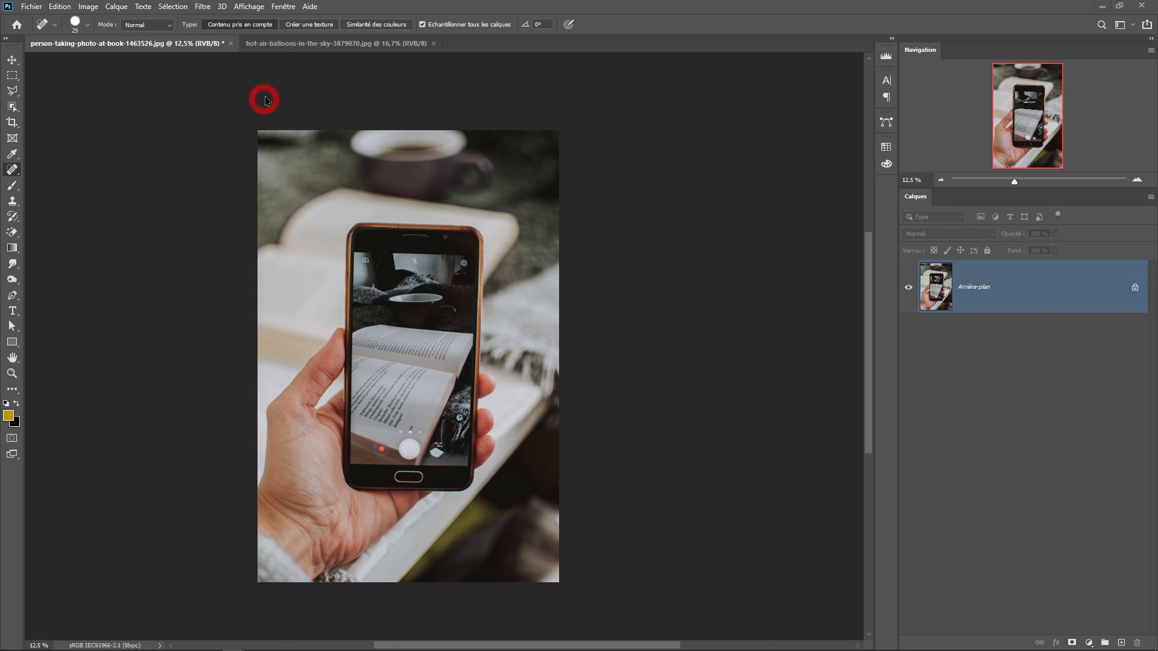
Disable resampling for the hot-air-balloons photo and set its resolution to 300 pixels/inch, with the dimensions in centimetres.
click(279, 44)
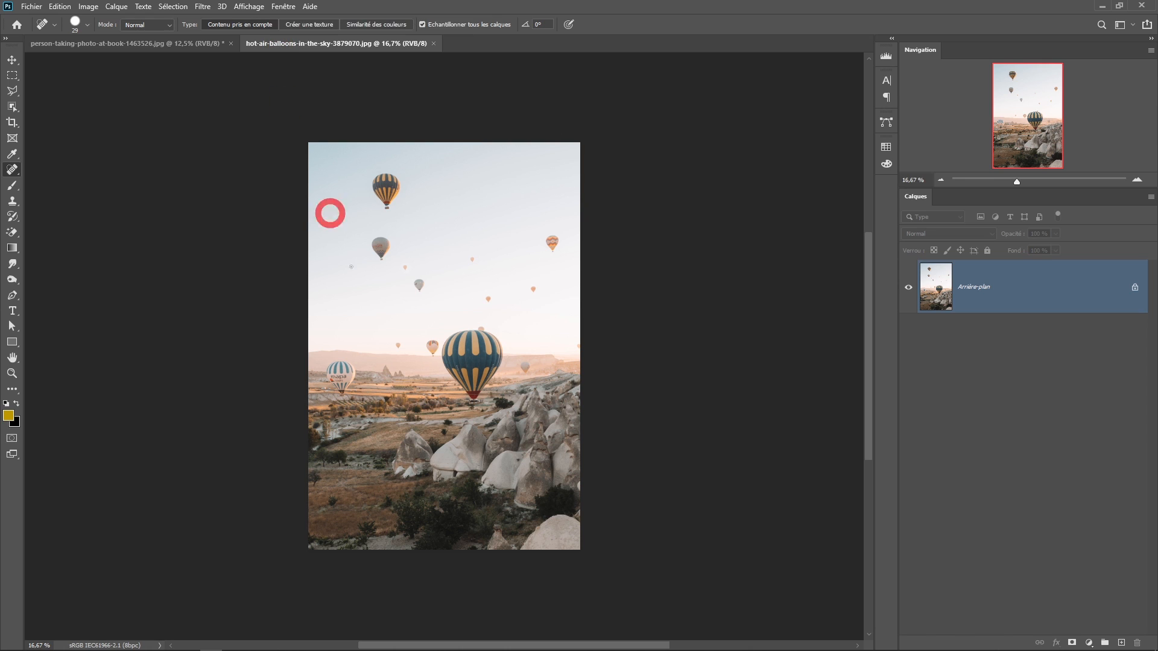
ctrl+click(486, 387)
alt+click(300, 354)
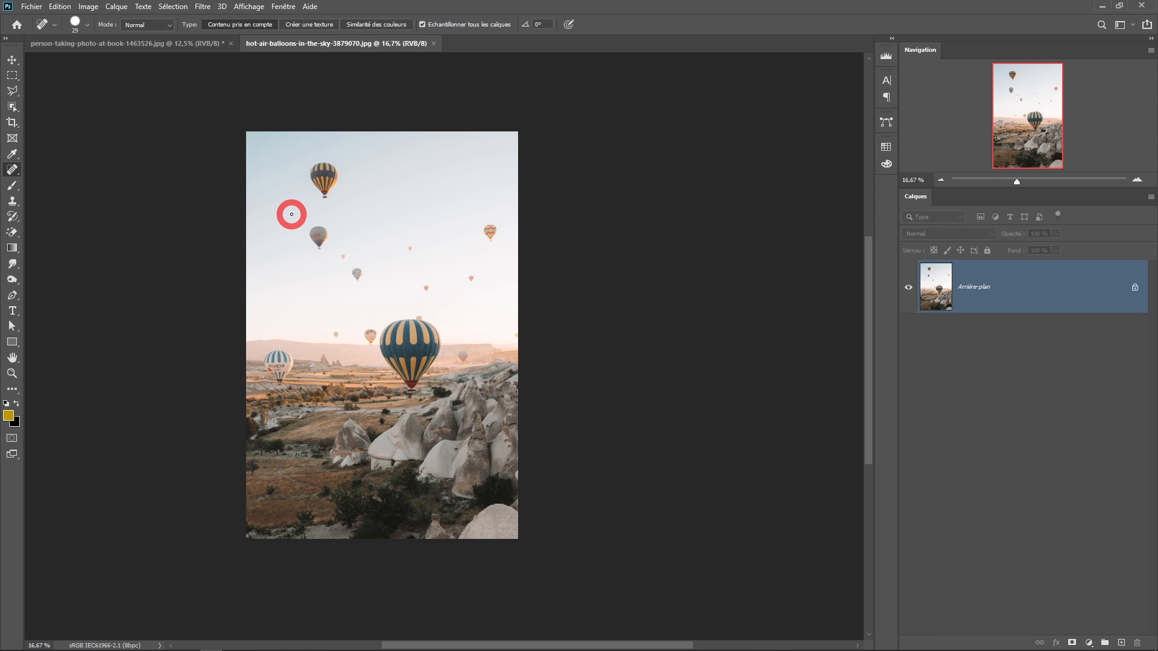
click(88, 7)
click(103, 96)
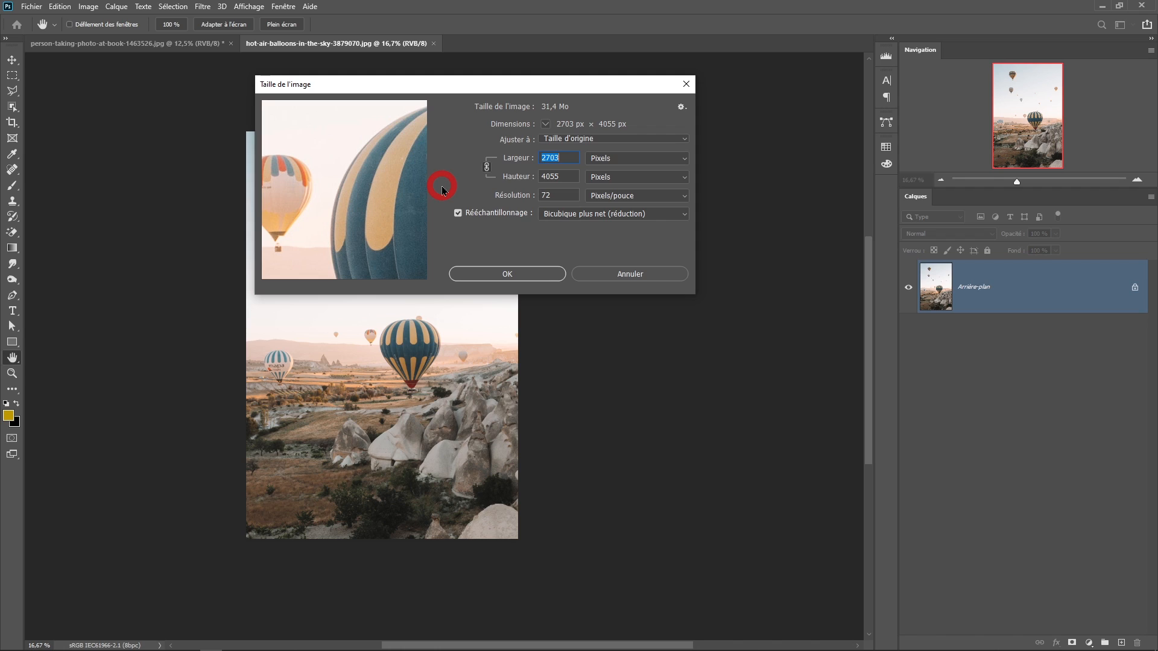
click(459, 215)
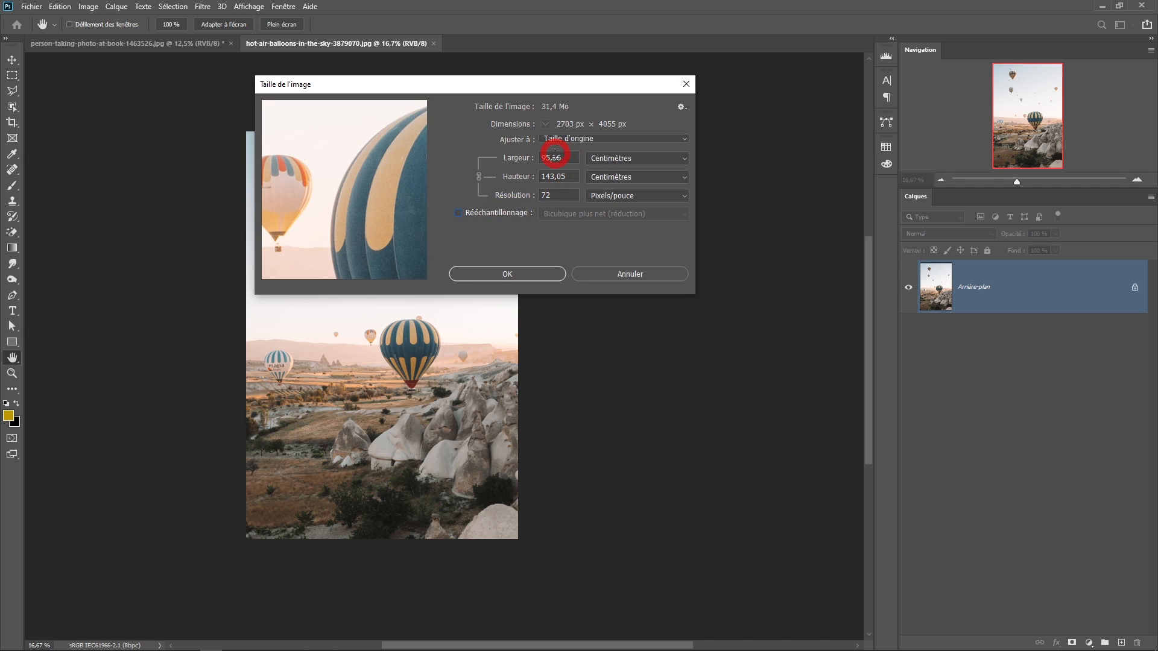
double_click(561, 196)
text(300)
click(614, 160)
click(601, 200)
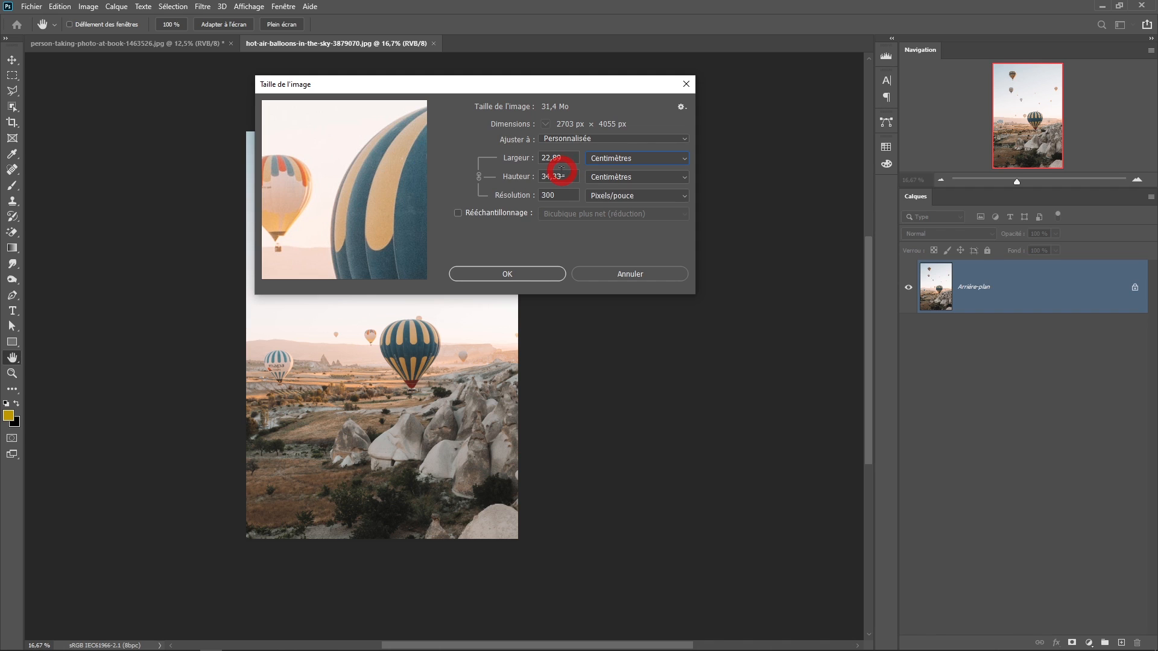
click(533, 273)
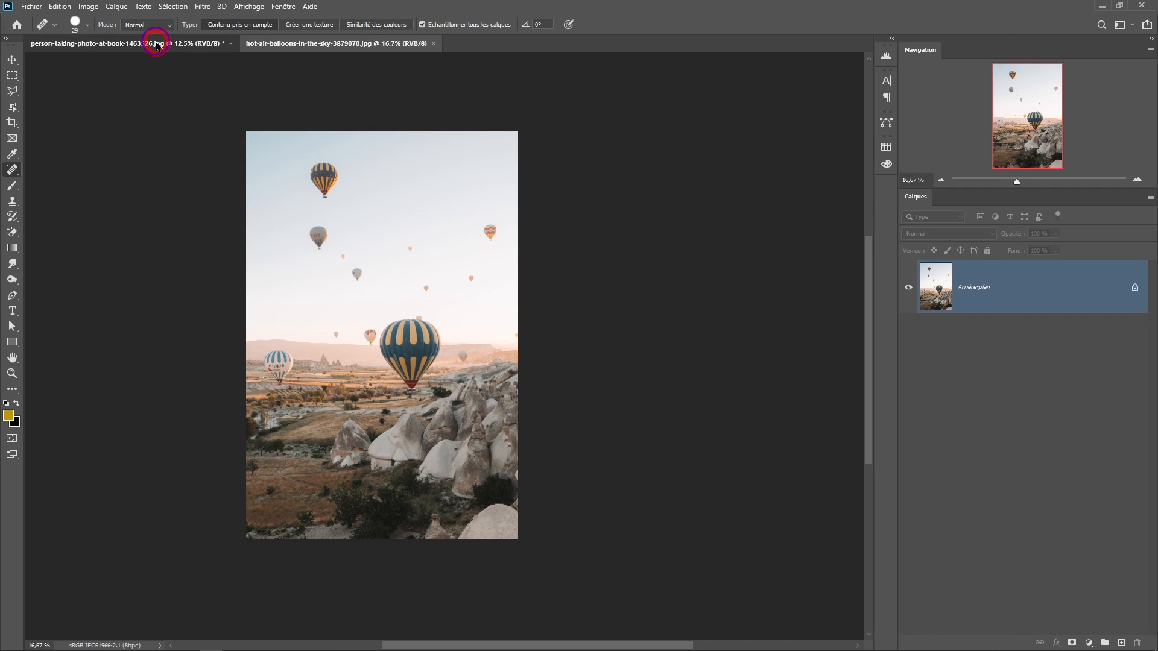
Set the resolution of the person-taking-photo-at-book image to 300 pixels/inch without resampling.
click(156, 45)
click(88, 7)
click(105, 97)
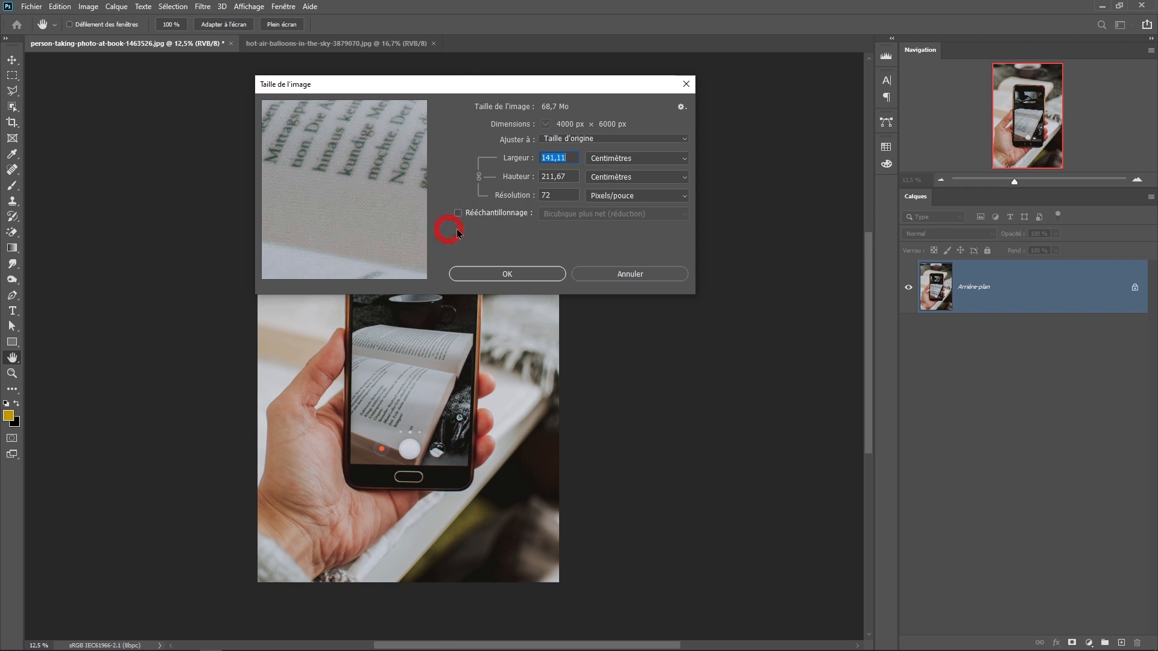
double_click(552, 195)
text(300)
click(507, 278)
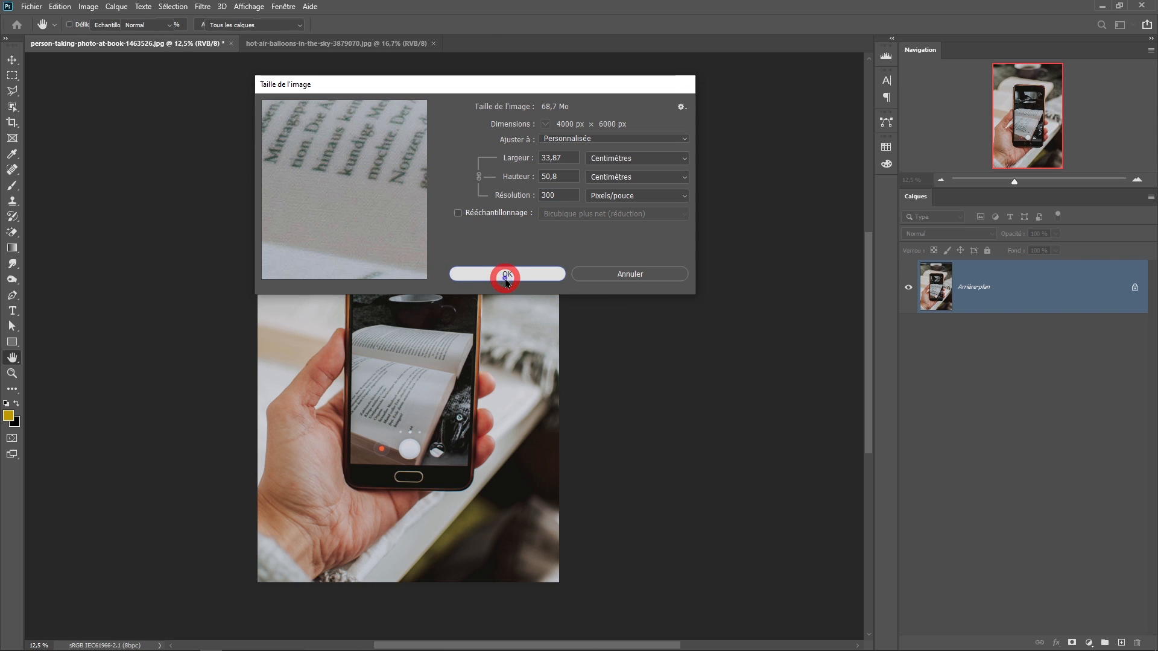
key(j)
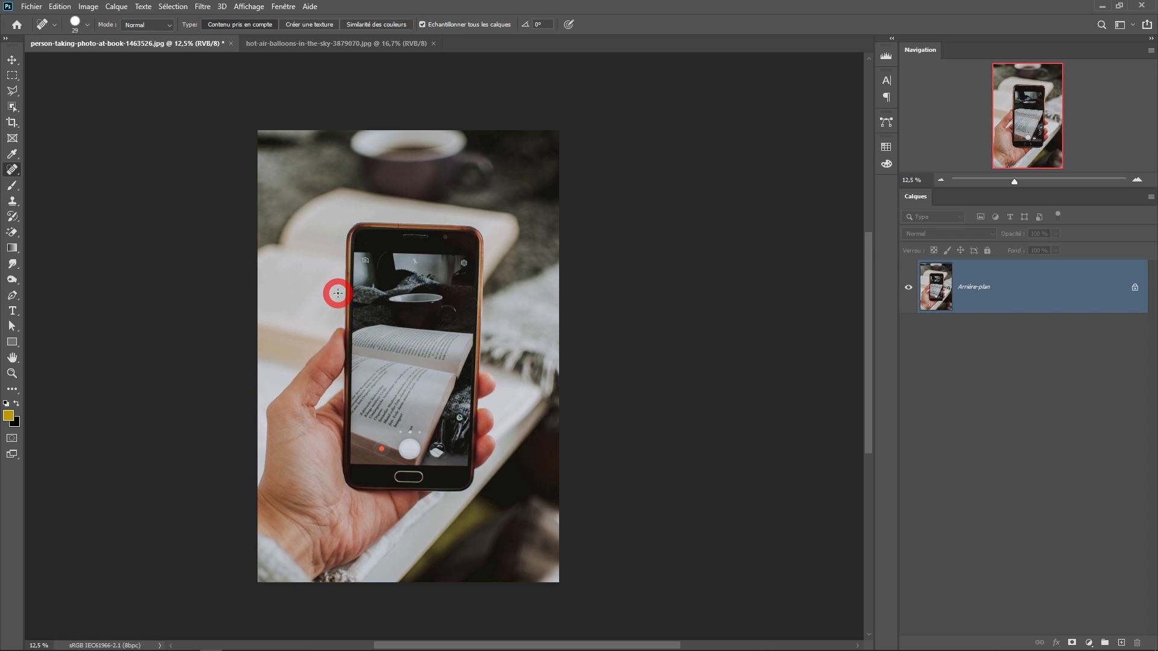
Create a new blank document from the A4 print preset, 210 x 297 mm at 300 pixels/inch in RGB with a white background.
click(314, 43)
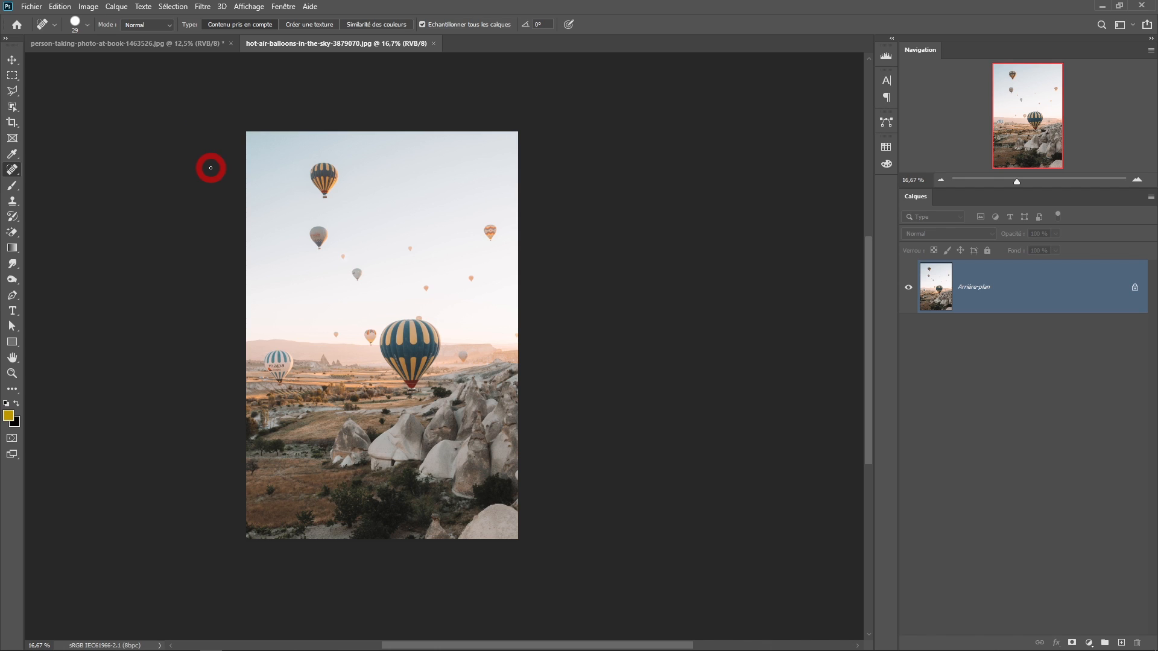
click(31, 9)
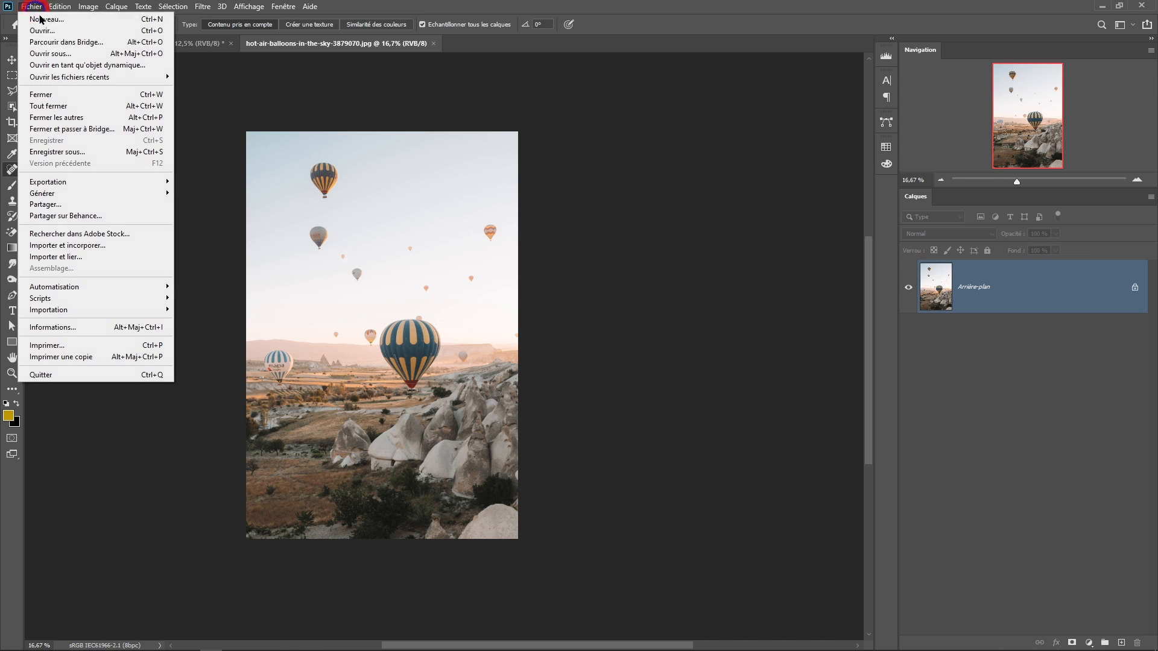
click(51, 20)
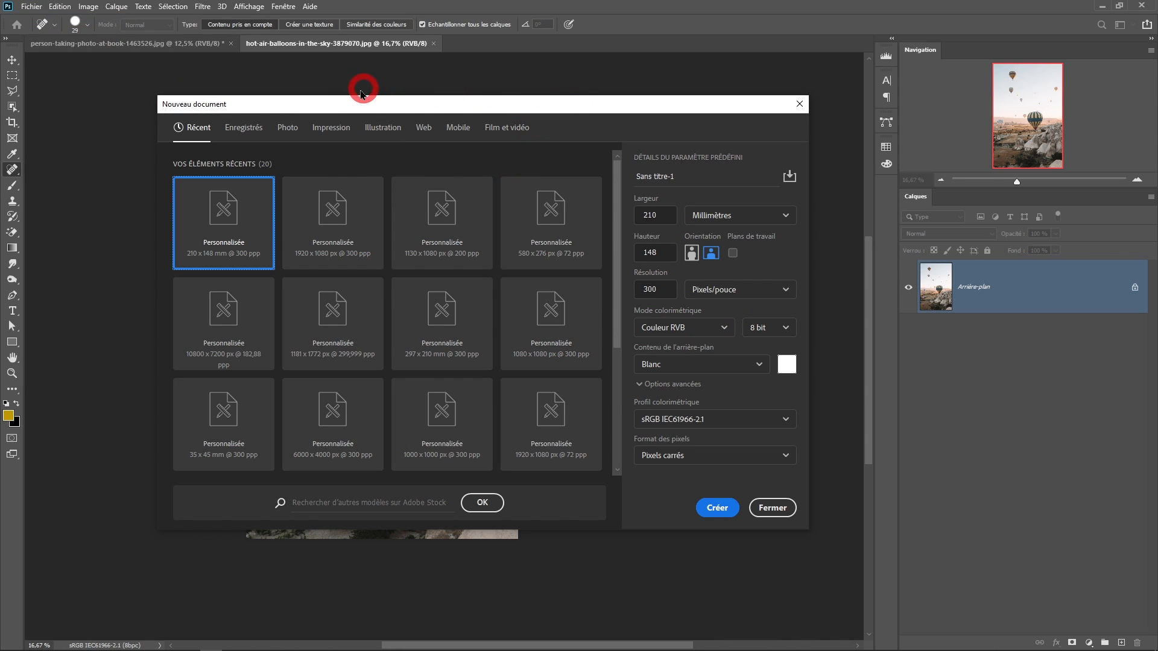
click(318, 126)
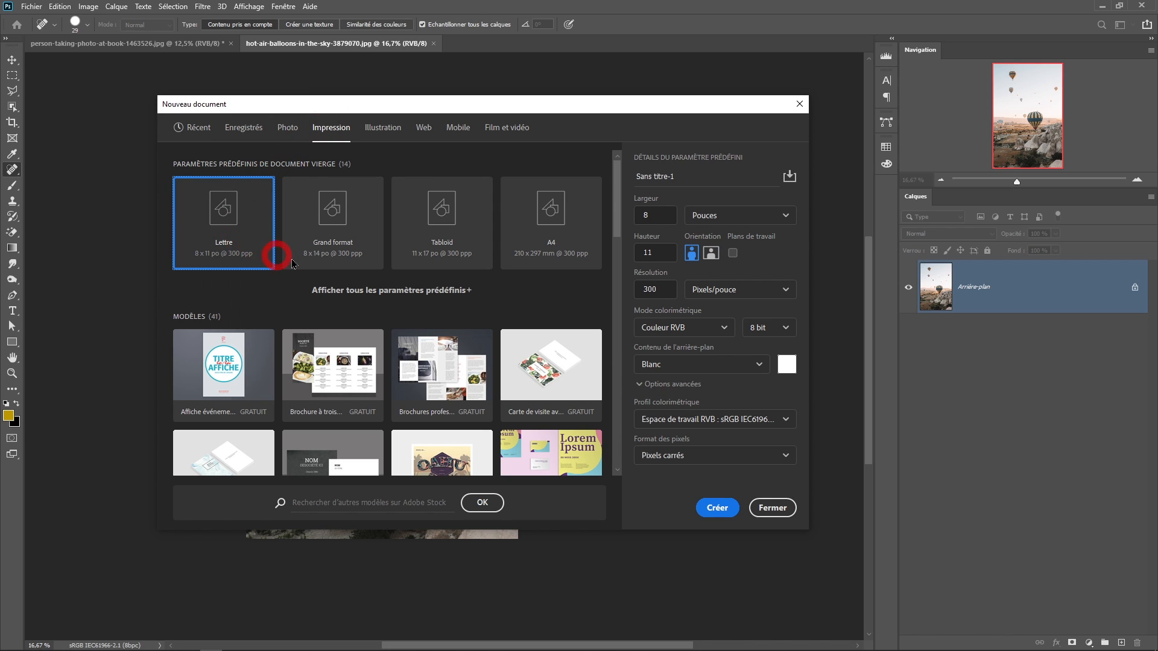
click(555, 222)
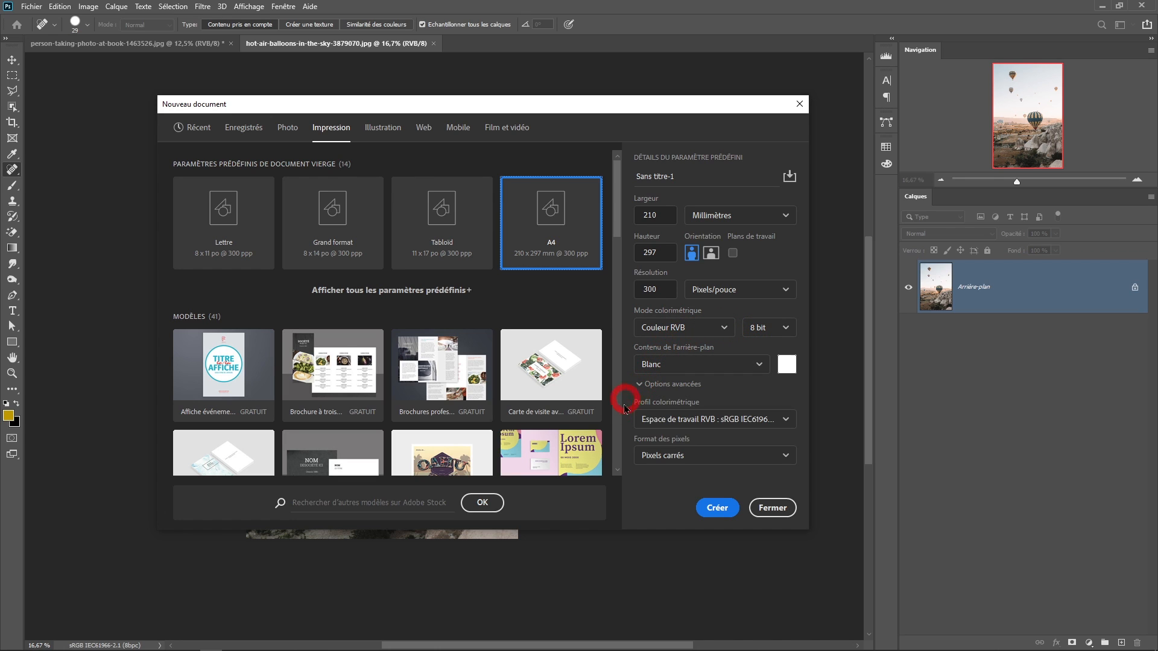
click(667, 386)
click(641, 386)
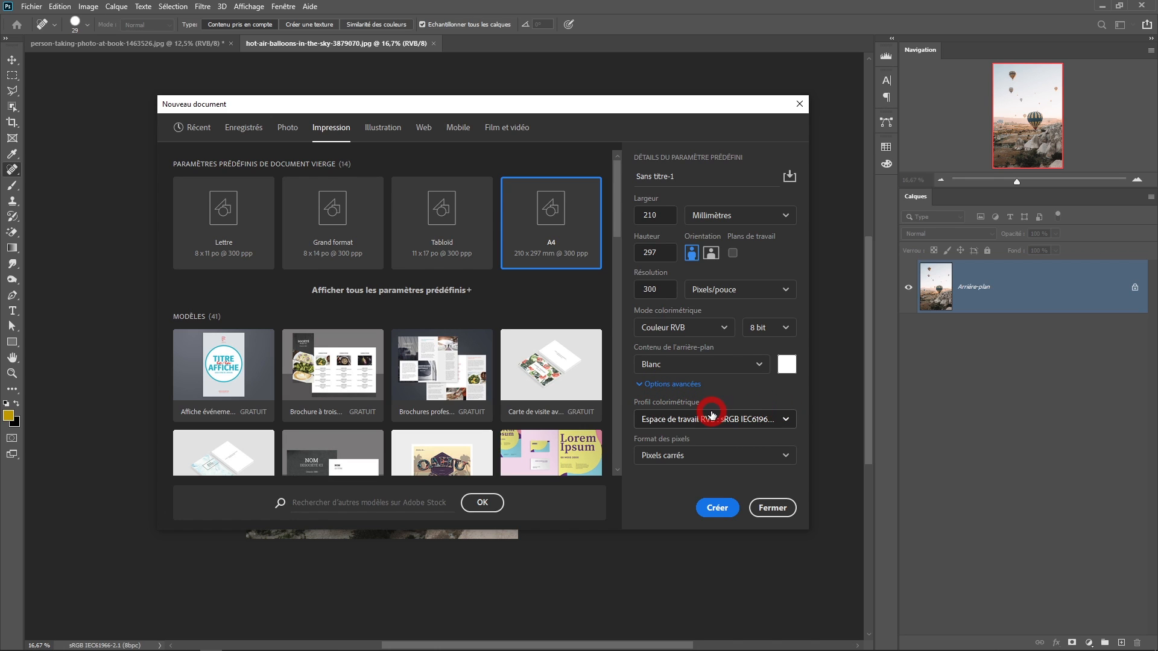
click(717, 508)
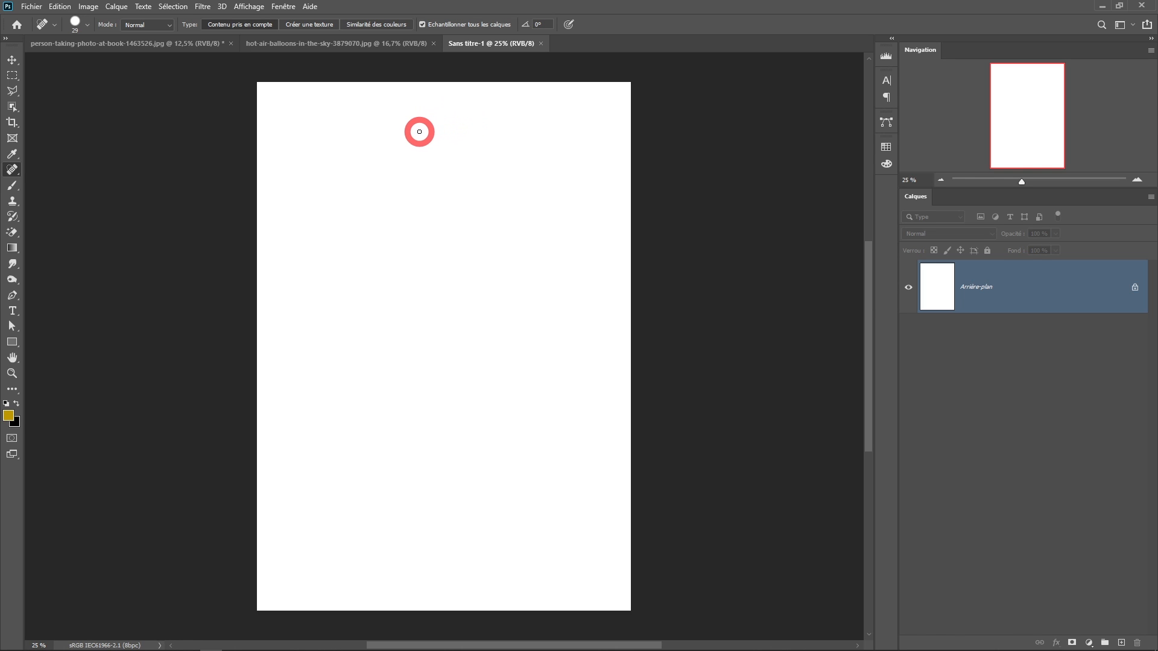
Duplicate the hot-air-balloons background layer into the Sans titre-1 document as "Ballons", and close the balloons photo.
click(275, 47)
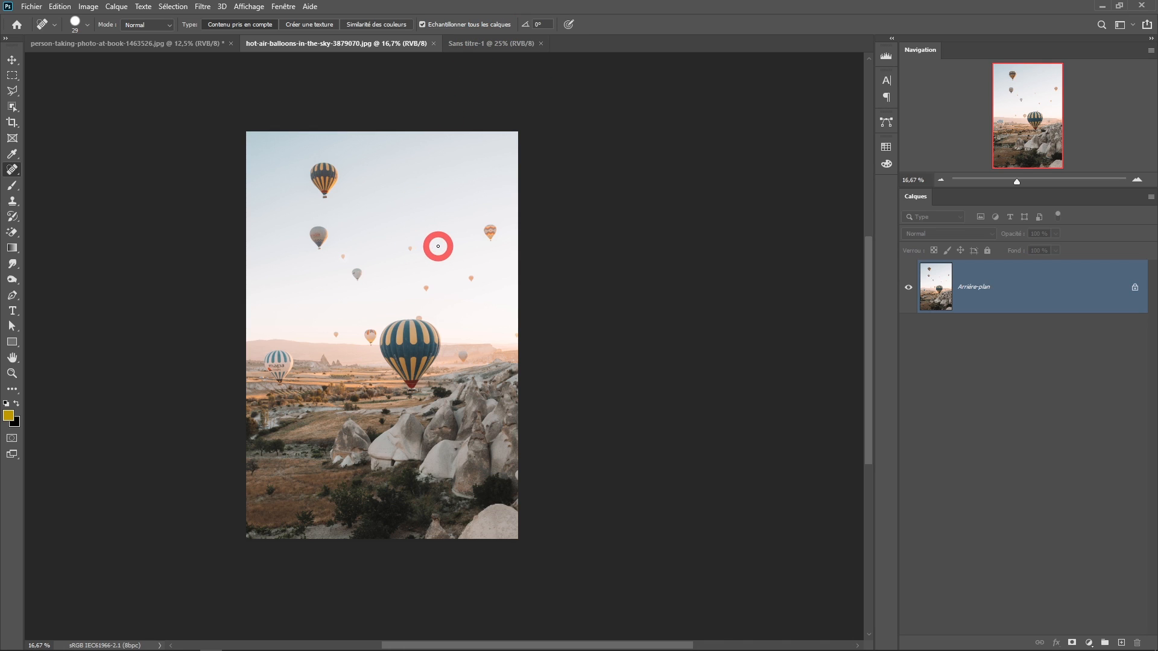
right_click(1005, 288)
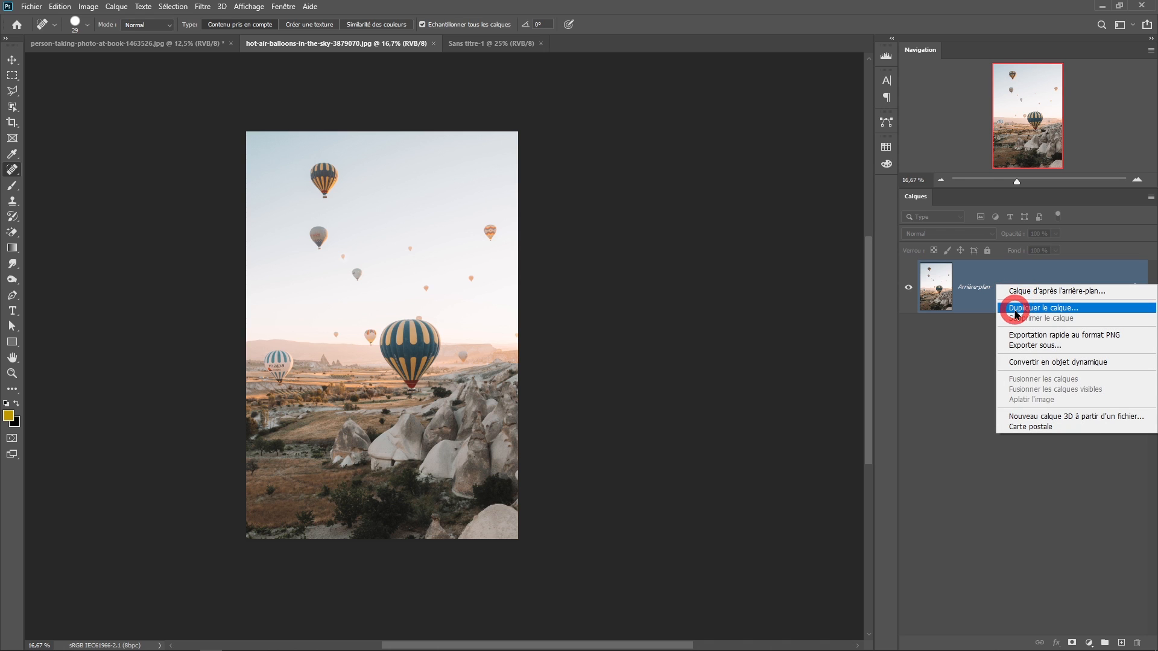
click(1019, 308)
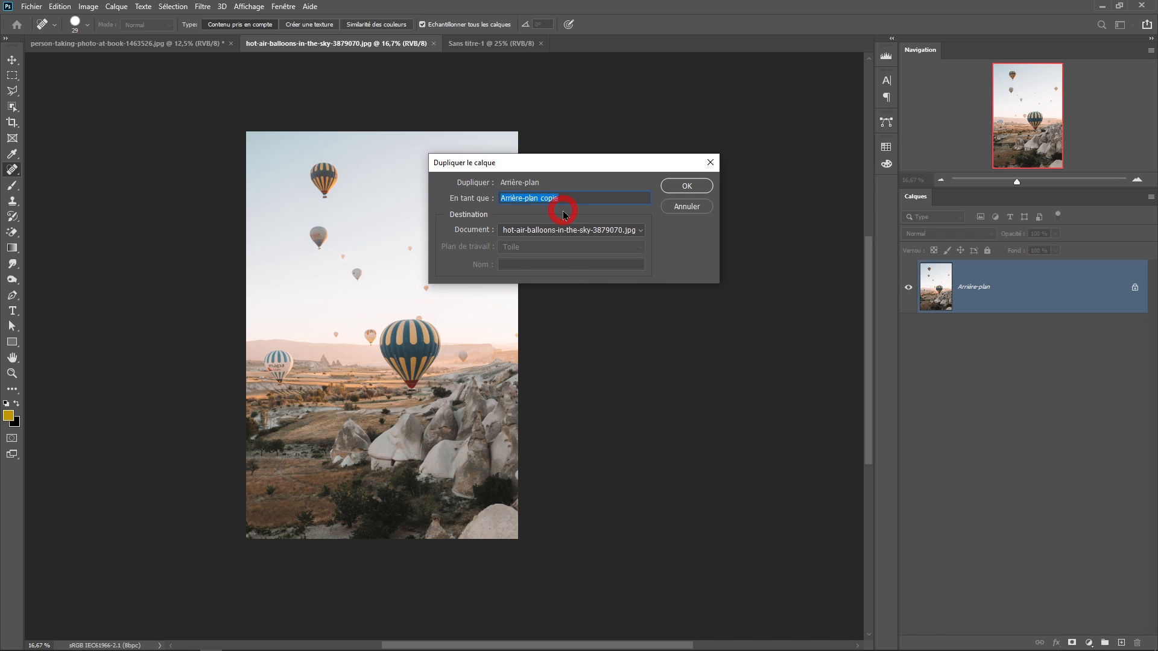
text(Ballons)
click(537, 230)
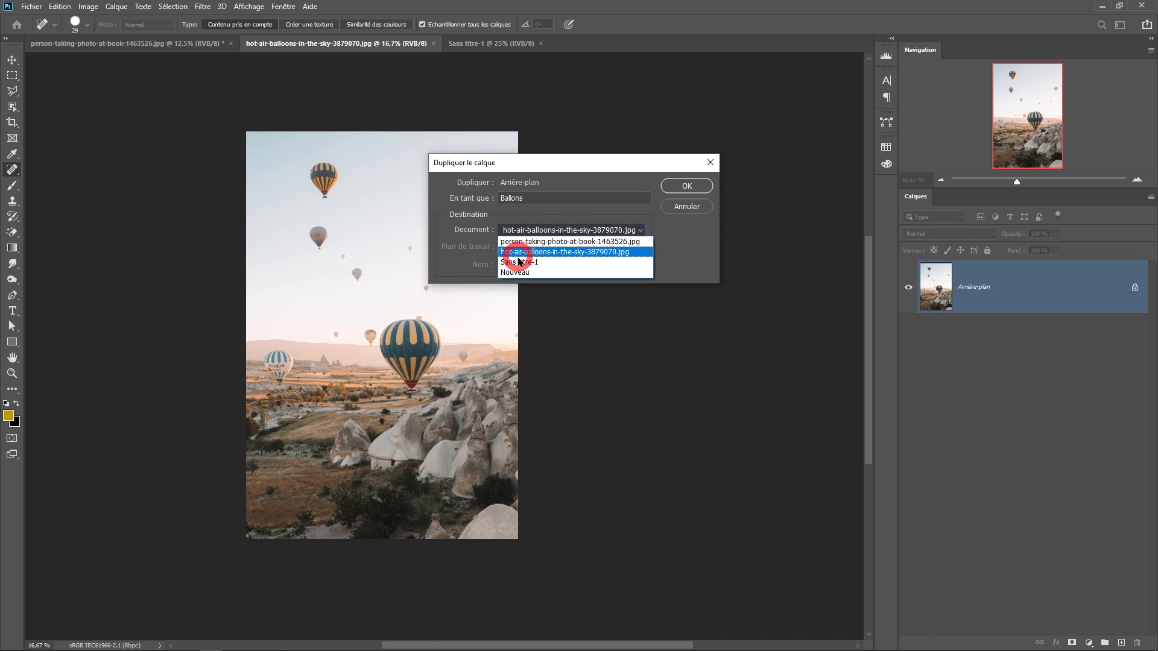
click(514, 257)
click(687, 188)
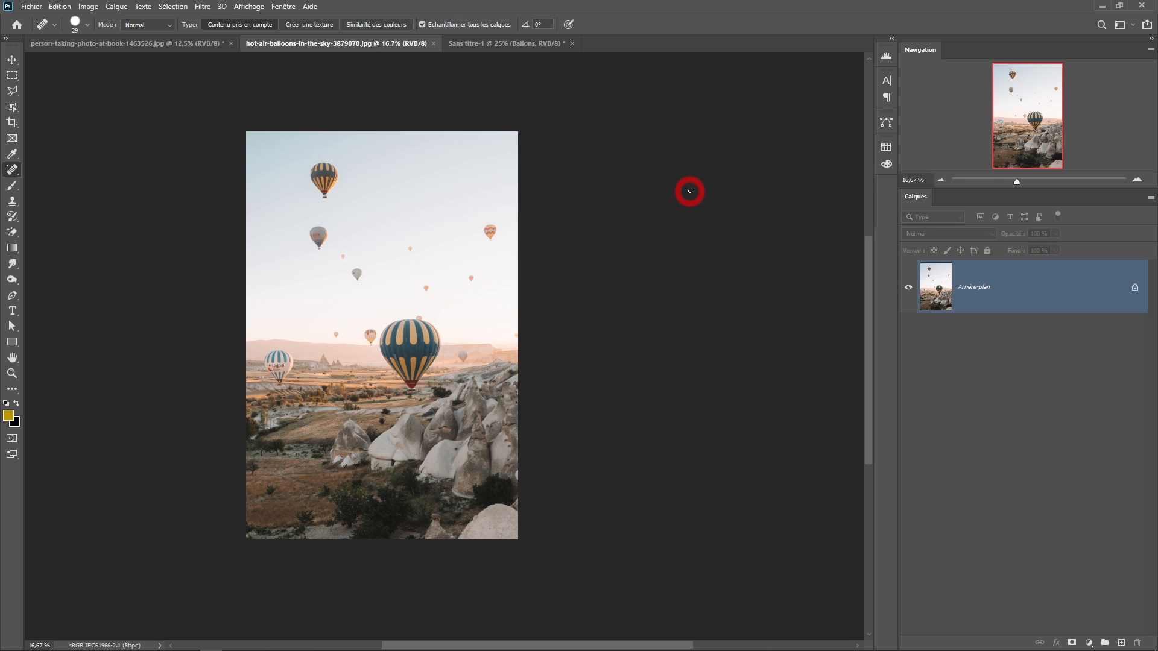
click(434, 43)
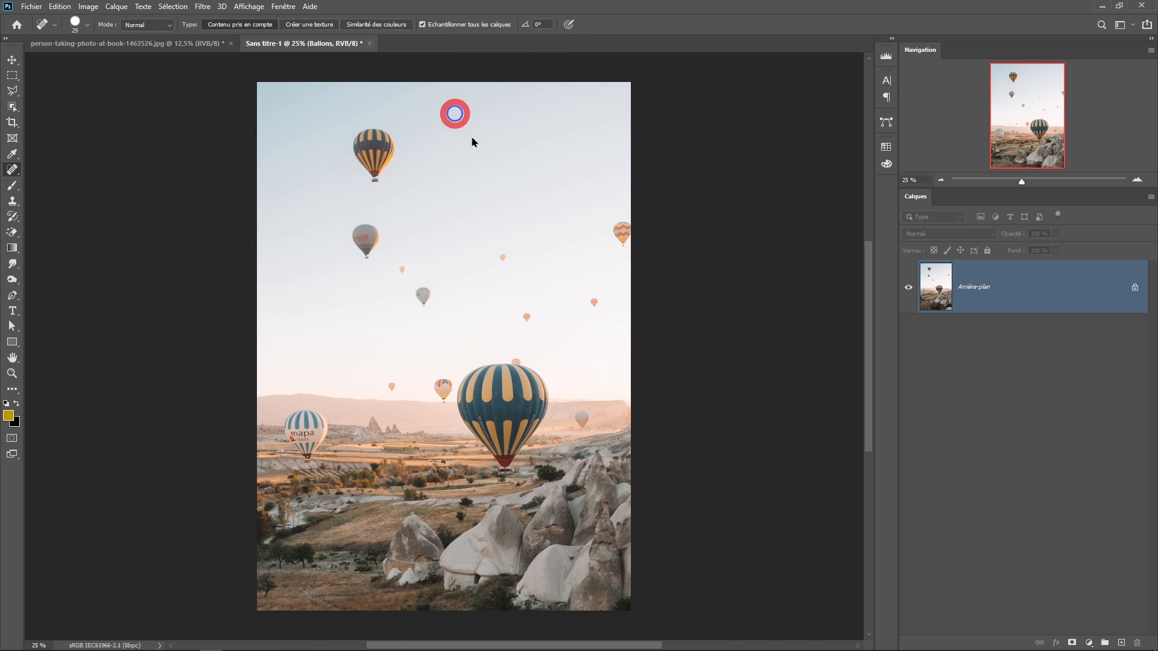
click(302, 65)
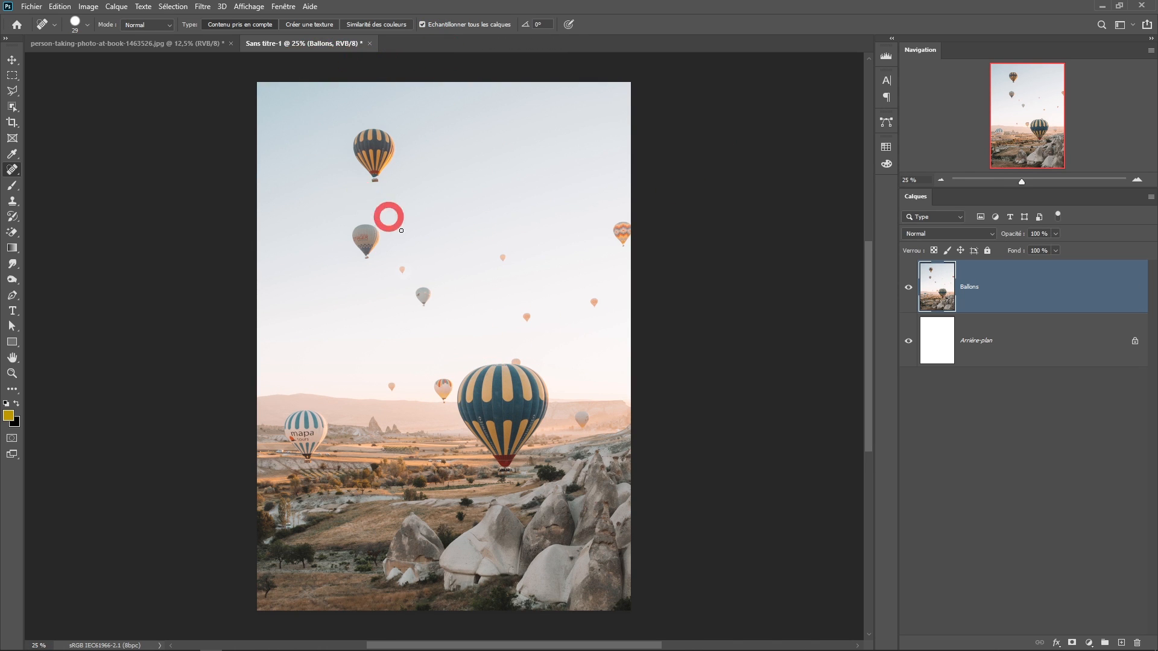
Duplicate the phone photo's background layer into the Sans titre-1 document as "Smartphone", and close the phone photo.
drag(950, 314, 95, 49)
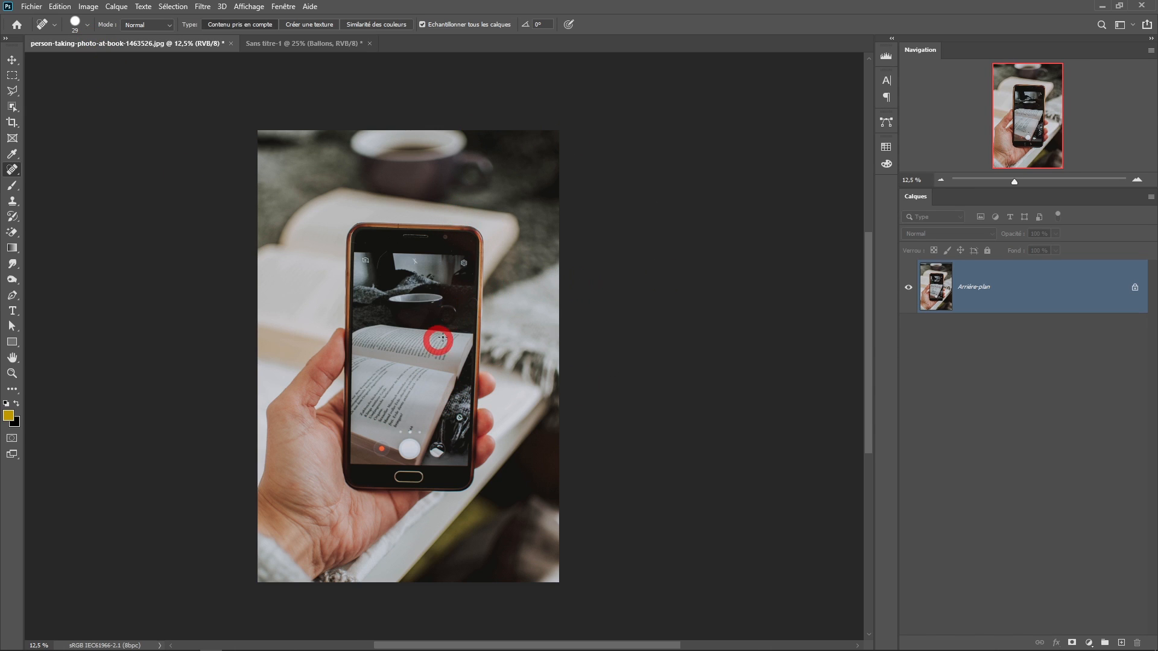
right_click(1021, 289)
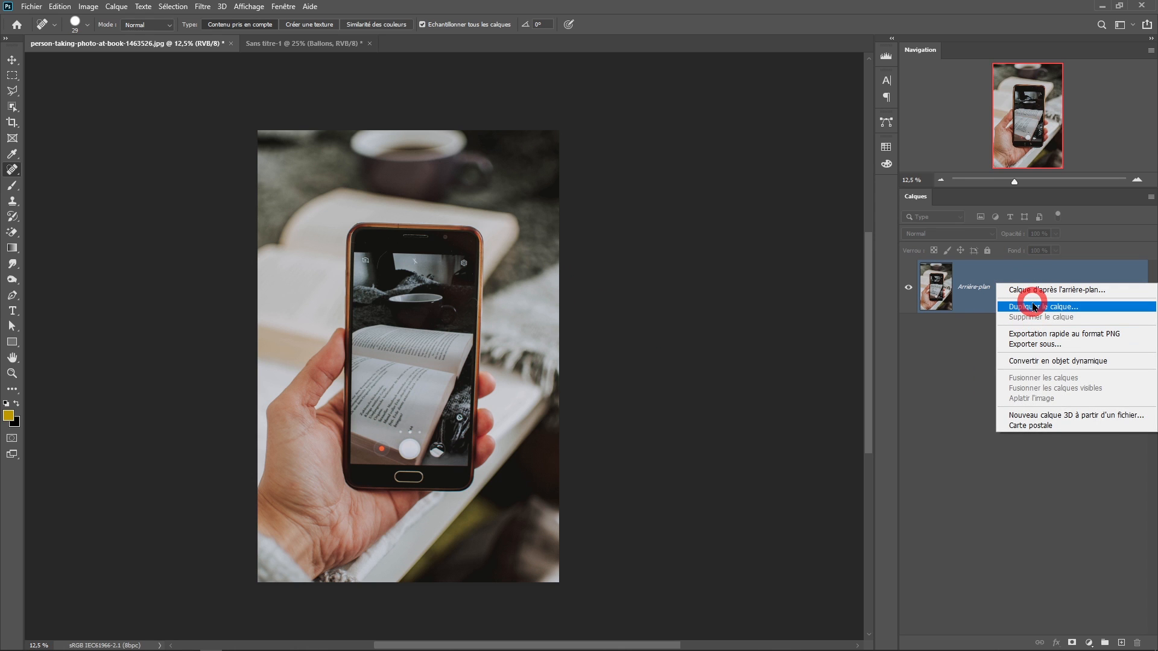
click(1033, 308)
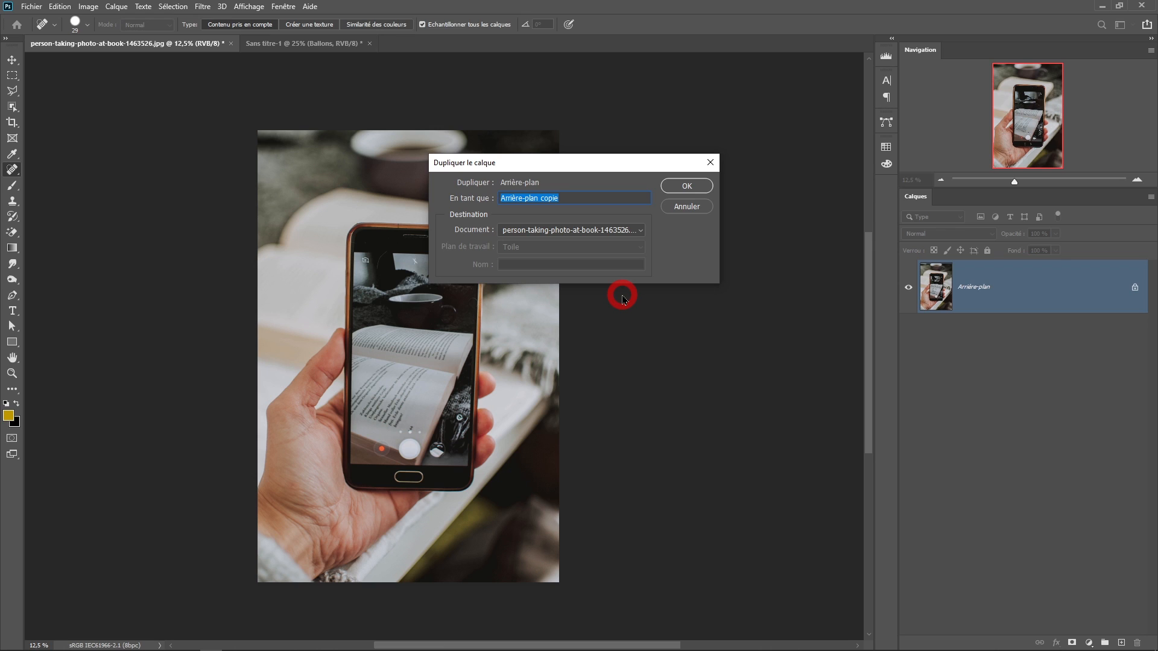
text(Smartphone)
click(540, 230)
click(518, 252)
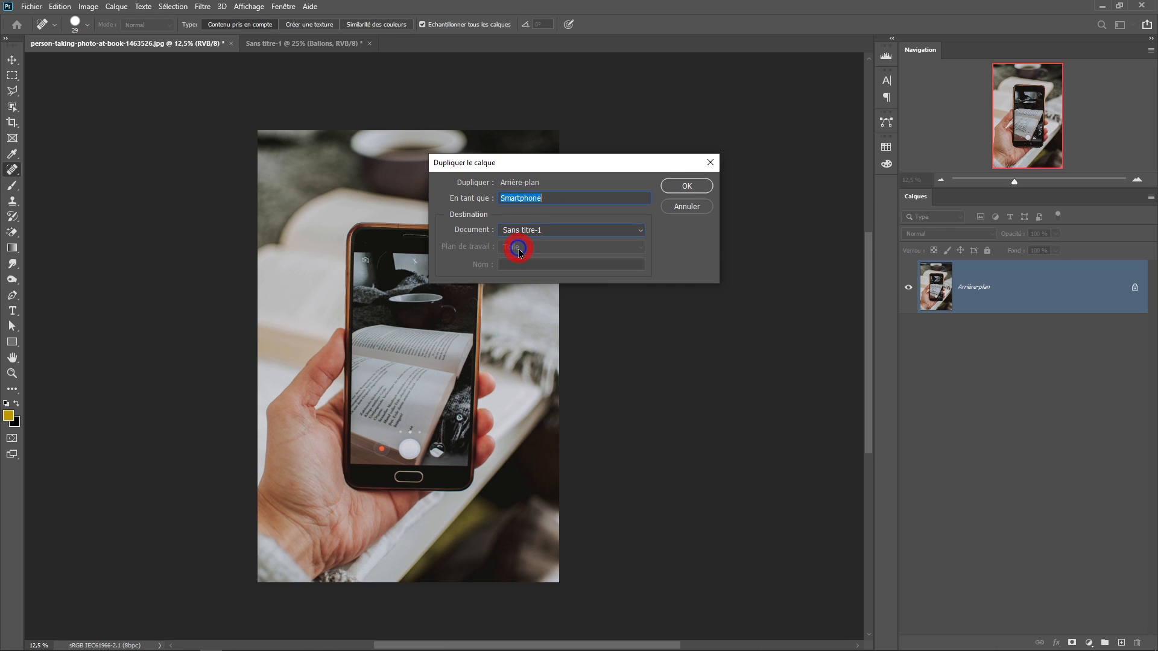
click(676, 186)
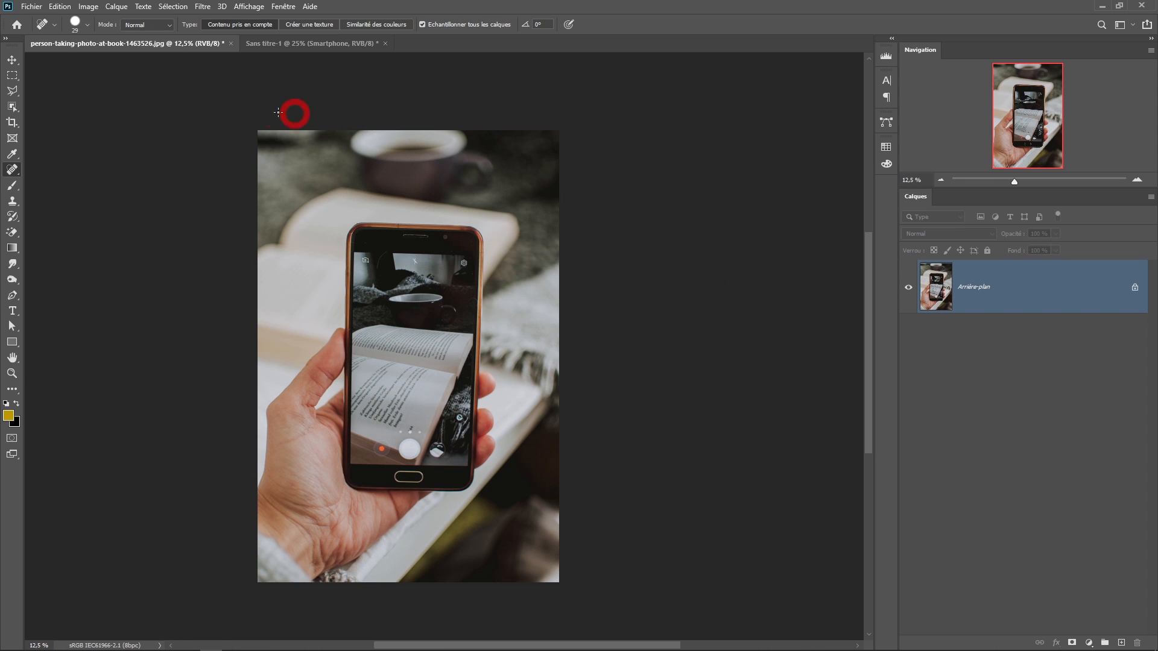
click(230, 43)
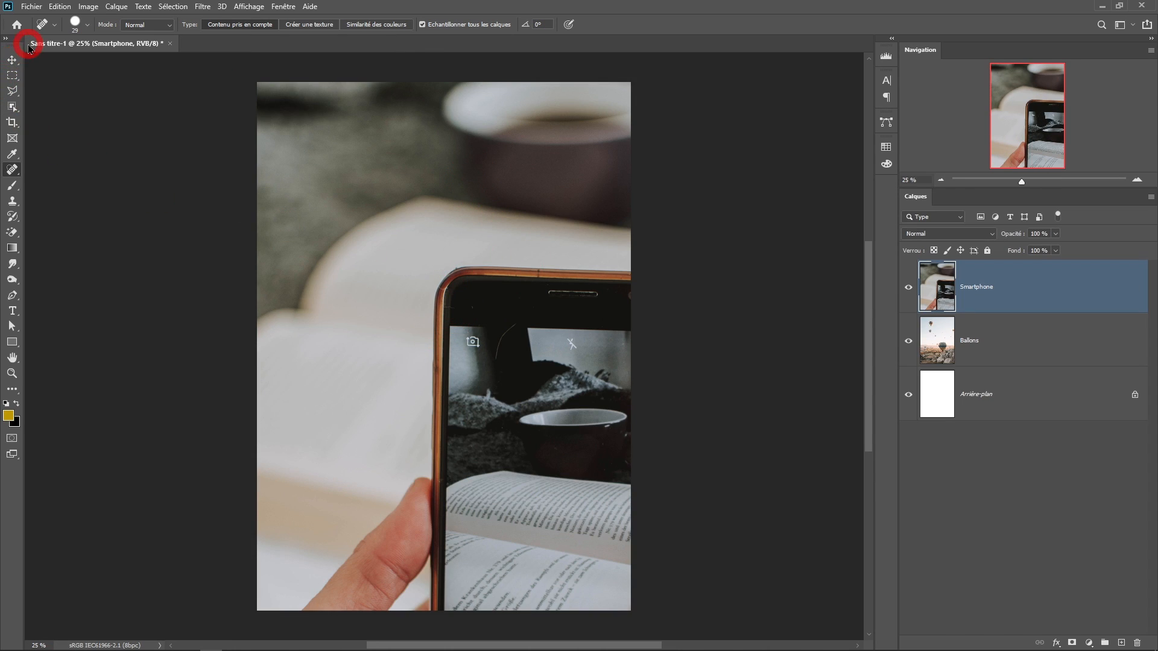
Move the Smartphone layer so the phone is roughly centred across the page, and check the document's image size without changing it.
click(12, 60)
drag(583, 415, 476, 320)
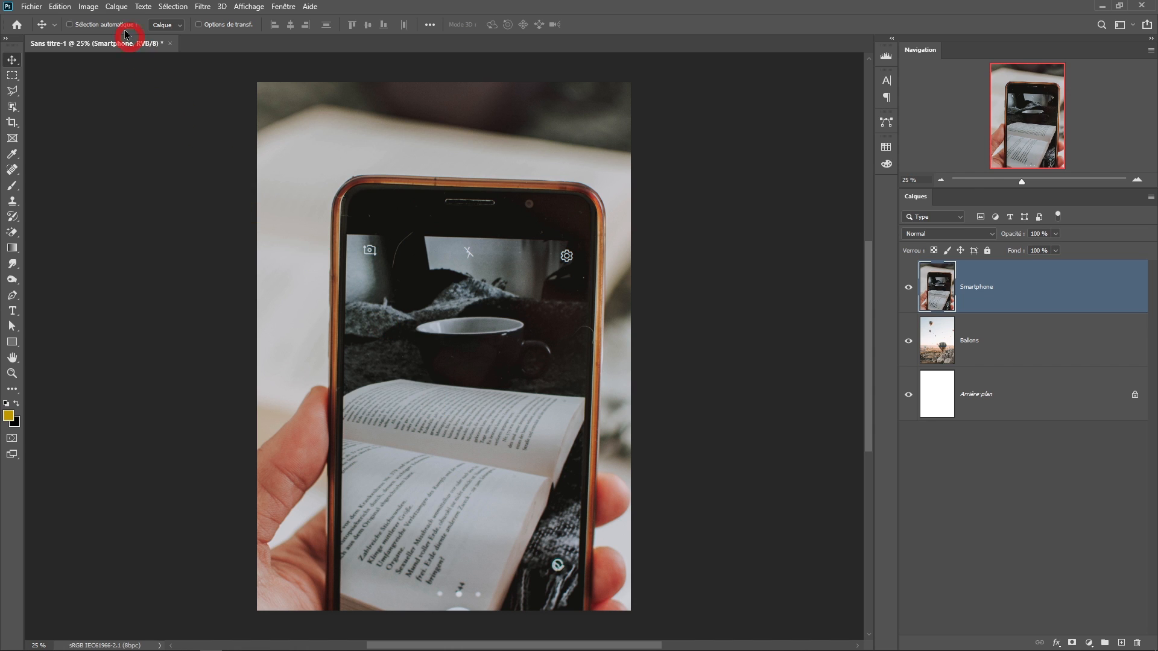
click(87, 7)
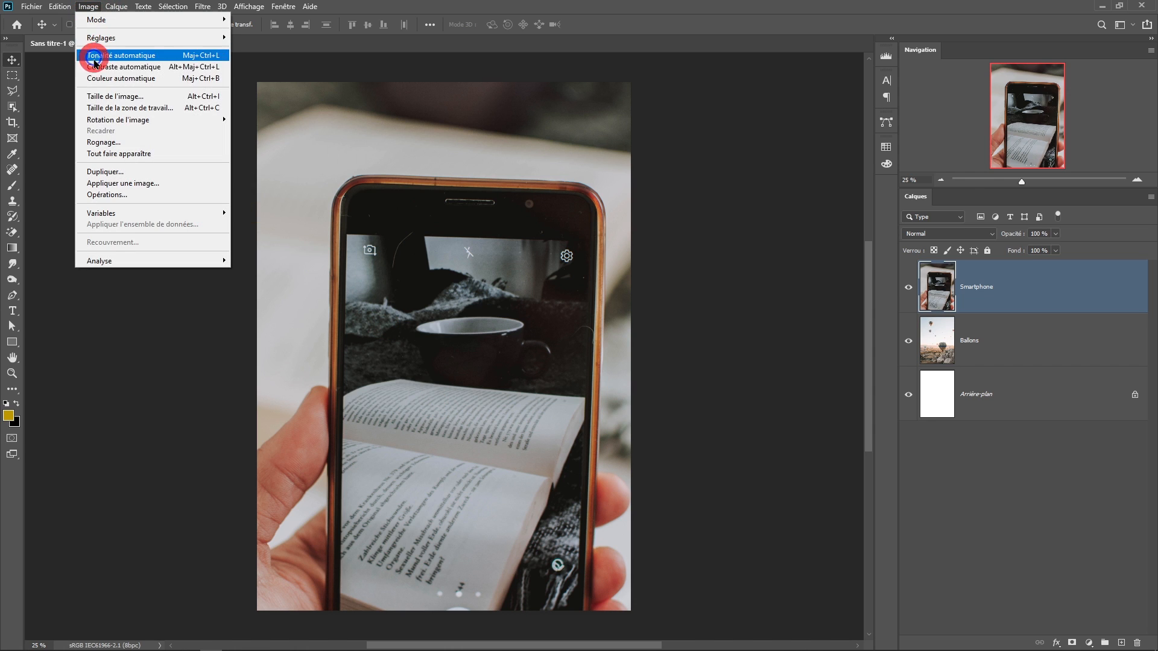
click(110, 103)
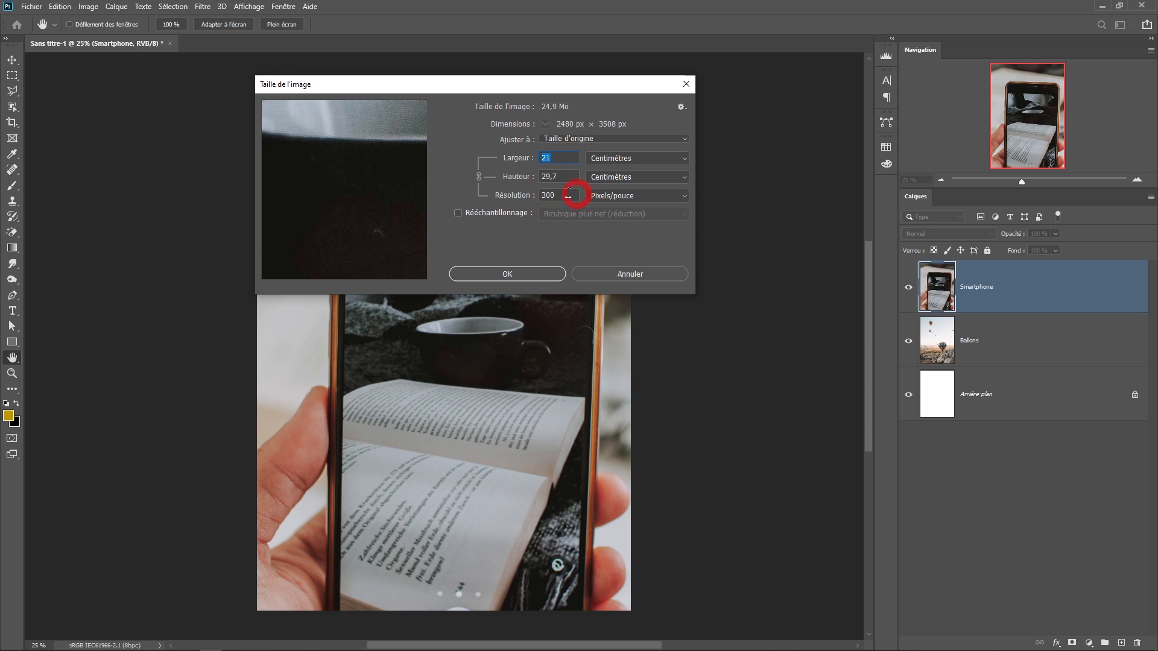
click(622, 278)
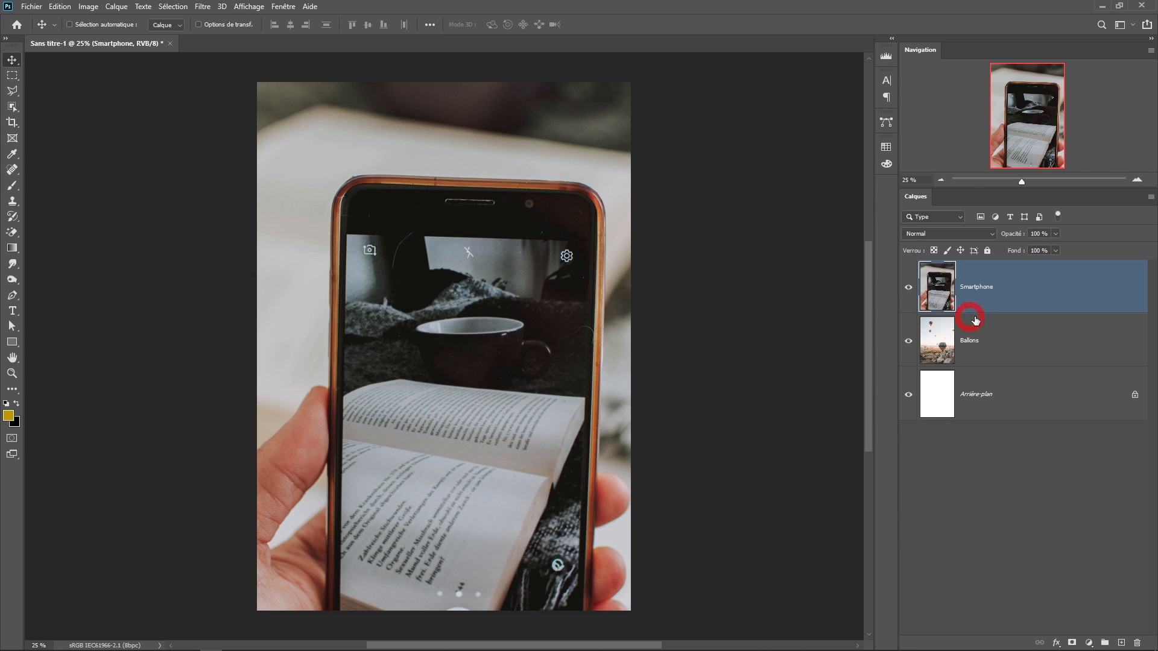
Convert the Smartphone layer to a smart object.
right_click(1016, 290)
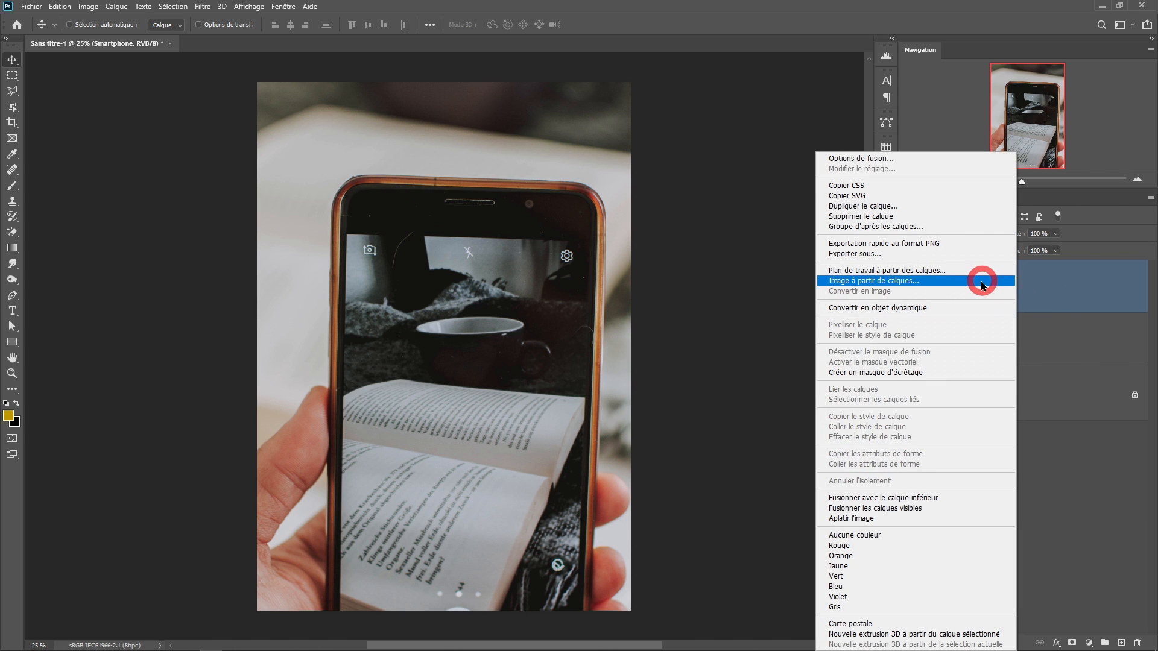
click(849, 309)
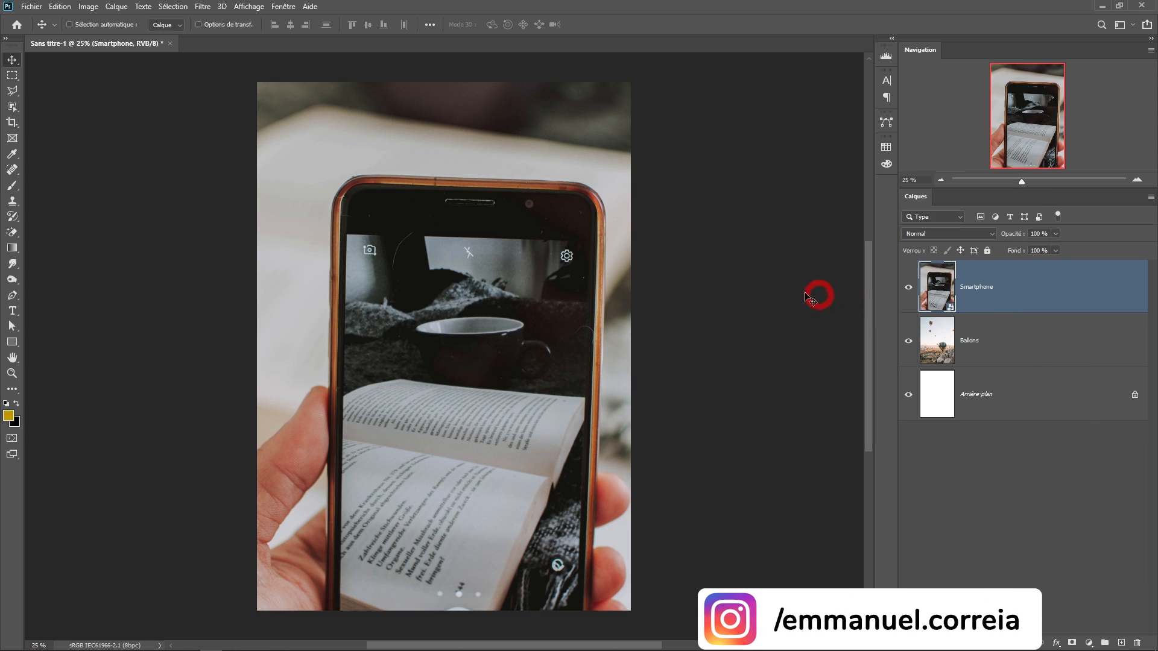
Convert the Ballons layer to a smart object.
click(1015, 339)
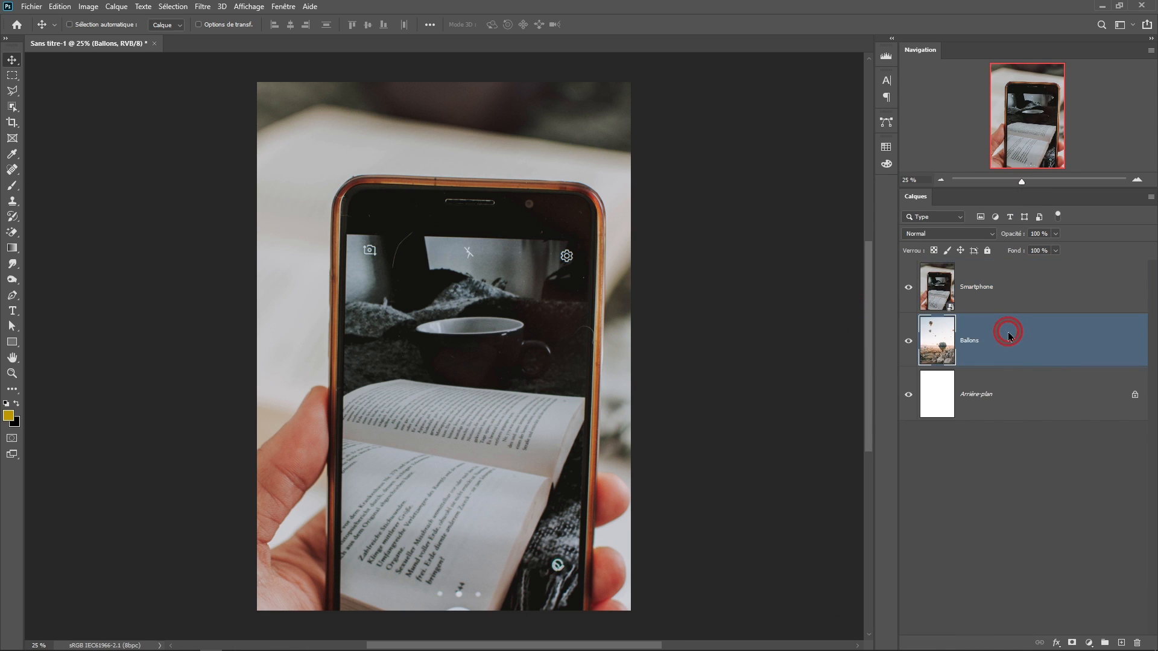
right_click(1014, 338)
click(890, 308)
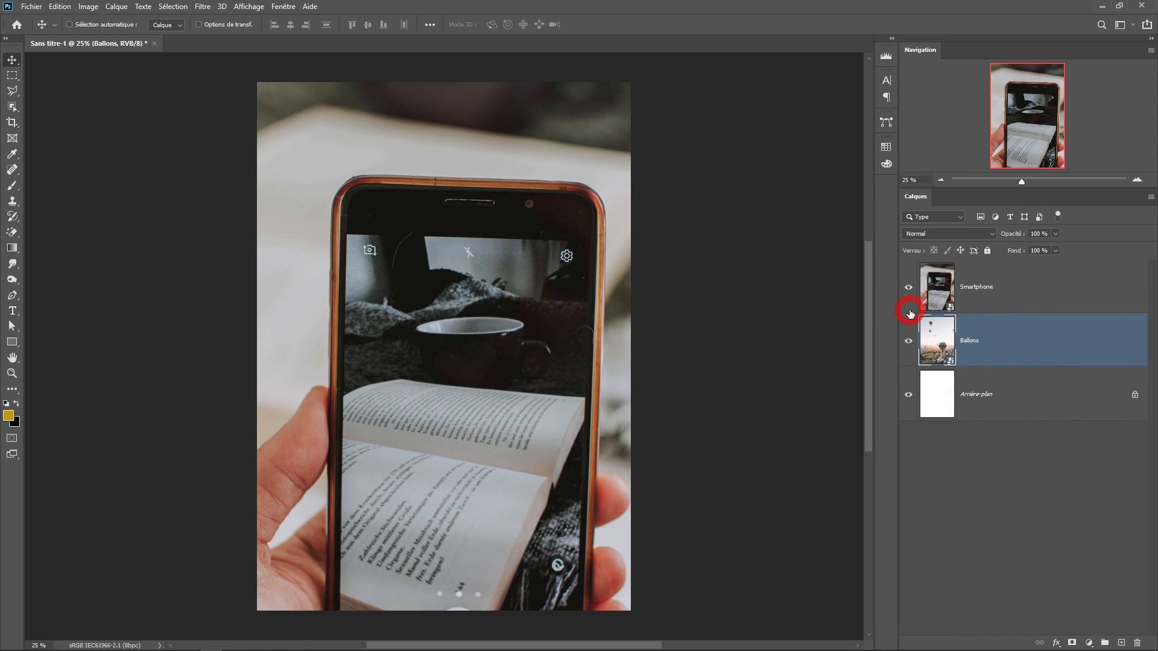
Lower the Smartphone layer's opacity to 44%.
click(1019, 287)
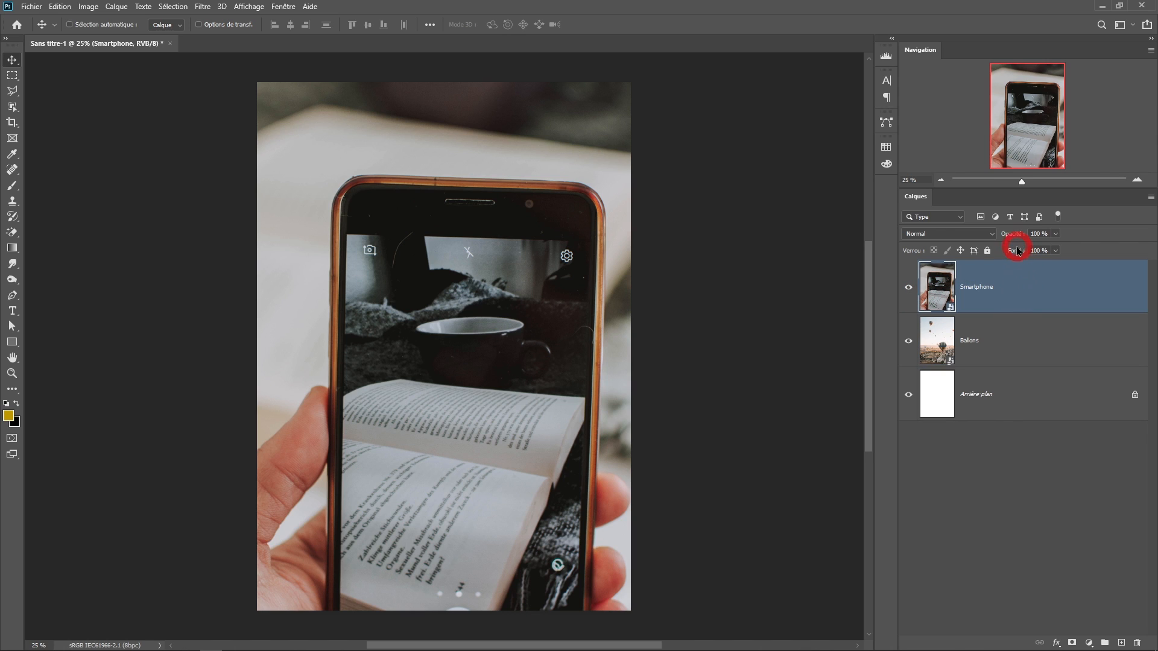
drag(1012, 236, 969, 240)
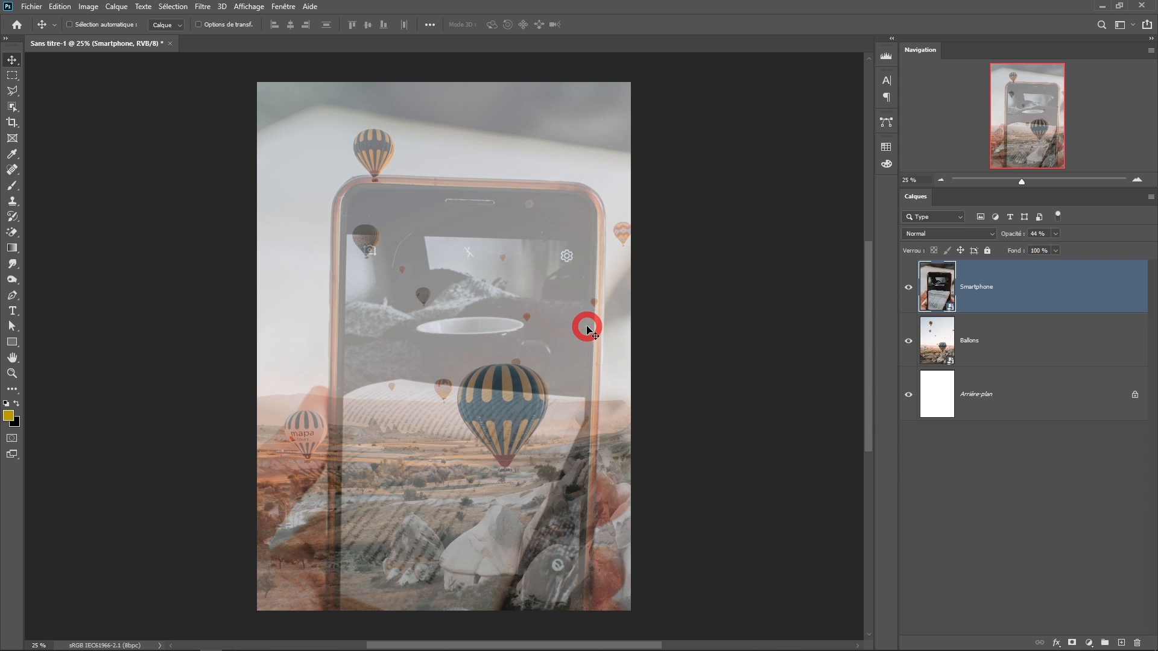
Scale the Smartphone layer down to 56.75% with free transform, aligned to the page's left and bottom edges.
click(60, 6)
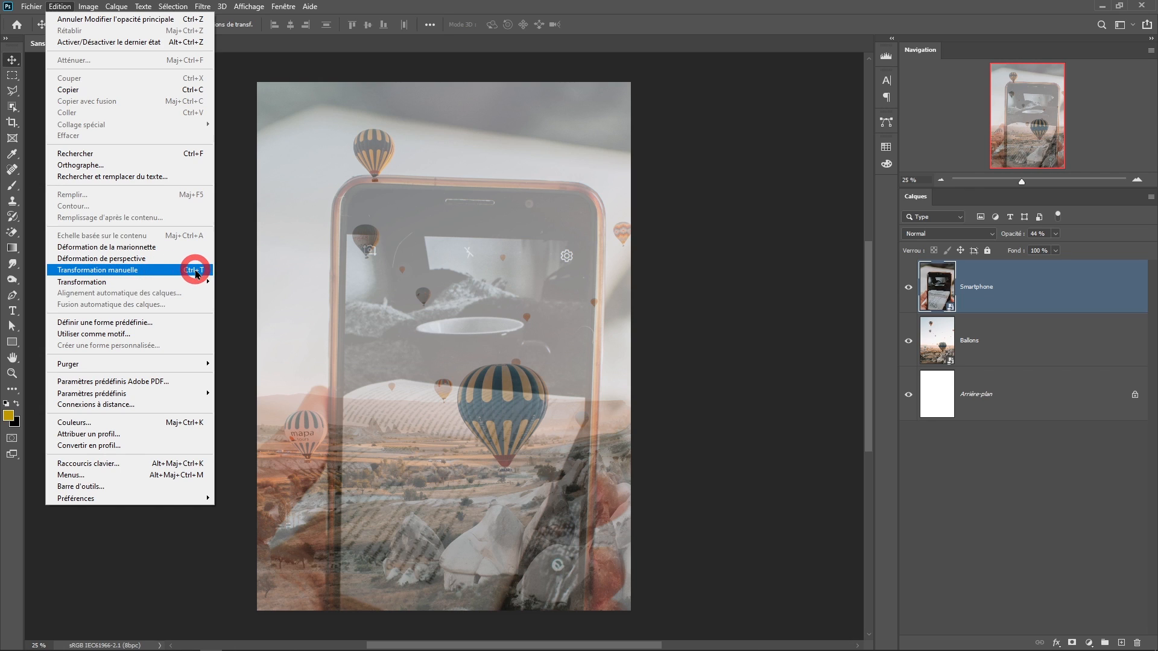
click(168, 270)
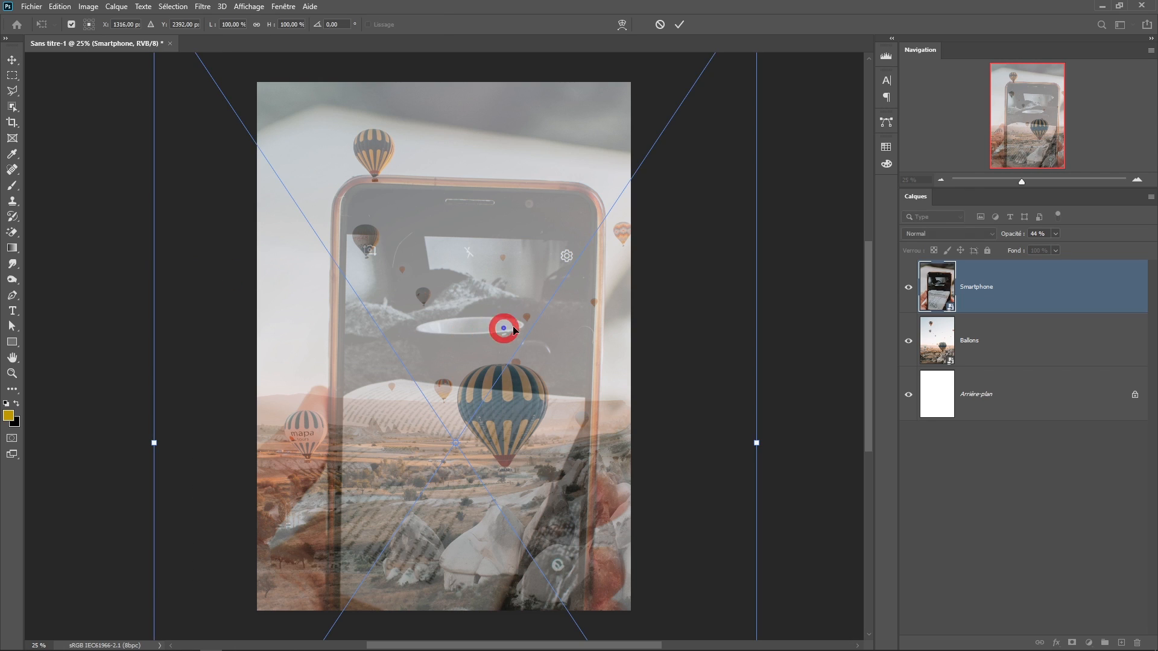
ctrl+alt+click(542, 321)
ctrl+alt+click(542, 320)
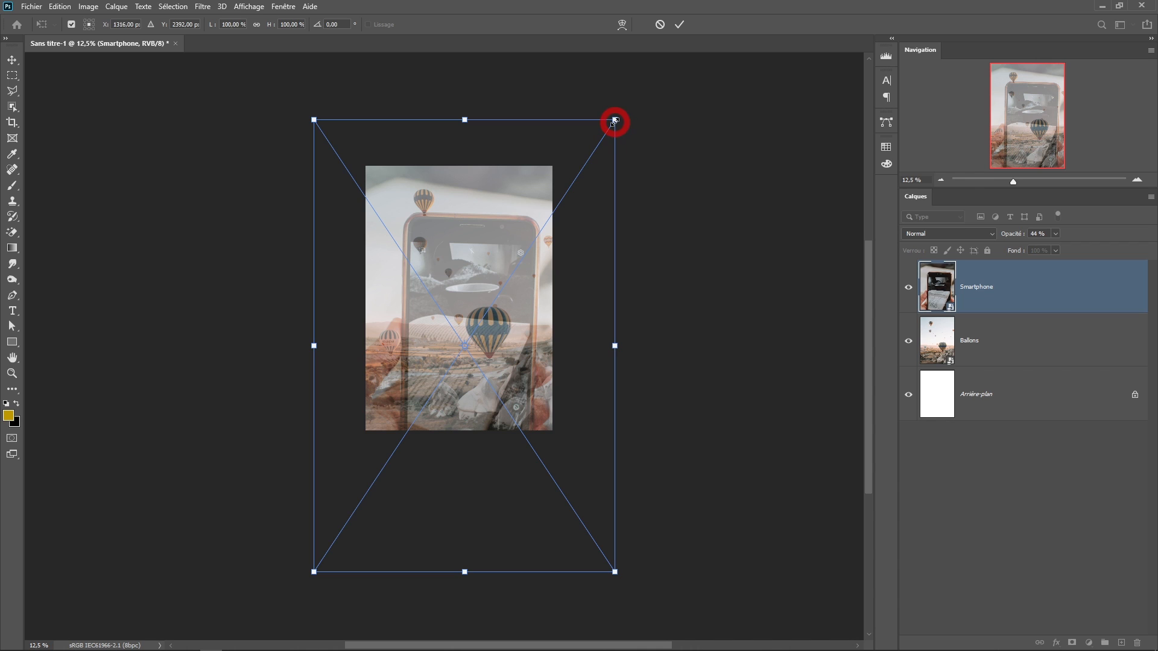
drag(615, 121, 604, 131)
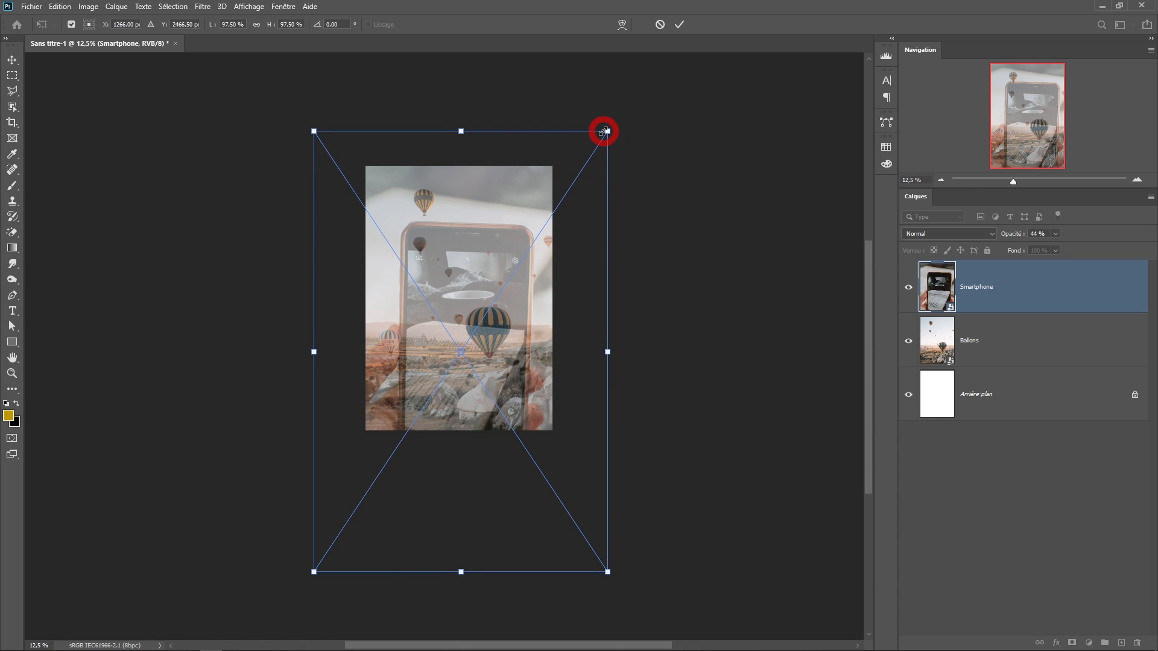
drag(604, 131, 499, 302)
click(445, 390)
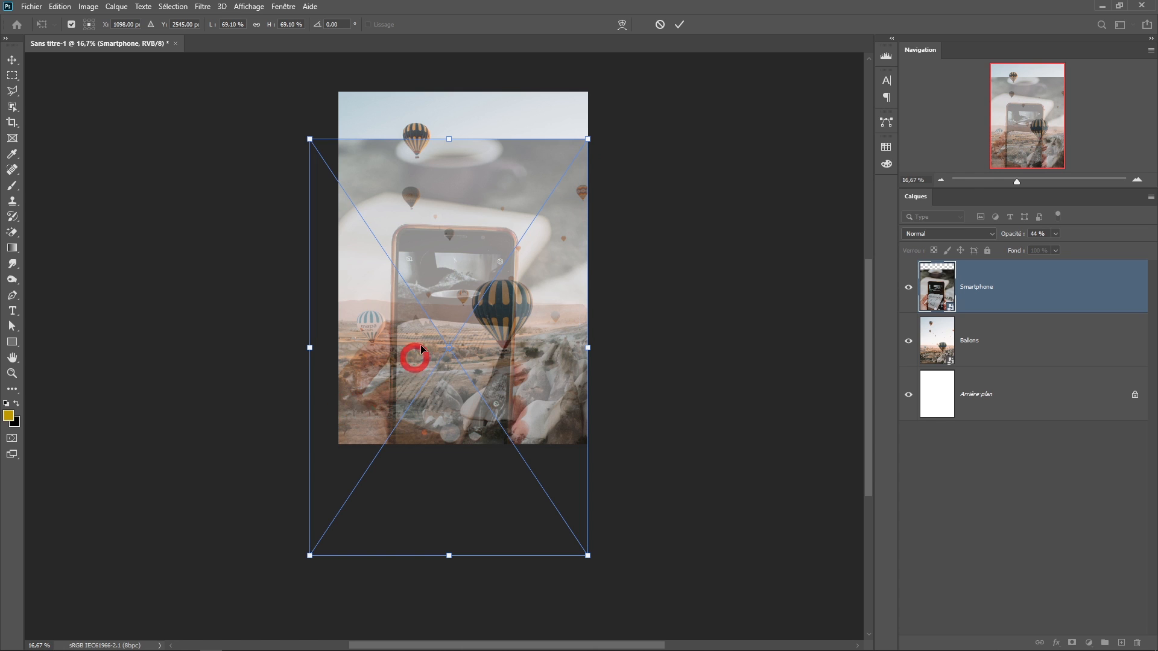
drag(583, 142, 525, 229)
drag(463, 305, 488, 202)
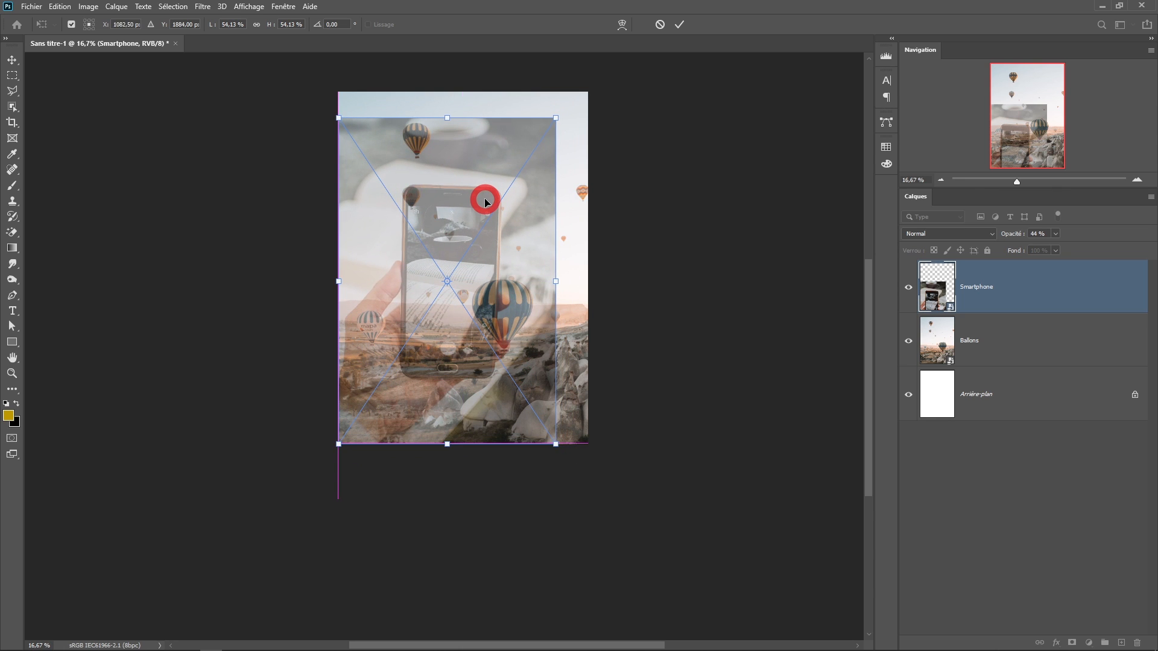
scroll(514, 175, up, 1)
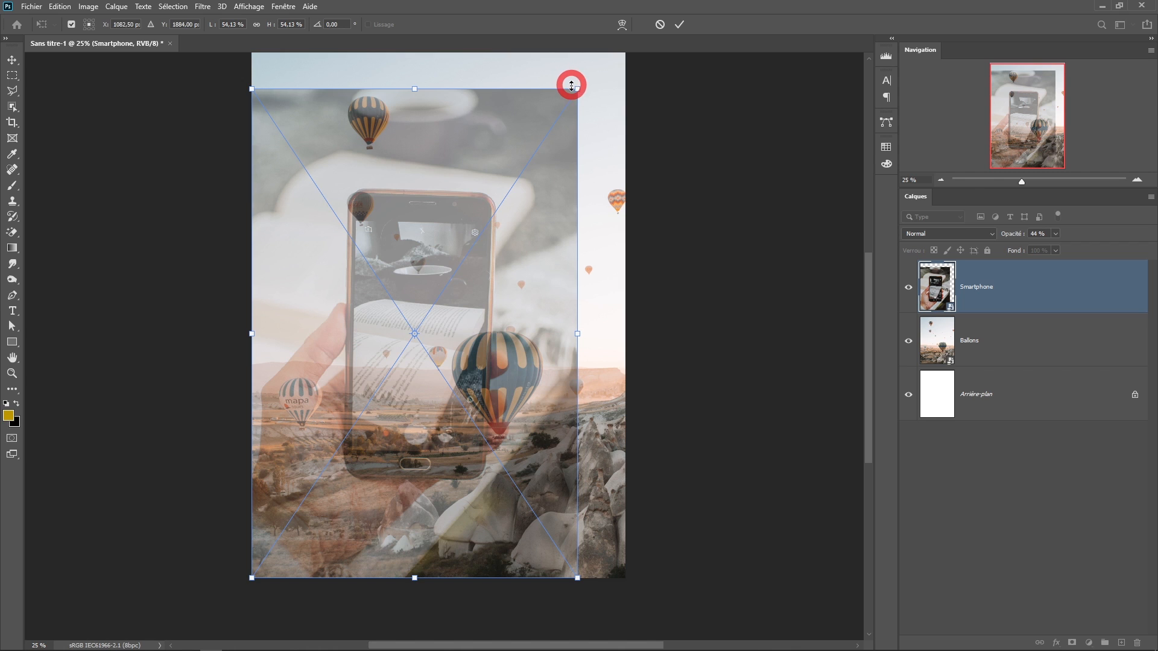
drag(576, 85, 604, 71)
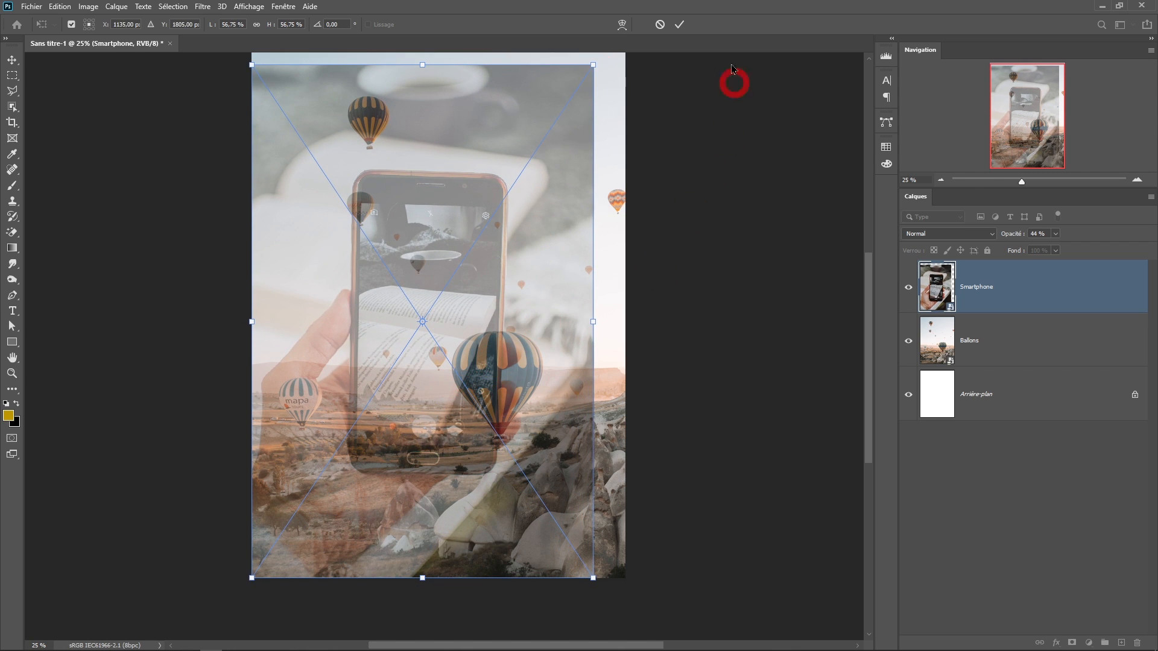
click(679, 24)
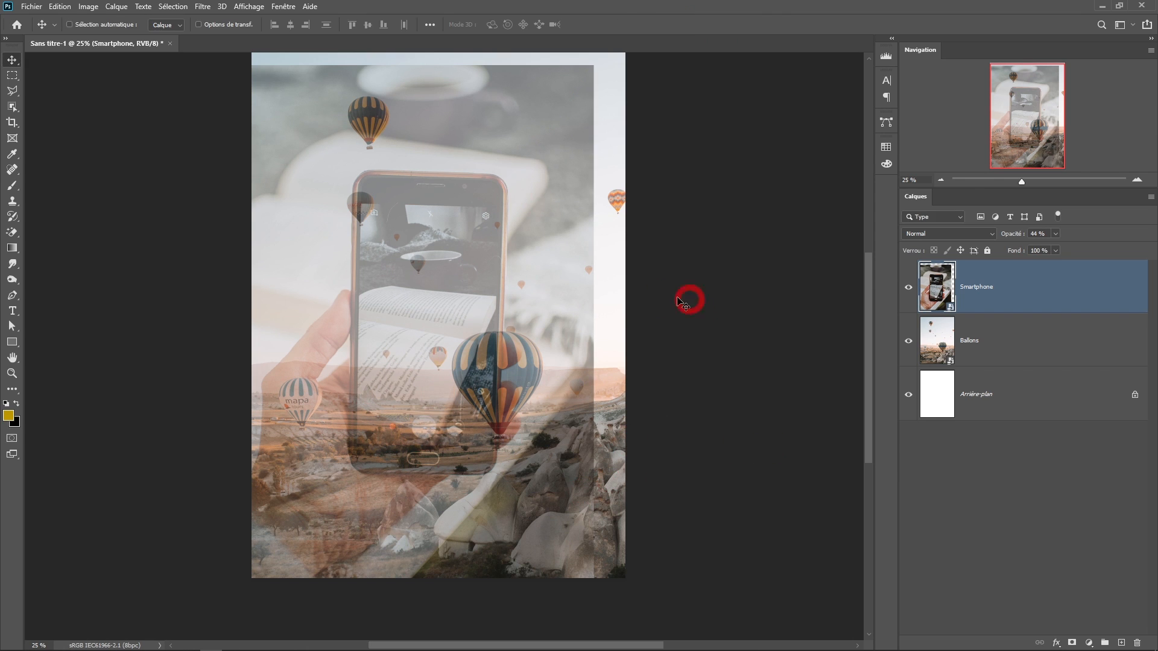
Move the Ballons layer up so the large balloon overlaps the upper part of the phone's right edge.
click(1000, 346)
drag(517, 352, 494, 297)
ctrl+click(509, 356)
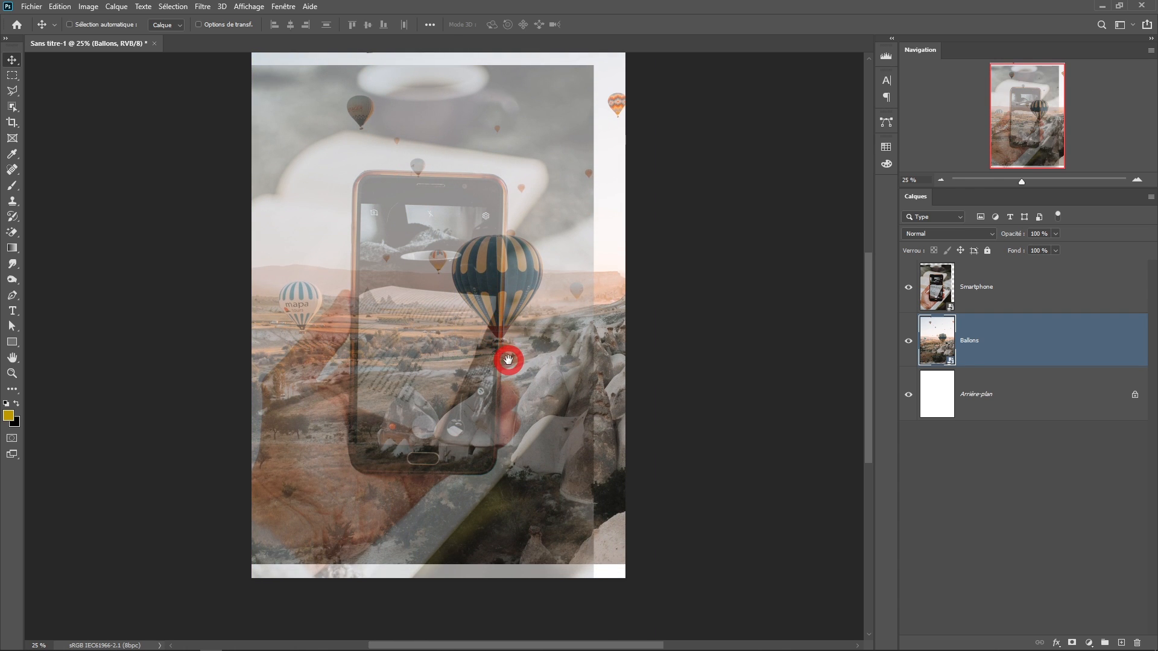
ctrl+click(509, 360)
ctrl+click(509, 357)
Set the Smartphone layer's opacity to 100%.
click(910, 286)
click(984, 282)
click(1016, 234)
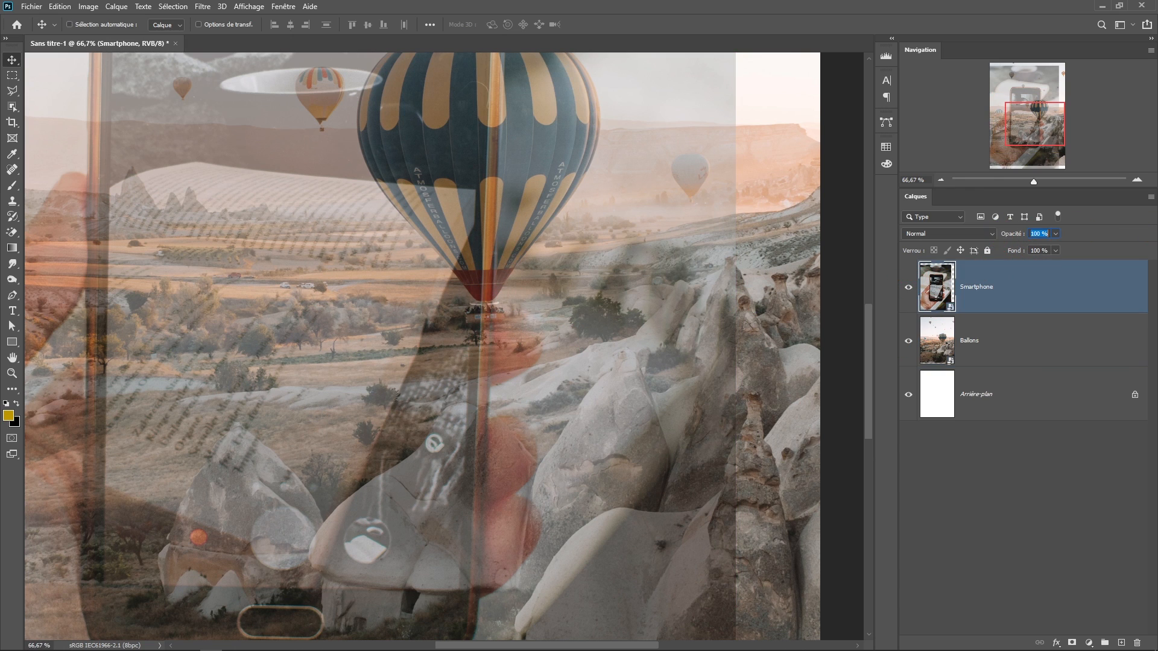
text(100)
key(Return)
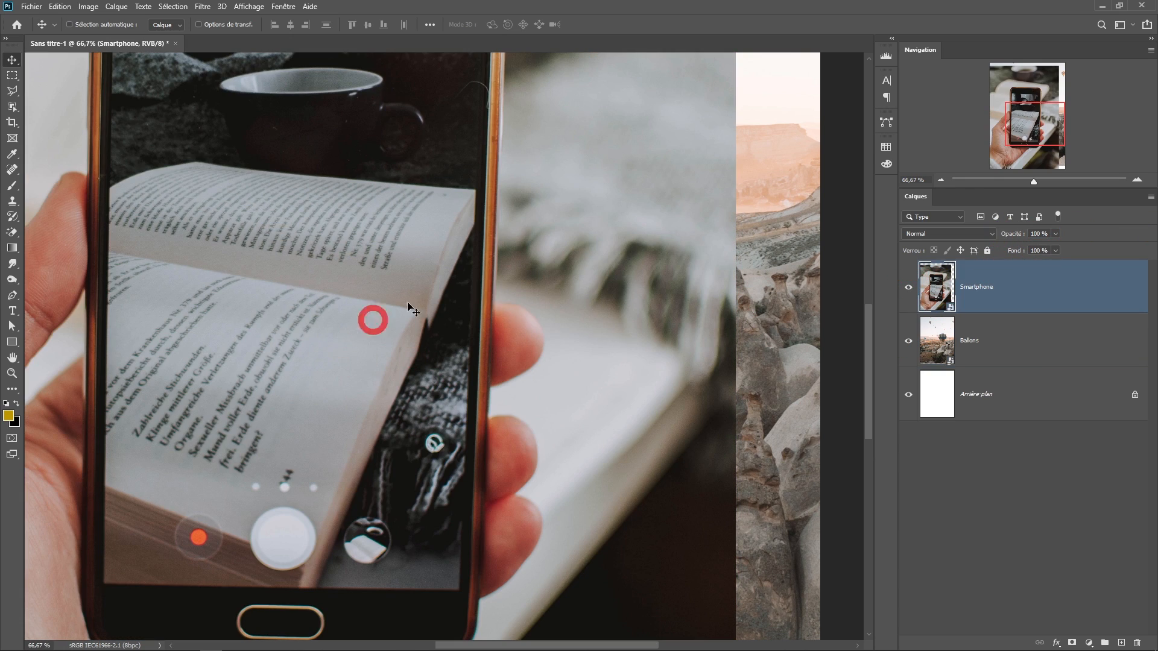
Reduce the Smartphone layer's opacity to 52%.
click(1003, 233)
drag(1011, 239, 971, 237)
click(448, 376)
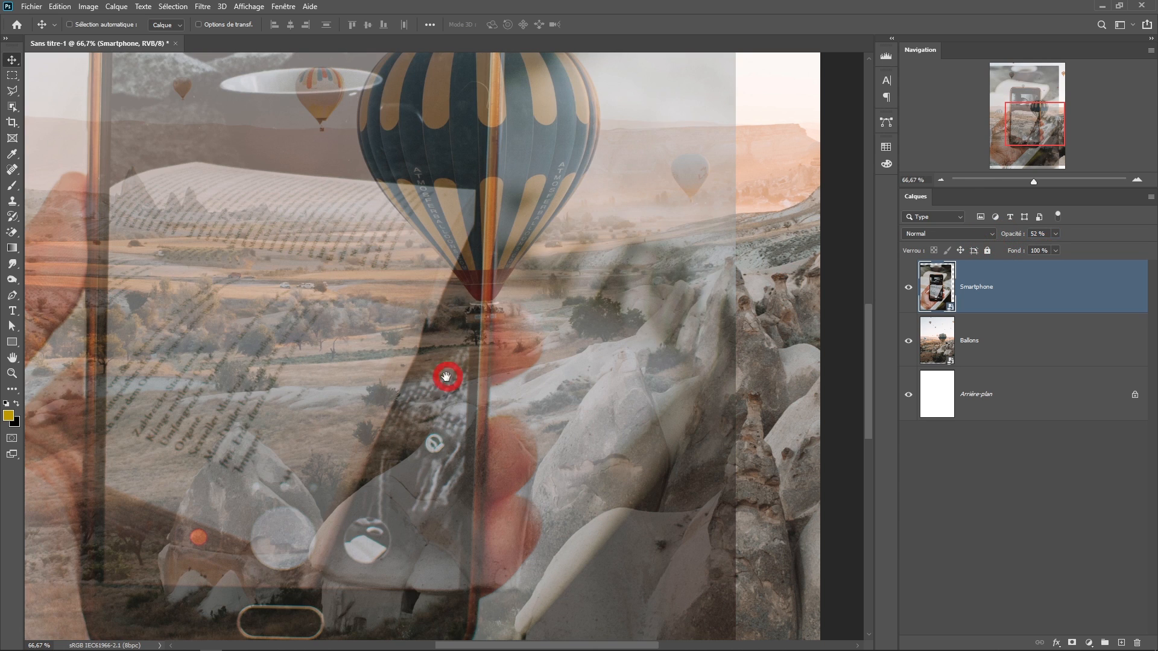
Move the Ballons layer slightly further up behind the phone.
scroll(448, 376, down, 2)
mouse_move(611, 393)
mouse_down()
mouse_move(617, 360)
mouse_move(597, 383)
mouse_move(610, 393)
mouse_move(572, 380)
mouse_move(602, 382)
mouse_move(599, 370)
mouse_move(603, 381)
mouse_up()
click(1027, 357)
scroll(534, 404, down, 1)
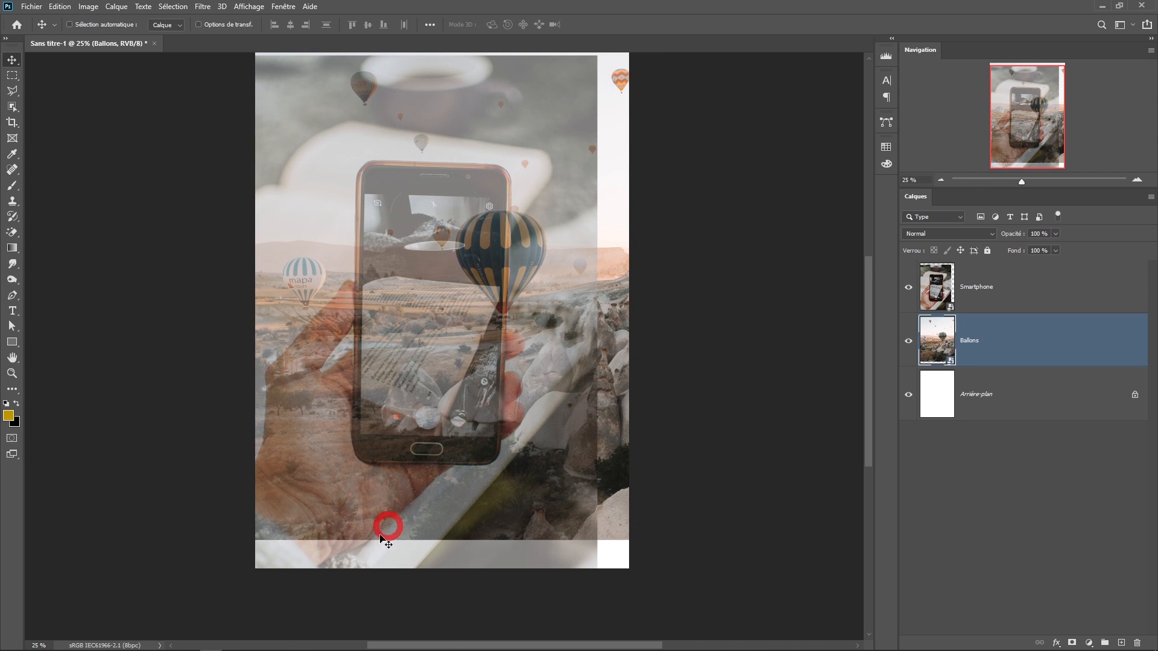
Hide the Smartphone layer to examine how the Ballons photo covers the page, and show it again.
alt+click(440, 443)
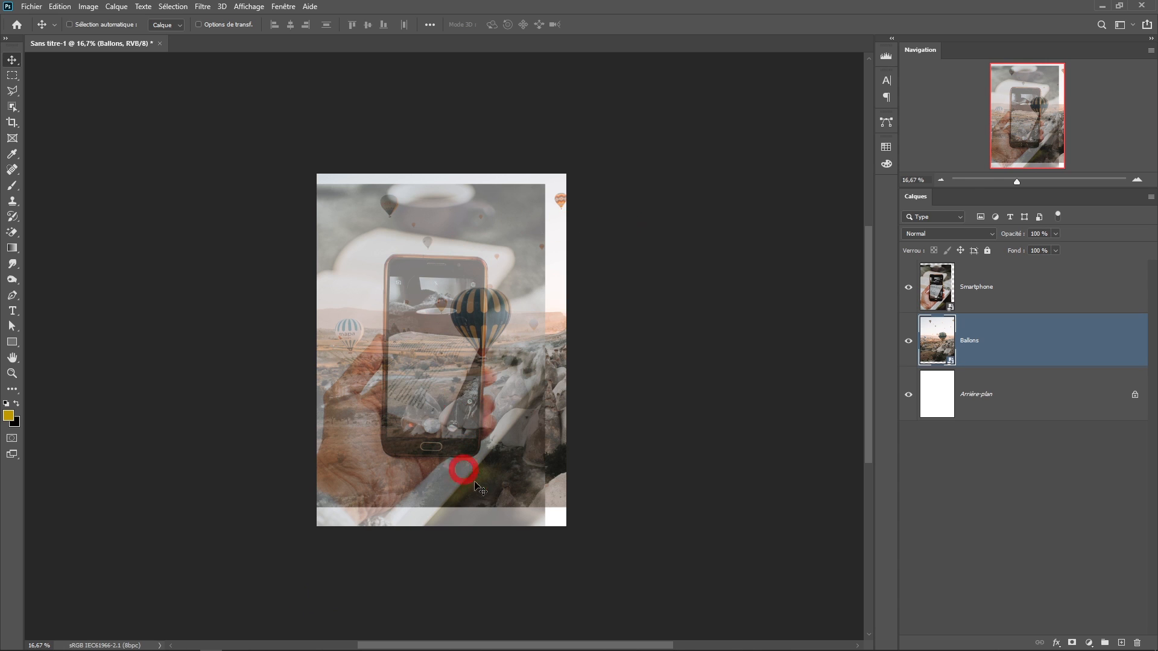
ctrl+click(516, 460)
click(908, 287)
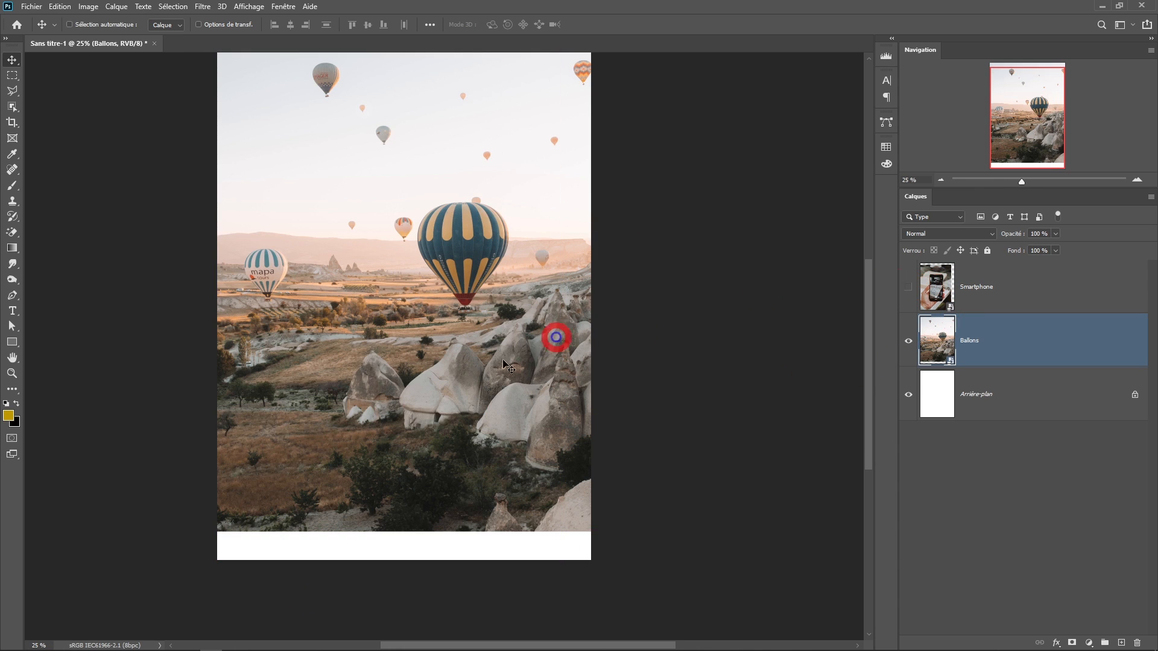
alt+click(539, 533)
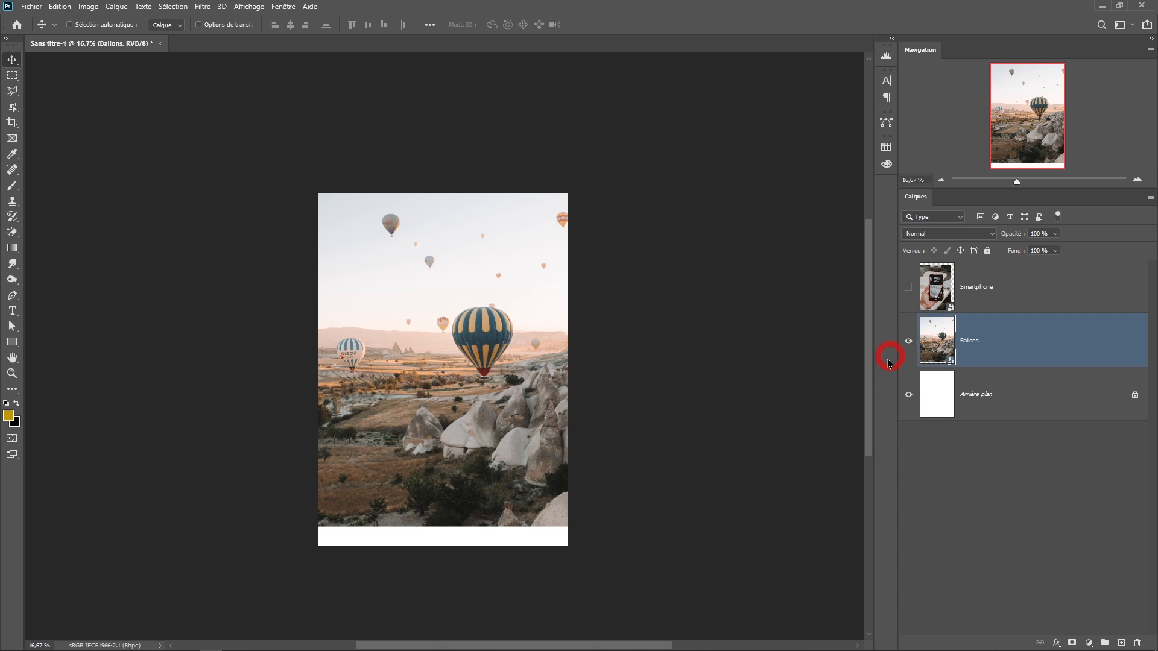
click(907, 288)
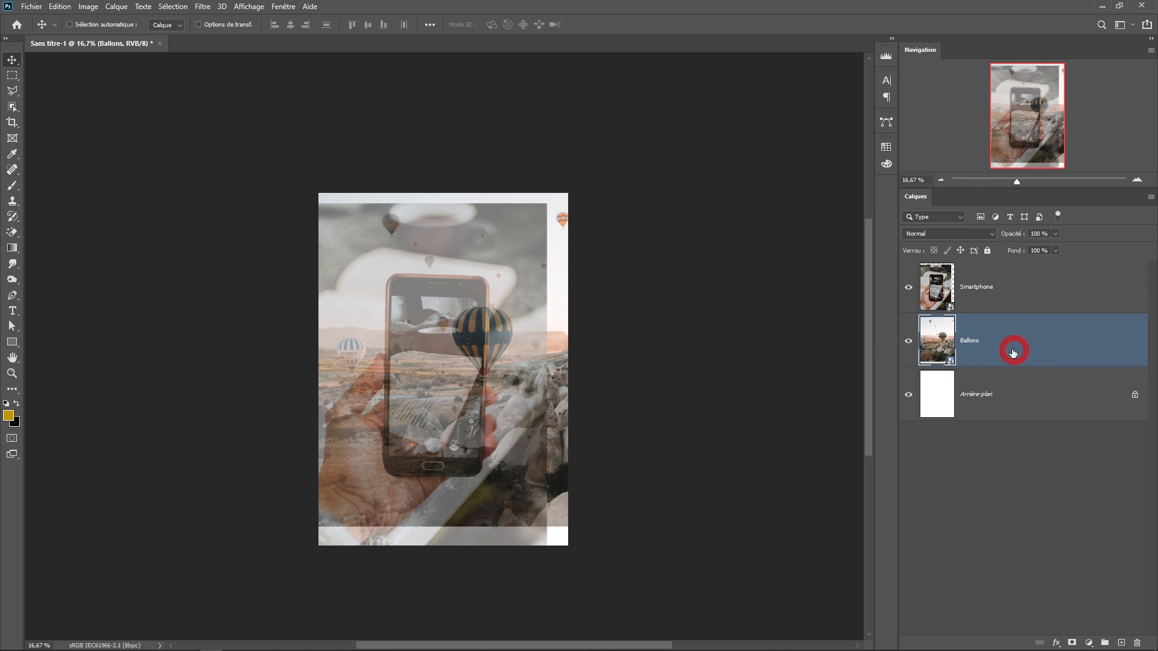
Enlarge the Ballons layer to 107.03% with free transform so it fills the page down to the bottom edge.
key(ctrl)
key(ctrl+t)
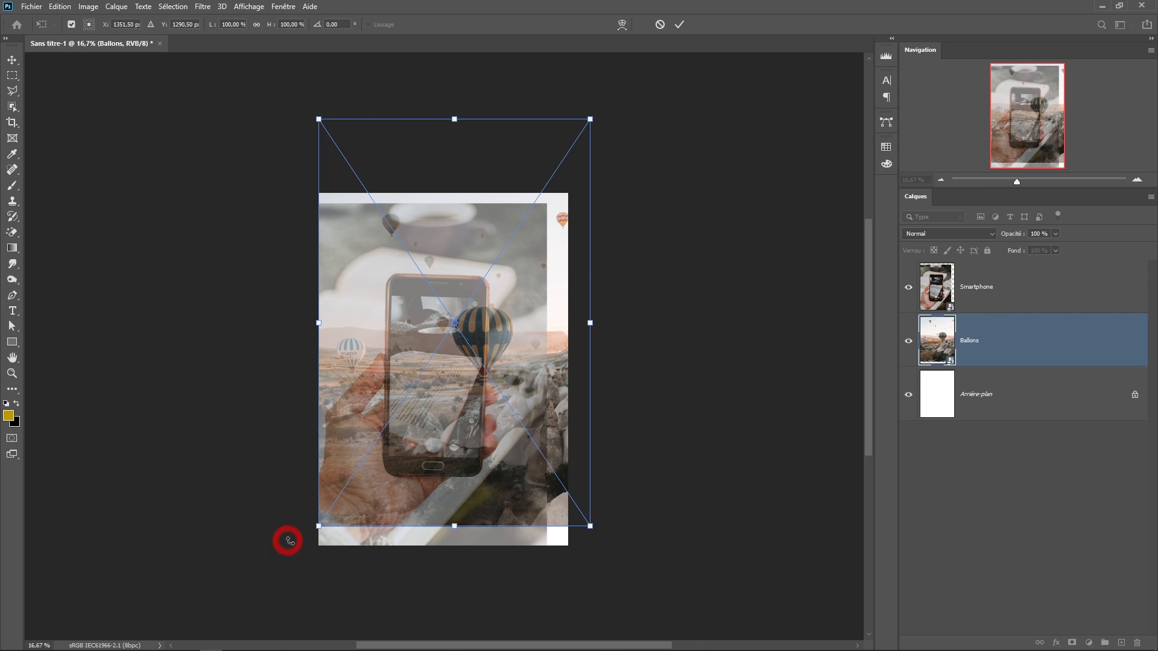
drag(332, 527, 303, 546)
drag(589, 545, 599, 545)
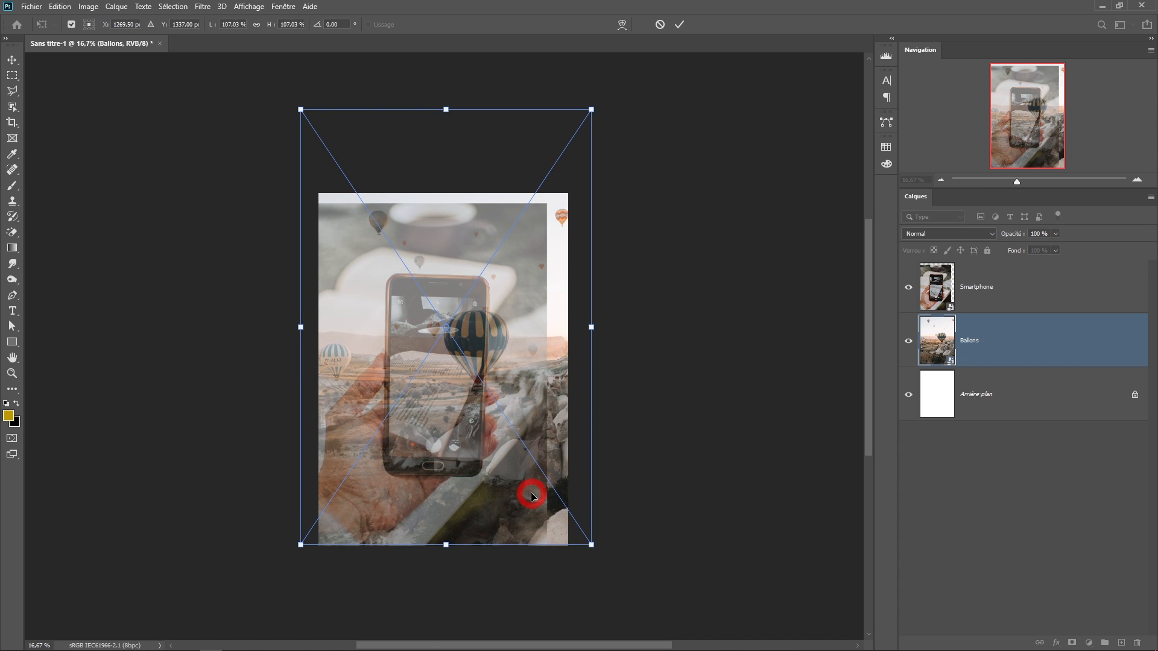
ctrl+click(510, 425)
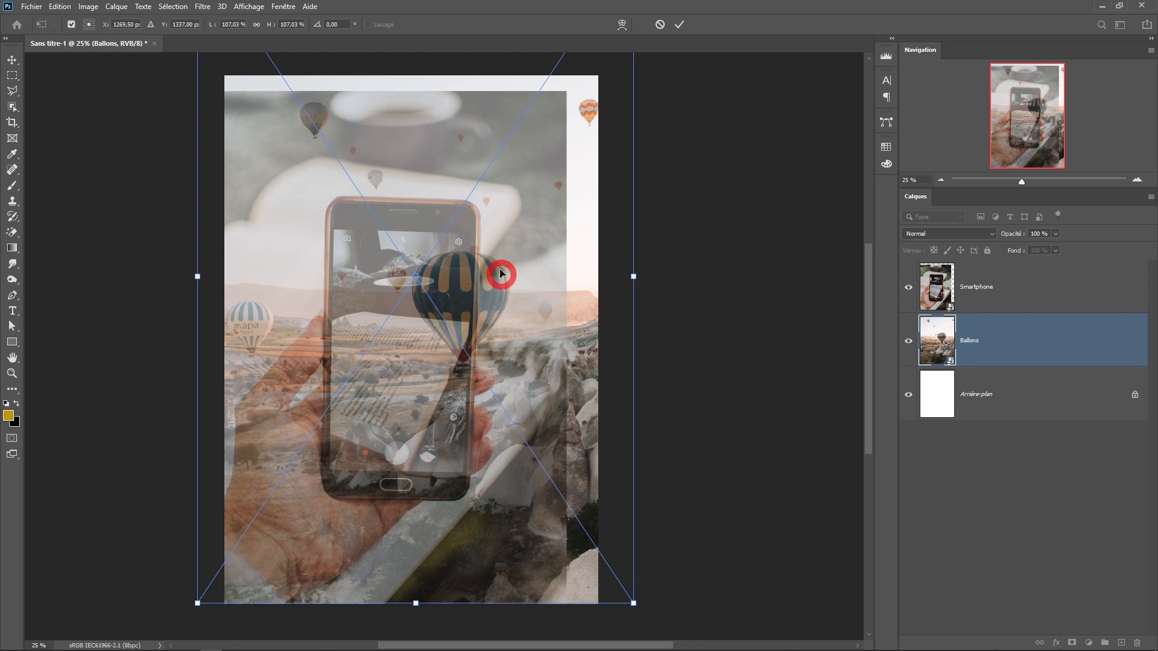
drag(491, 238, 479, 298)
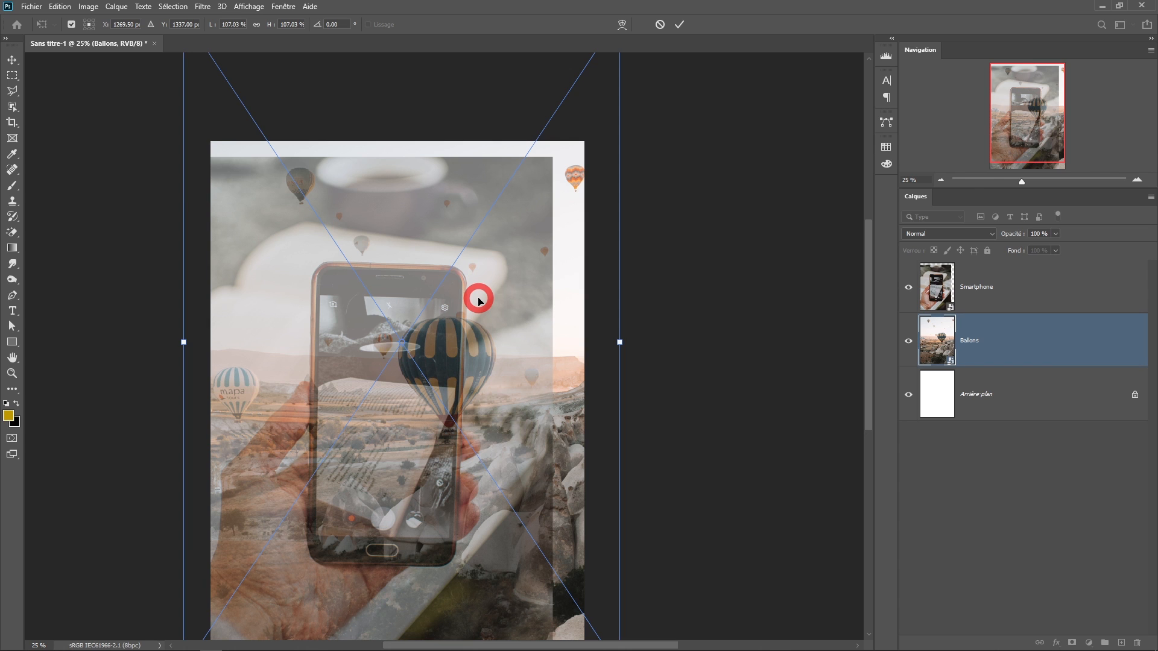
key(Return)
Try the Ballons layer lower behind the phone, and return it to its previous position.
scroll(548, 382, up, 3)
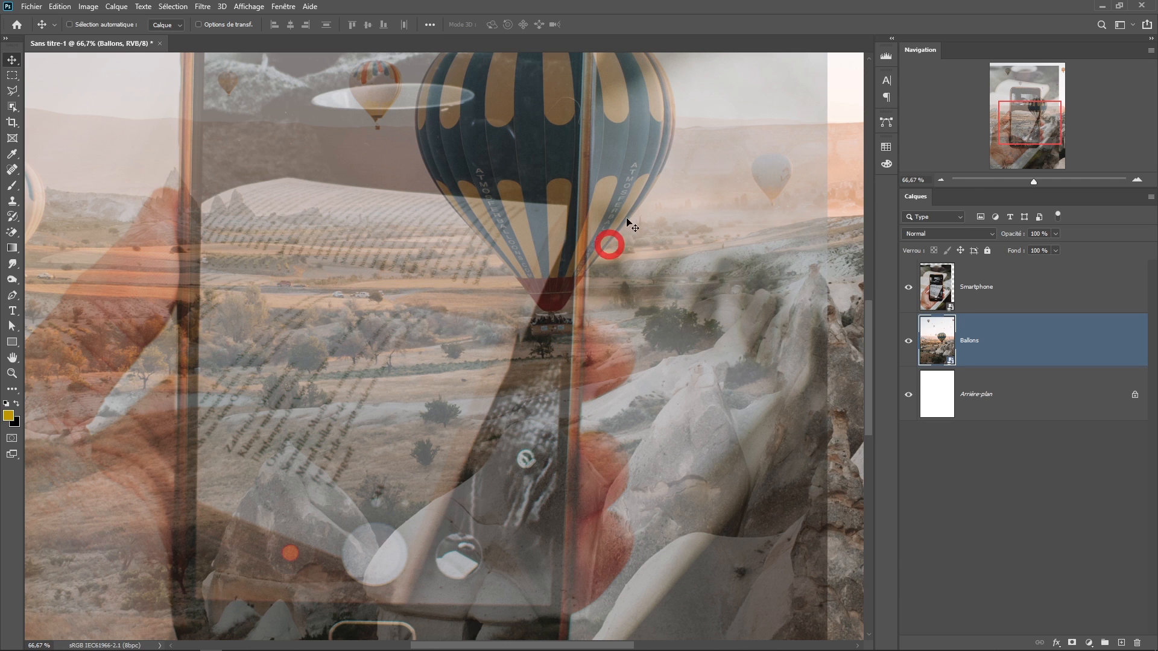
ctrl+alt+click(549, 286)
ctrl+alt+click(545, 289)
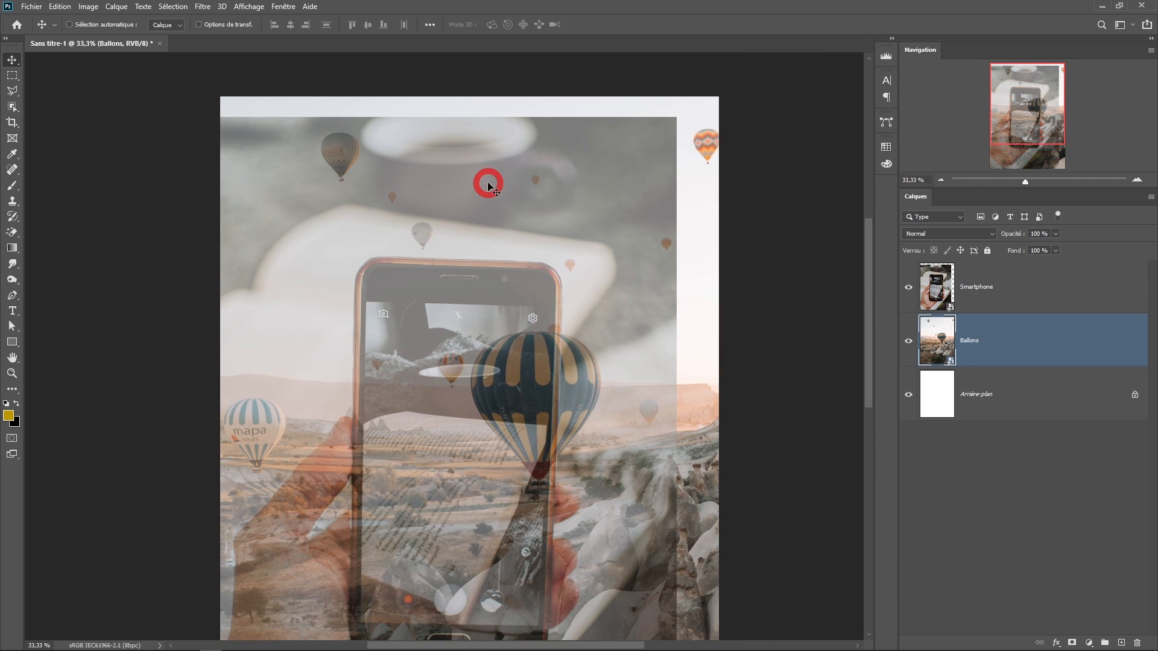
ctrl+alt+click(470, 199)
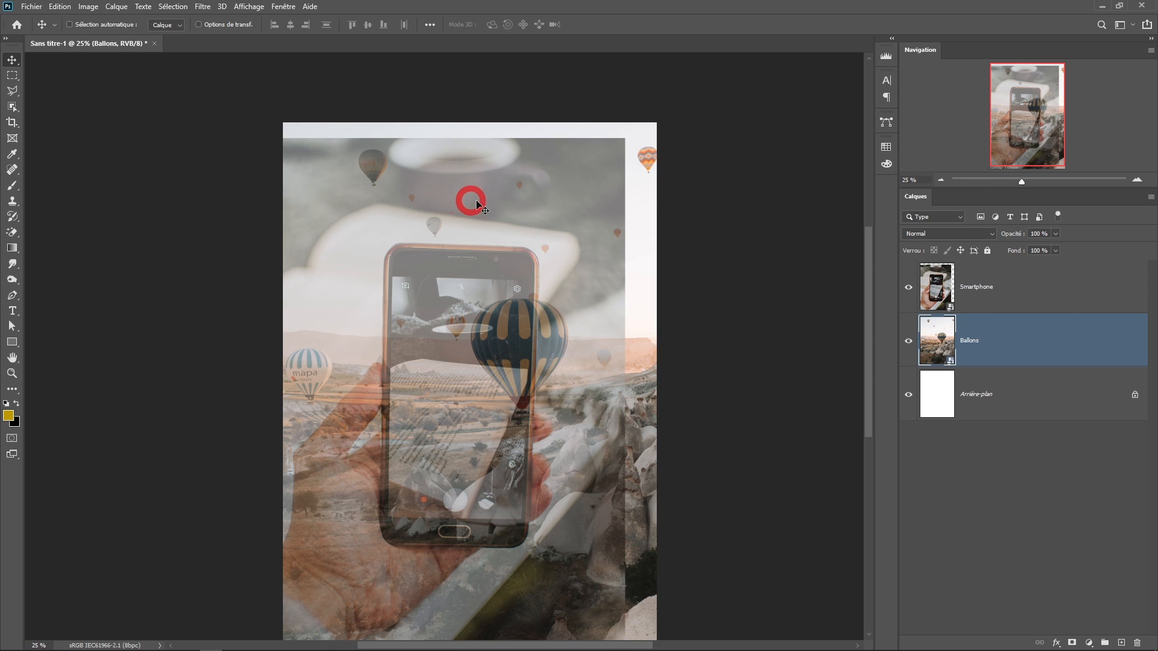
drag(481, 201, 486, 321)
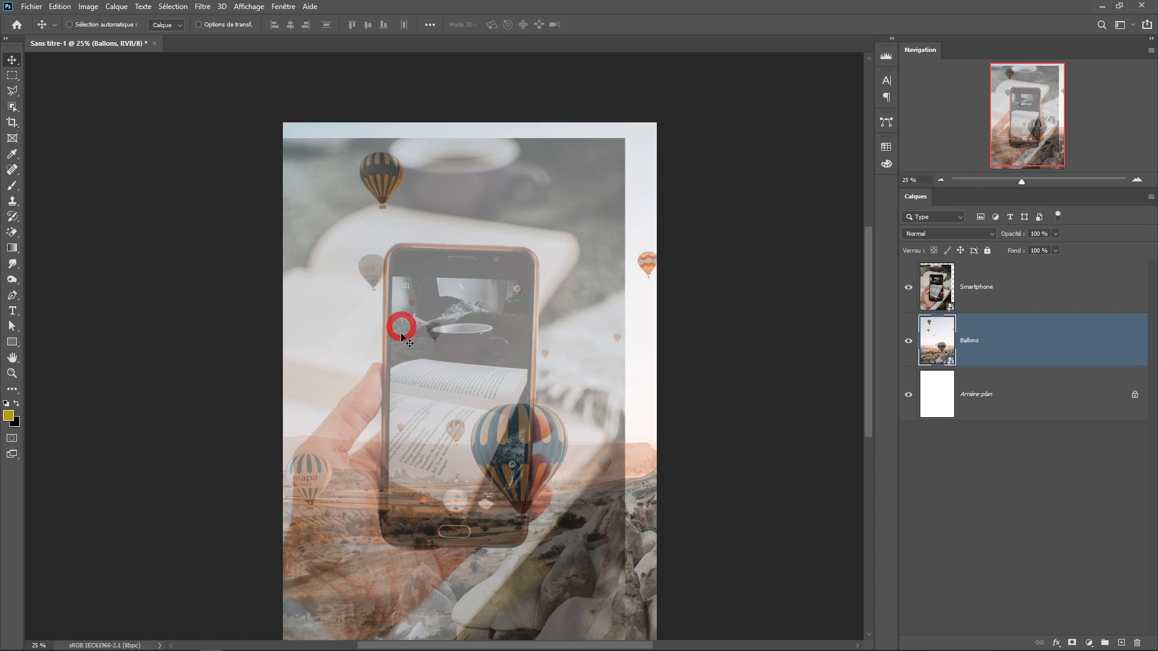
key(ctrl)
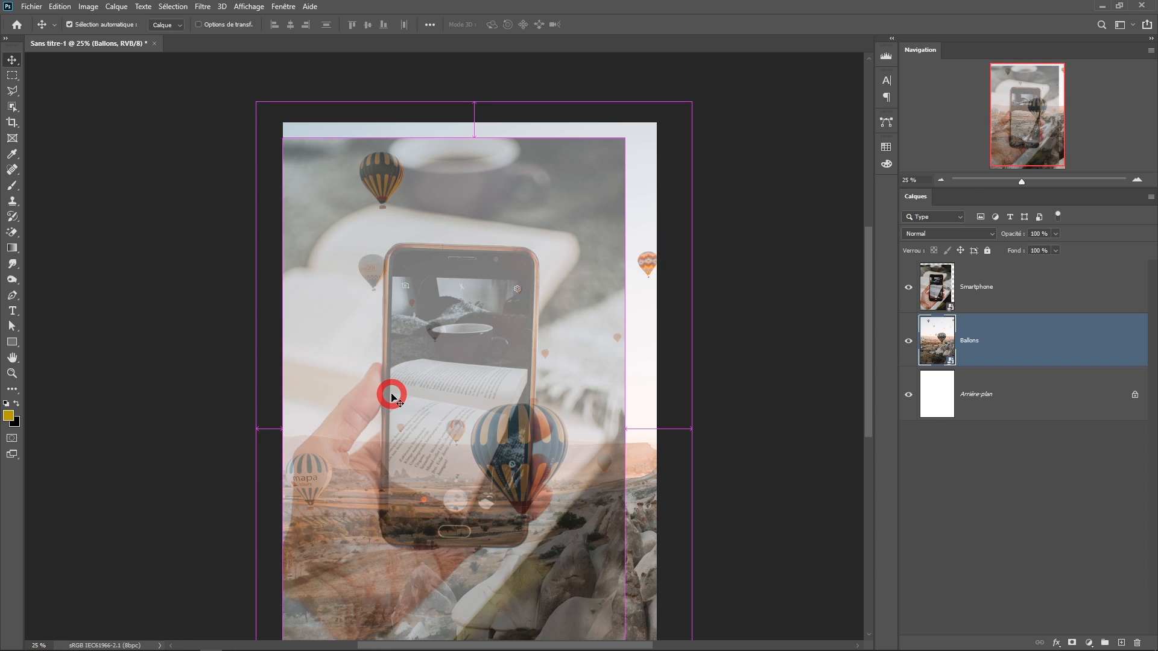
drag(392, 395, 421, 288)
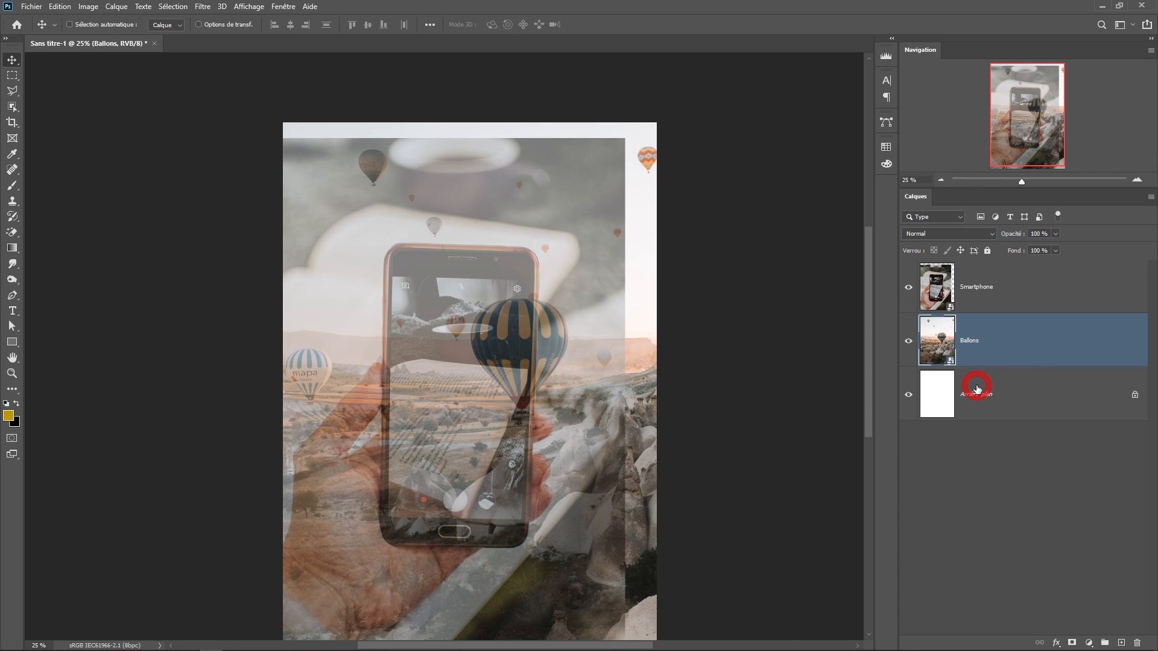
Duplicate the Ballons layer and hide the copy.
key(ctrl)
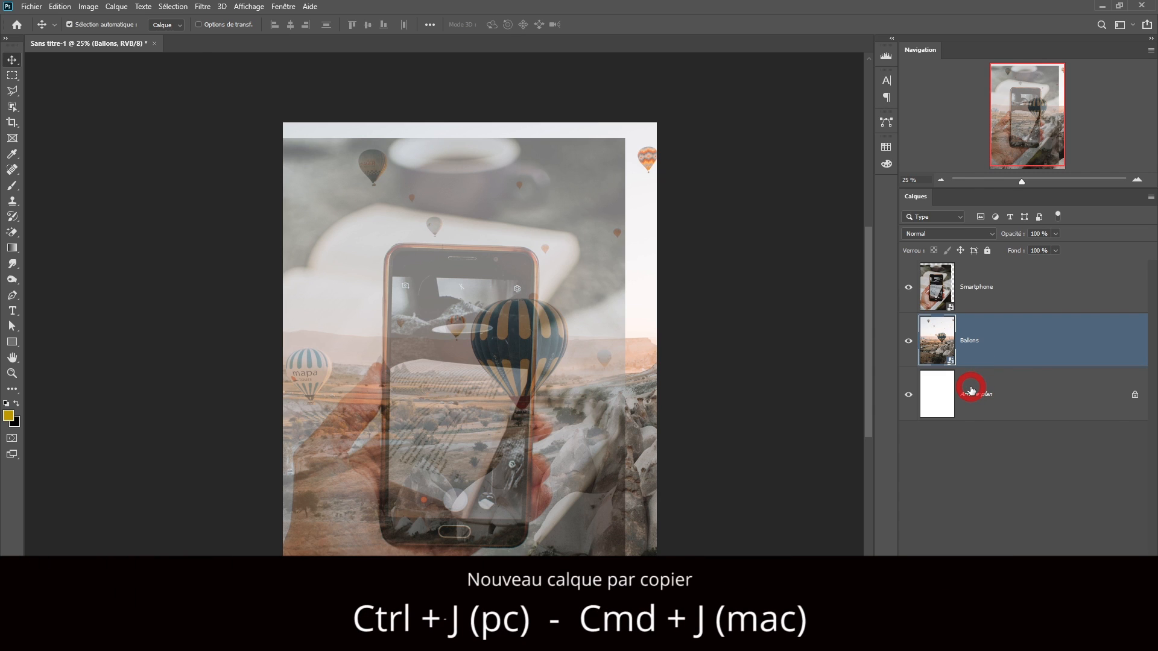
drag(1010, 342, 1120, 643)
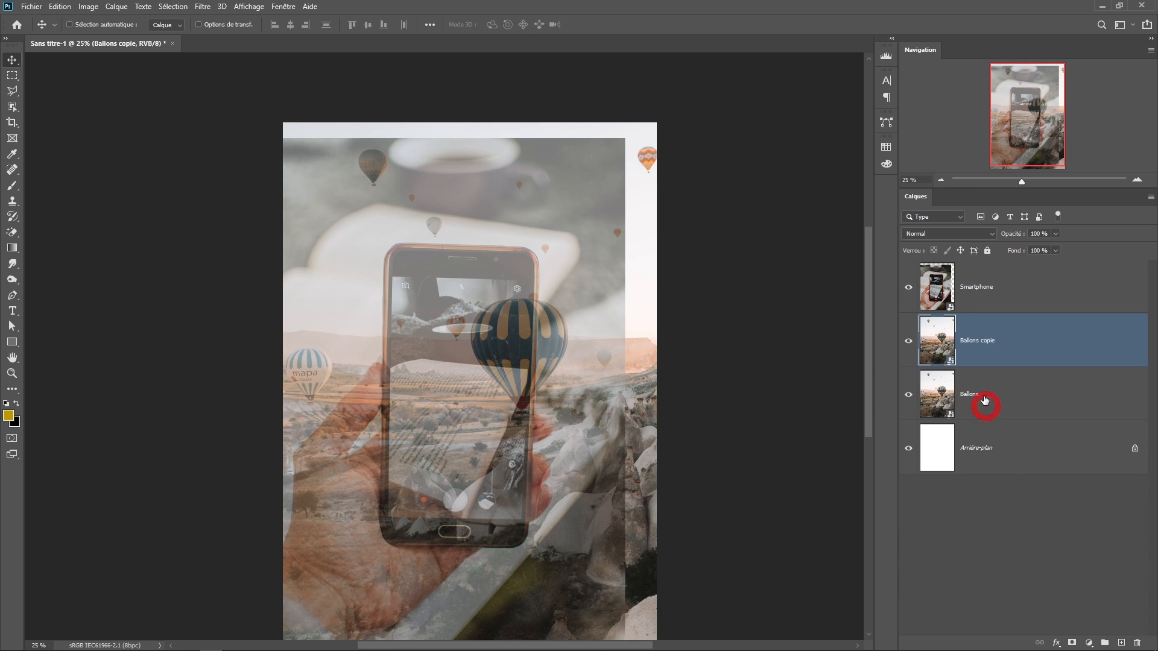
drag(966, 351, 917, 321)
click(908, 345)
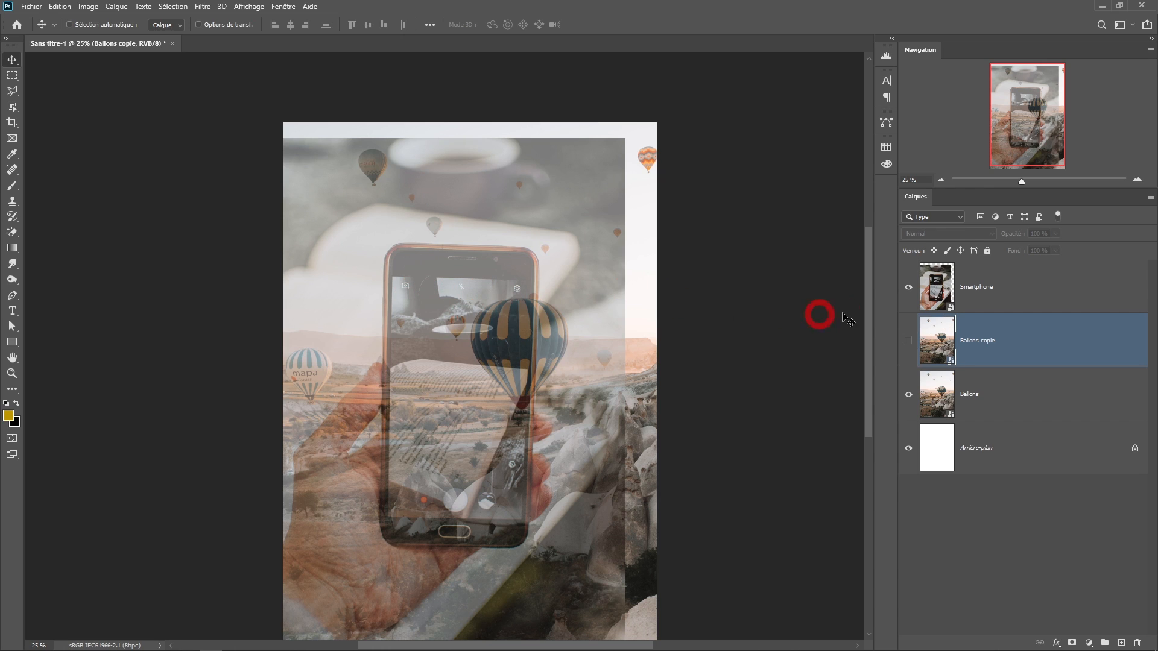
Restore the Smartphone layer's opacity to 100%.
click(1006, 292)
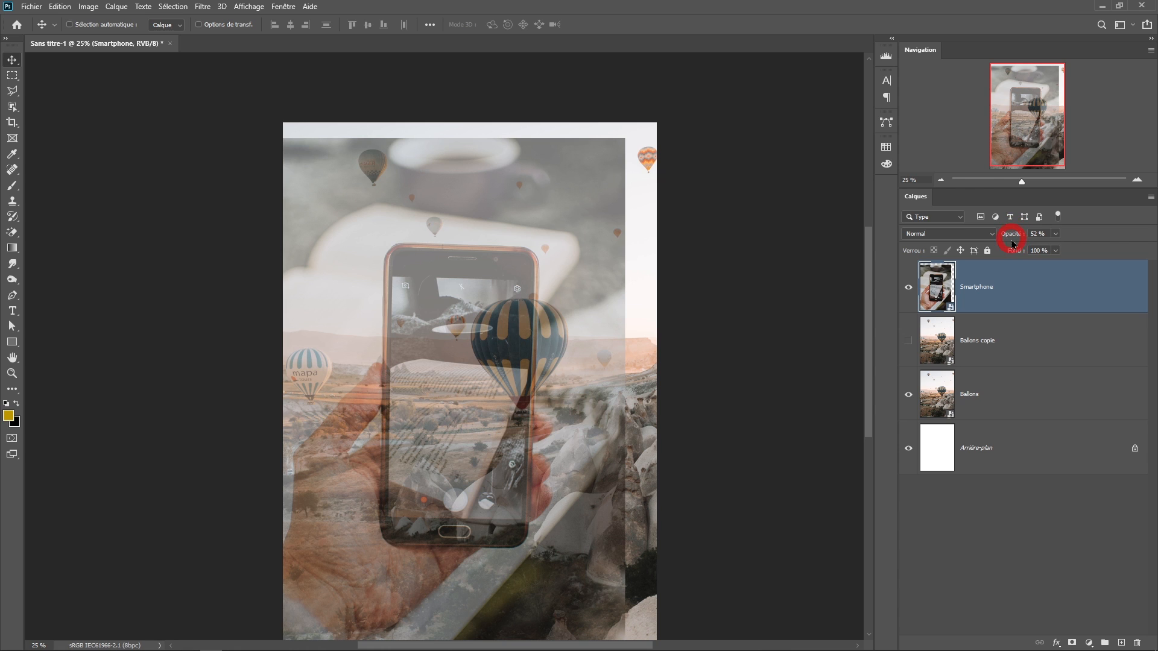
drag(1013, 236, 1145, 238)
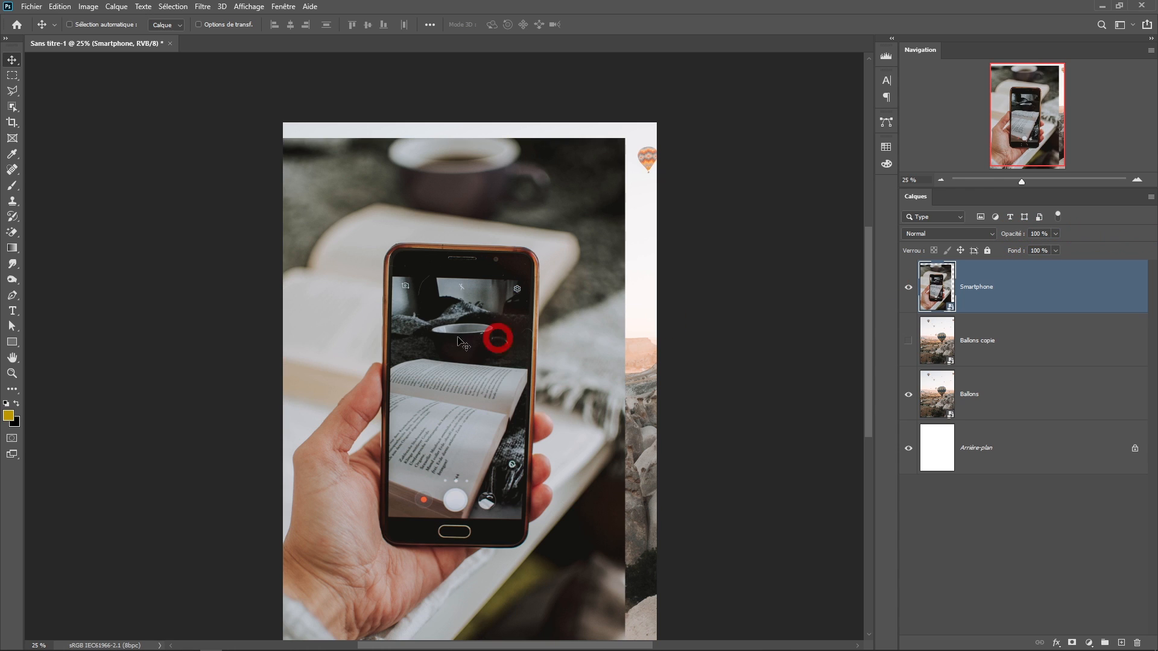
Set up the Quick Selection tool in add mode with a brush size of 165 px.
click(499, 502)
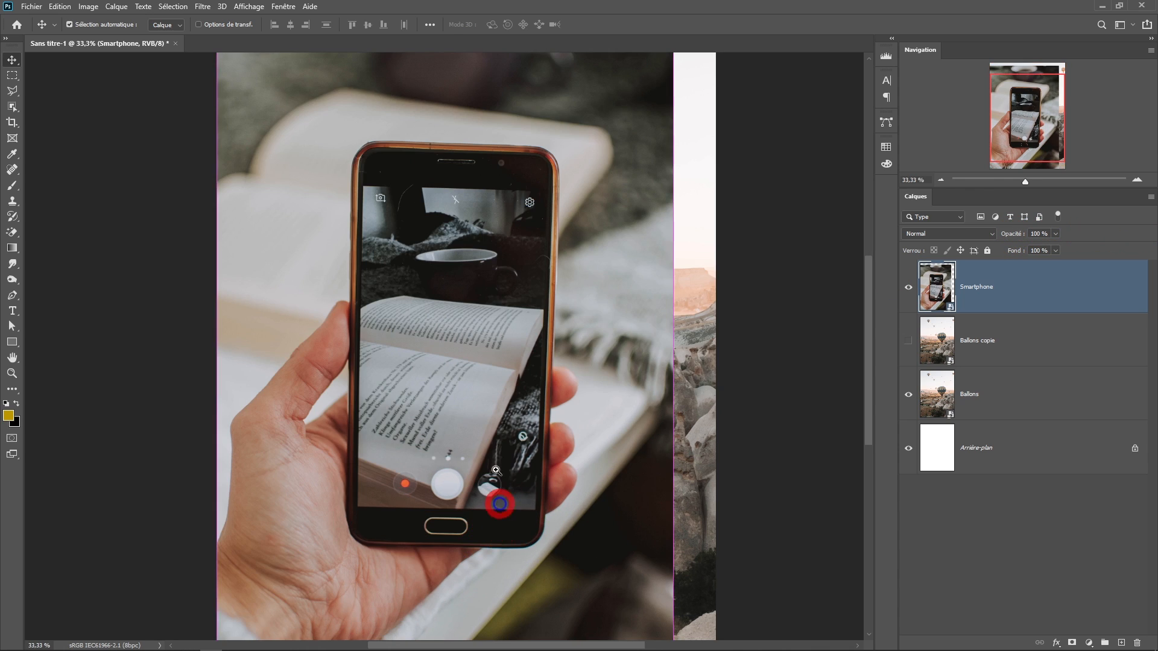
click(489, 441)
drag(416, 226, 422, 332)
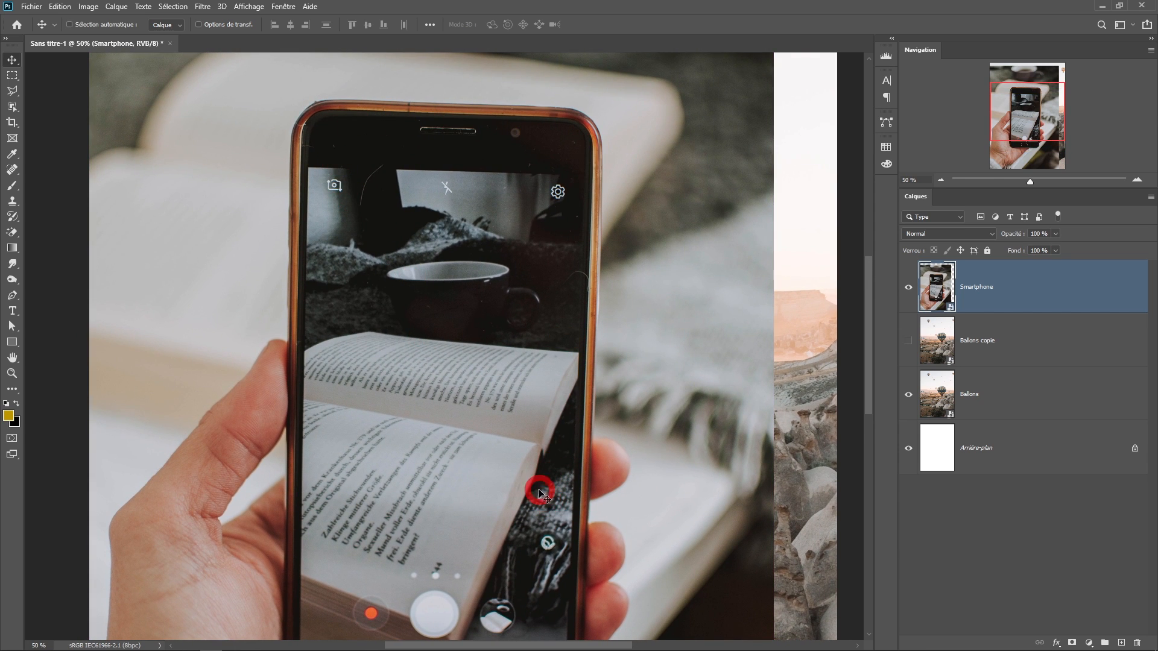
drag(509, 473, 573, 388)
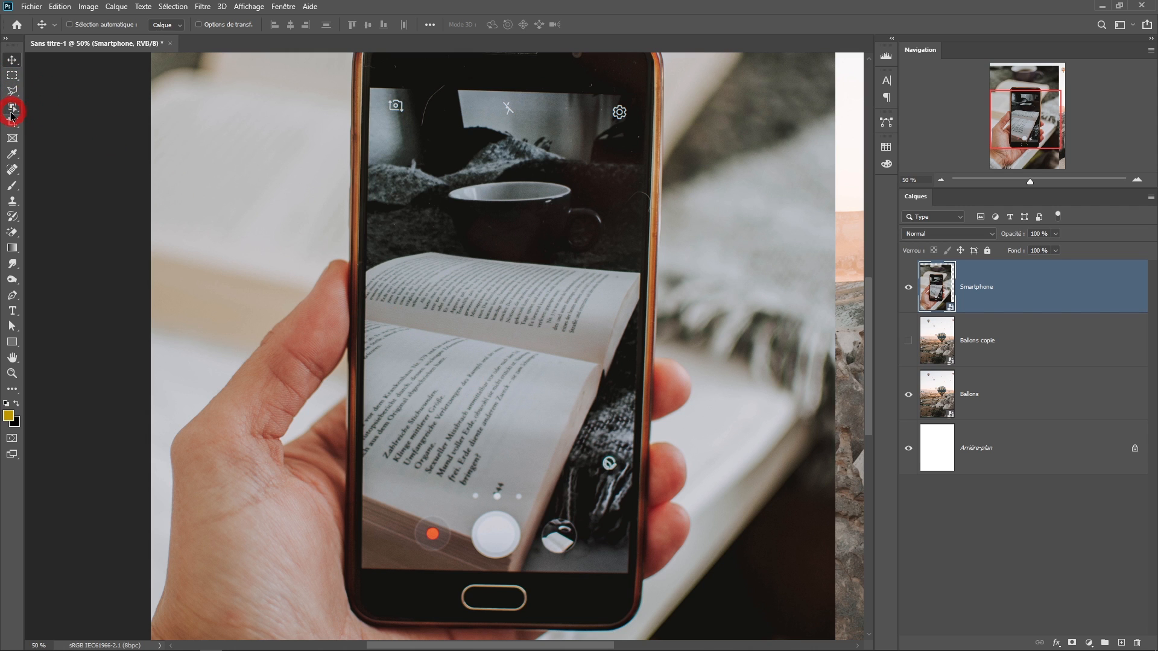
click(13, 111)
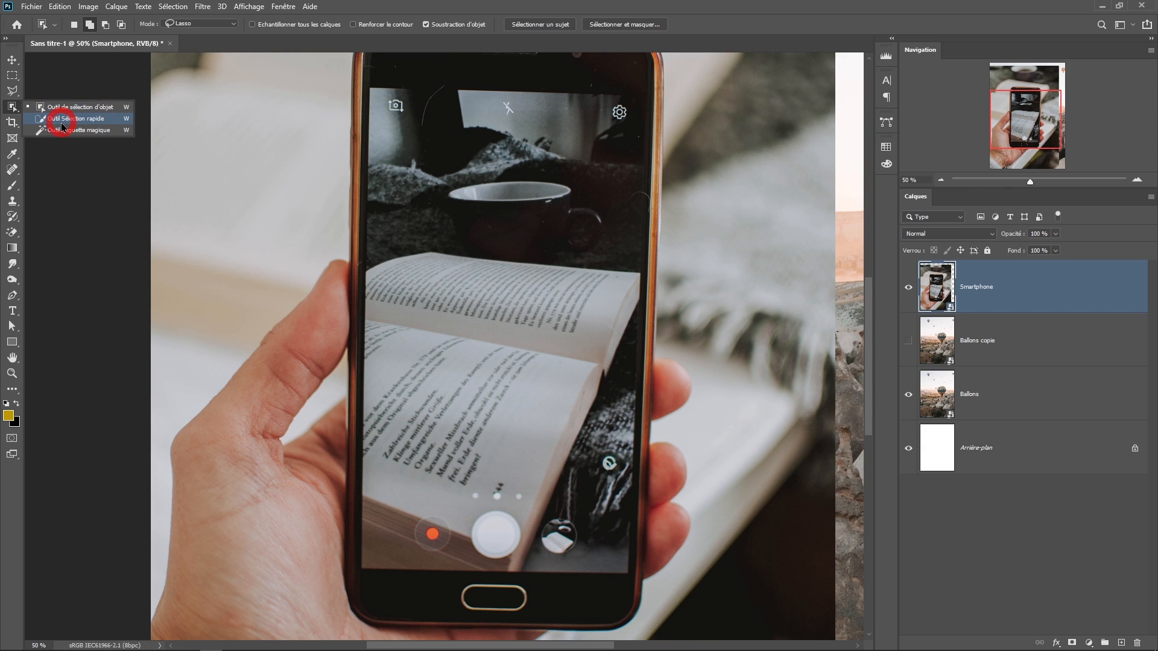
click(57, 118)
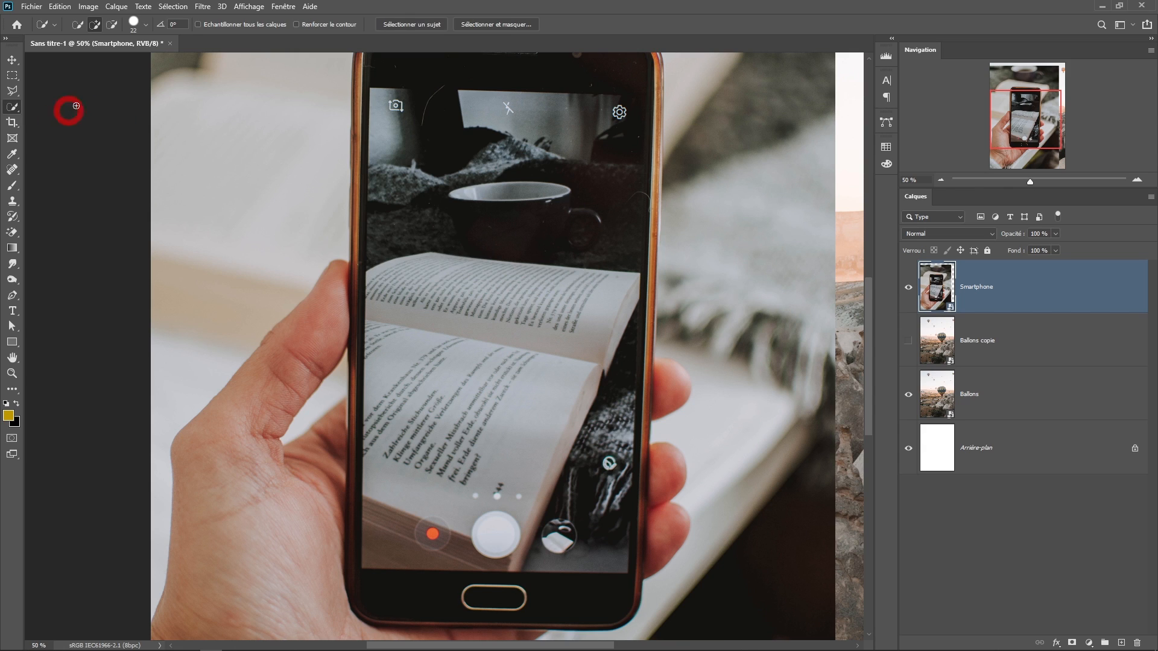
click(147, 25)
drag(122, 61, 161, 59)
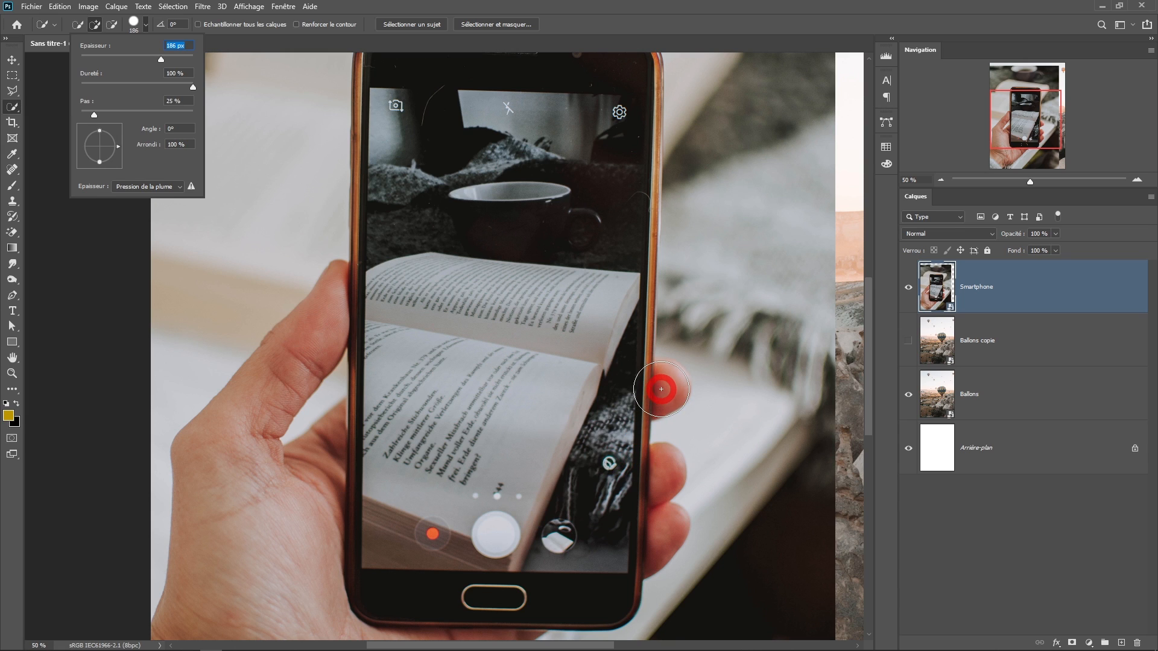
drag(158, 58, 155, 59)
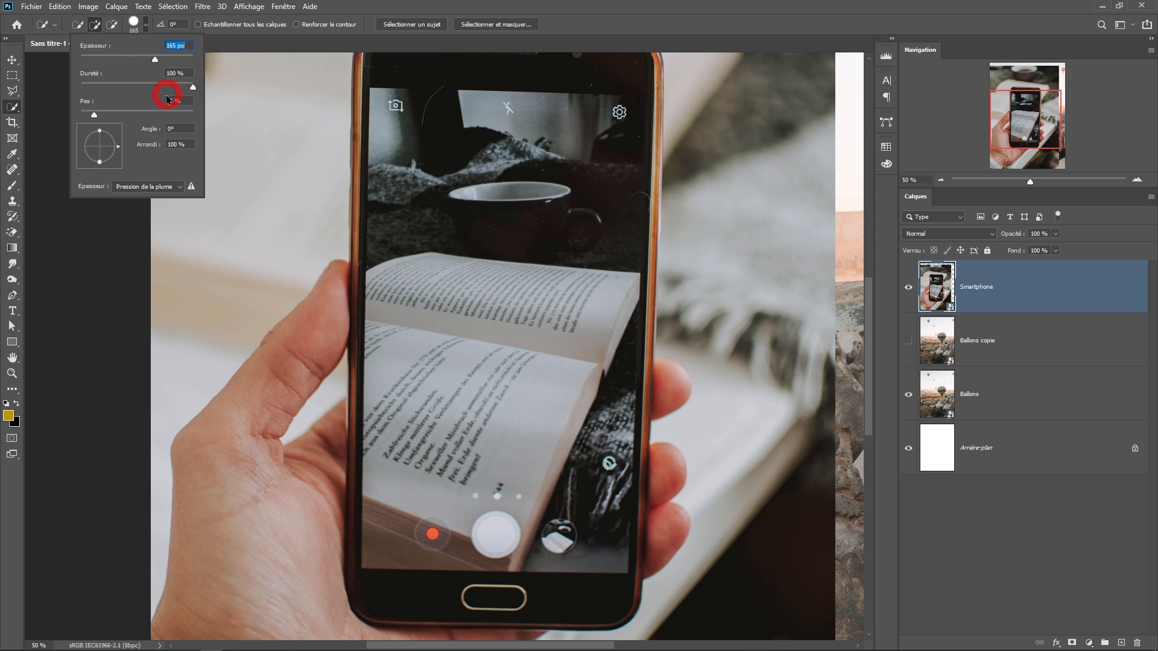
click(95, 27)
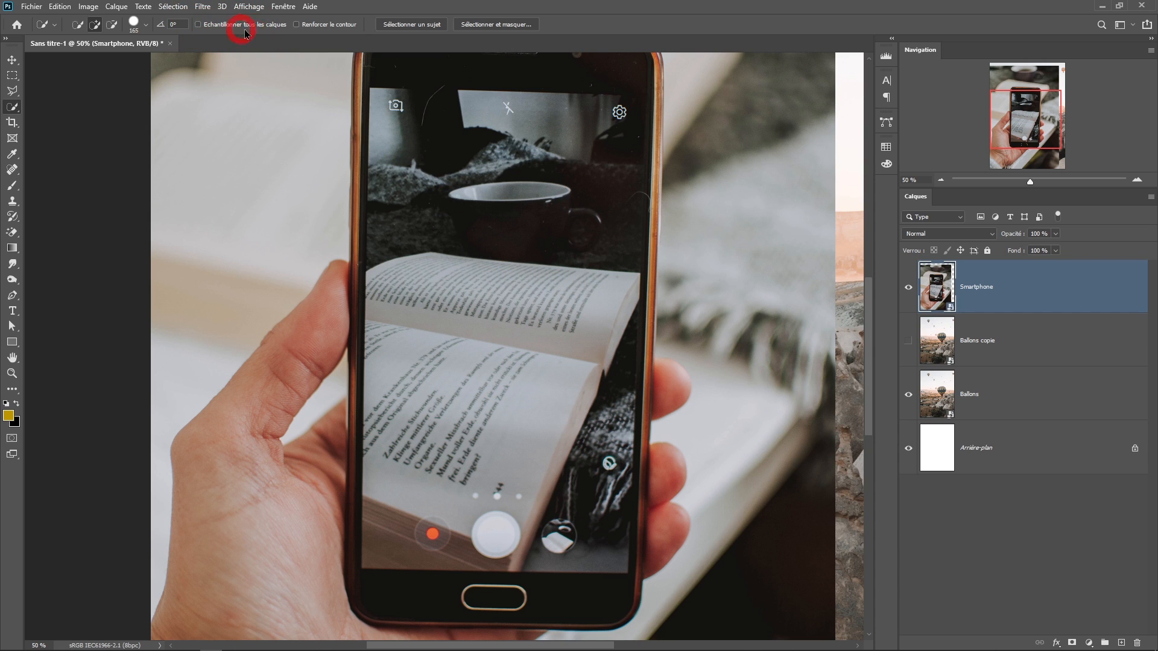
Quick-select the phone and the hand holding it on the Smartphone layer.
drag(426, 173, 394, 230)
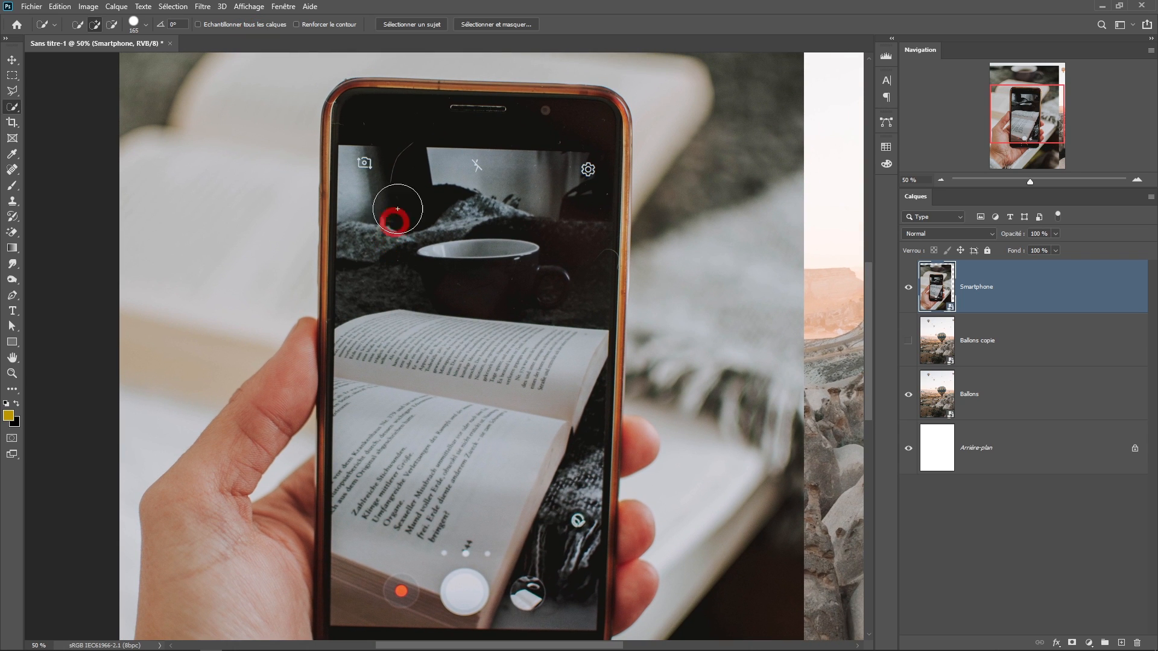
mouse_move(352, 111)
mouse_down()
mouse_move(545, 114)
mouse_move(570, 168)
mouse_move(573, 213)
mouse_move(556, 253)
mouse_move(481, 243)
mouse_move(374, 167)
mouse_move(480, 148)
mouse_move(551, 153)
mouse_move(587, 183)
mouse_move(595, 147)
mouse_move(602, 256)
mouse_move(592, 367)
mouse_move(555, 452)
mouse_move(412, 282)
mouse_move(389, 354)
mouse_move(346, 371)
mouse_up()
drag(408, 310, 449, 103)
mouse_move(292, 440)
mouse_down()
mouse_move(297, 421)
mouse_move(362, 370)
mouse_move(595, 315)
mouse_move(408, 220)
mouse_move(557, 375)
mouse_up()
ctrl+click(409, 220)
ctrl+click(409, 220)
Add the fingertips beside the phone's right edge to the selection.
drag(429, 213, 438, 222)
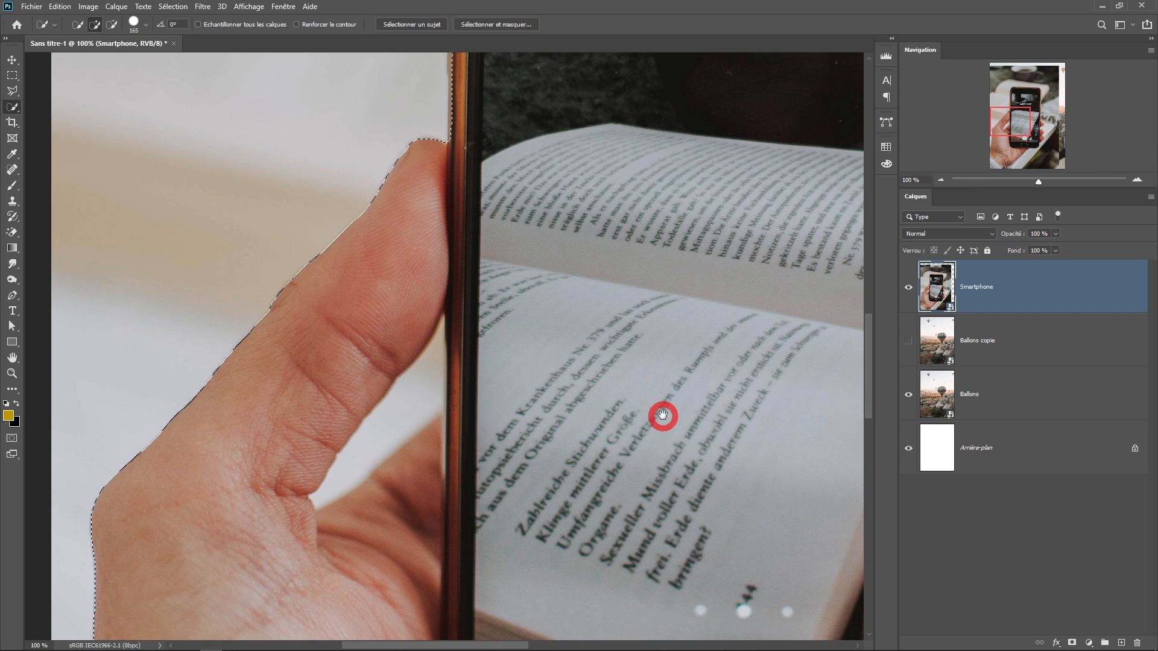
drag(663, 411, 387, 333)
drag(457, 299, 330, 285)
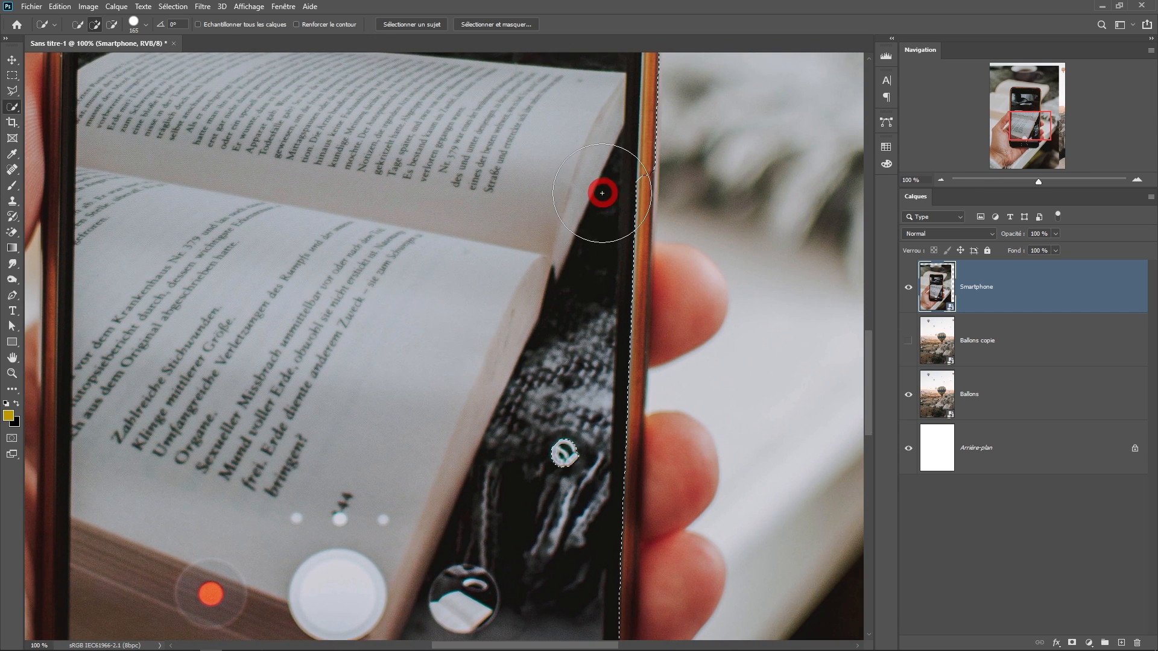
mouse_move(603, 192)
mouse_down()
mouse_move(579, 270)
mouse_move(601, 281)
mouse_up()
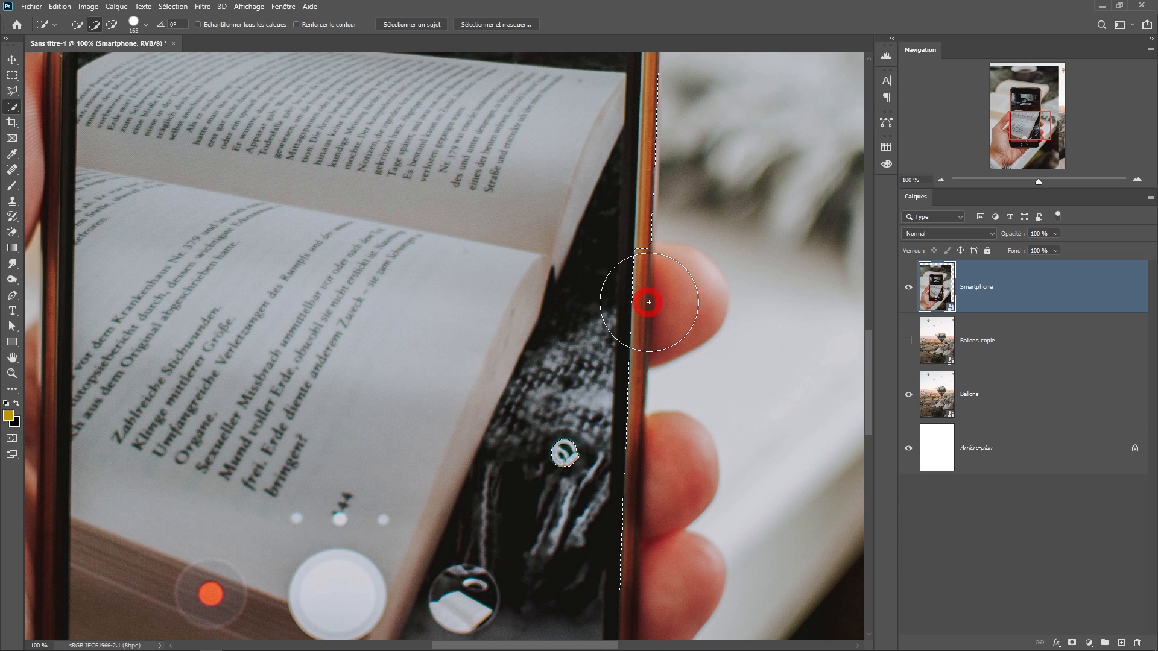
mouse_move(672, 296)
mouse_down()
mouse_move(592, 454)
mouse_move(664, 473)
mouse_up()
drag(579, 460, 542, 180)
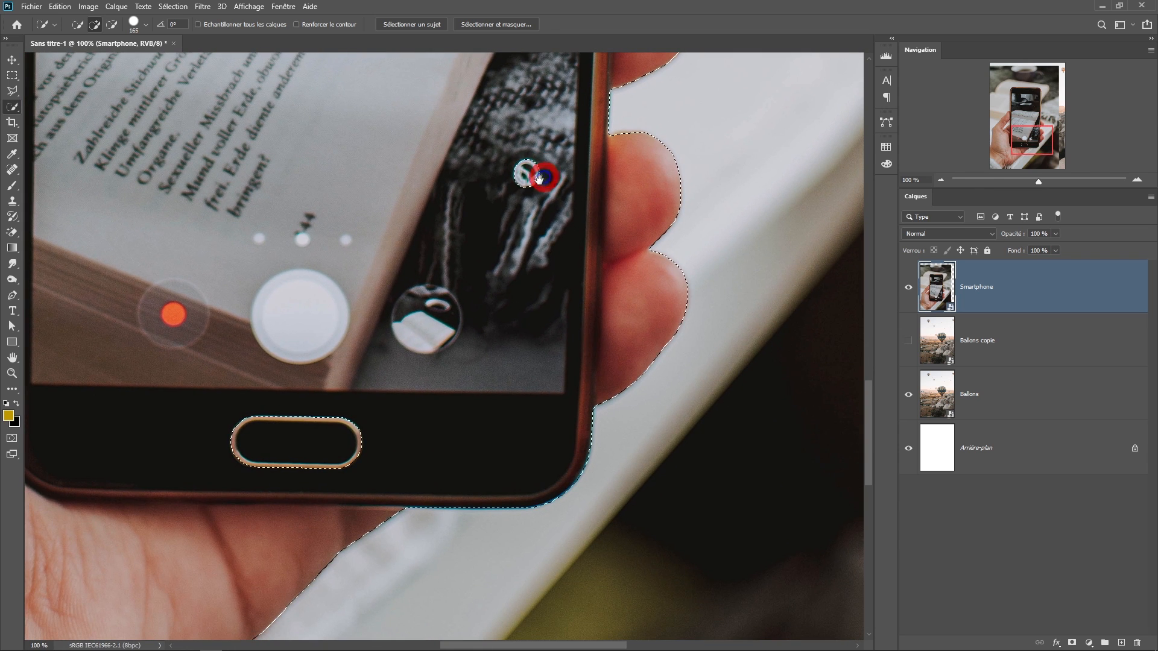
Add the areas missed inside the phone, including the home button, to the selection.
mouse_move(397, 314)
mouse_down()
mouse_move(335, 325)
mouse_move(347, 279)
mouse_move(286, 381)
mouse_move(234, 432)
mouse_move(385, 429)
mouse_move(260, 408)
mouse_move(291, 259)
mouse_up()
drag(422, 185, 363, 462)
click(438, 456)
drag(274, 407, 465, 324)
mouse_move(465, 200)
mouse_down()
mouse_move(403, 449)
mouse_move(415, 451)
mouse_up()
Extend the selection over the missed strip of the phone's upper right frame with a 15 px Quick Selection brush.
drag(392, 256, 427, 381)
scroll(624, 342, up, 2)
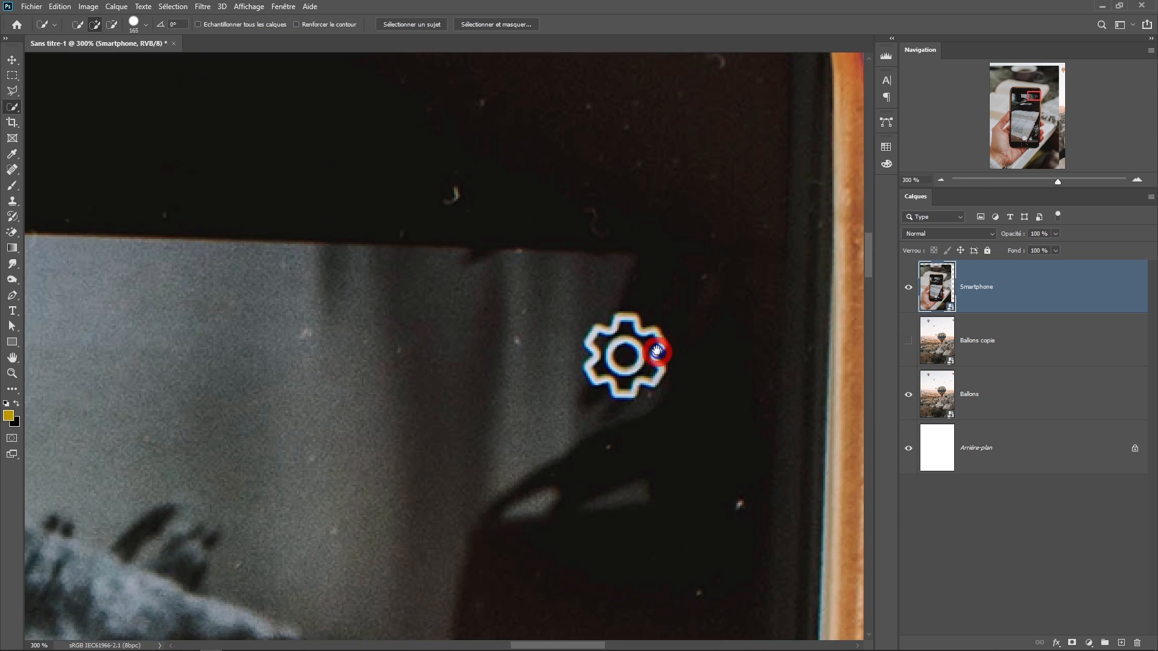
drag(676, 376, 312, 161)
drag(338, 272, 331, 160)
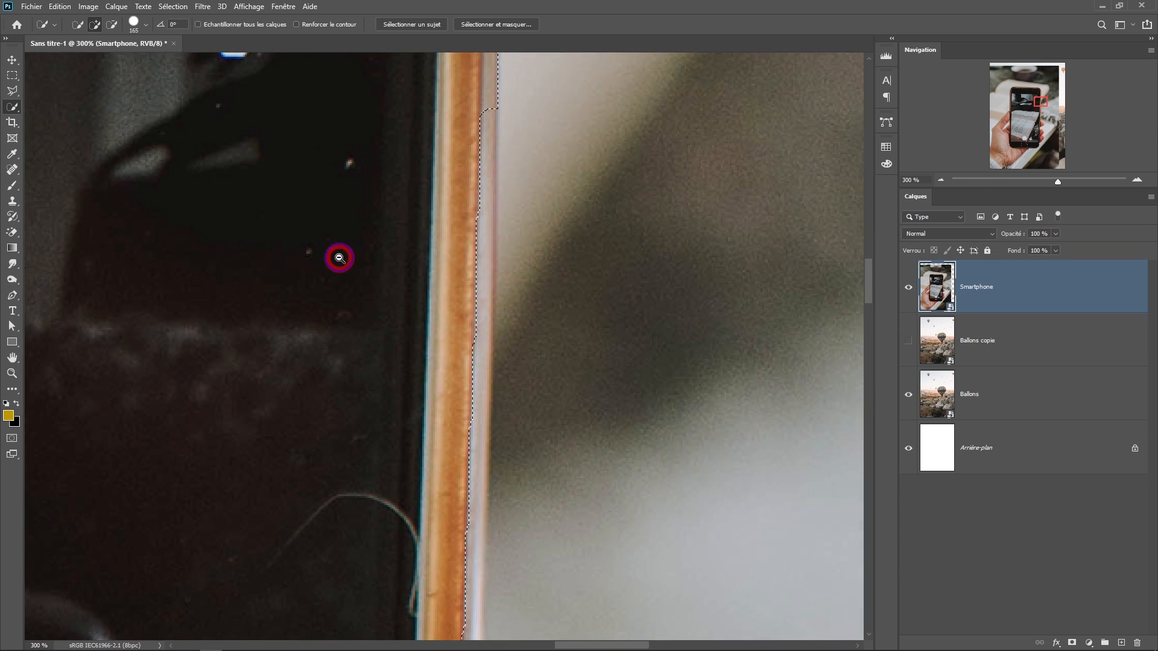
scroll(356, 228, down, 1)
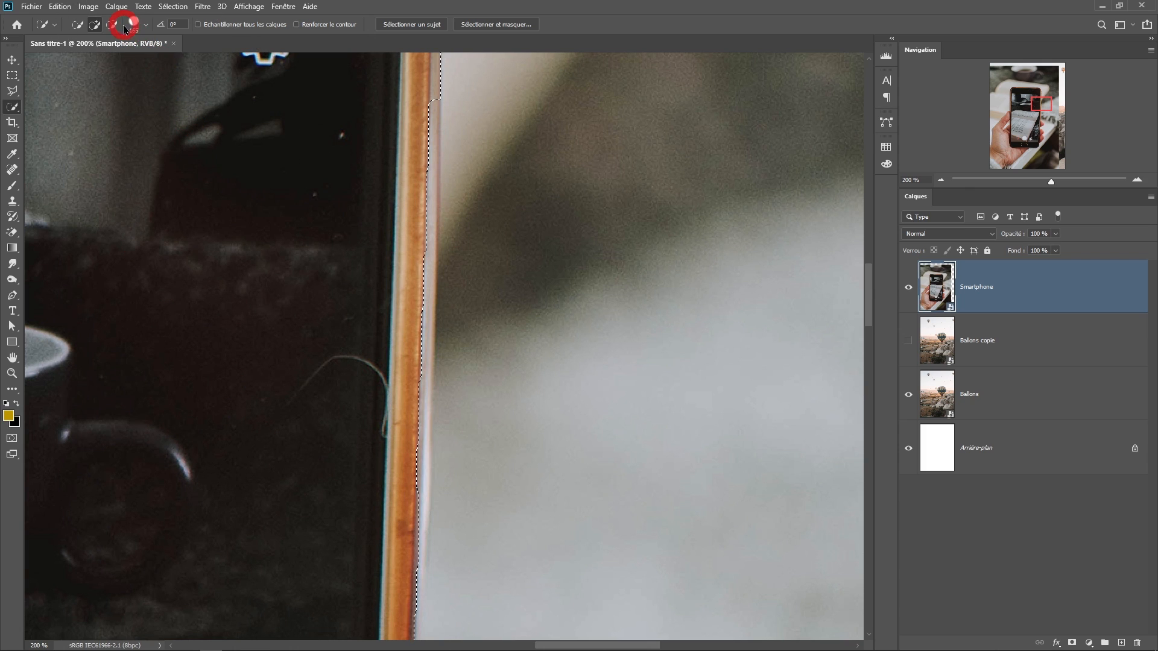
click(142, 34)
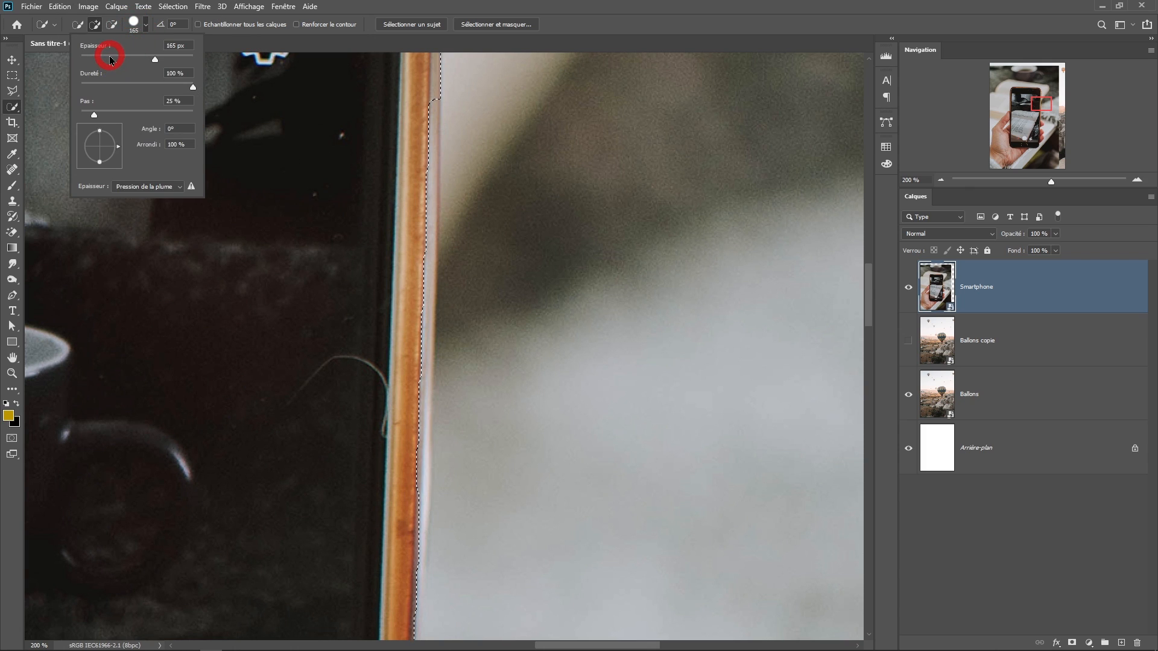
drag(89, 61, 88, 60)
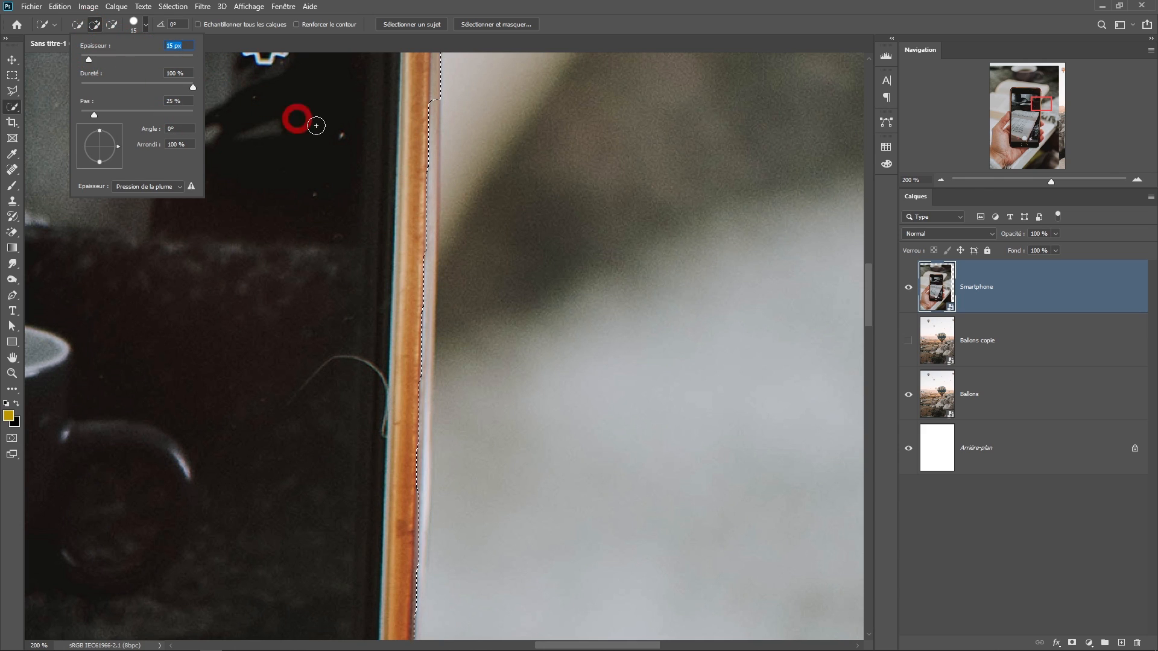
click(432, 102)
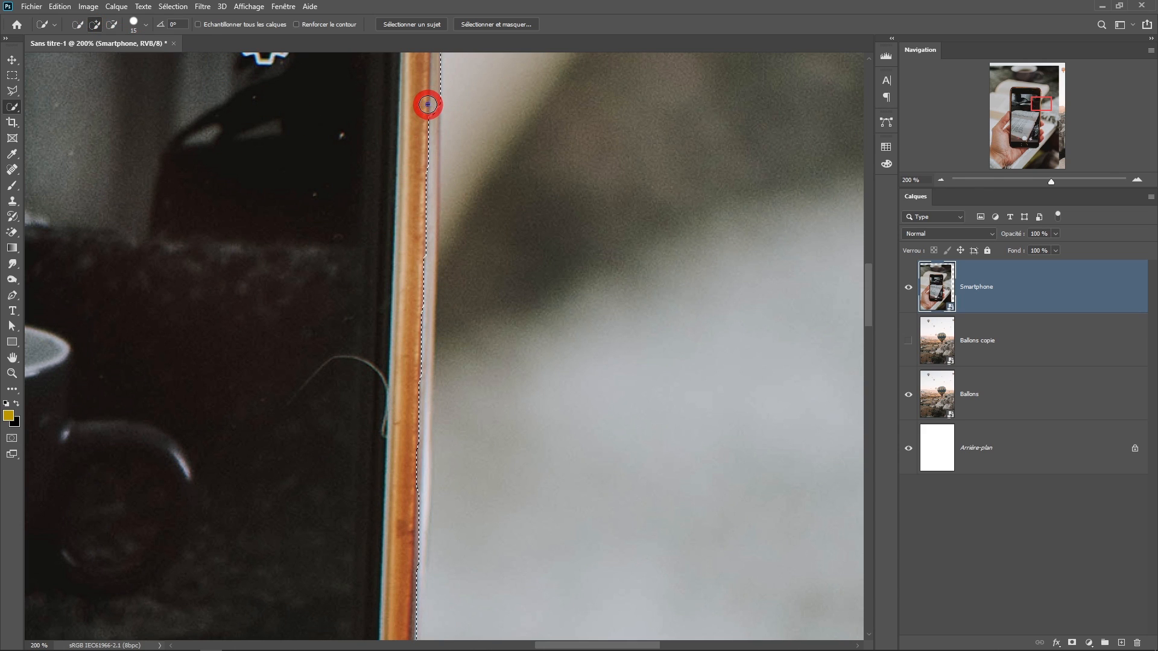
drag(420, 195, 406, 306)
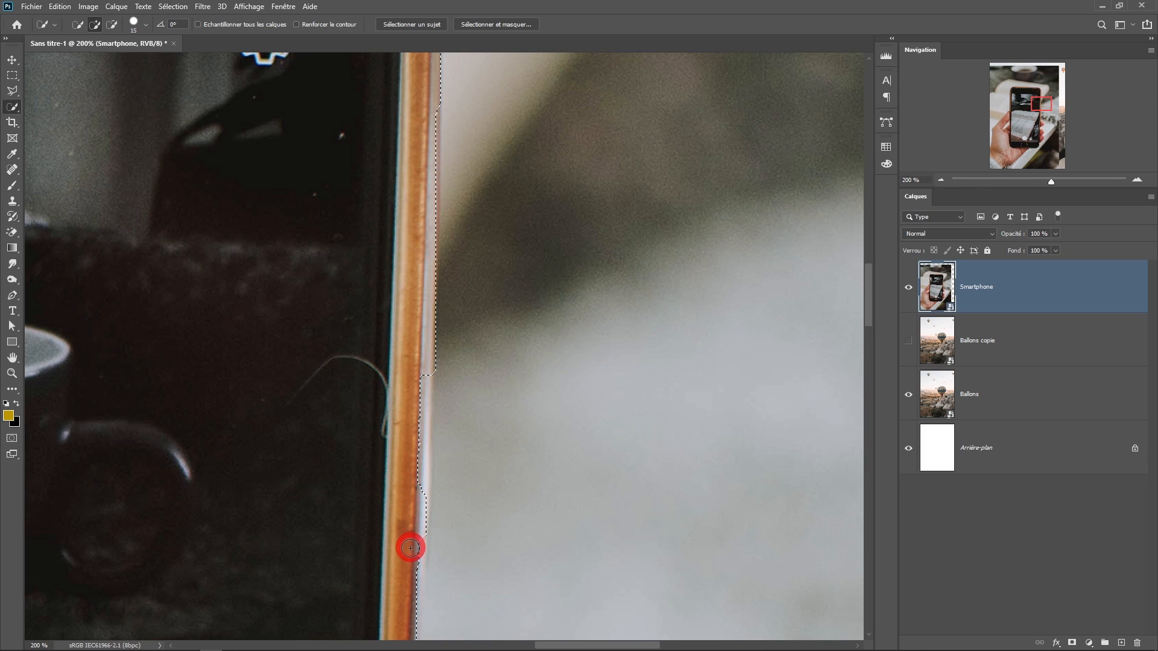
drag(408, 470, 376, 552)
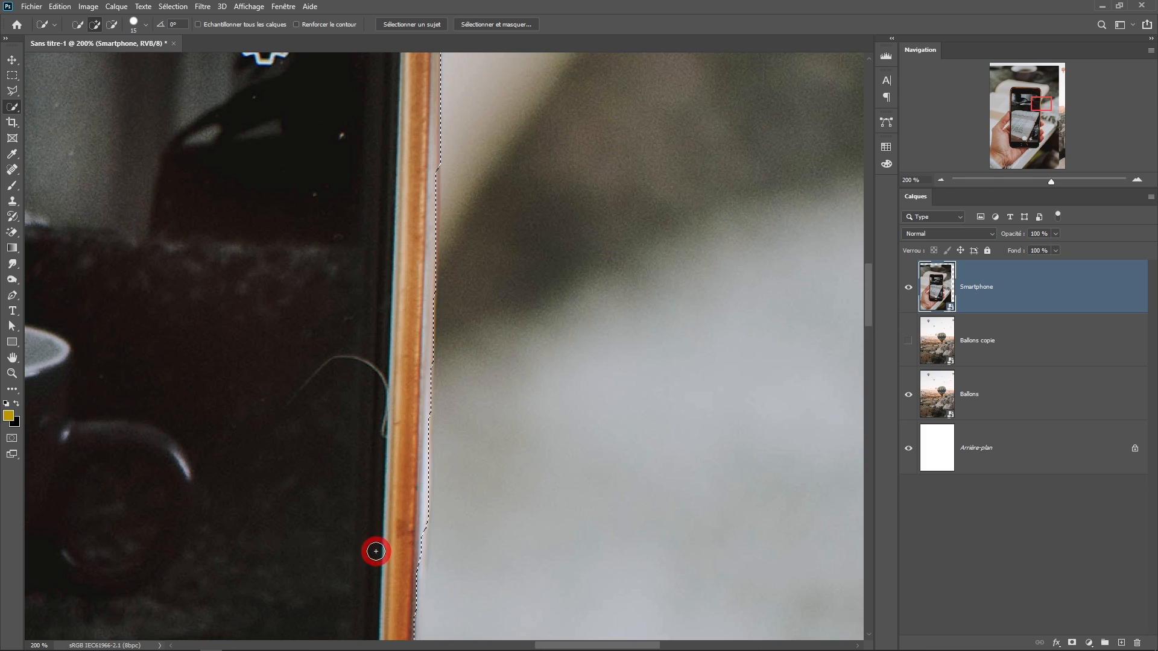
Add a patch of background beyond the phone's right edge to the selection and subtract it again.
drag(597, 391, 580, 383)
click(506, 223)
click(111, 25)
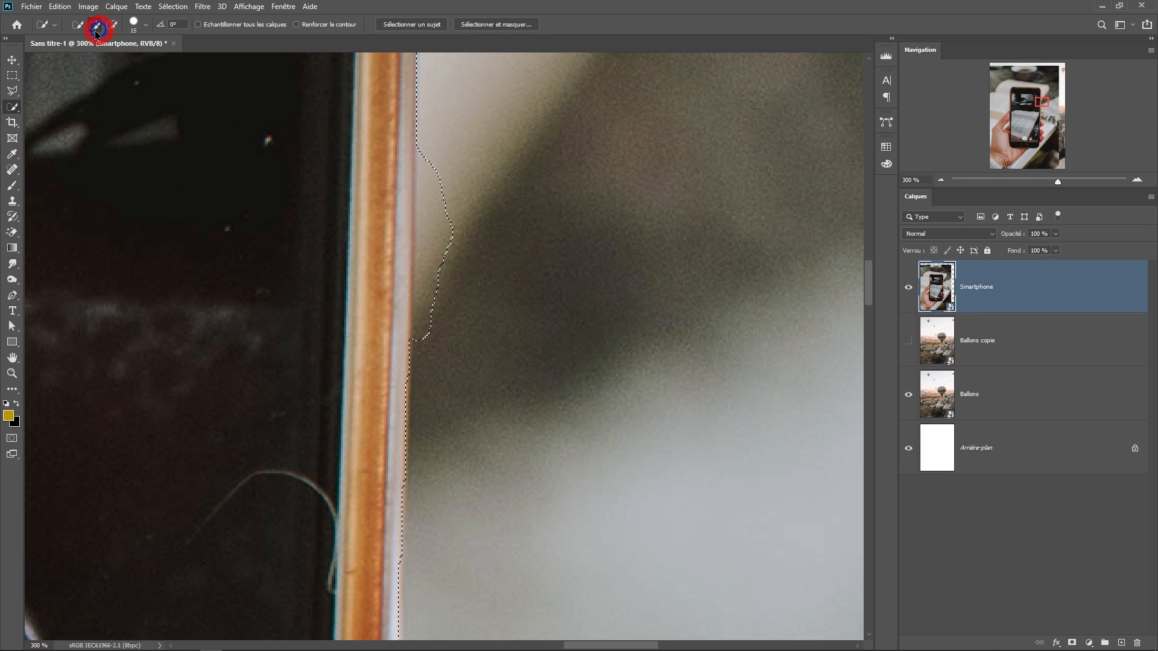
click(96, 27)
click(155, 72)
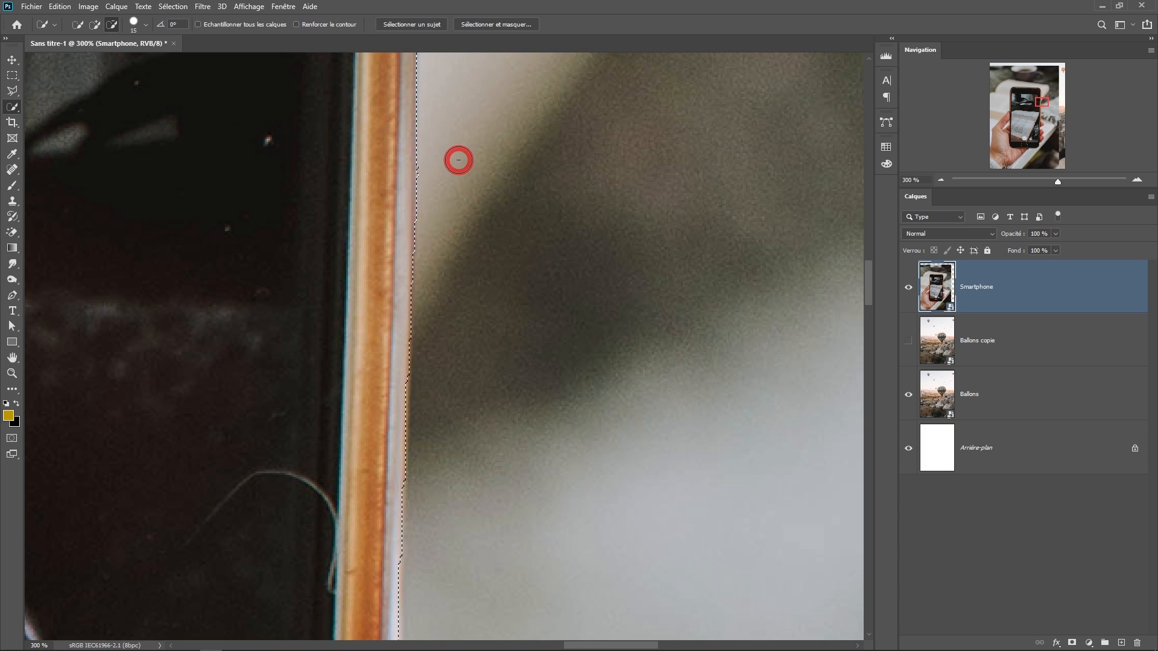
Extend the quick selection farther down the phone's right frame, beside the cup and book on its screen.
drag(429, 481, 498, 250)
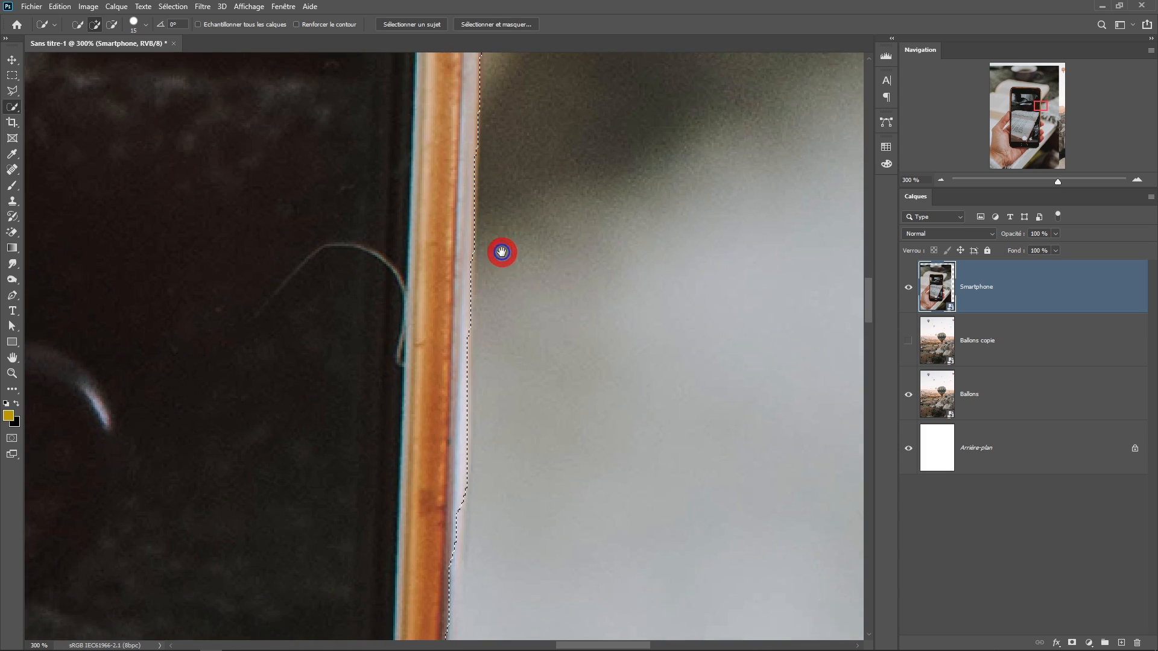
drag(478, 455, 528, 214)
scroll(528, 214, up, 1)
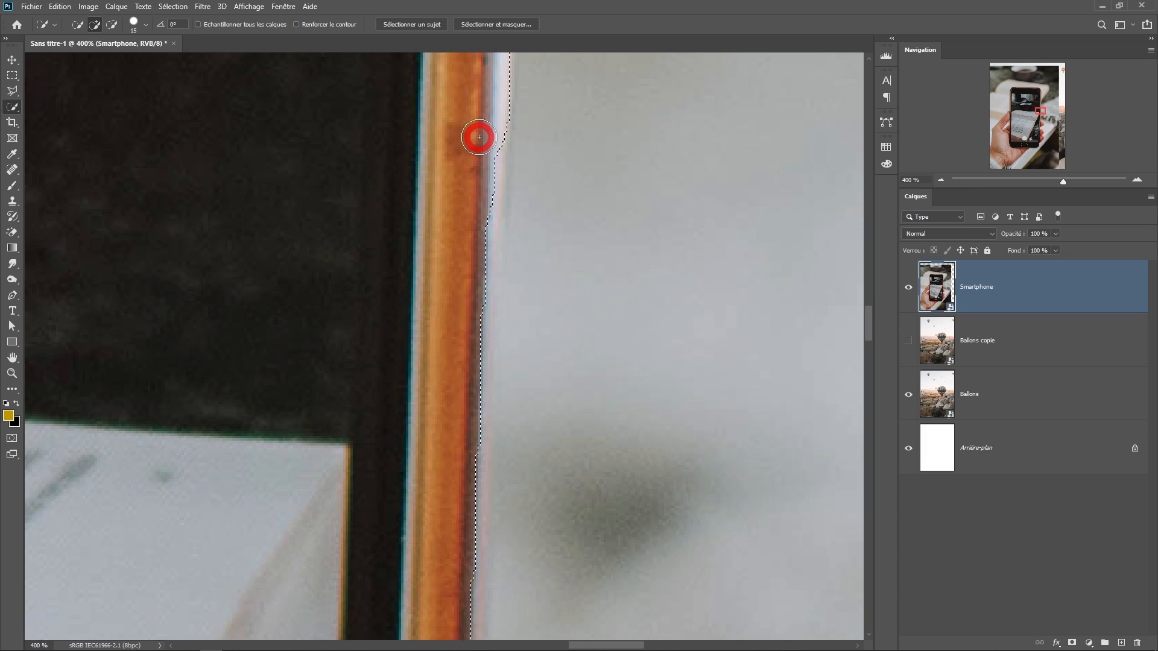
click(492, 153)
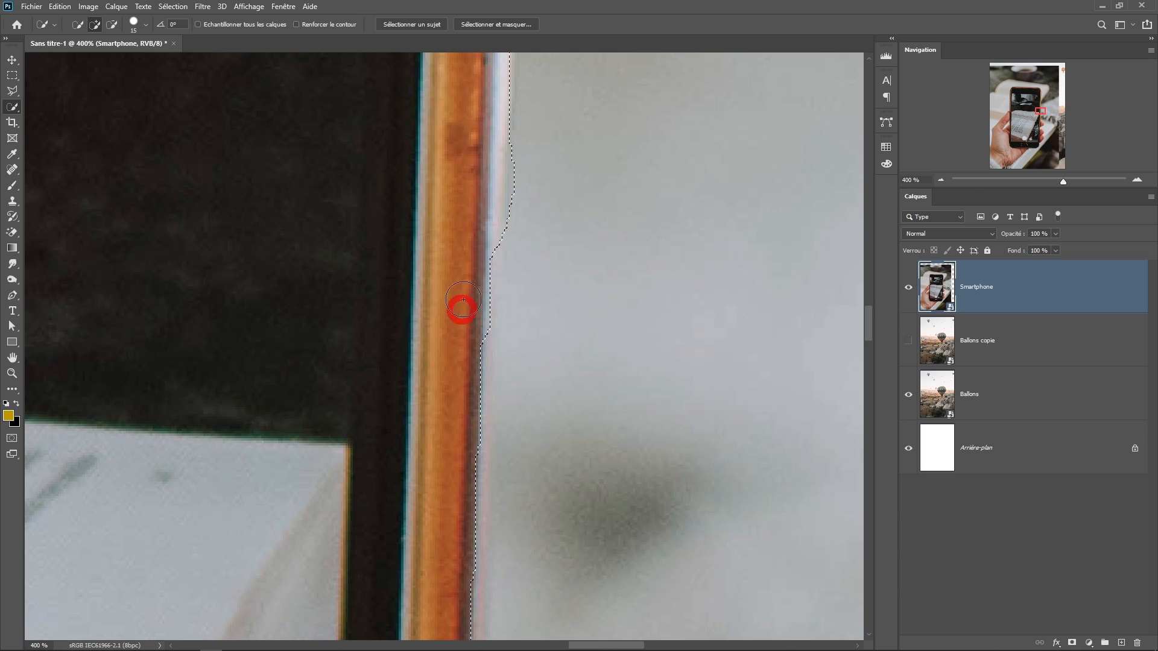
Trim the selection's bulge beyond the phone's right frame with the Lasso in subtract mode, then switch the Lasso to add mode.
drag(12, 91, 61, 93)
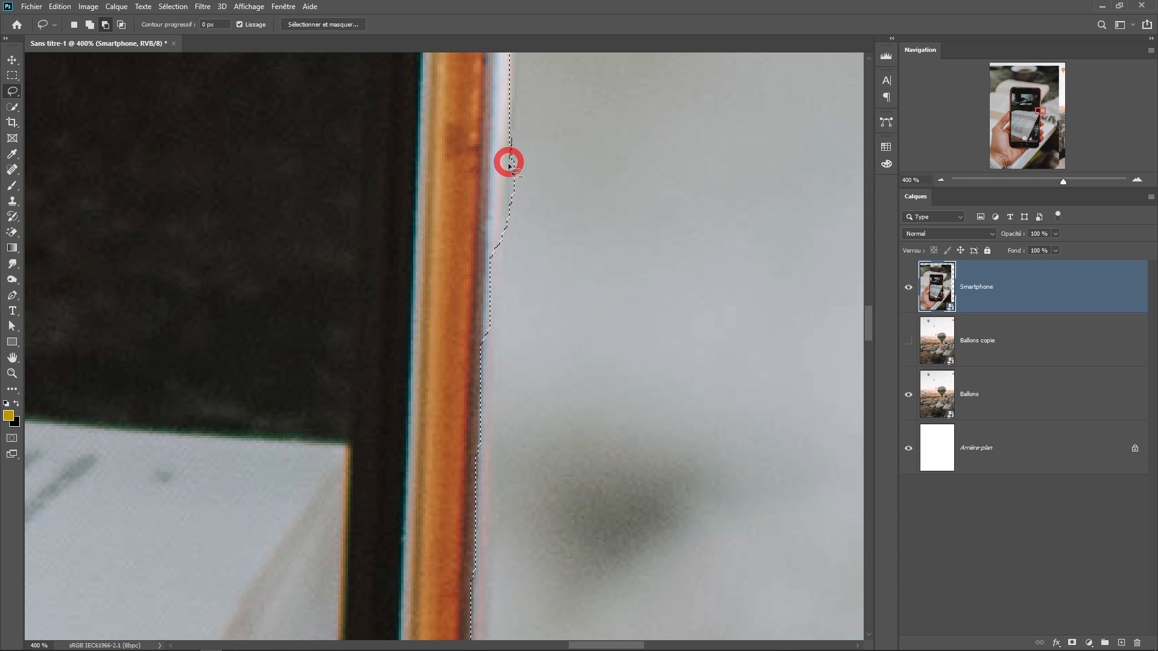
drag(526, 269, 545, 205)
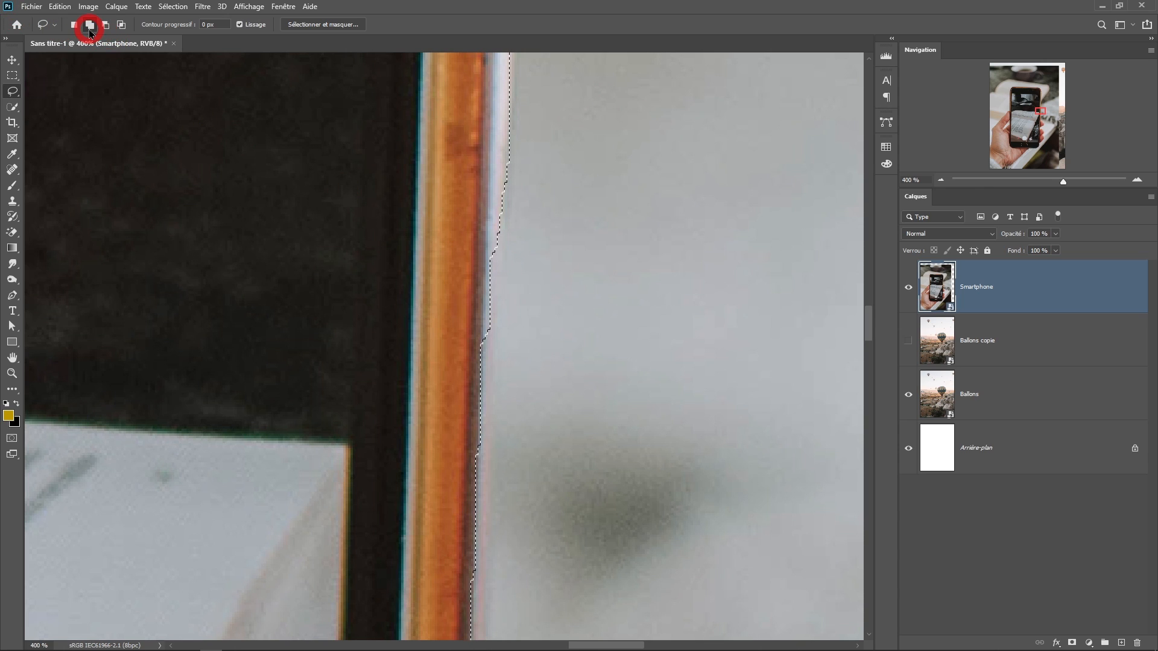
click(504, 278)
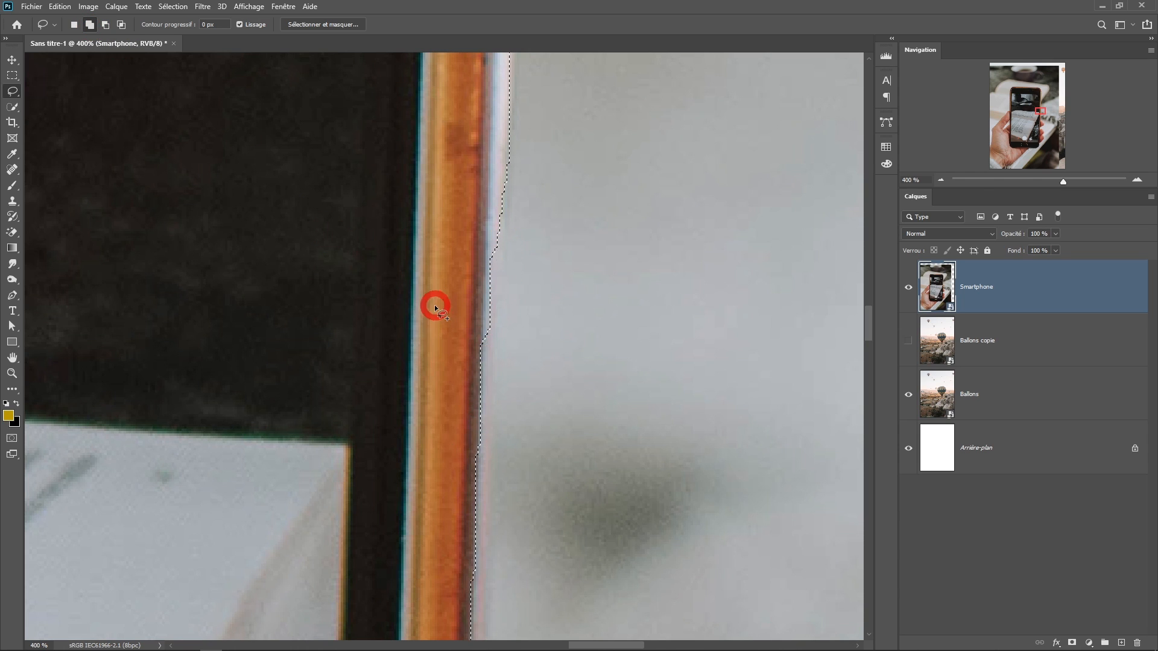
drag(431, 288, 431, 288)
Extend the selection with the Quick Selection tool along the phone's right frame down towards the uppermost fingertip.
scroll(490, 250, down, 3)
drag(482, 344, 480, 379)
drag(492, 422, 523, 72)
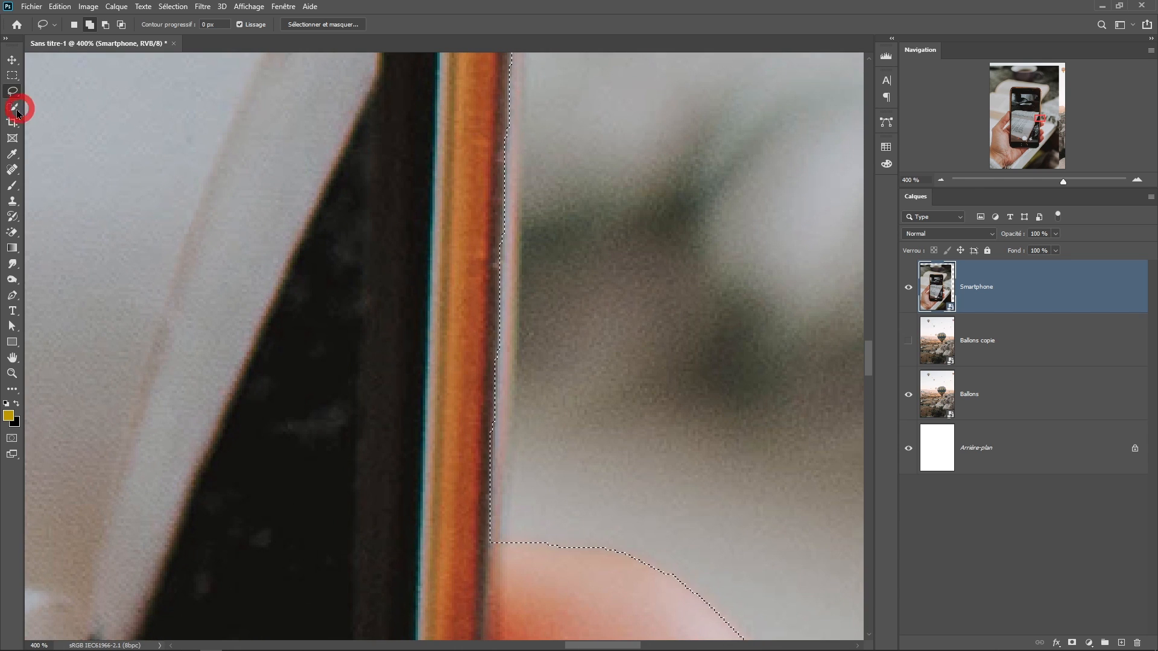
click(12, 107)
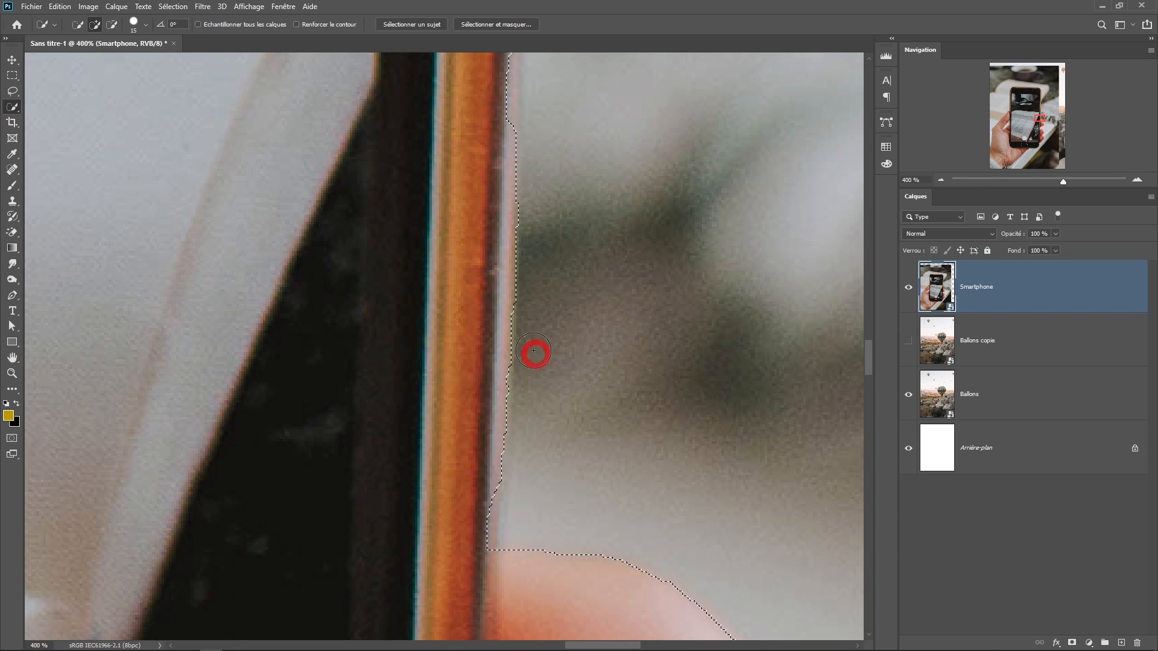
scroll(477, 300, up, 4)
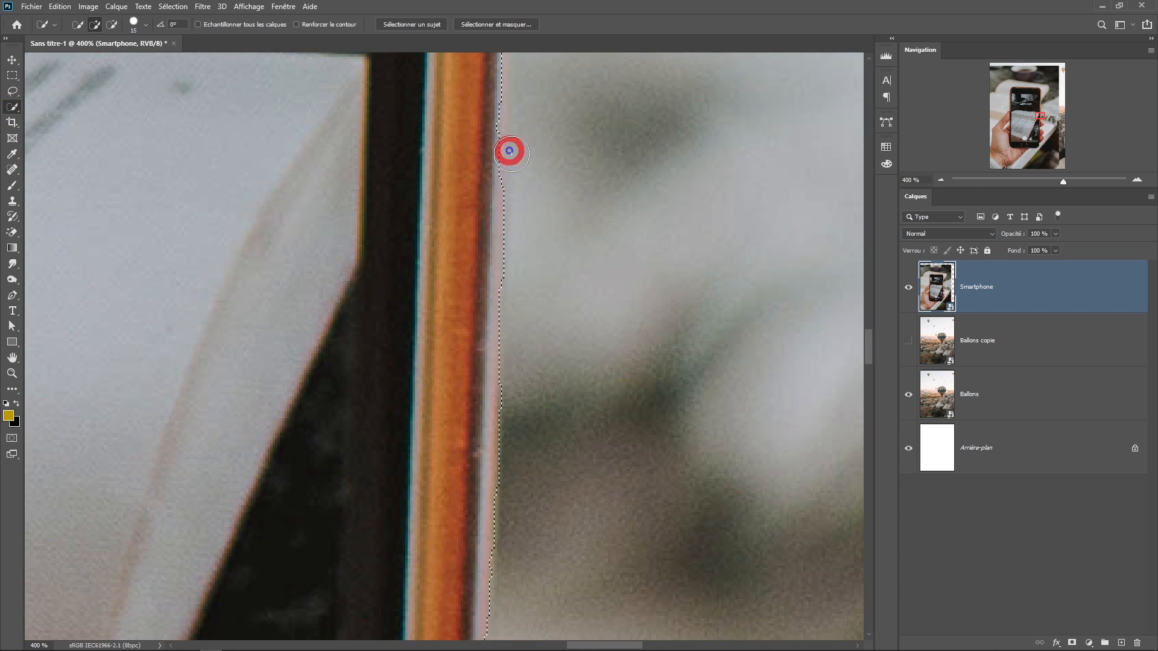
scroll(499, 151, down, 1)
scroll(546, 217, up, 3)
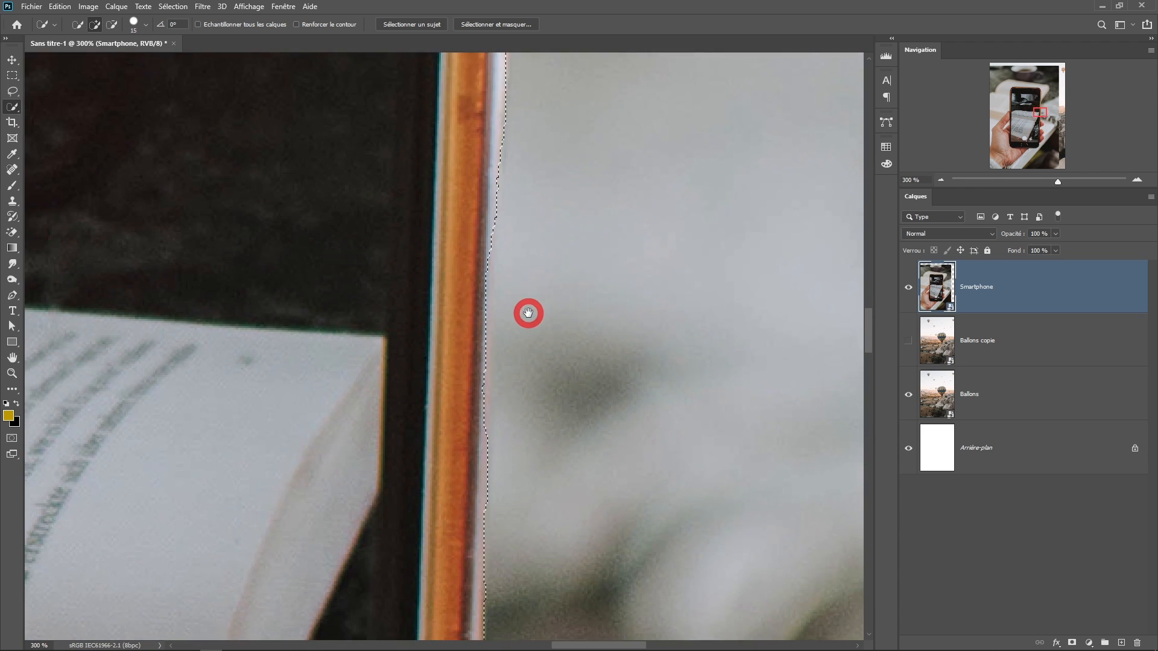
Touch up the selection along the phone's right frame beside the book page with the Polygonal Lasso.
drag(528, 313, 525, 282)
right_click(12, 91)
click(66, 107)
click(367, 336)
double_click(365, 121)
Subtract the background gap between the thumb and the phone's left frame from the selection with the Quick Selection tool.
drag(446, 555, 460, 271)
scroll(461, 272, down, 2)
drag(324, 342, 493, 238)
mouse_move(345, 314)
mouse_down()
mouse_move(506, 149)
mouse_move(628, 230)
mouse_move(703, 331)
mouse_up()
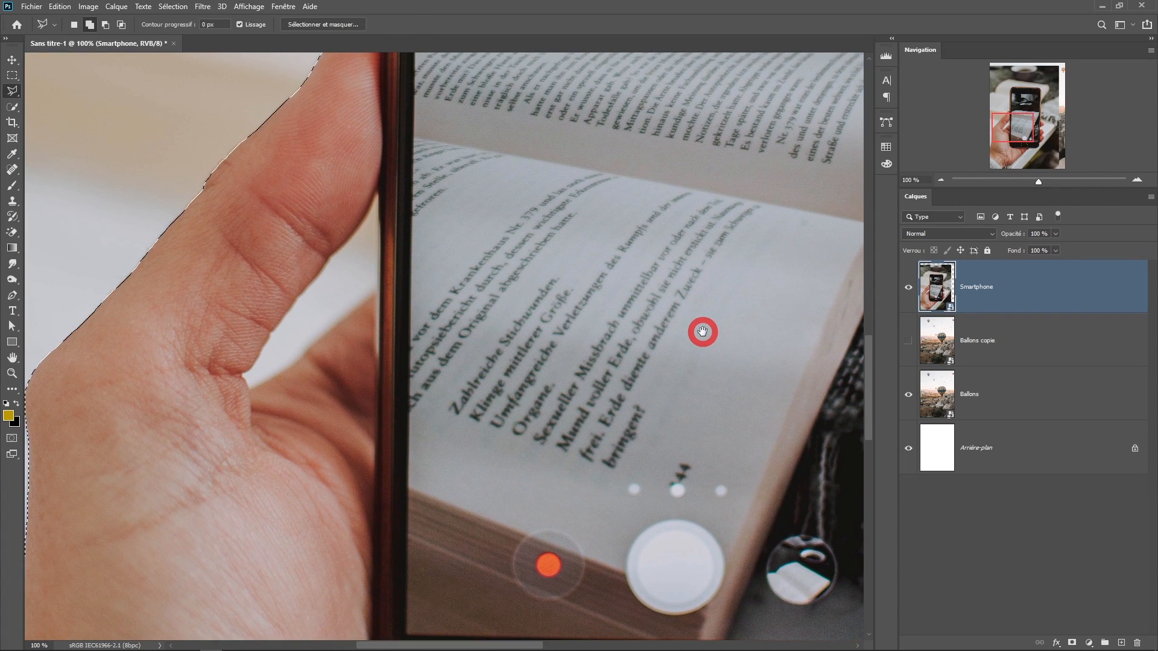
click(371, 272)
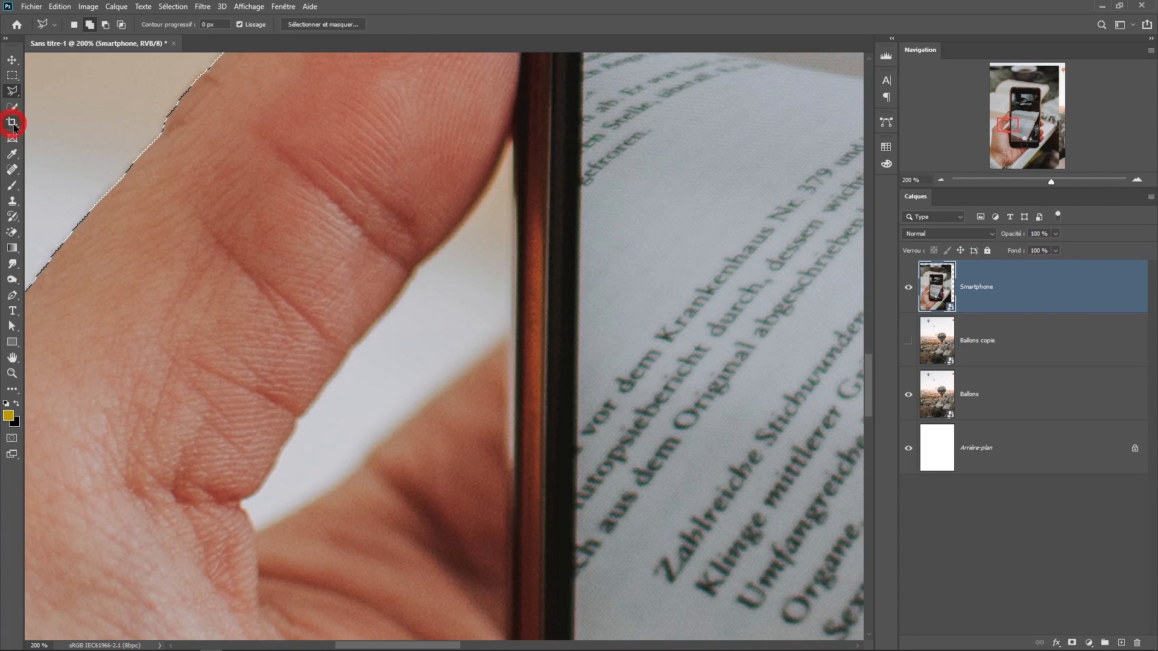
click(10, 107)
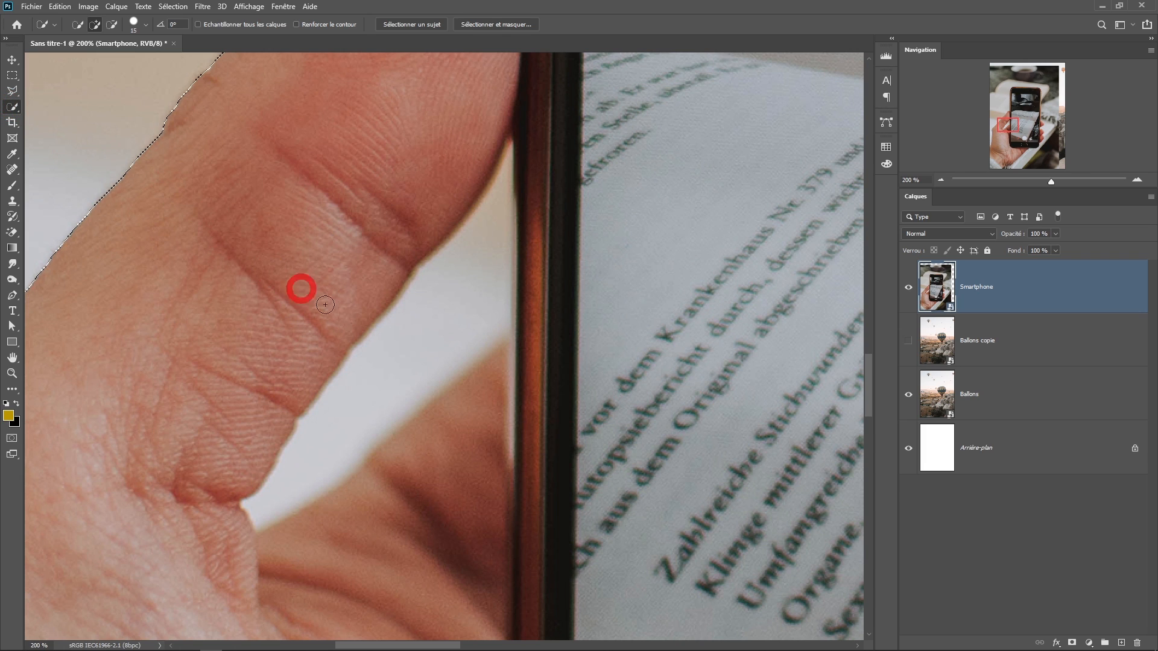
key(alt)
alt+click(444, 303)
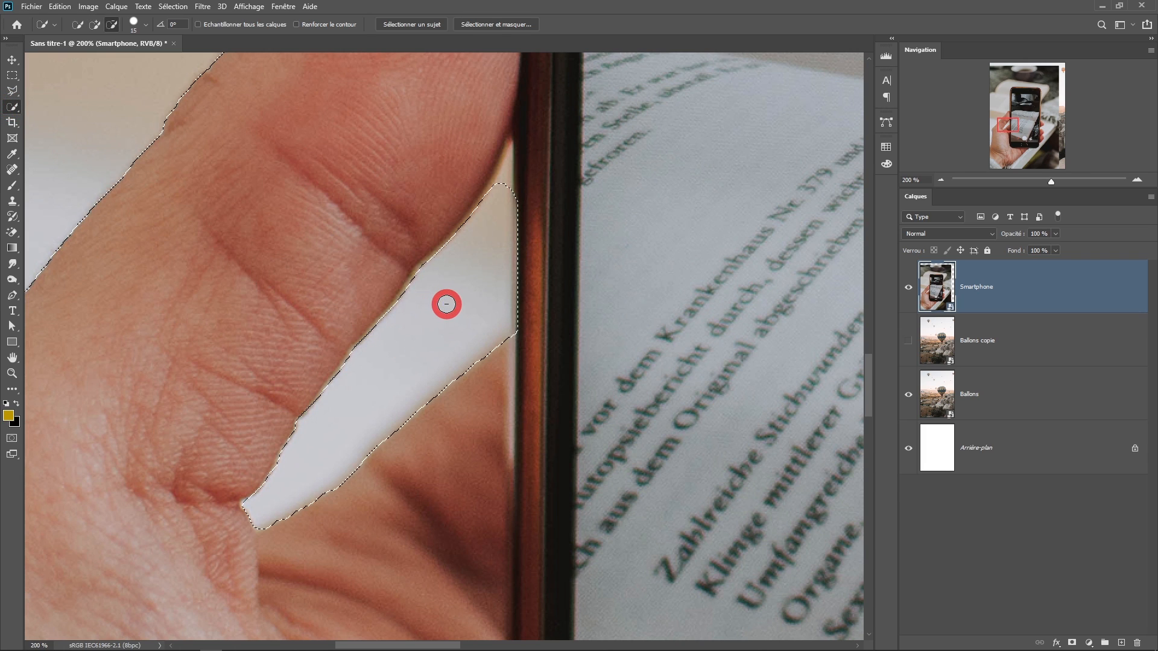
Subtract the remaining upper tip of the gap between thumb and phone frame with the Polygonal Lasso.
scroll(490, 289, up, 2)
drag(510, 239, 467, 444)
scroll(481, 334, up, 1)
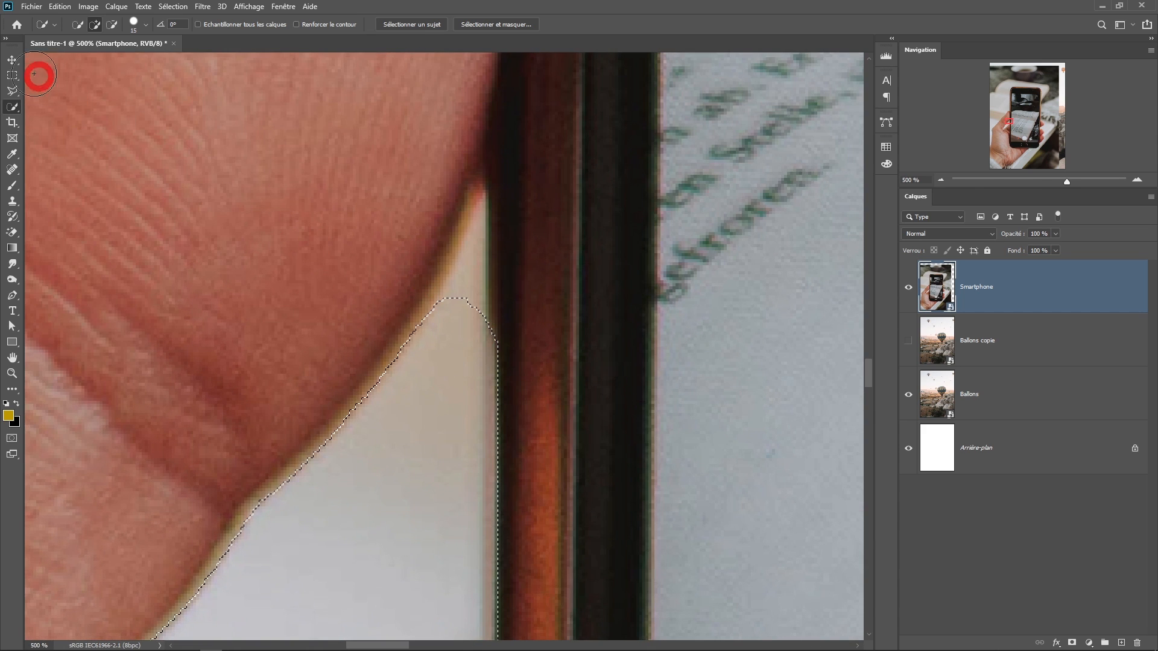
mouse_move(12, 91)
mouse_down()
mouse_move(46, 93)
mouse_move(48, 103)
mouse_up()
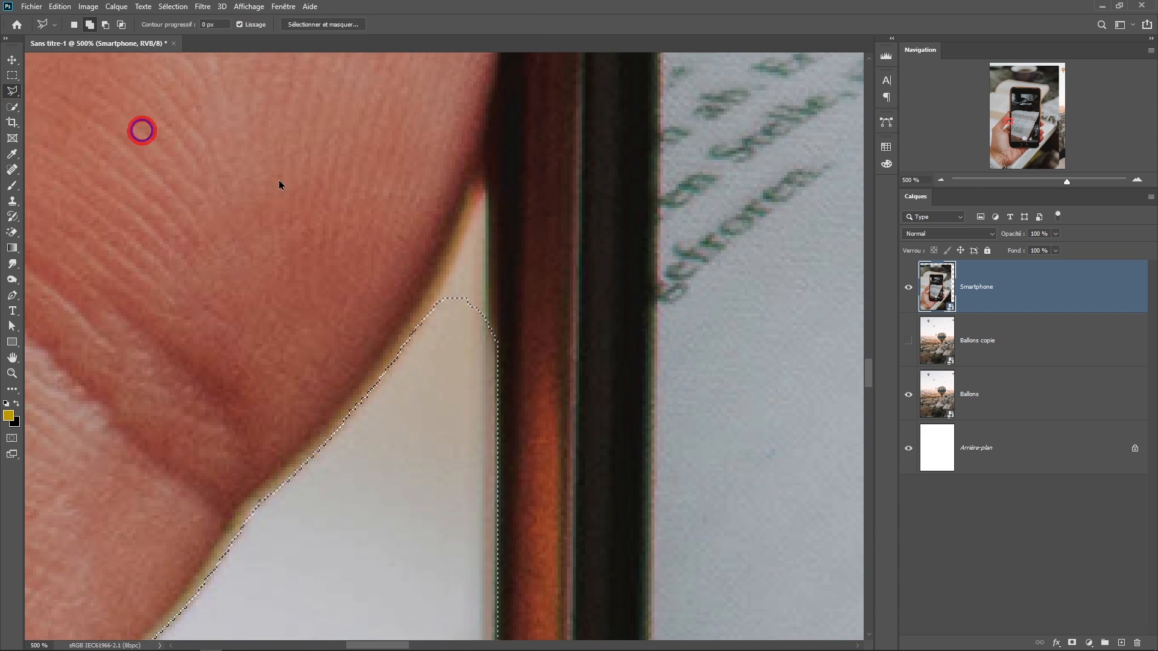
alt+click(483, 189)
mouse_move(482, 192)
mouse_down()
mouse_move(444, 290)
mouse_move(460, 325)
mouse_move(486, 323)
mouse_move(490, 299)
mouse_move(484, 187)
mouse_up()
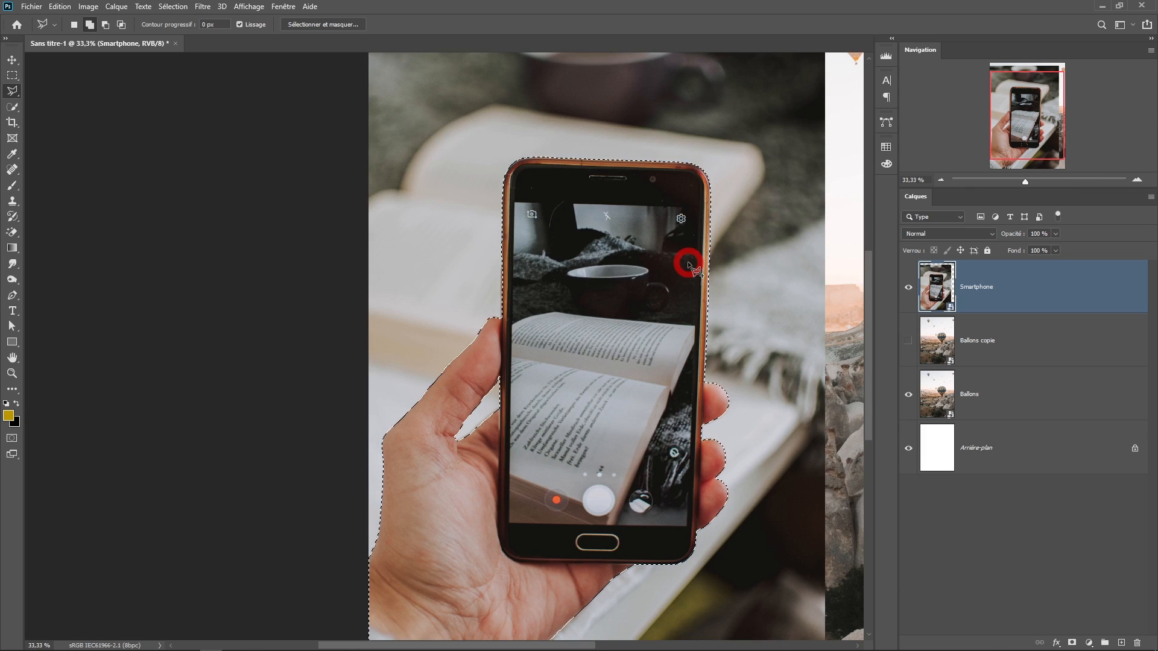
Add a layer mask to the Smartphone layer from the hand-and-phone selection.
drag(655, 275, 522, 267)
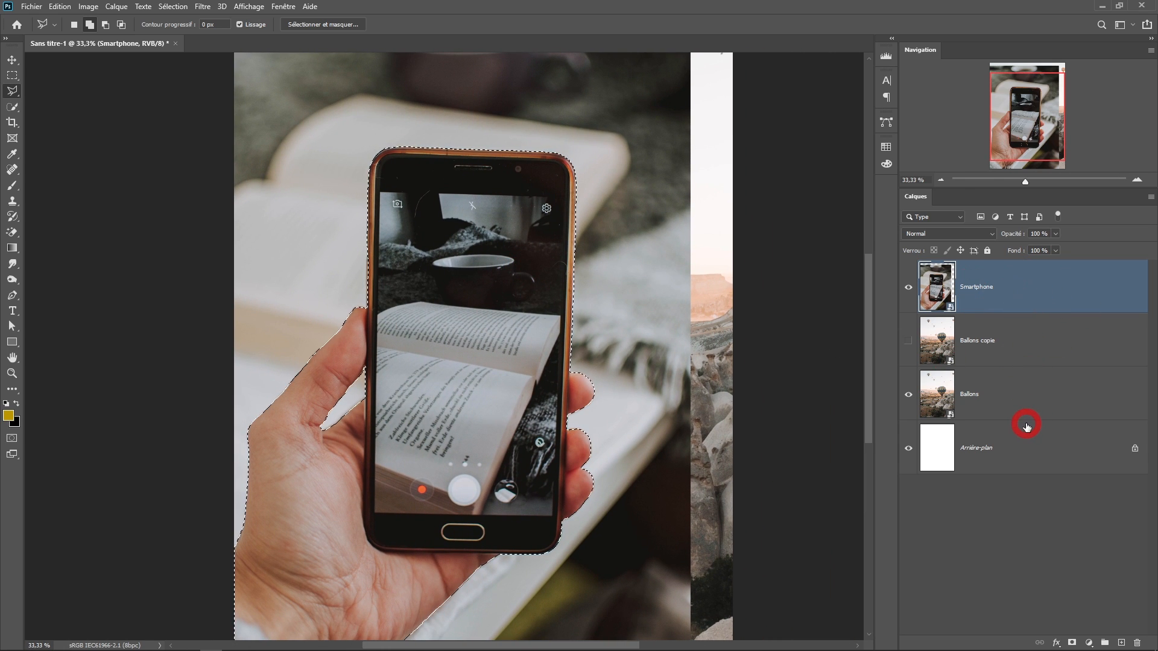
click(1071, 643)
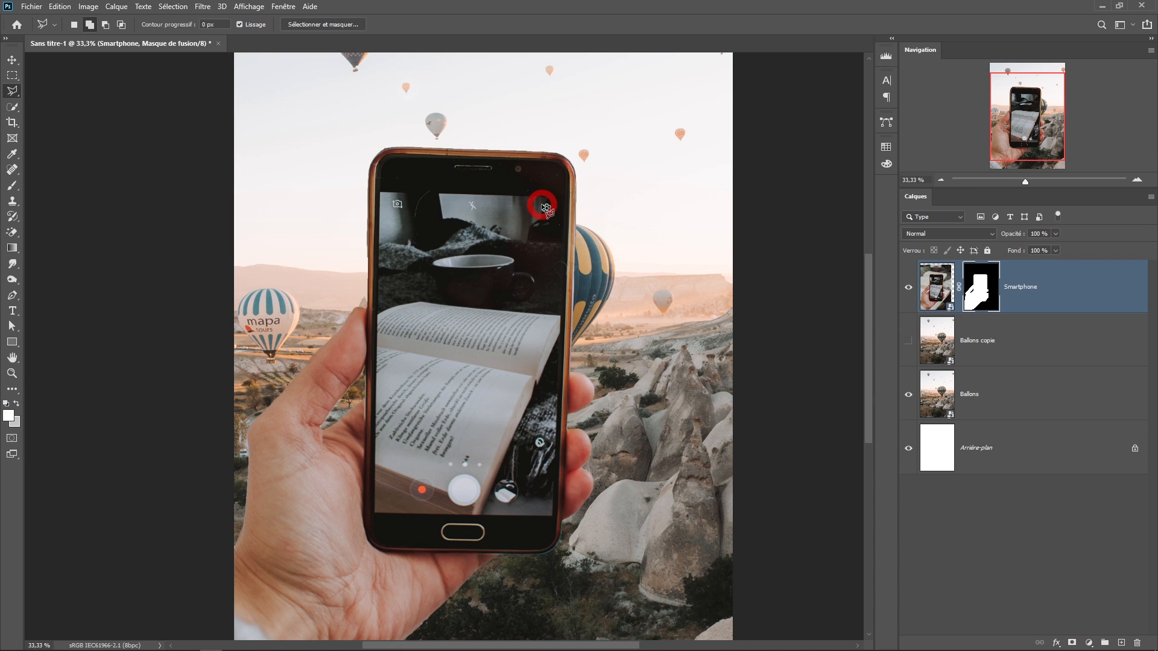
Examine the masked edges in the gap beside the thumb and around the phone's upper frame.
click(586, 166)
ctrl+click(372, 378)
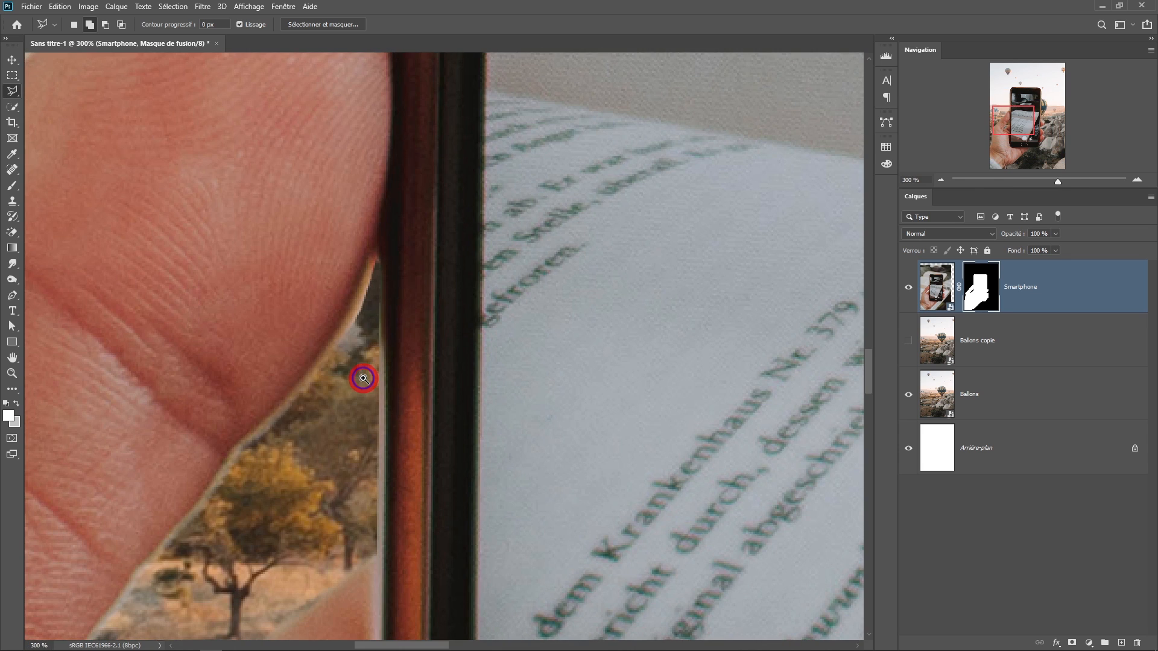
click(360, 248)
drag(262, 498, 453, 243)
drag(393, 301, 560, 331)
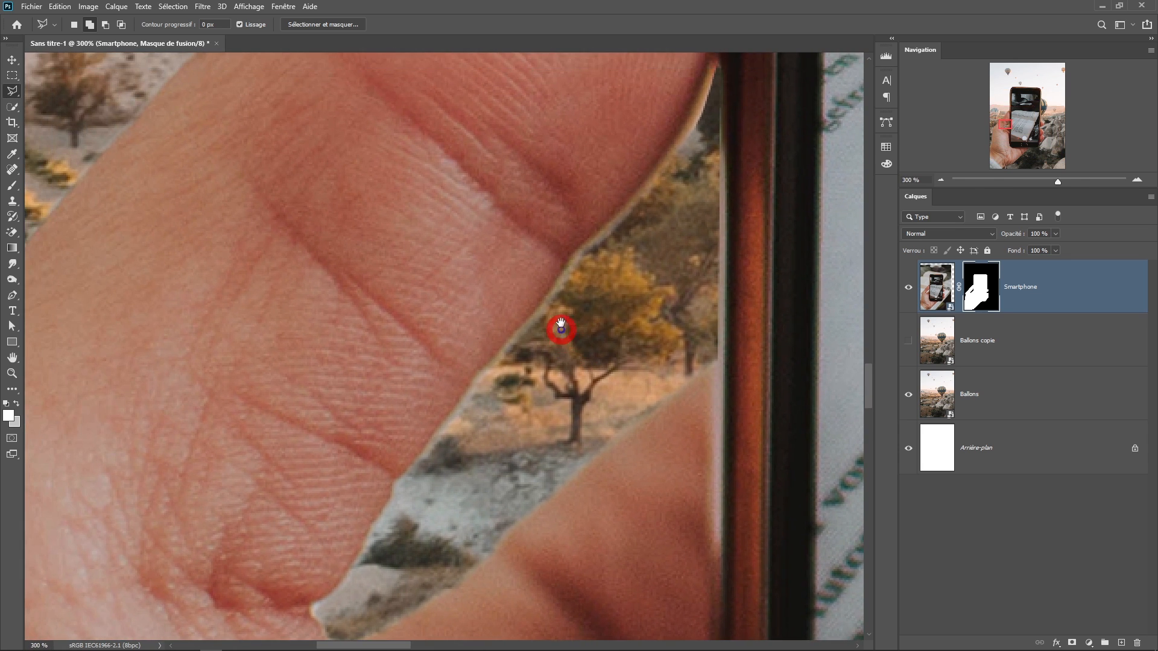
alt+click(541, 286)
alt+click(541, 287)
drag(603, 259, 514, 395)
drag(610, 229, 427, 484)
drag(527, 250, 393, 442)
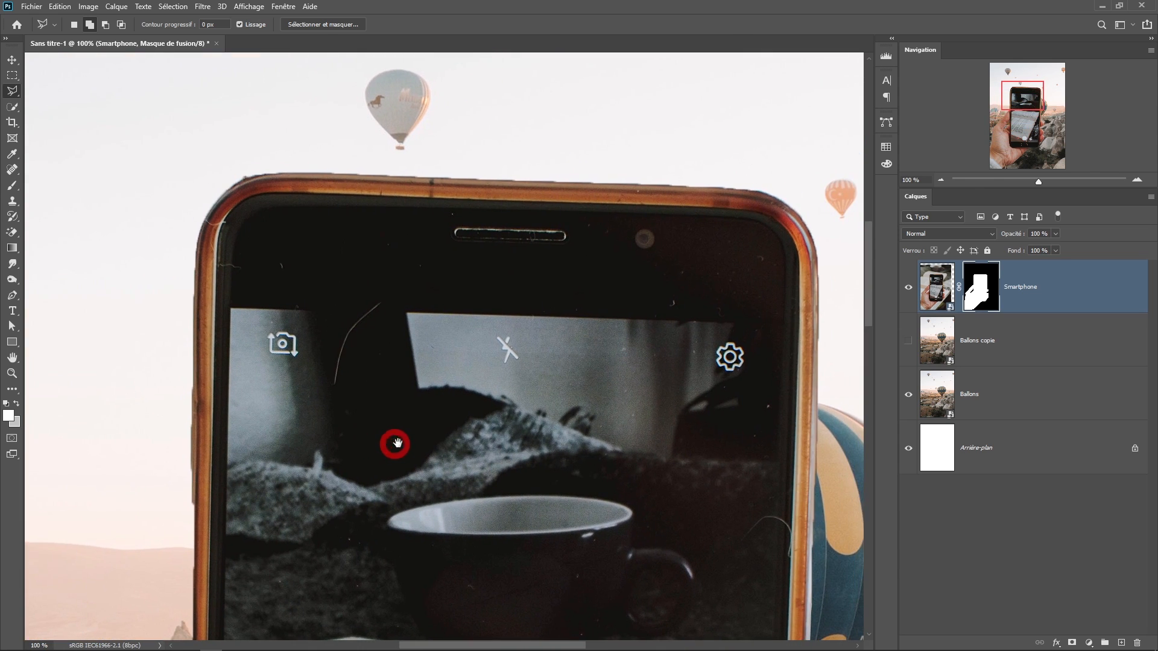
drag(603, 357, 502, 330)
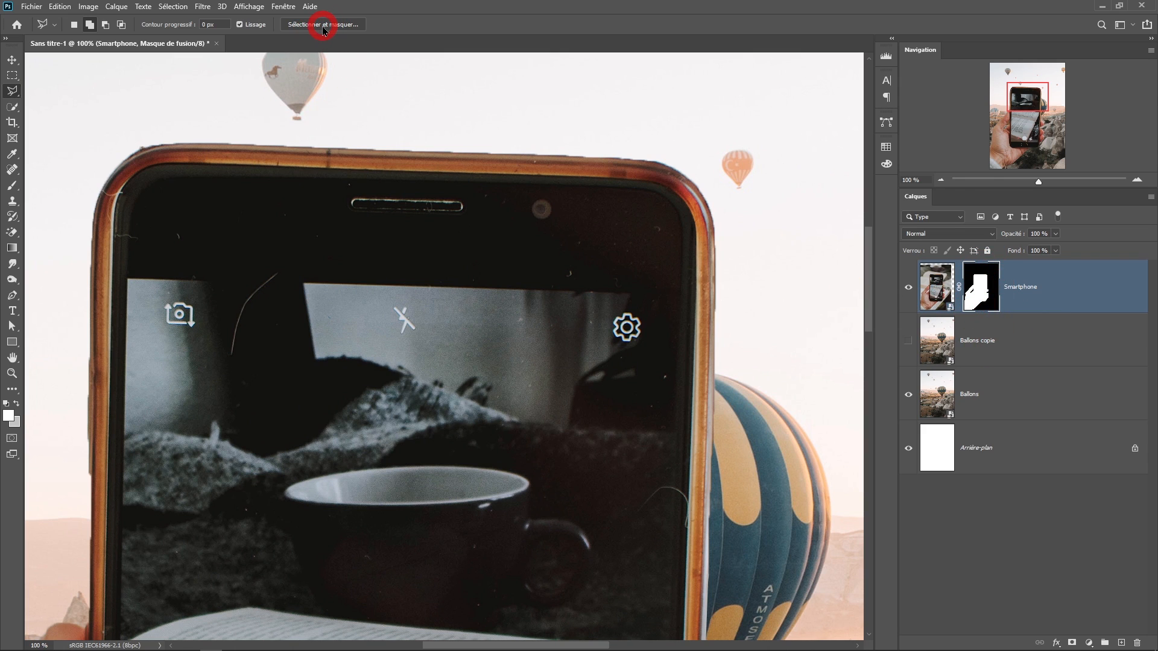
Open Select and Mask for the Smartphone layer's mask and check the outline of the phone and thumb.
click(286, 6)
click(298, 365)
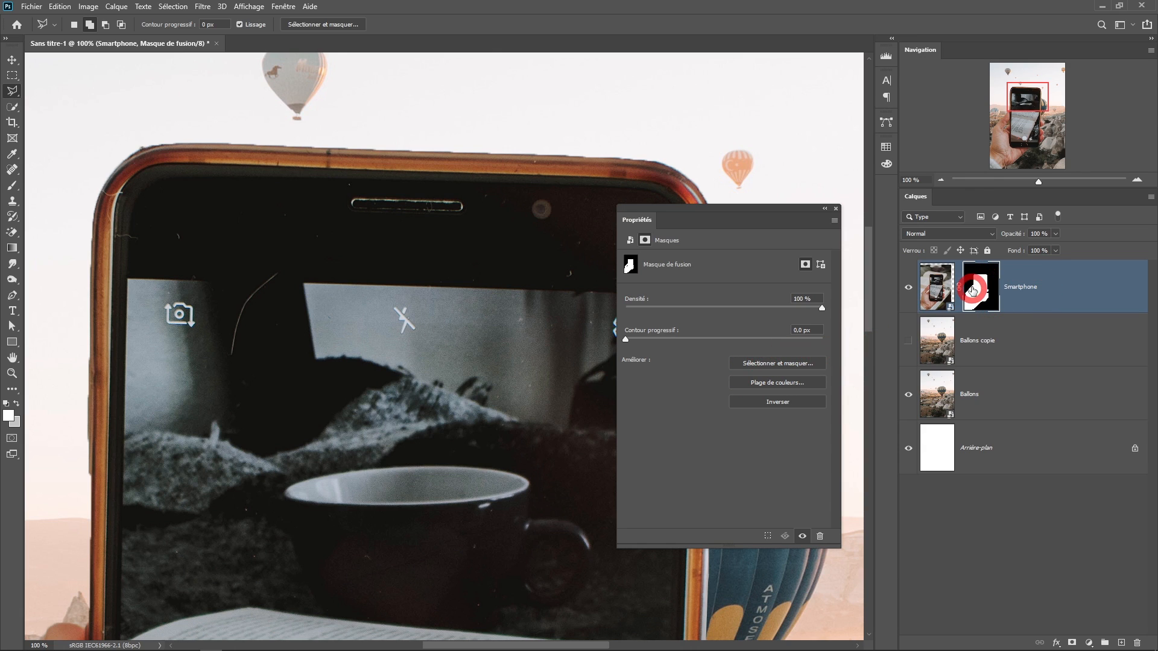
click(783, 363)
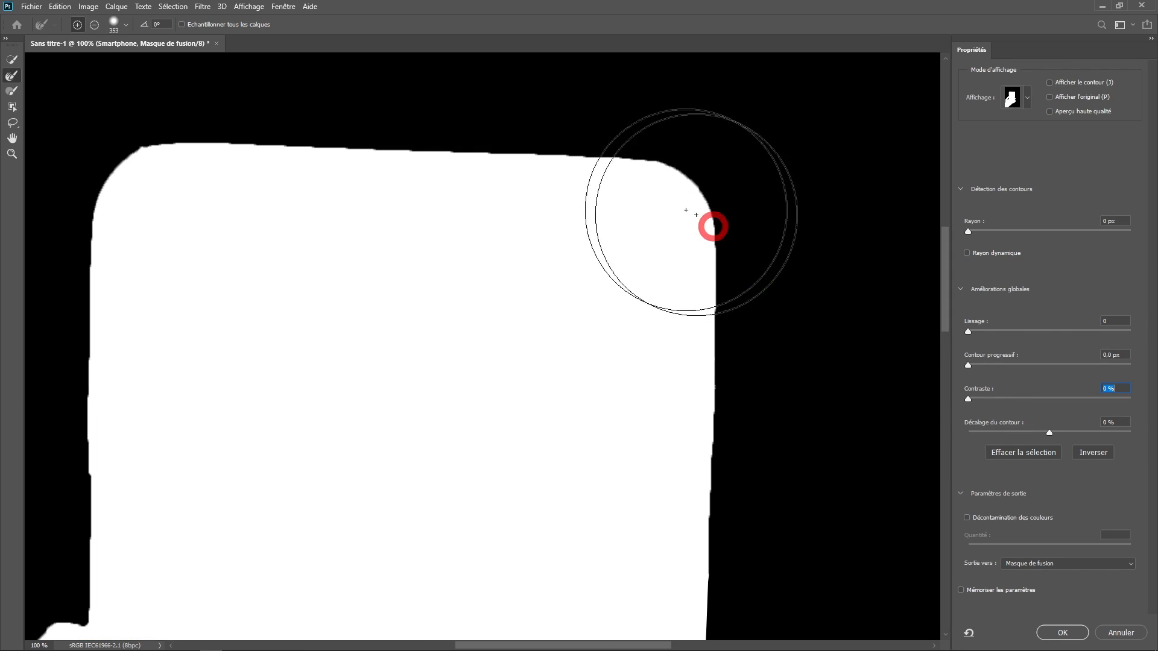
drag(241, 330, 443, 291)
scroll(323, 311, down, 1)
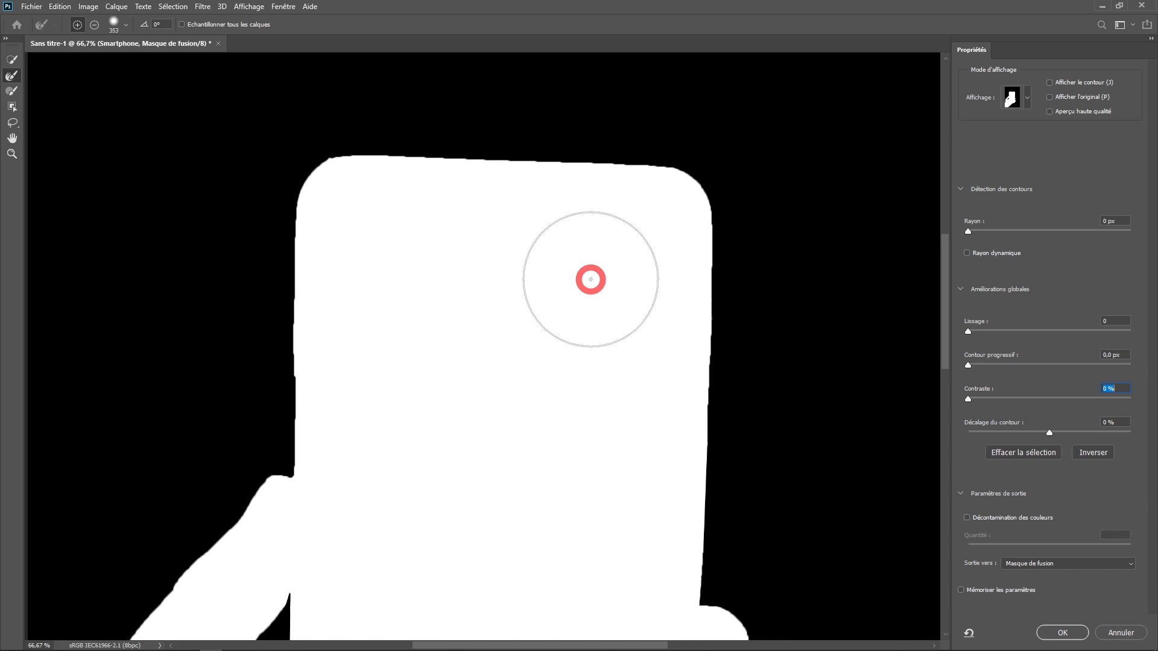
scroll(569, 364, up, 1)
mouse_move(535, 339)
mouse_down()
mouse_move(707, 344)
mouse_move(679, 290)
mouse_up()
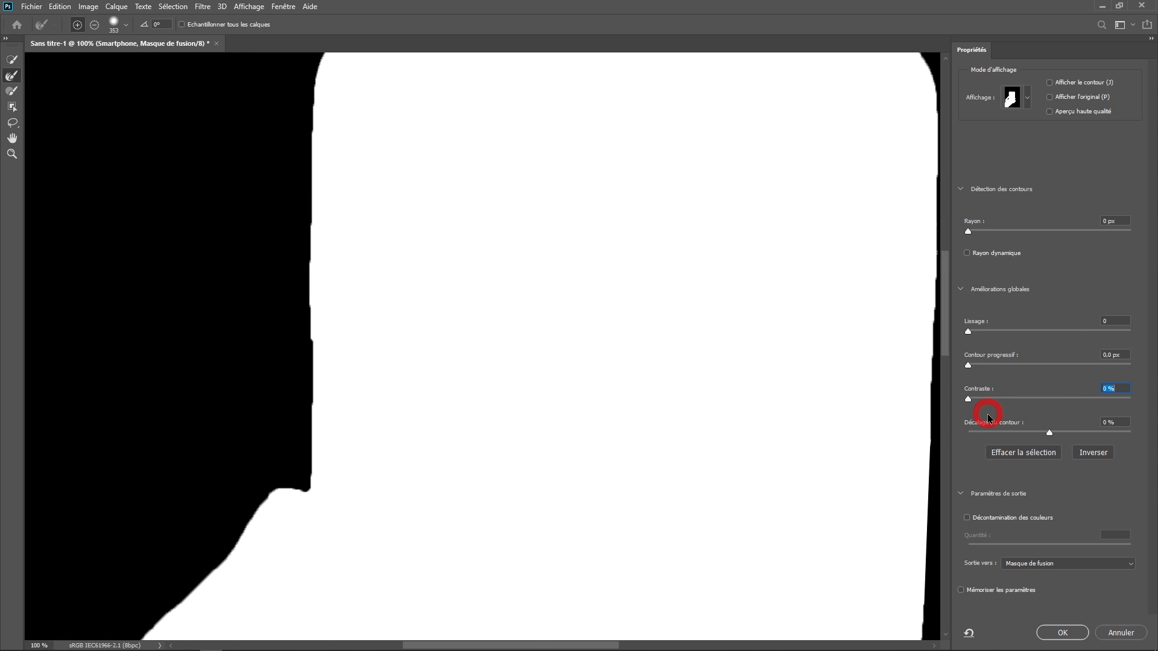
Keep the black-and-white mask view and set the edge shift to -50 %.
drag(1023, 92, 962, 255)
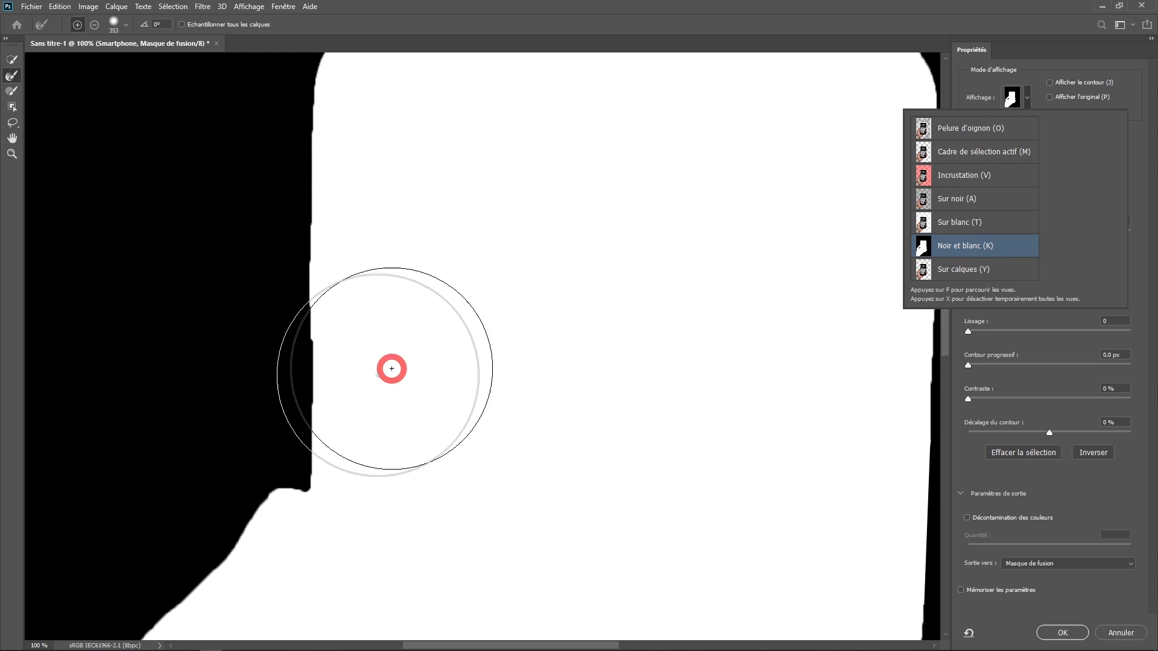
click(1047, 434)
drag(1049, 432, 1007, 435)
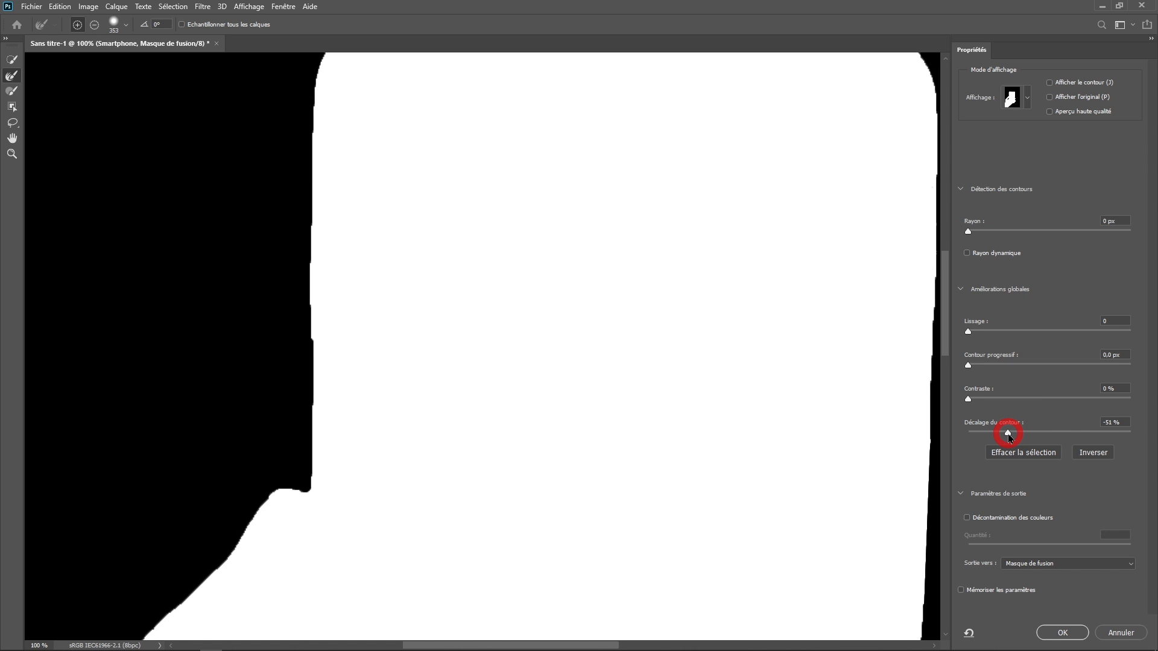
click(1009, 435)
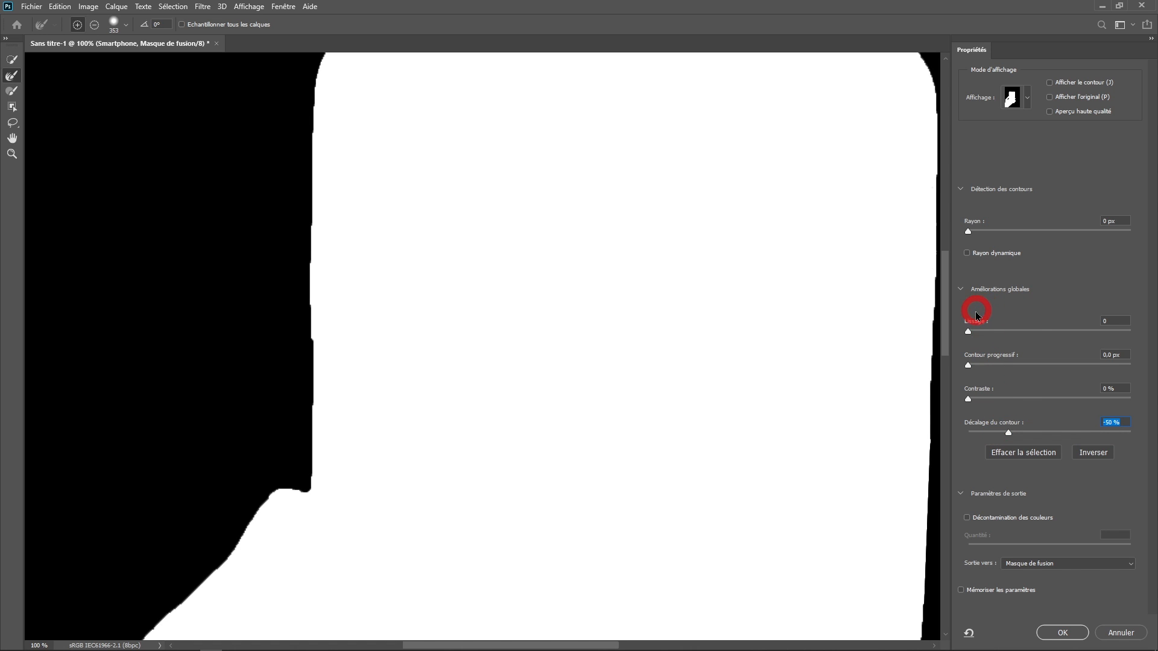
Set the mask's smoothing to 6 and its feather to 0.8 px.
click(969, 331)
drag(971, 331, 975, 369)
click(969, 365)
click(970, 398)
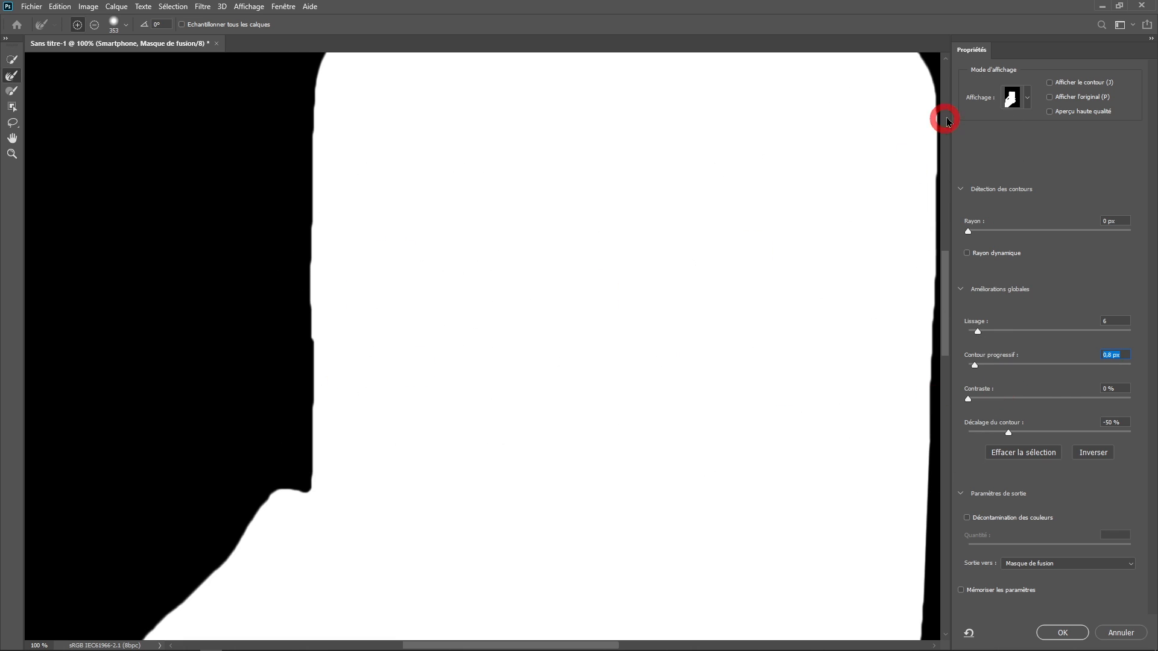
Preview the refined mask around the thumb in Onion Skin view and apply it to the layer mask.
click(1022, 106)
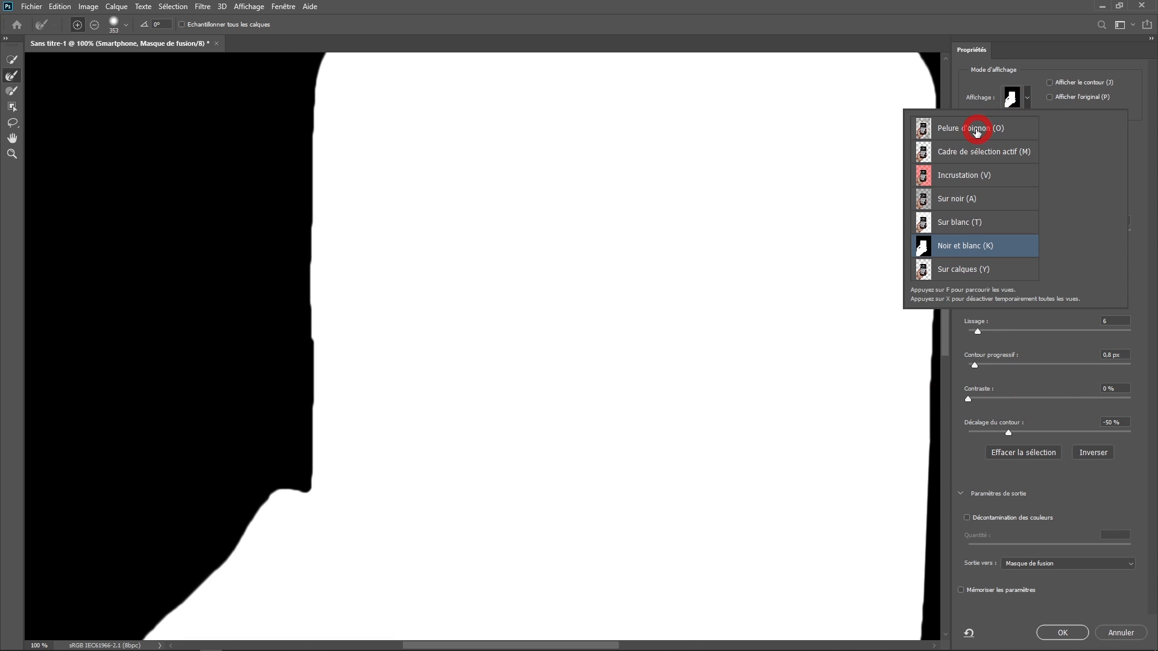
click(974, 131)
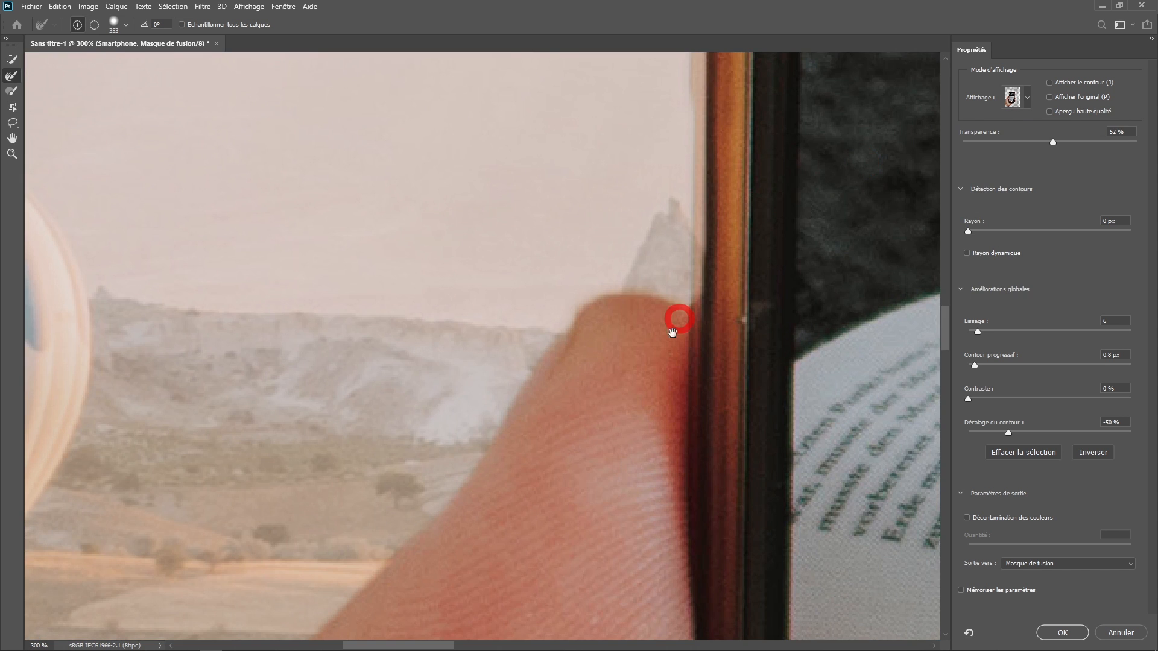
drag(666, 371, 678, 150)
mouse_move(517, 401)
mouse_down()
mouse_move(543, 248)
mouse_move(586, 196)
mouse_move(567, 43)
mouse_up()
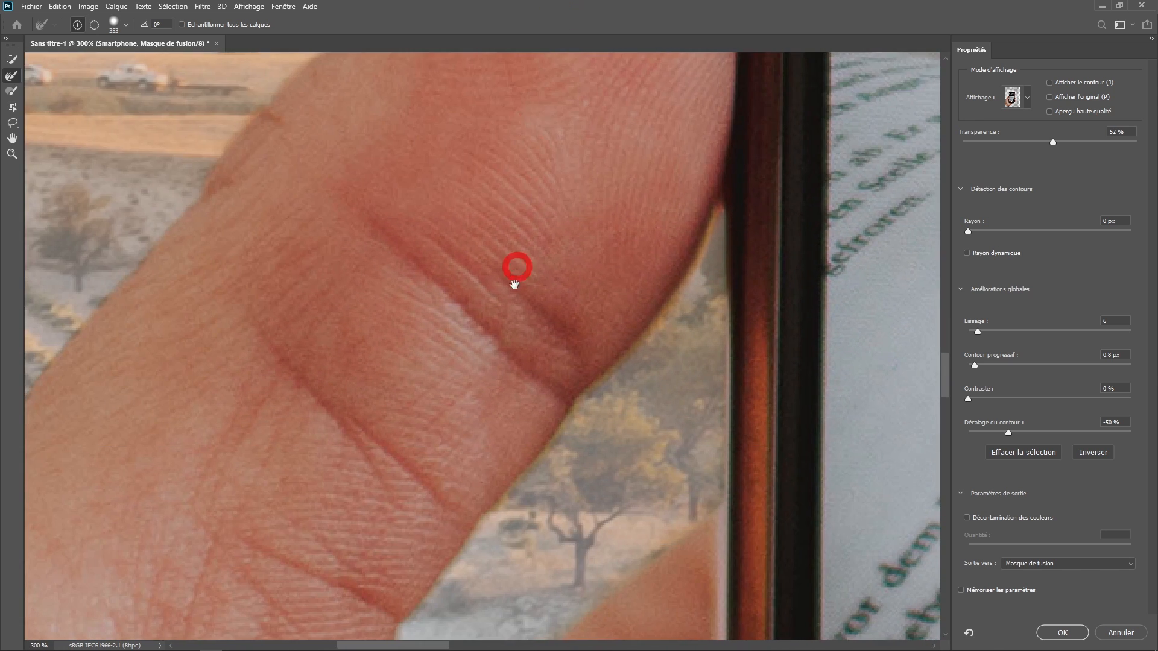
drag(510, 286, 560, 129)
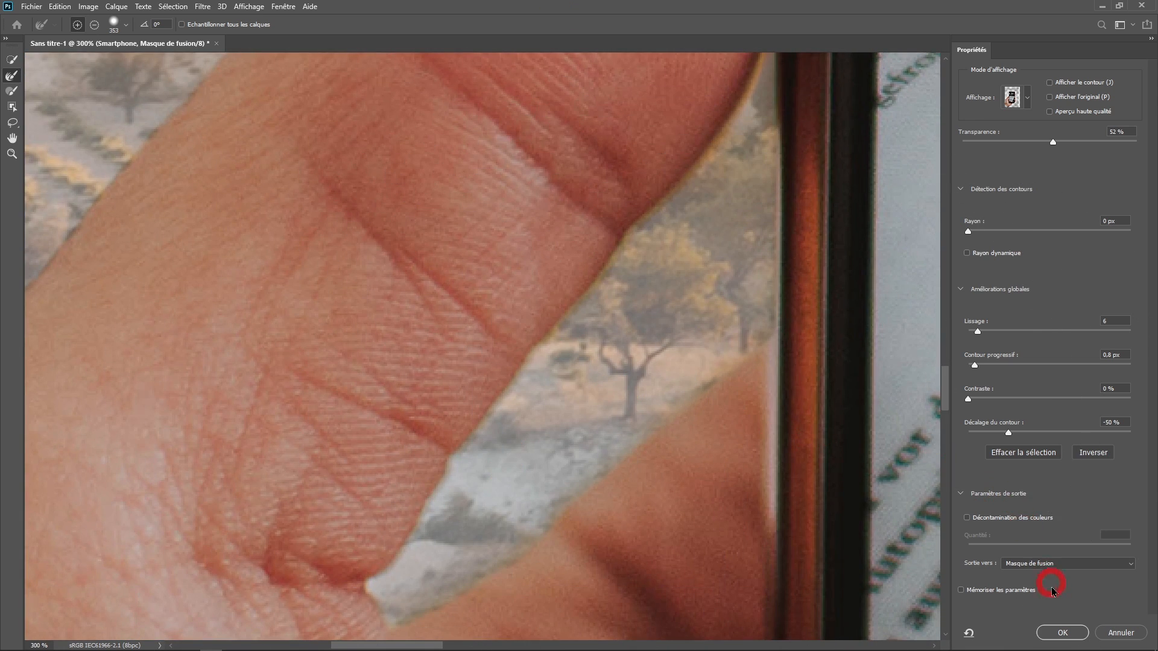
click(1055, 632)
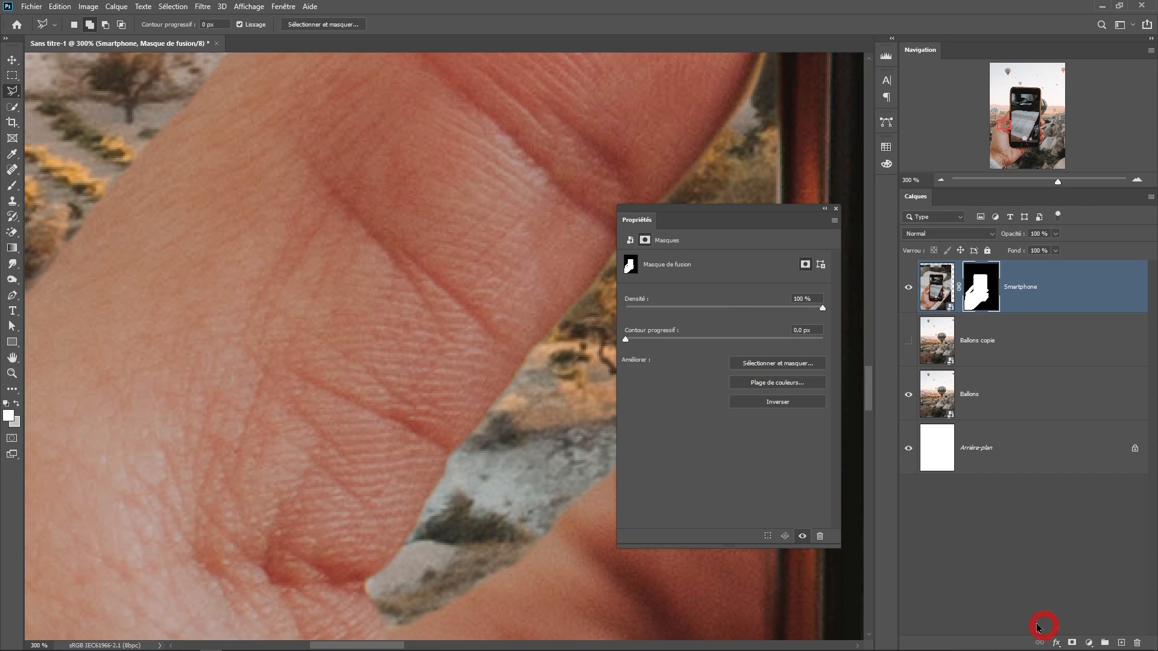
click(836, 210)
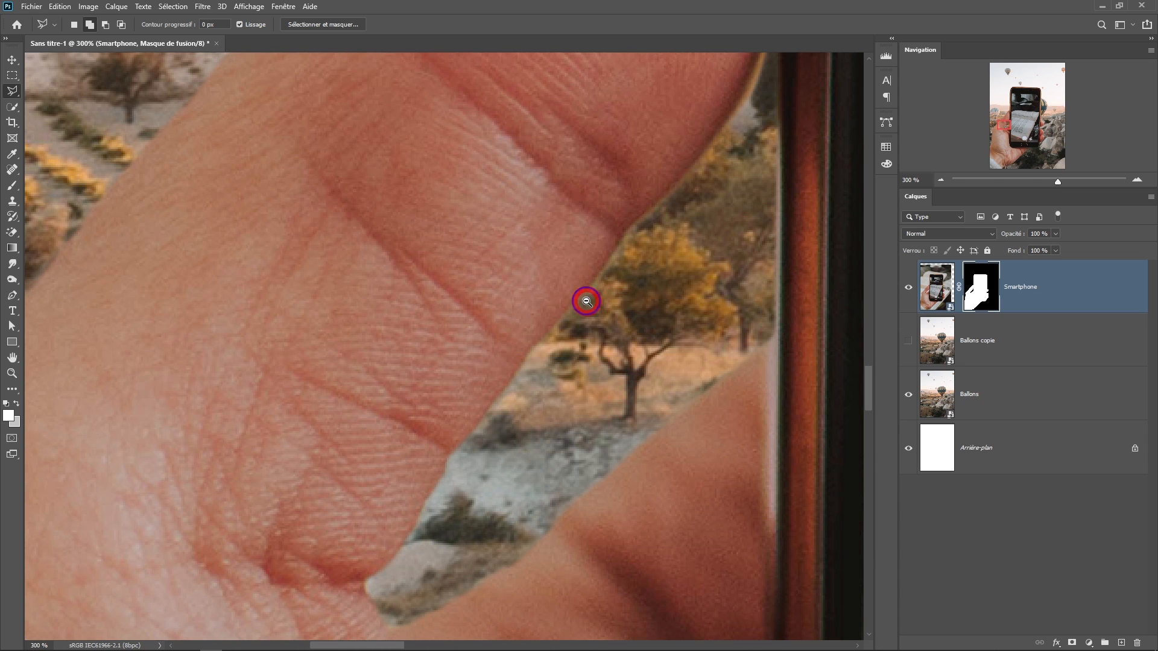
Trace the upper edge of the phone's screen from its left to its right corner with the Polygonal Lasso.
scroll(586, 301, down, 6)
drag(691, 292, 522, 355)
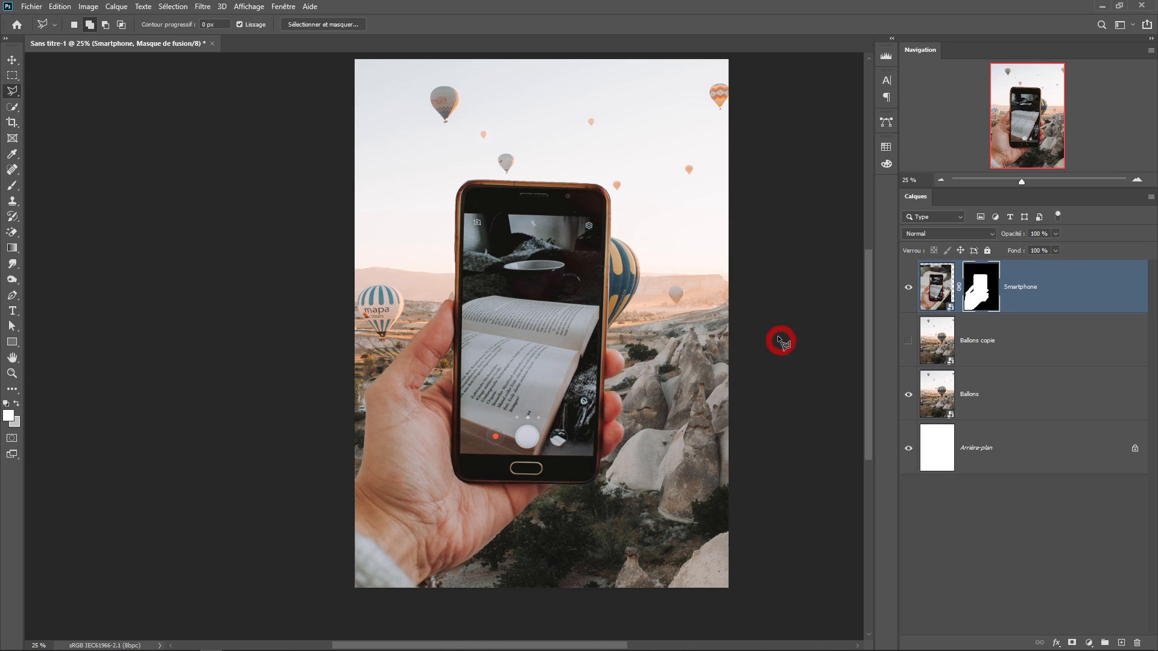
scroll(558, 436, up, 1)
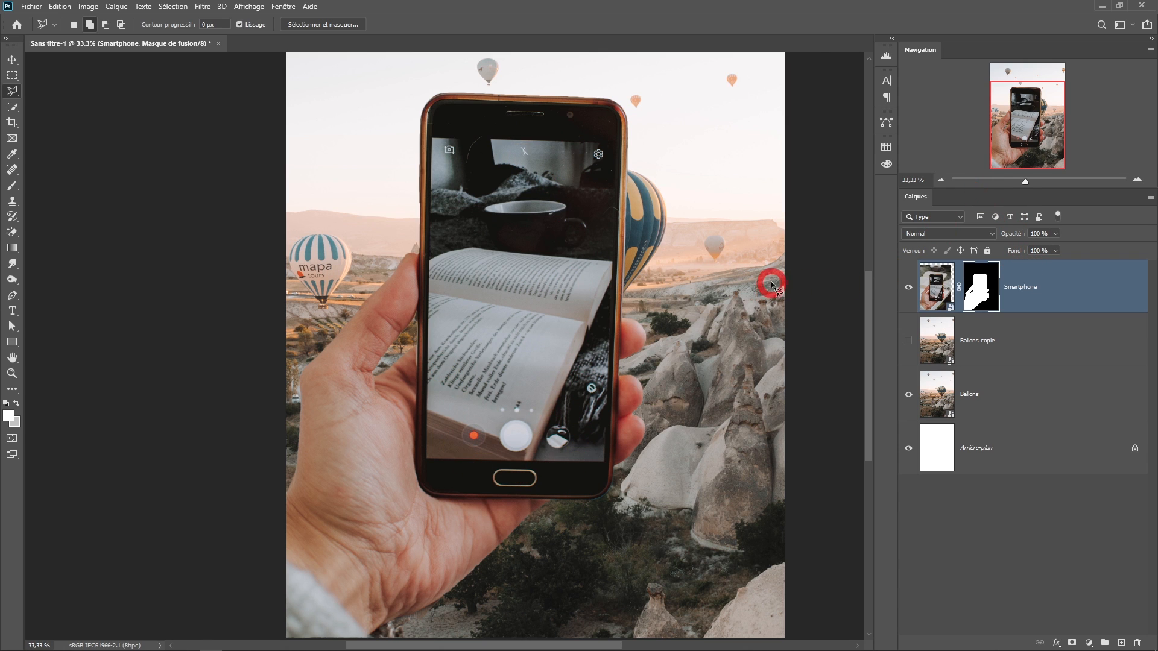
scroll(530, 160, up, 1)
scroll(416, 132, up, 3)
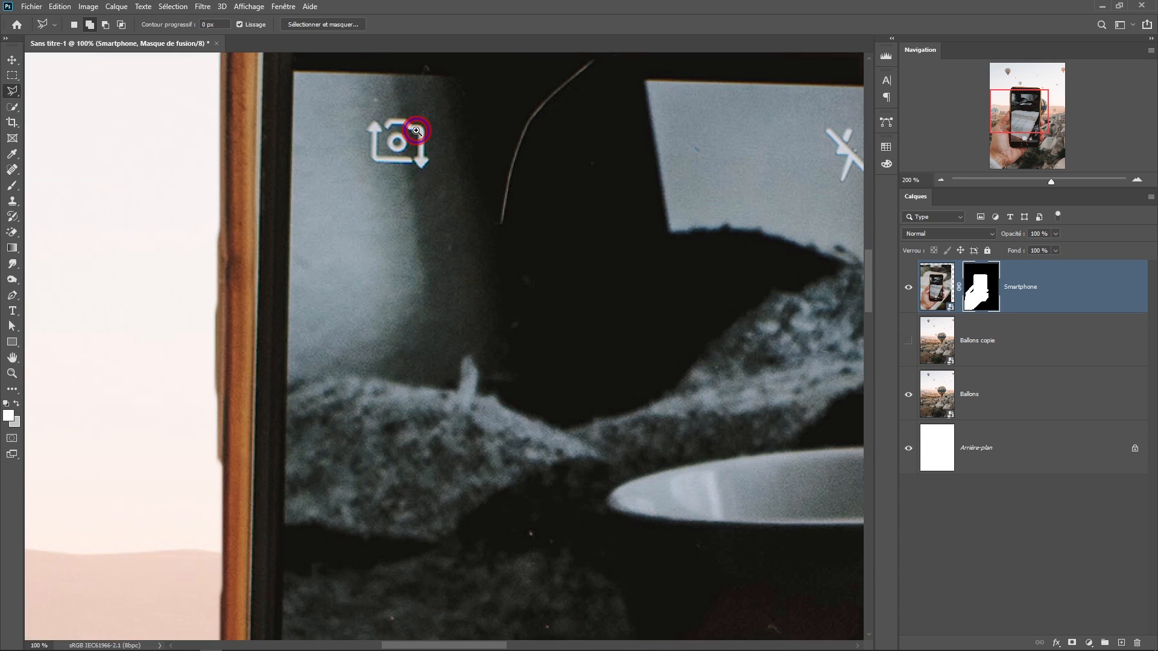
click(11, 93)
click(52, 104)
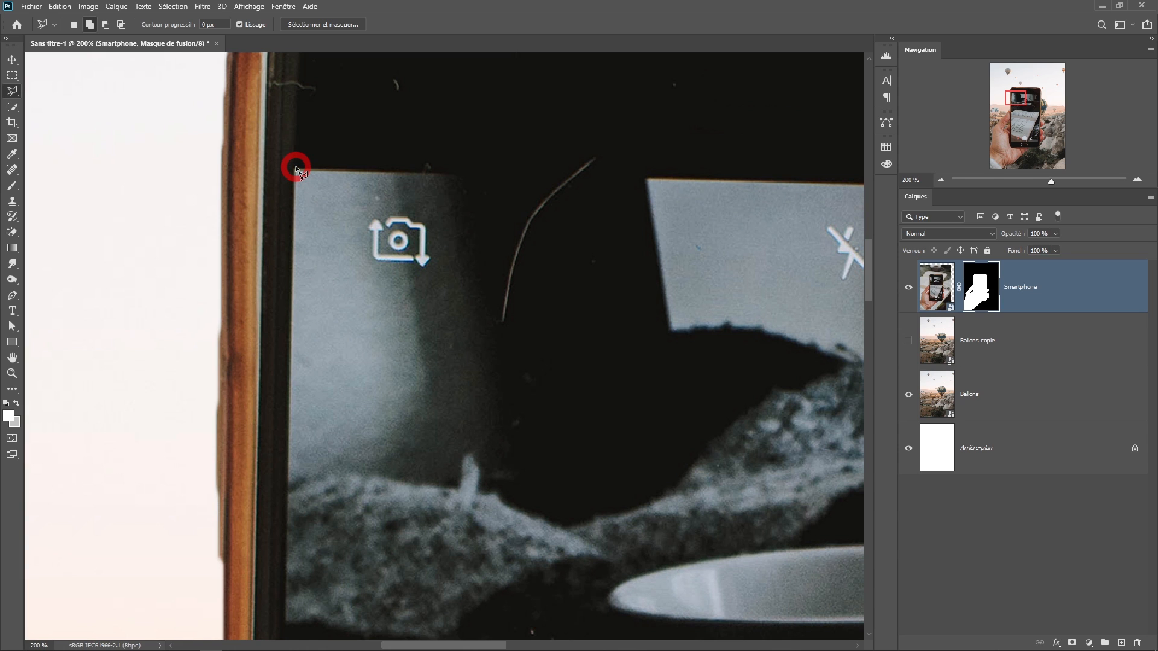
key(space)
drag(725, 253, 49, 238)
drag(474, 230, 356, 246)
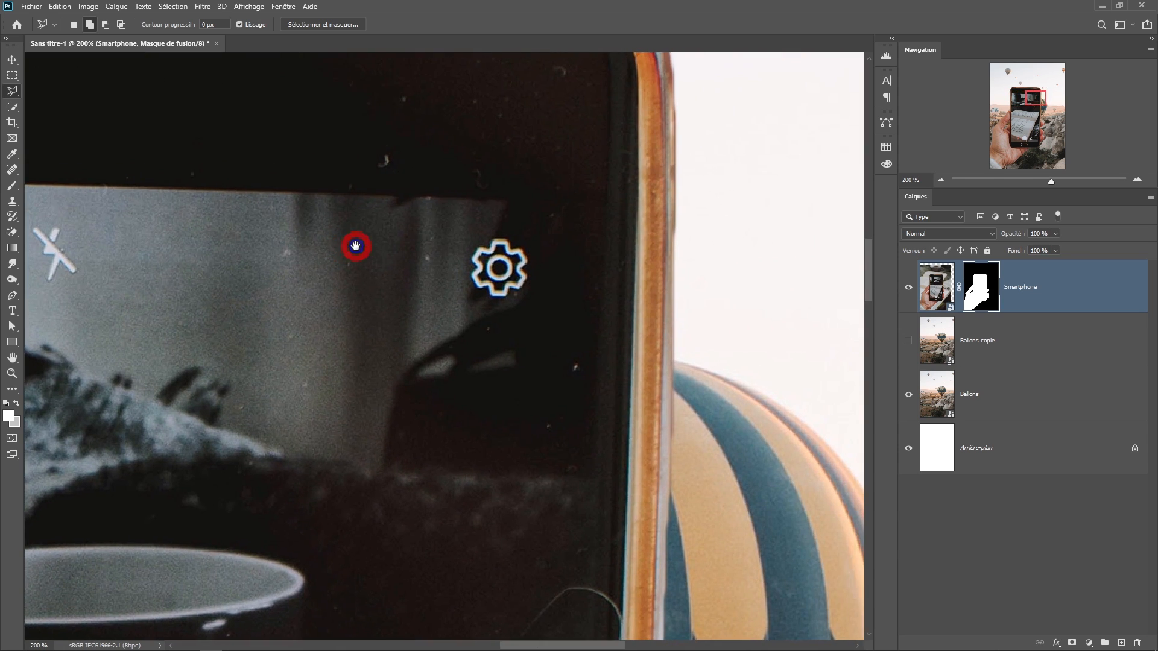
click(608, 204)
Continue the outline down the screen's right edge and along its lower edge to complete the screen selection.
key(space)
drag(571, 451, 633, 45)
drag(501, 591, 548, 5)
drag(491, 546, 514, 78)
drag(516, 495, 524, 213)
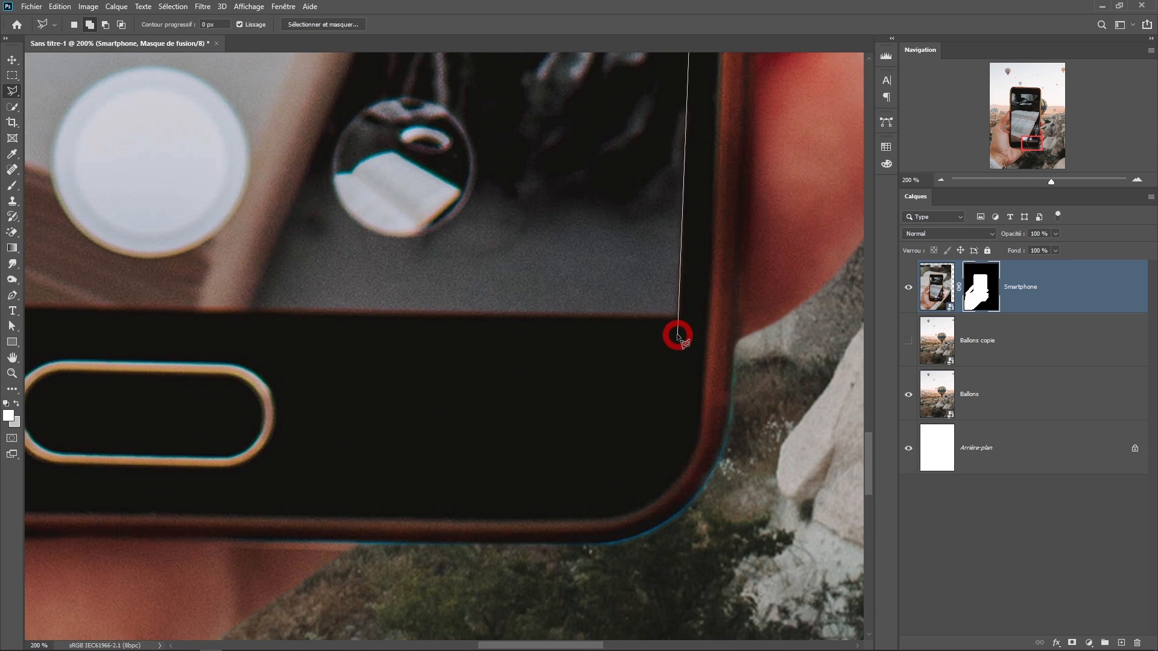
click(678, 315)
key(space)
drag(59, 318, 944, 326)
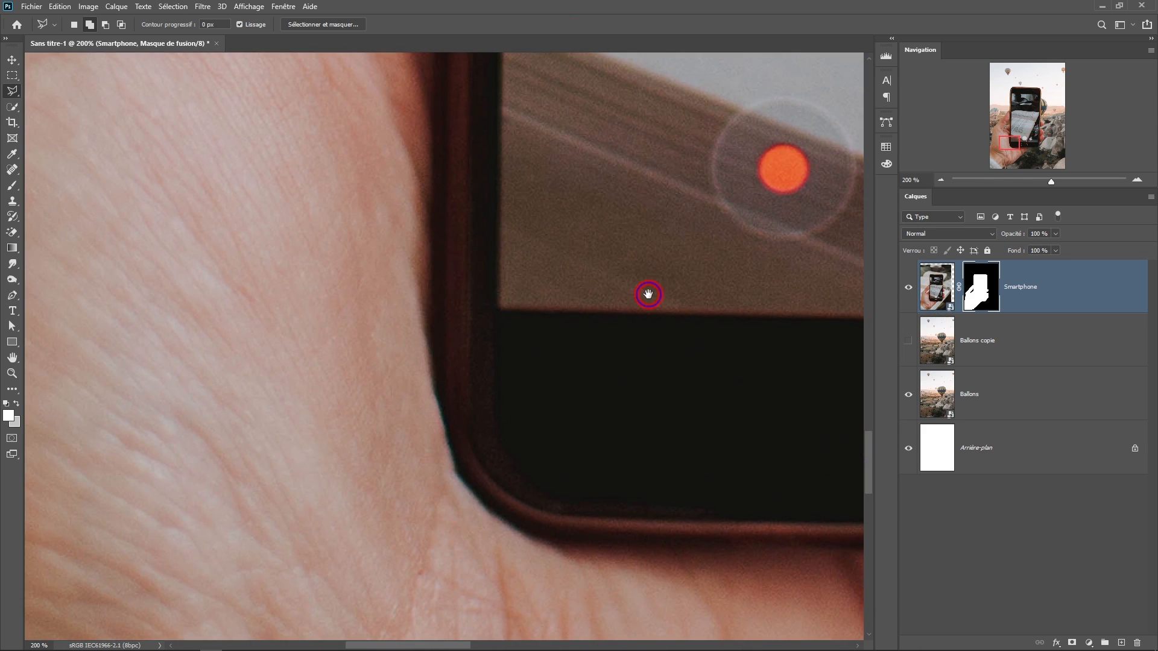
click(501, 305)
Hide the Smartphone layer and make the Ballons layer active for the Quick Selection tool.
key(ctrl+0)
click(909, 340)
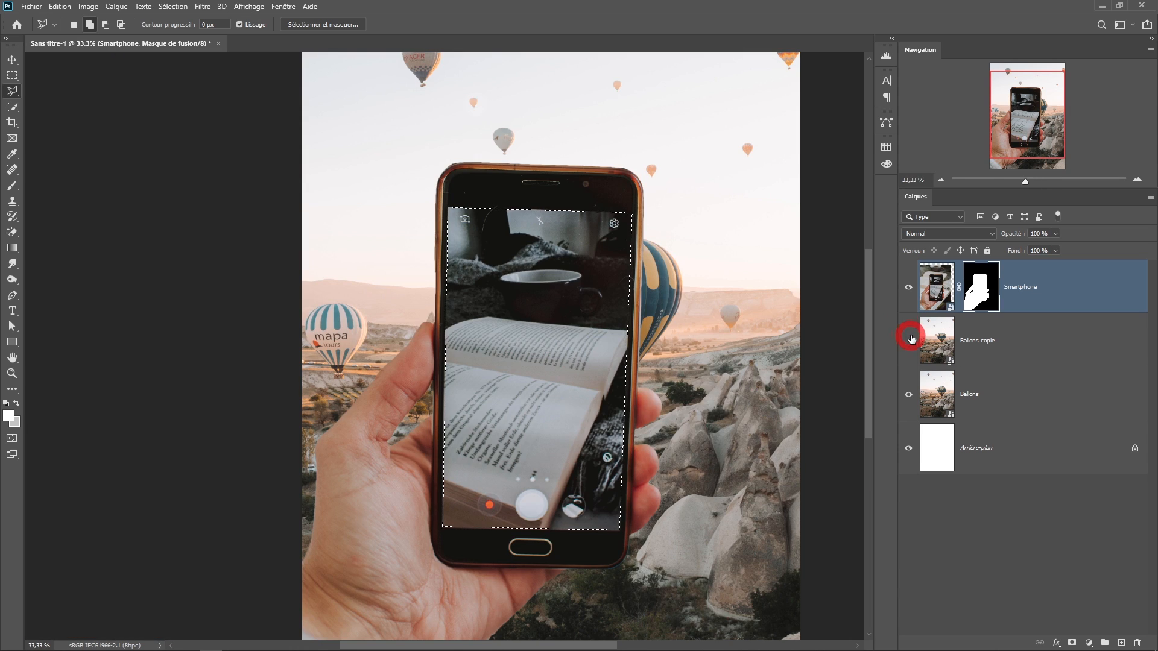
click(907, 287)
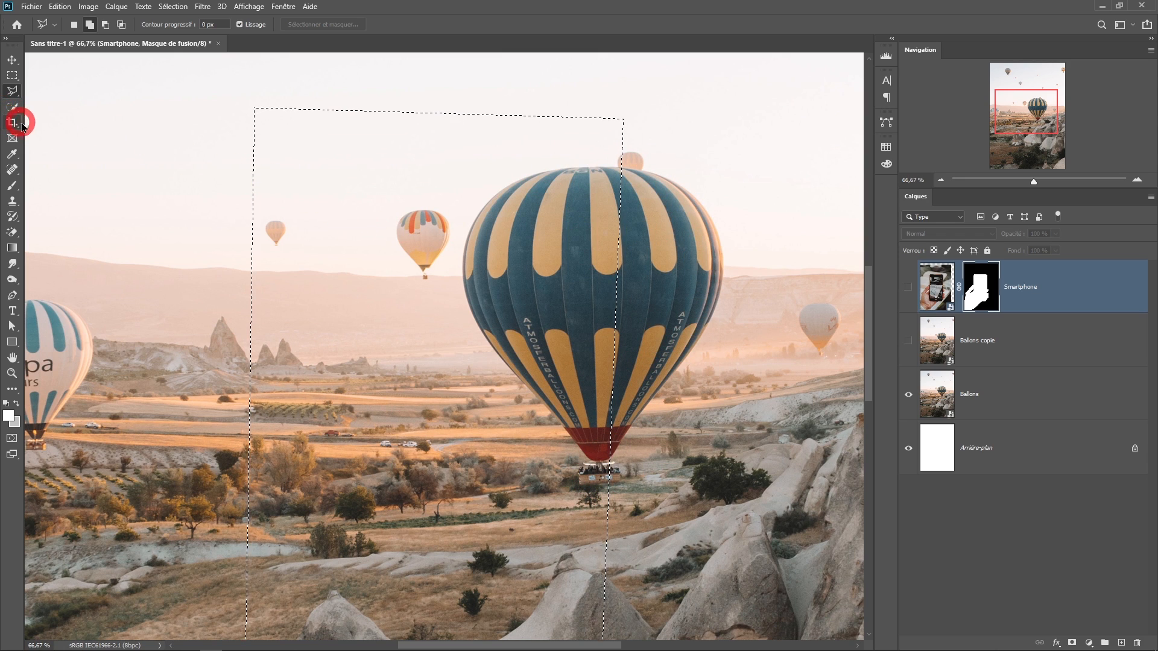
click(13, 107)
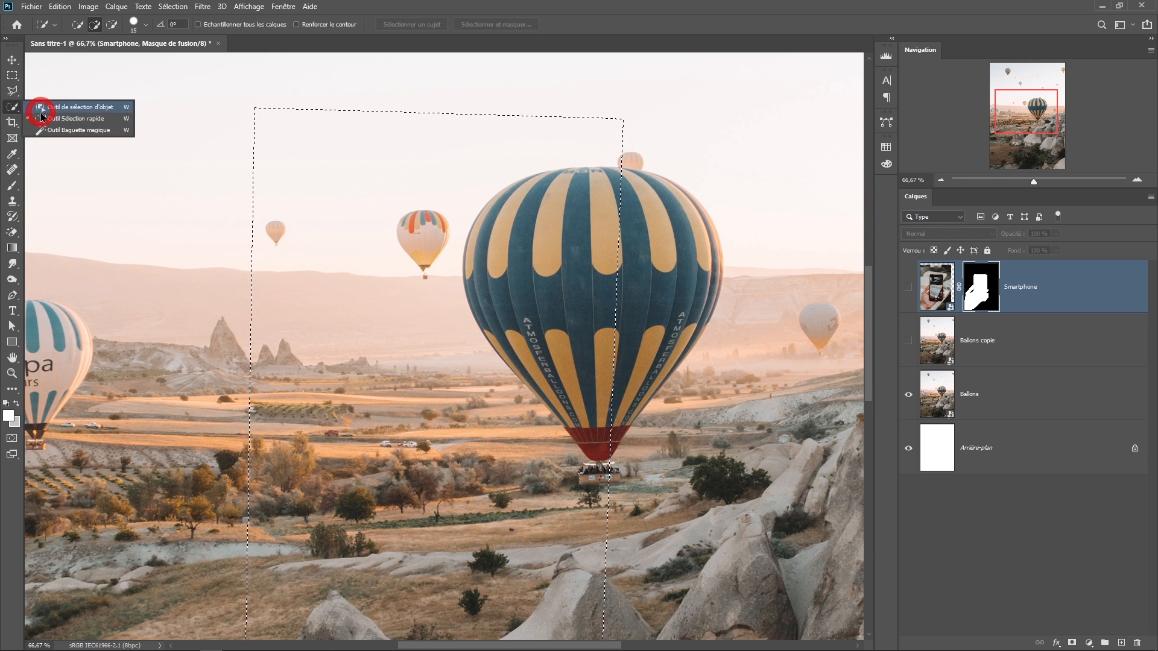
click(54, 111)
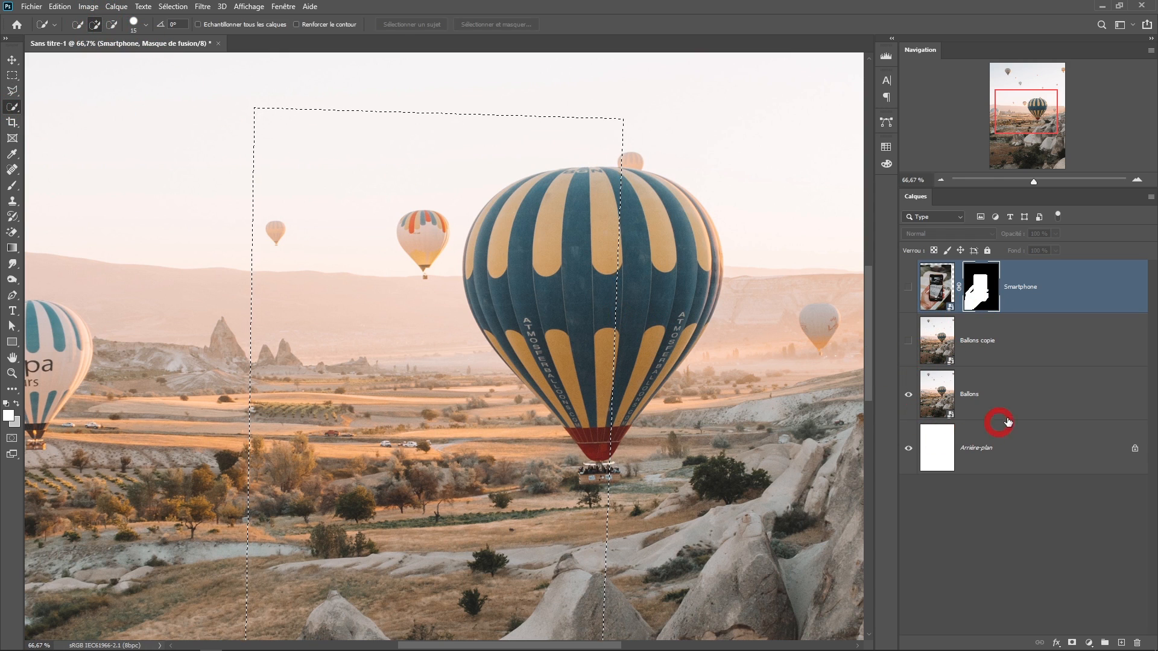
click(999, 399)
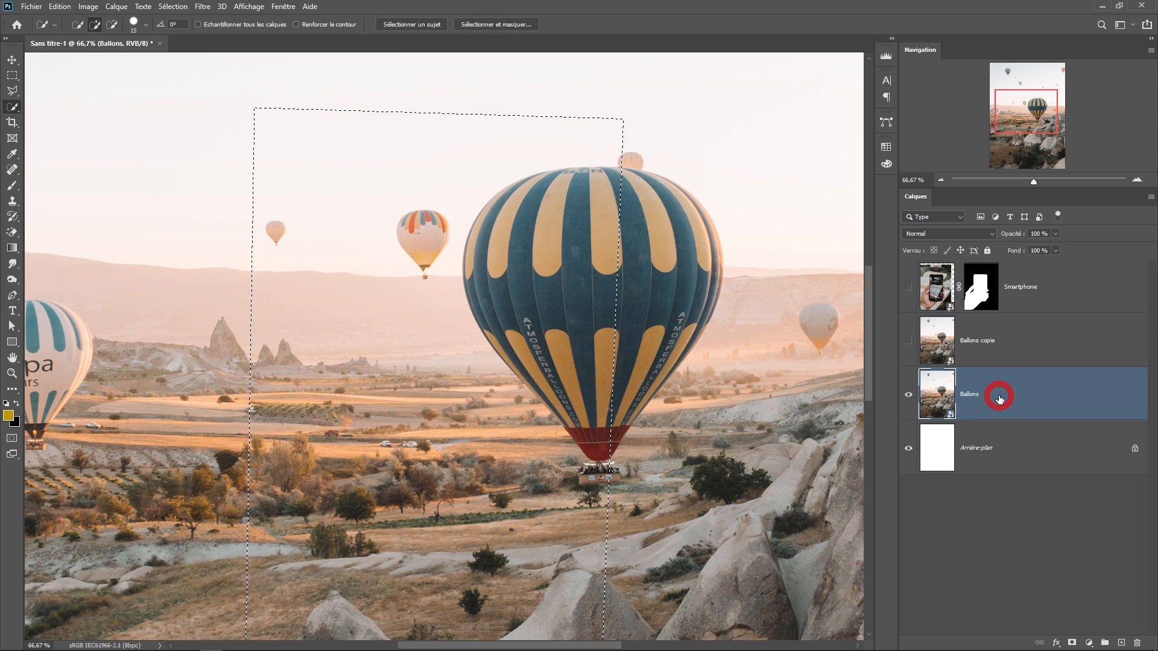
Add the part of the large striped balloon that extends beyond the screen outline to the selection with Quick Selection.
scroll(641, 227, up, 2)
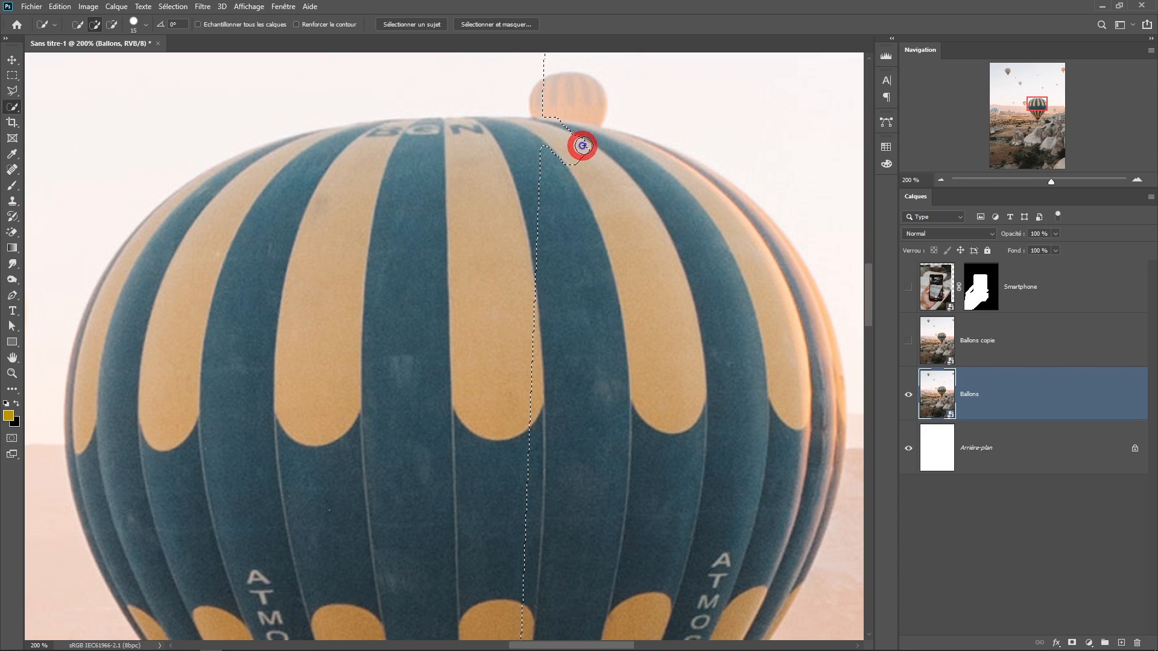
mouse_move(582, 145)
mouse_down()
mouse_move(641, 164)
mouse_move(685, 197)
mouse_move(733, 253)
mouse_move(774, 336)
mouse_move(750, 438)
mouse_move(652, 371)
mouse_move(548, 238)
mouse_move(555, 217)
mouse_move(564, 521)
mouse_move(685, 252)
mouse_move(646, 166)
mouse_move(589, 140)
mouse_move(784, 298)
mouse_move(730, 193)
mouse_move(808, 355)
mouse_up()
drag(746, 538, 690, 255)
mouse_move(750, 66)
mouse_down()
mouse_move(659, 316)
mouse_move(565, 436)
mouse_up()
scroll(446, 256, up, 1)
mouse_move(504, 283)
mouse_down()
mouse_move(450, 248)
mouse_move(644, 468)
mouse_move(666, 582)
mouse_up()
drag(666, 596, 623, 388)
mouse_move(480, 634)
mouse_down()
mouse_move(502, 357)
mouse_move(379, 266)
mouse_up()
Add the remaining part of the large balloon's basket and its passengers to the selection with the Lasso.
scroll(380, 266, up, 3)
scroll(548, 324, up, 1)
drag(12, 91, 58, 85)
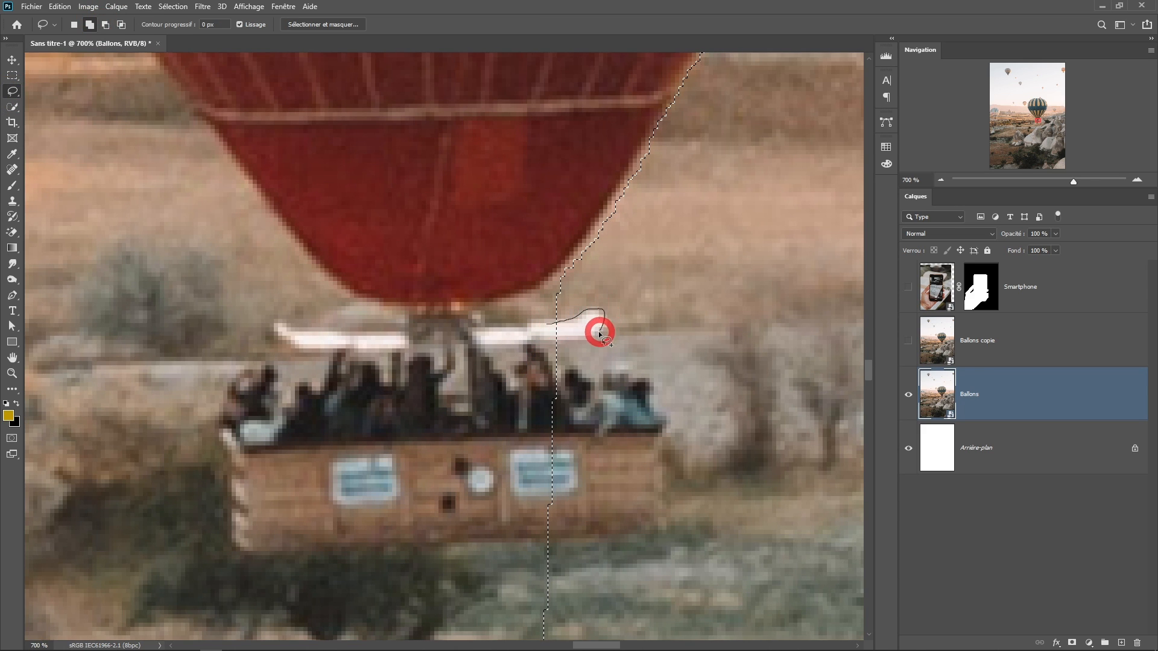
mouse_move(590, 380)
mouse_down()
mouse_move(646, 406)
mouse_move(662, 535)
mouse_move(550, 543)
mouse_up()
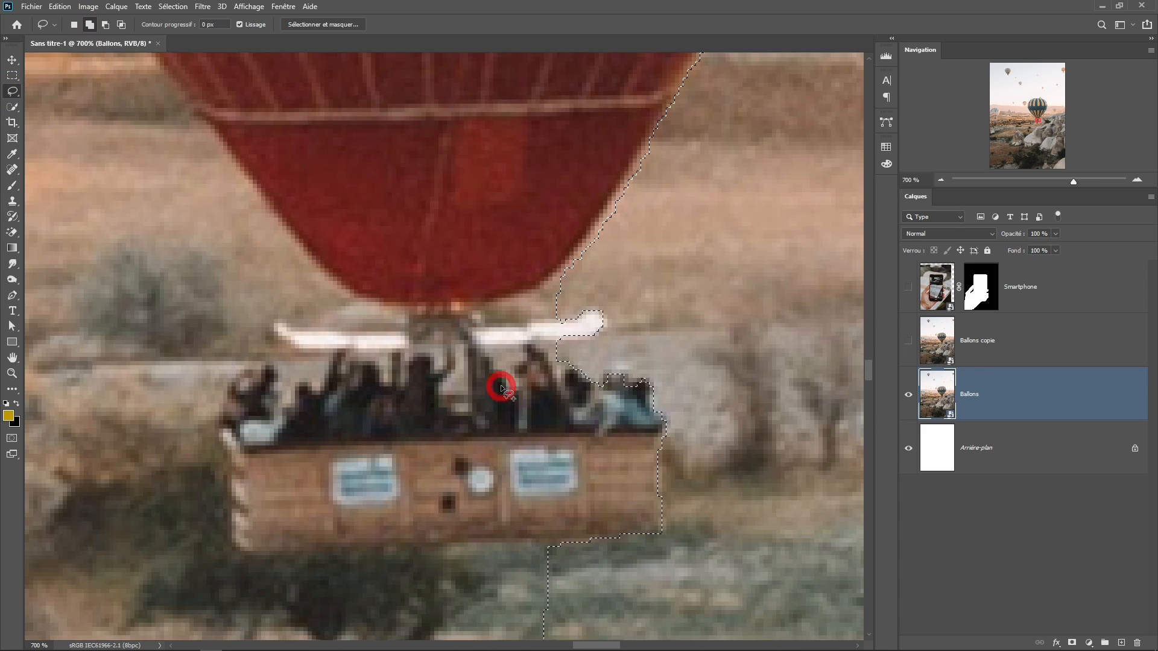
scroll(564, 313, down, 8)
scroll(564, 312, down, 1)
mouse_move(555, 245)
mouse_down()
mouse_move(569, 207)
mouse_move(548, 234)
mouse_move(571, 261)
mouse_up()
Copy the selected area of the Ballons layer to a new layer named Ecran.
click(951, 397)
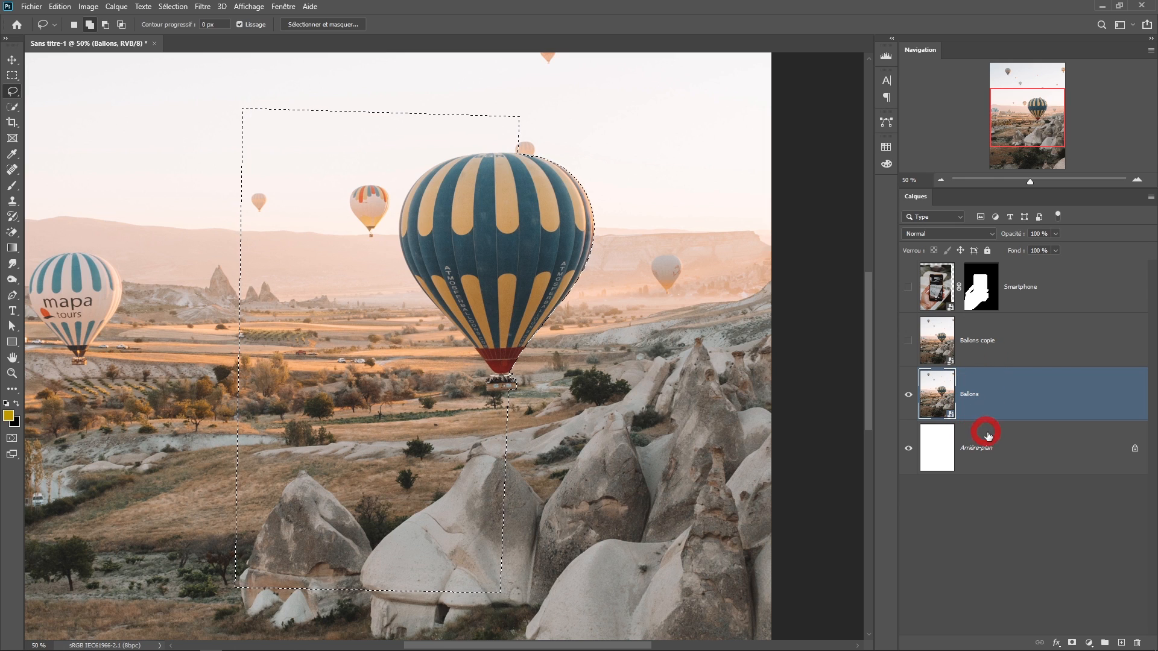
key(ctrl+j)
click(981, 407)
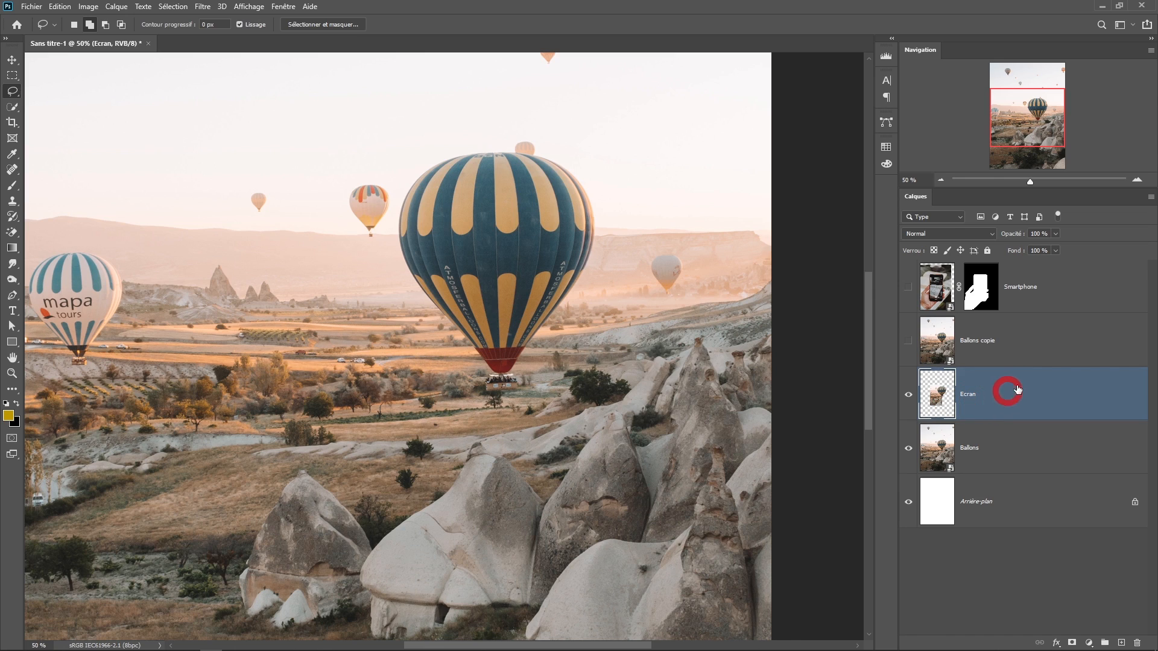
Move the Ecran layer above the Smartphone layer and show the Smartphone layer again.
drag(1003, 406, 1040, 266)
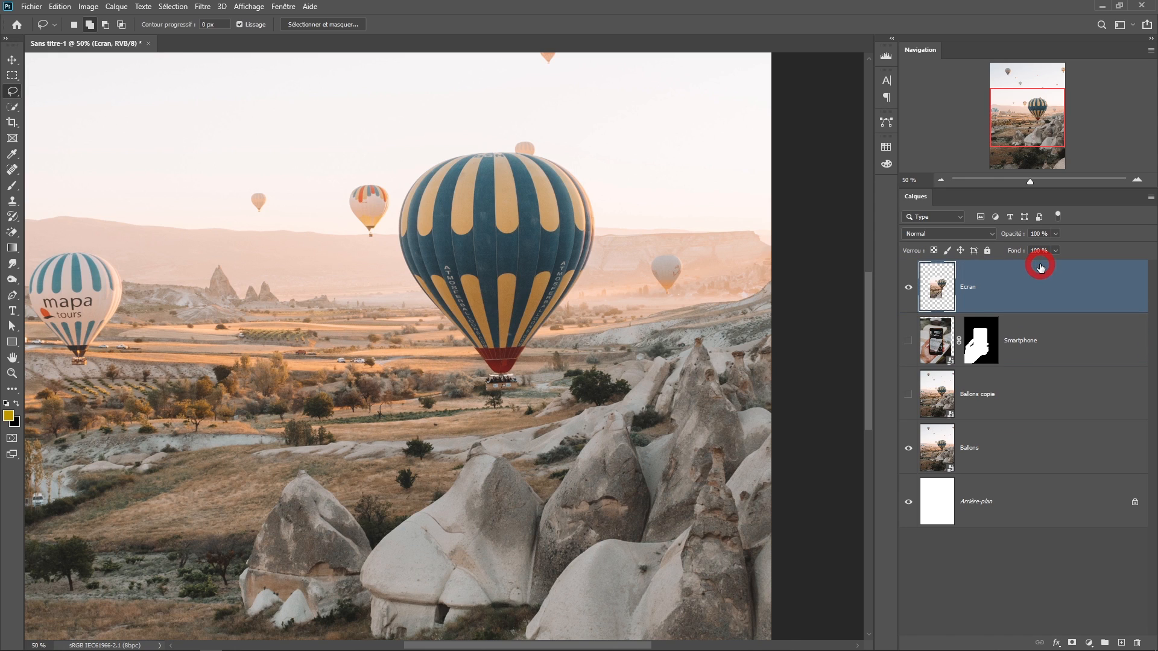
click(908, 341)
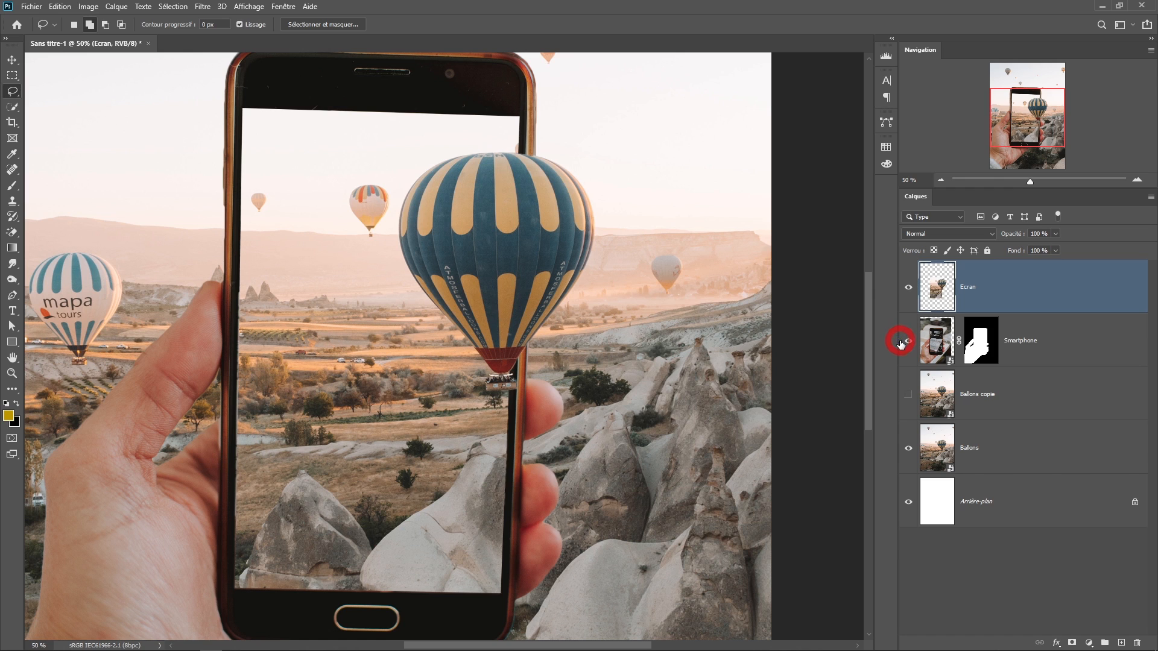
key(ctrl+minus)
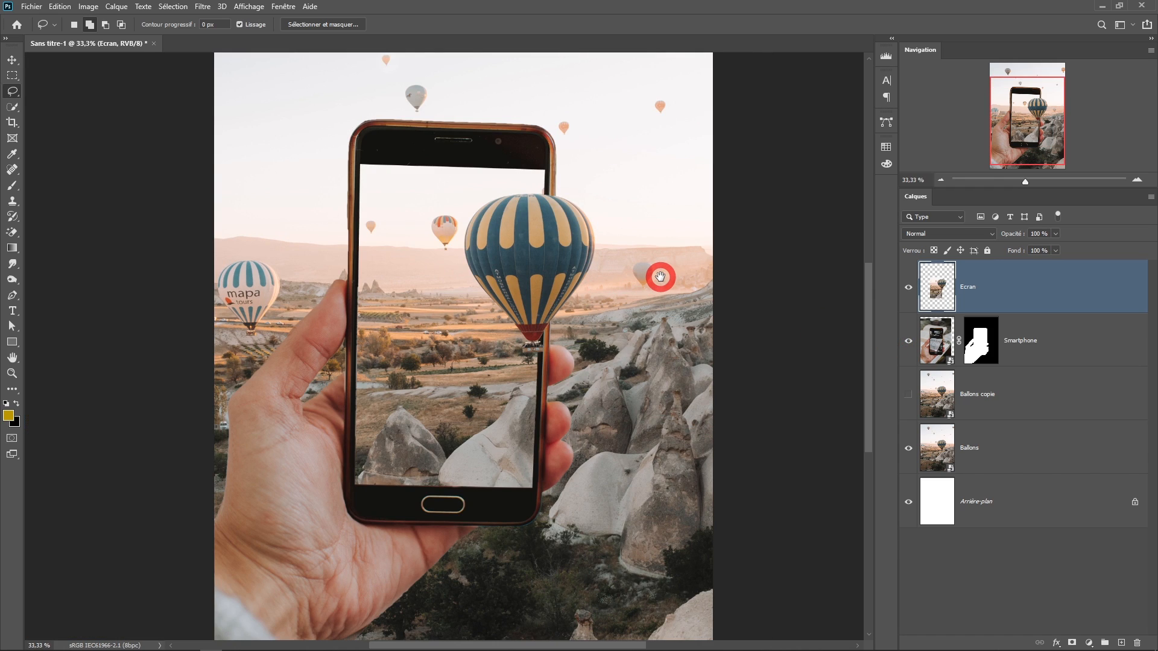
drag(659, 277, 623, 380)
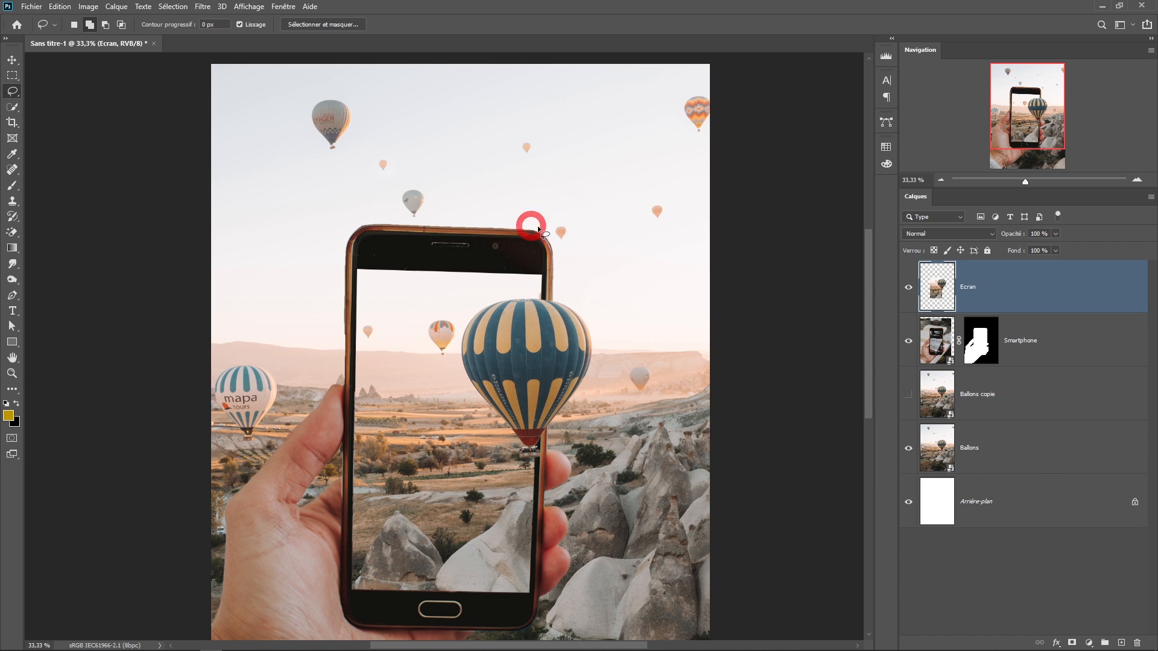
scroll(354, 148, up, 2)
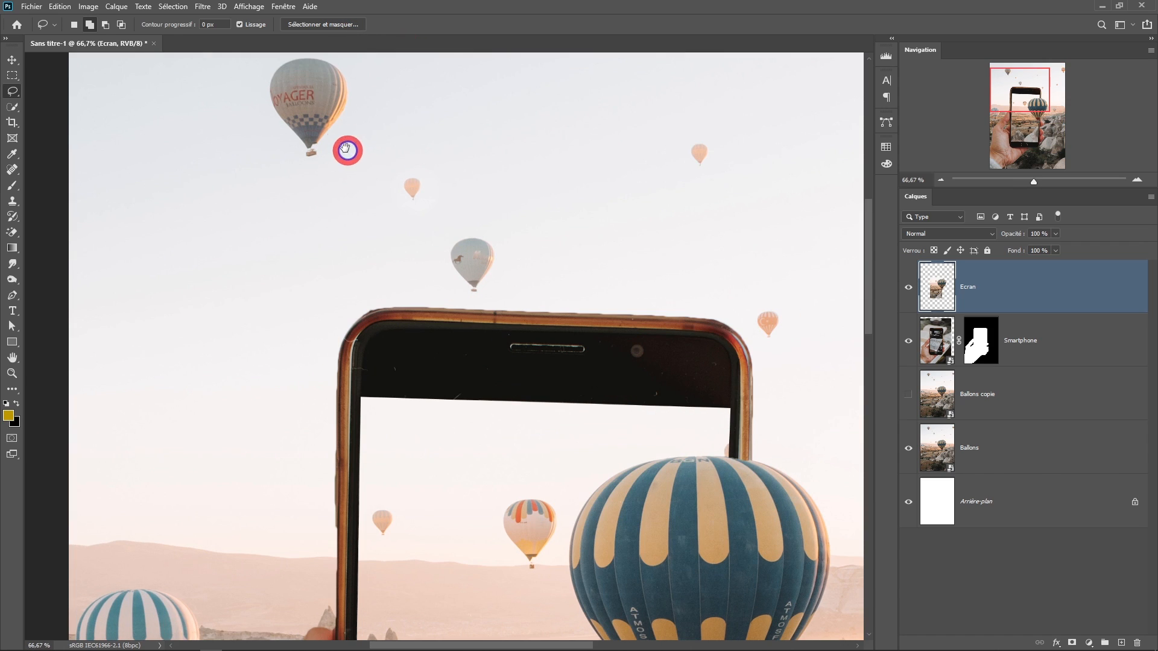
drag(365, 95, 383, 207)
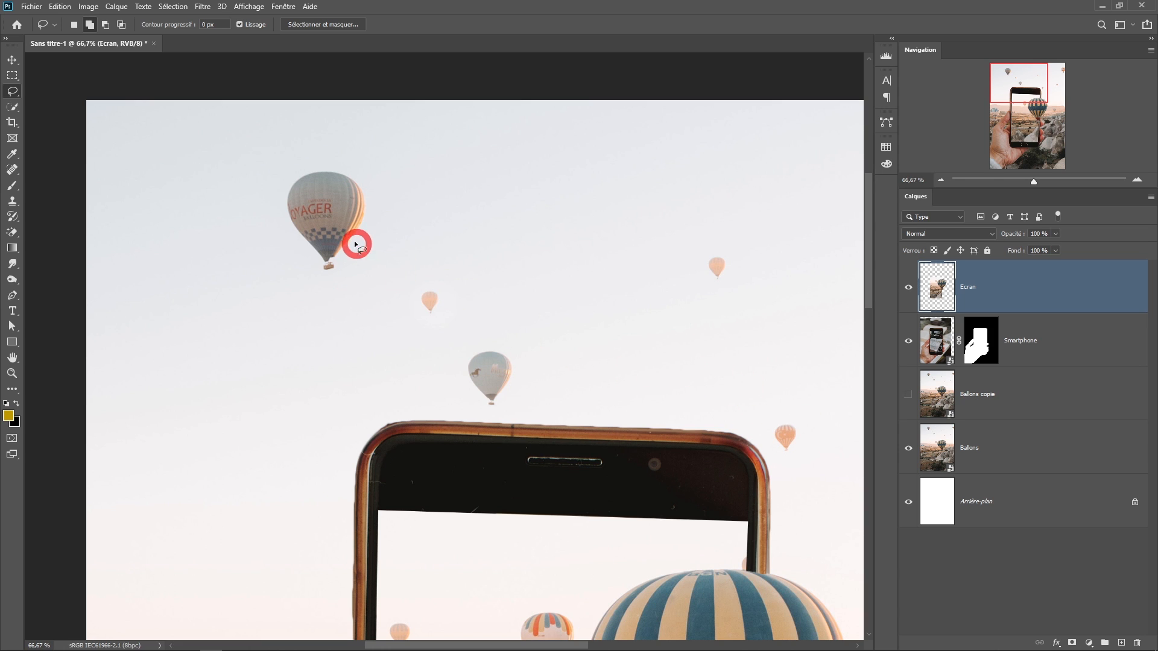
Show the Ballons copie layer and move its image down until its upper striped balloon is in view above the phone.
scroll(393, 253, down, 2)
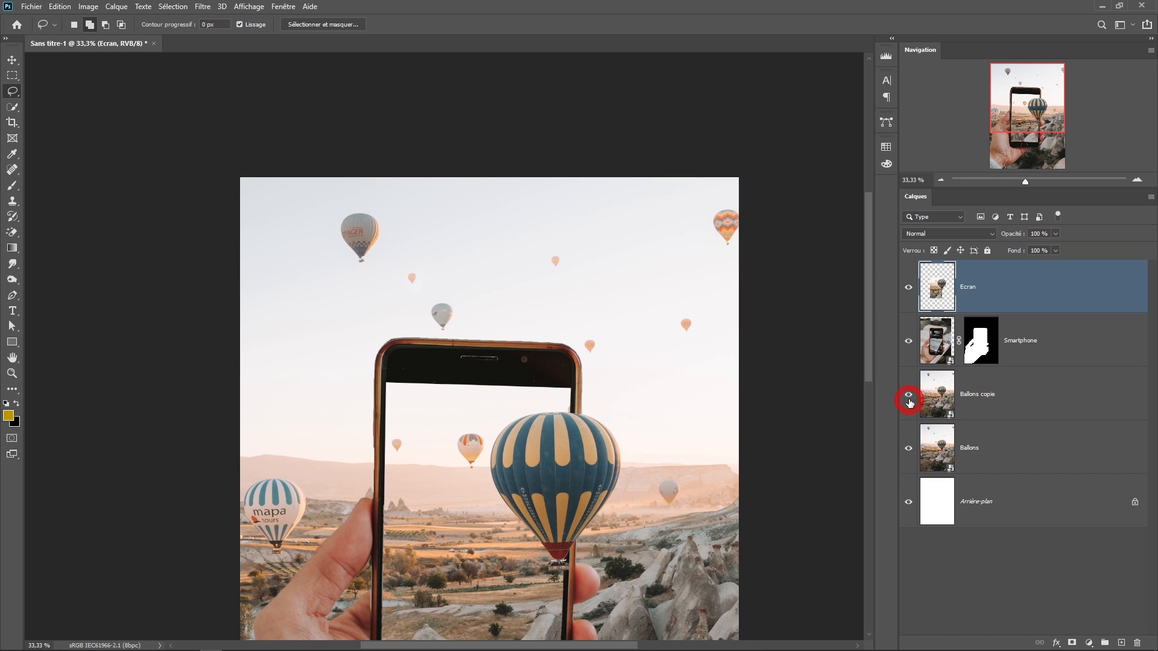
click(5, 92)
click(11, 60)
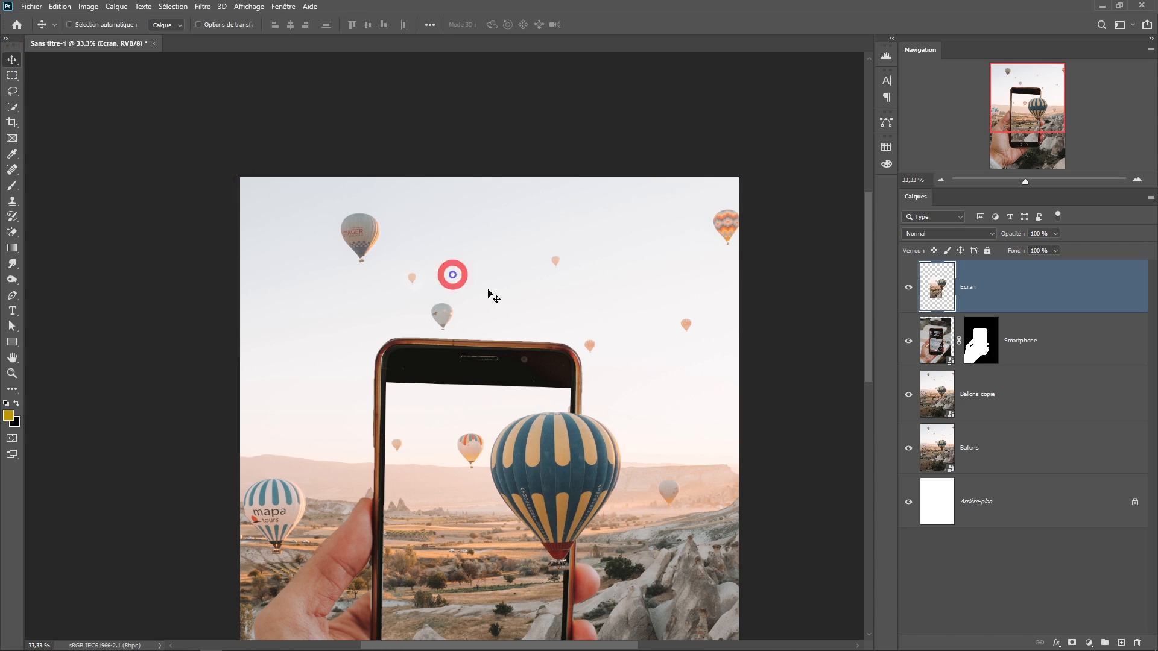
drag(530, 257, 529, 365)
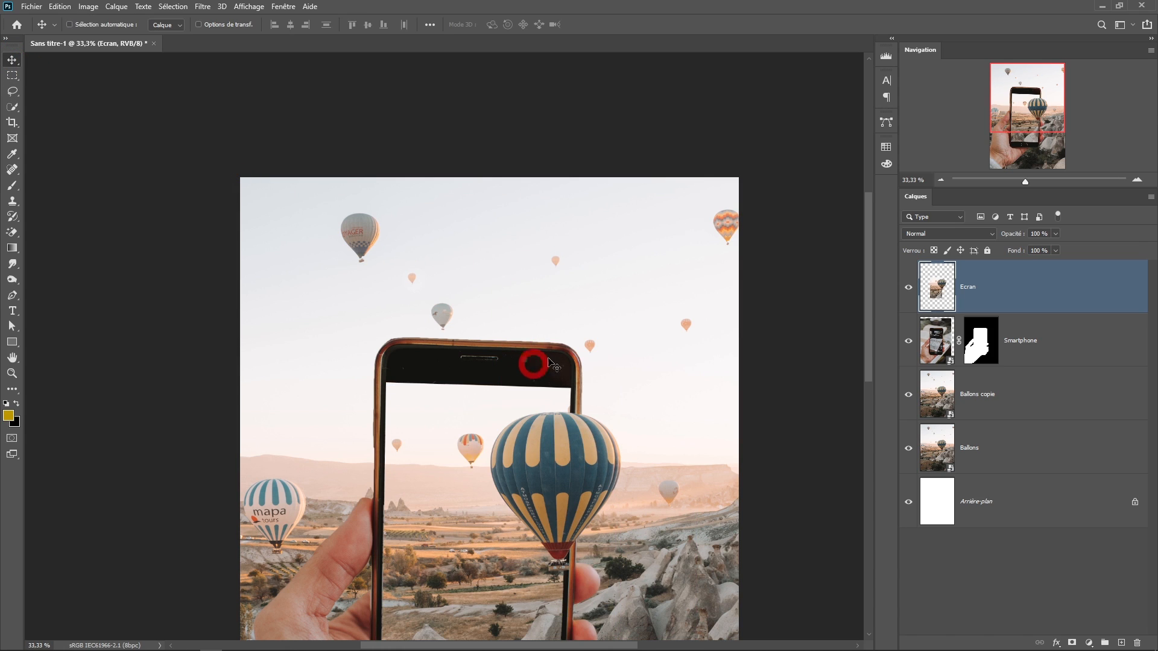
click(1027, 397)
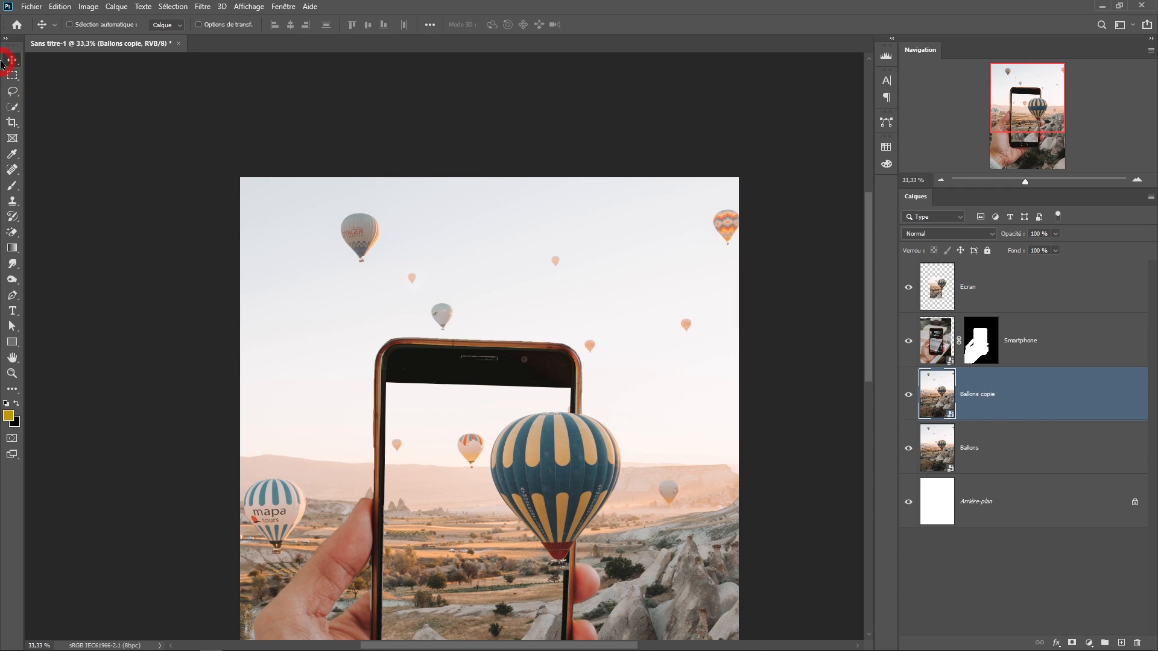
drag(469, 230, 466, 379)
Select the striped balloon at the top of the Ballons copie layer with the Object Selection tool in Rectangle mode.
click(432, 289)
click(432, 289)
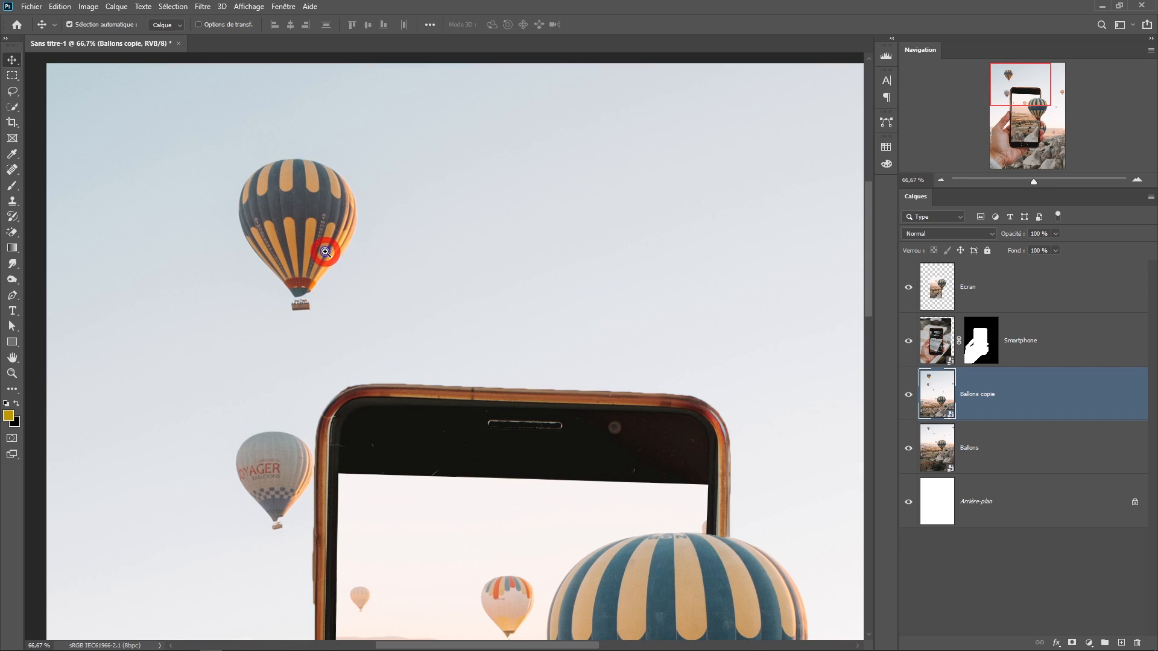
click(325, 251)
click(327, 250)
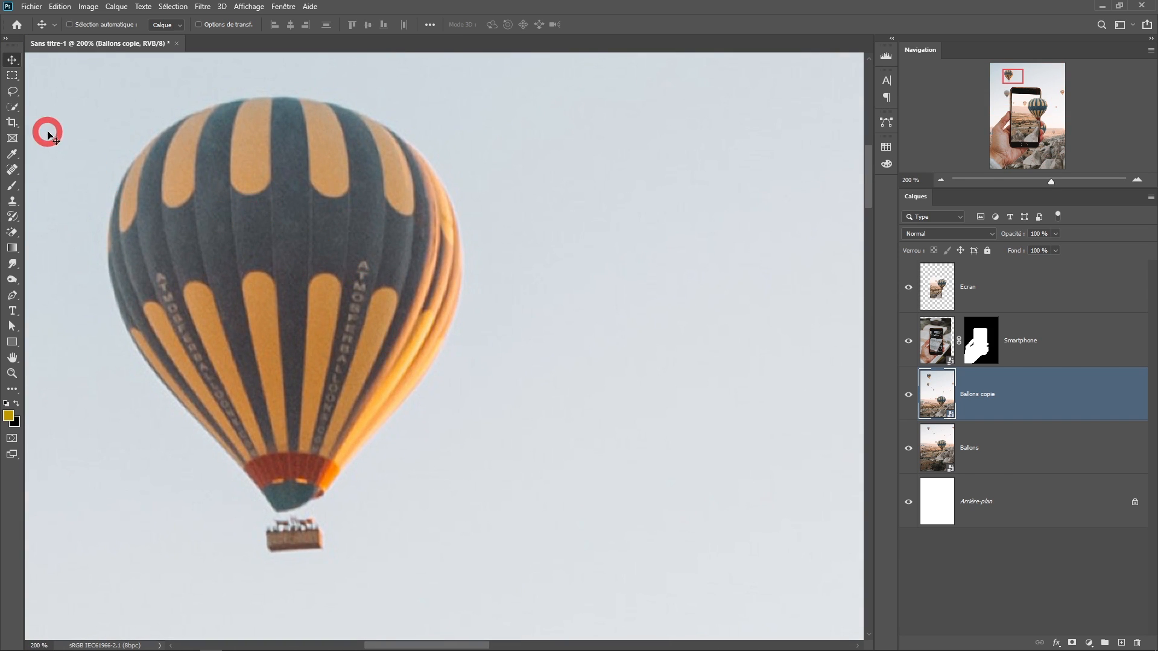
drag(380, 287, 453, 297)
mouse_move(12, 114)
mouse_down()
mouse_move(73, 108)
mouse_move(85, 125)
mouse_up()
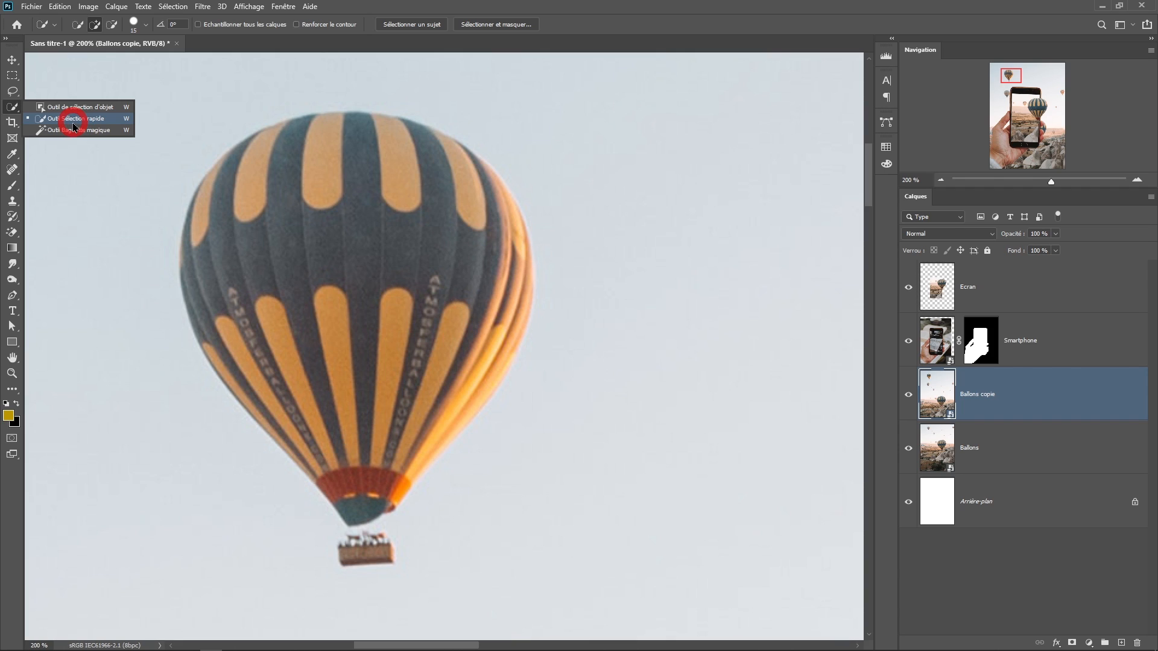
drag(72, 127, 68, 111)
click(188, 25)
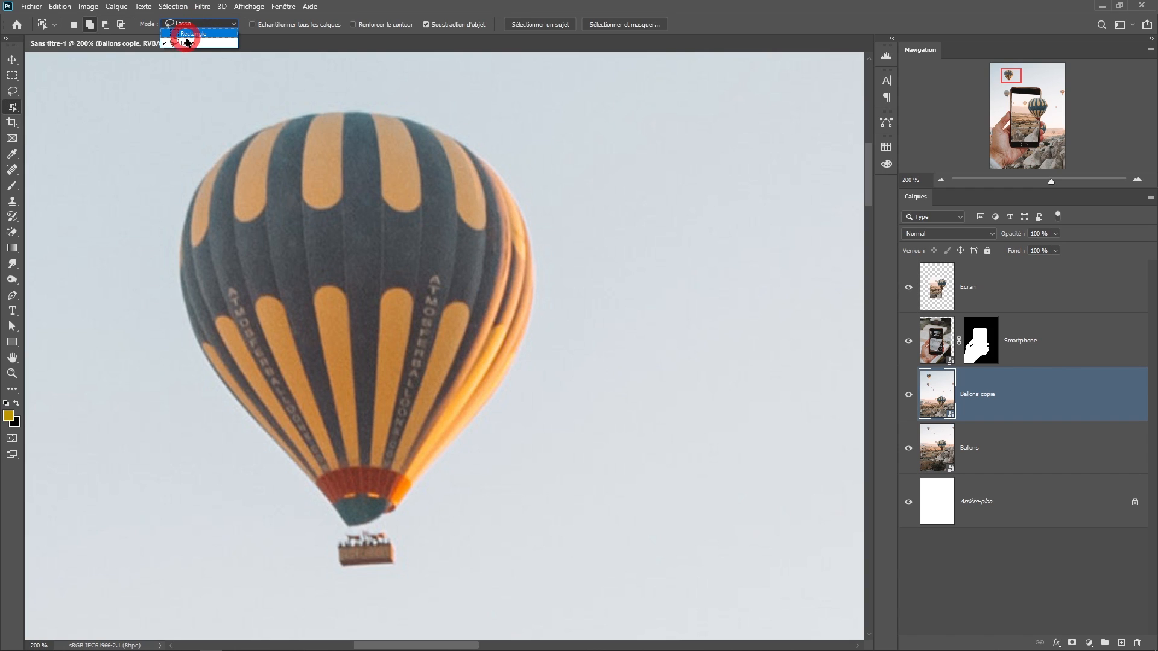
click(185, 34)
drag(160, 83, 573, 602)
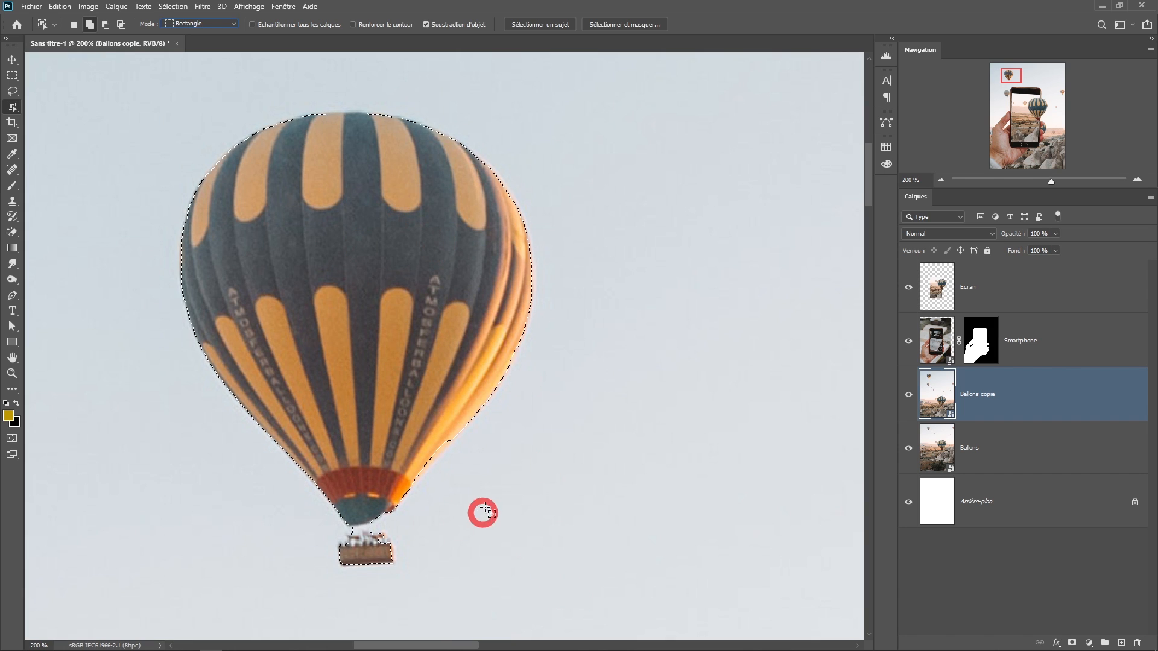
Check the selection around the small balloon's basket and copy the selected balloon to its own layer.
ctrl+click(377, 481)
ctrl+click(377, 481)
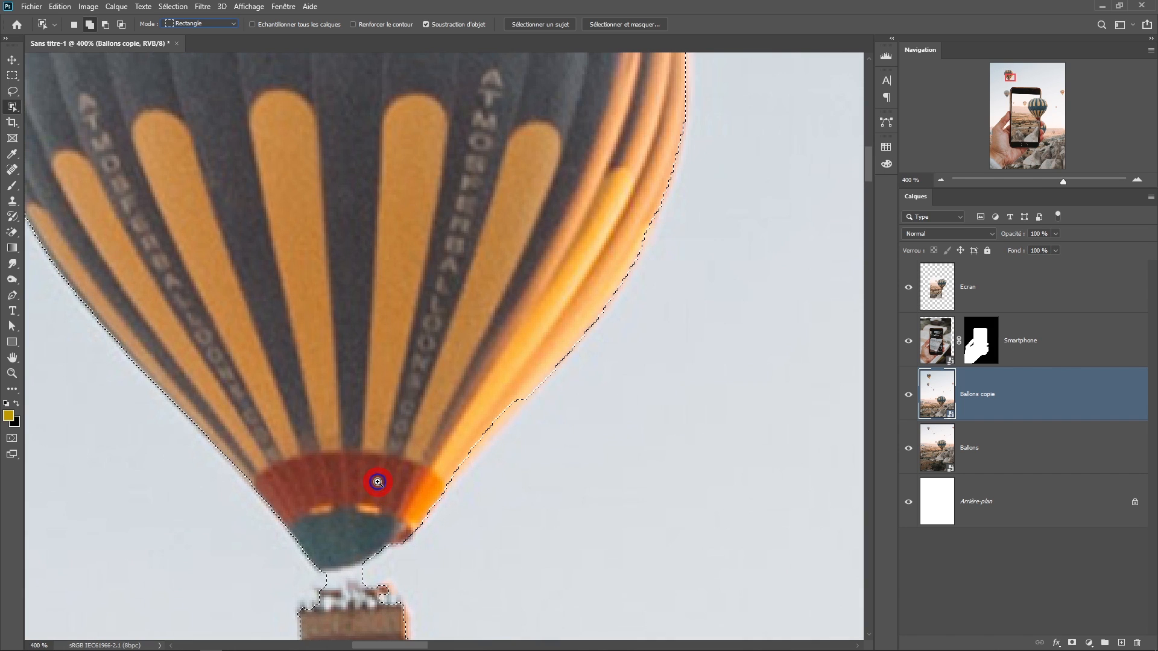
drag(377, 481, 386, 247)
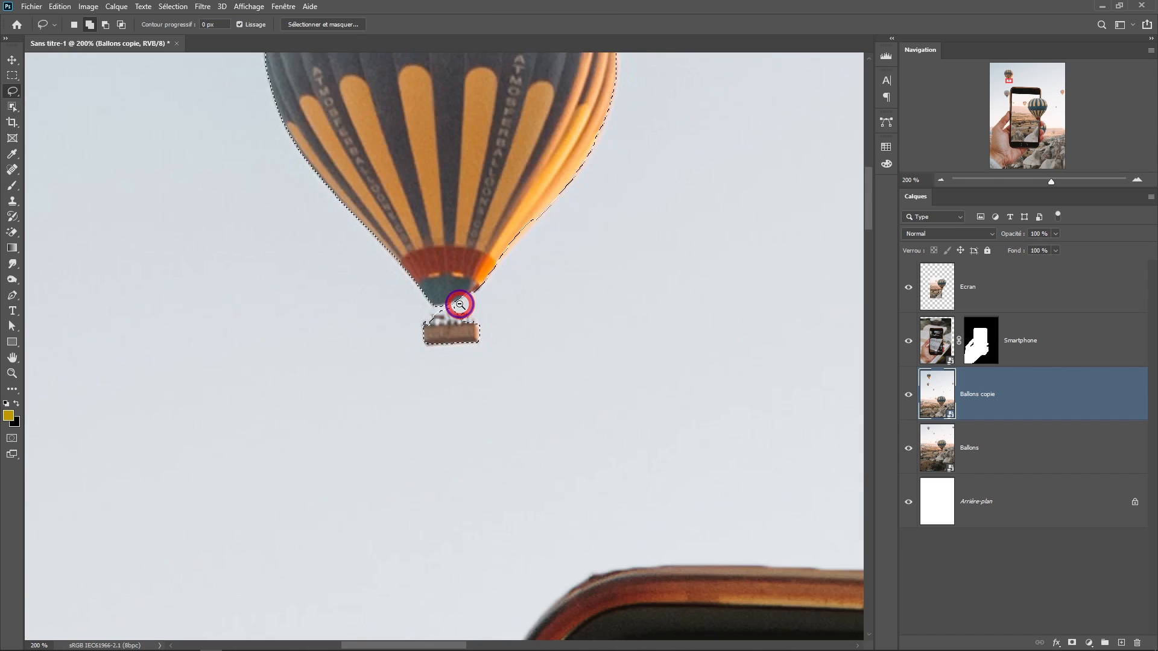
alt+click(460, 305)
alt+click(459, 304)
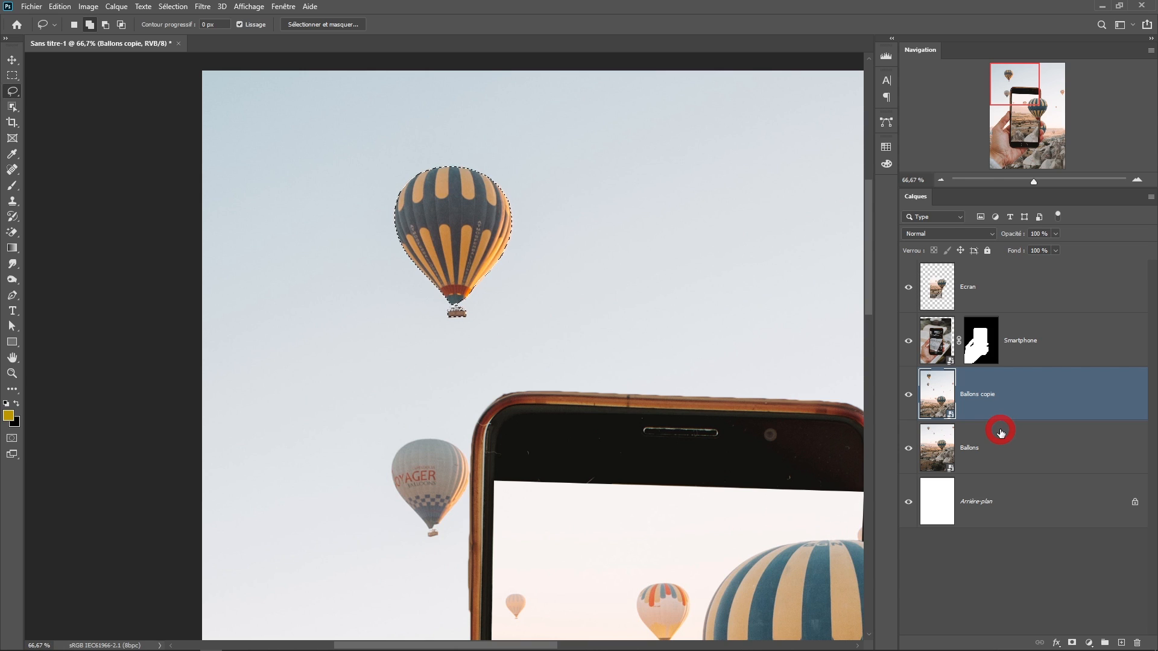
key(ctrl+j)
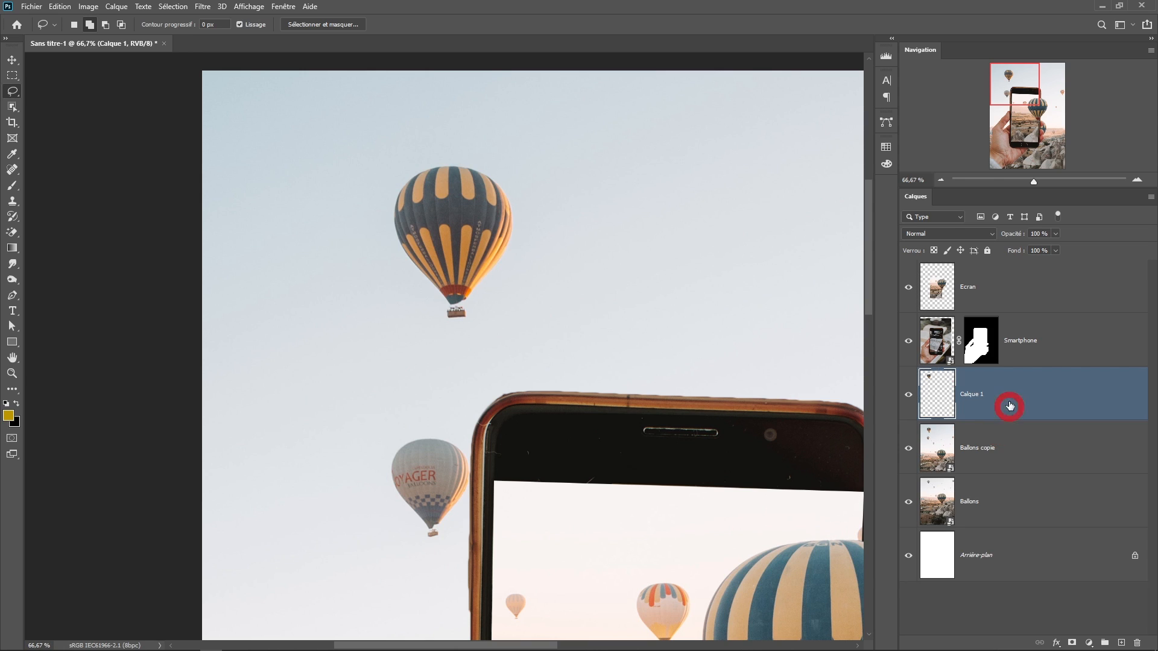
Delete the Ballons copie layer and rename the cut-out balloon's layer Petit ballon.
click(1008, 449)
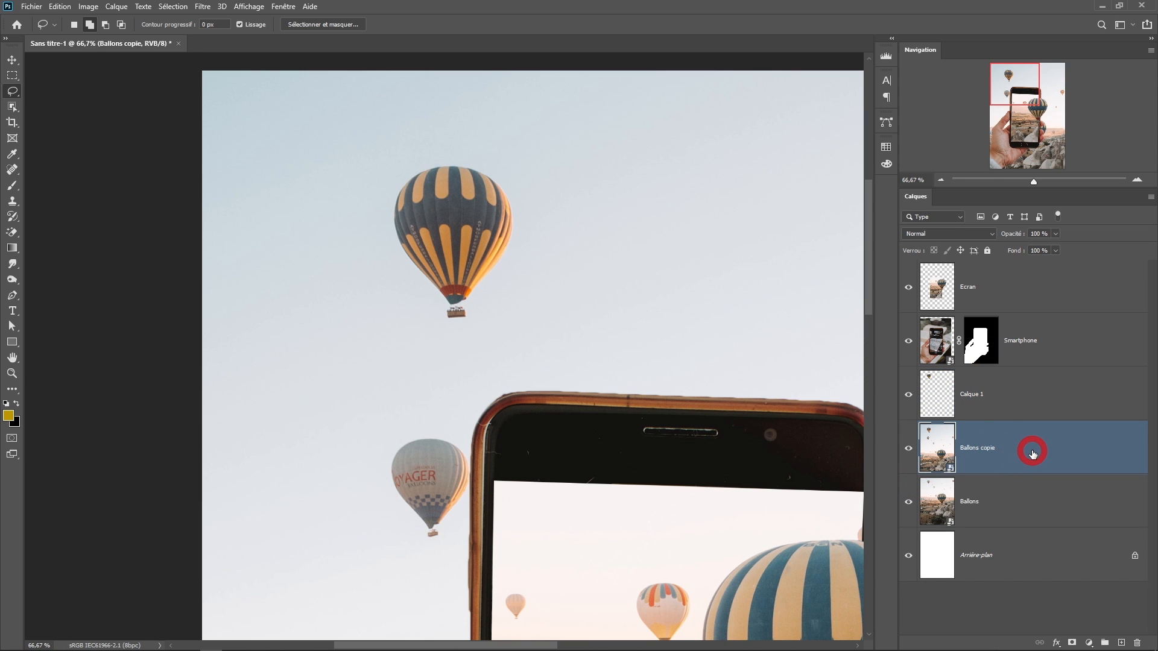
drag(1037, 454, 1136, 640)
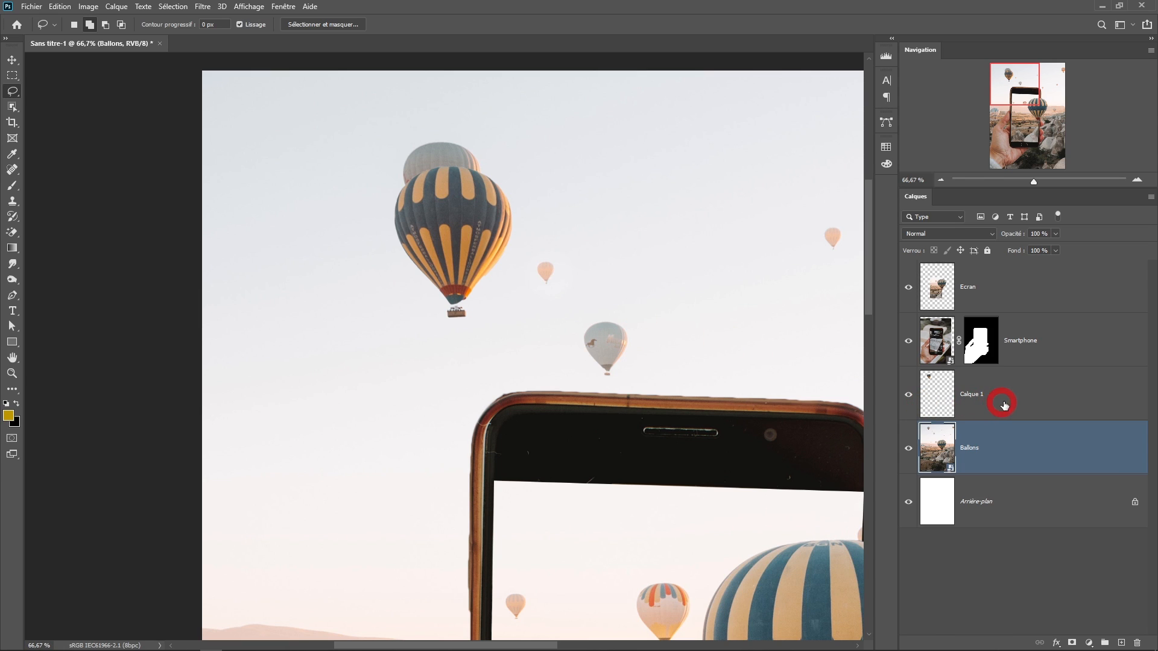
click(996, 395)
double_click(975, 398)
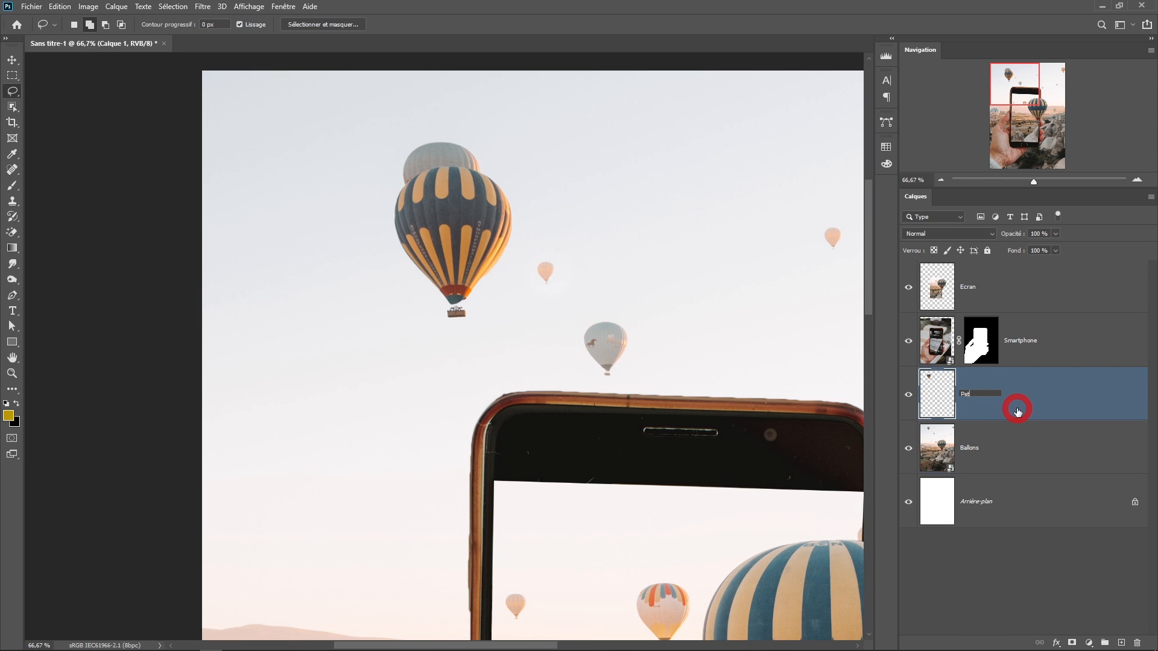
click(223, 121)
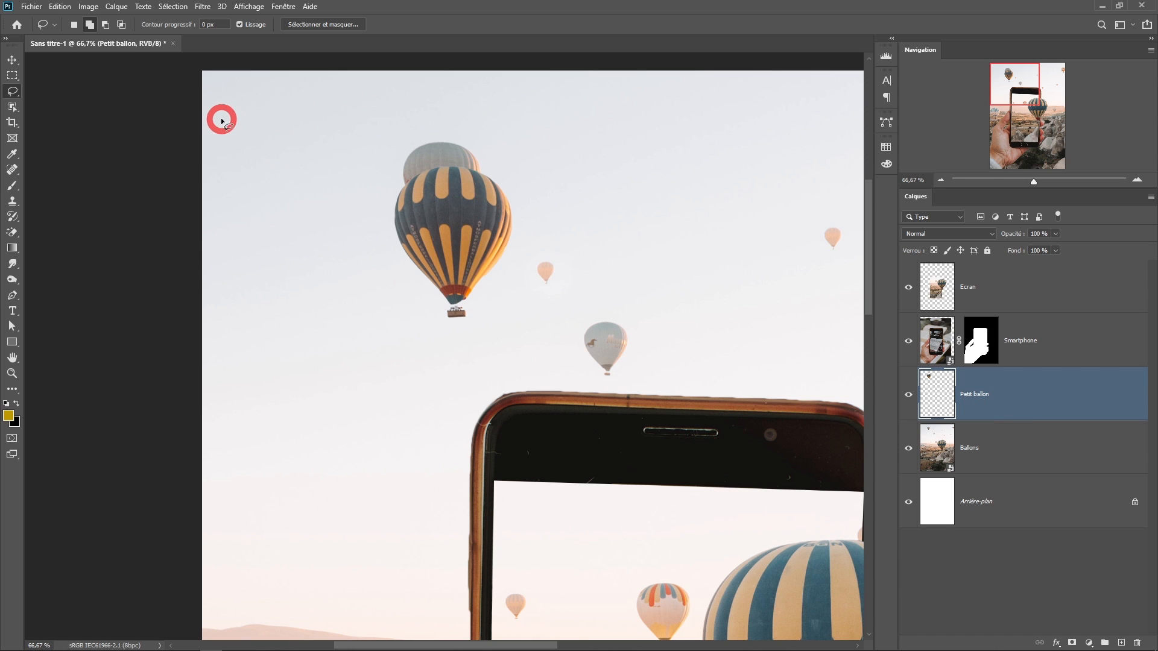
Move the small striped balloon down so it sits partly behind the phone's upper-left corner.
click(8, 60)
click(361, 230)
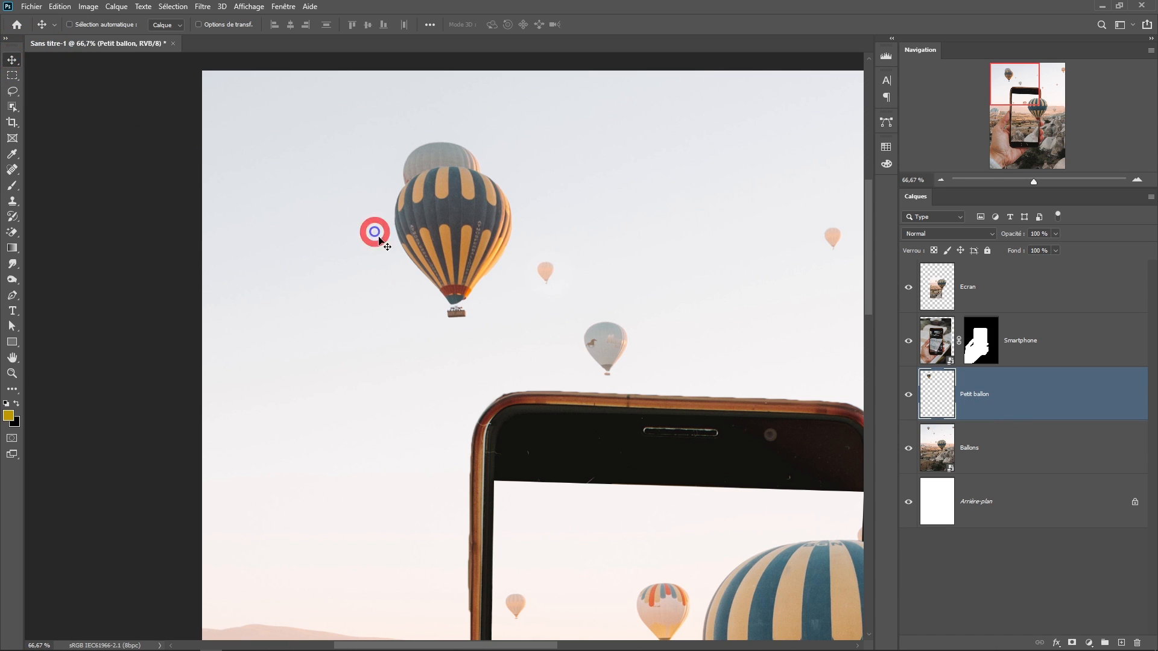
mouse_move(444, 228)
mouse_down()
mouse_move(455, 332)
mouse_move(472, 343)
mouse_up()
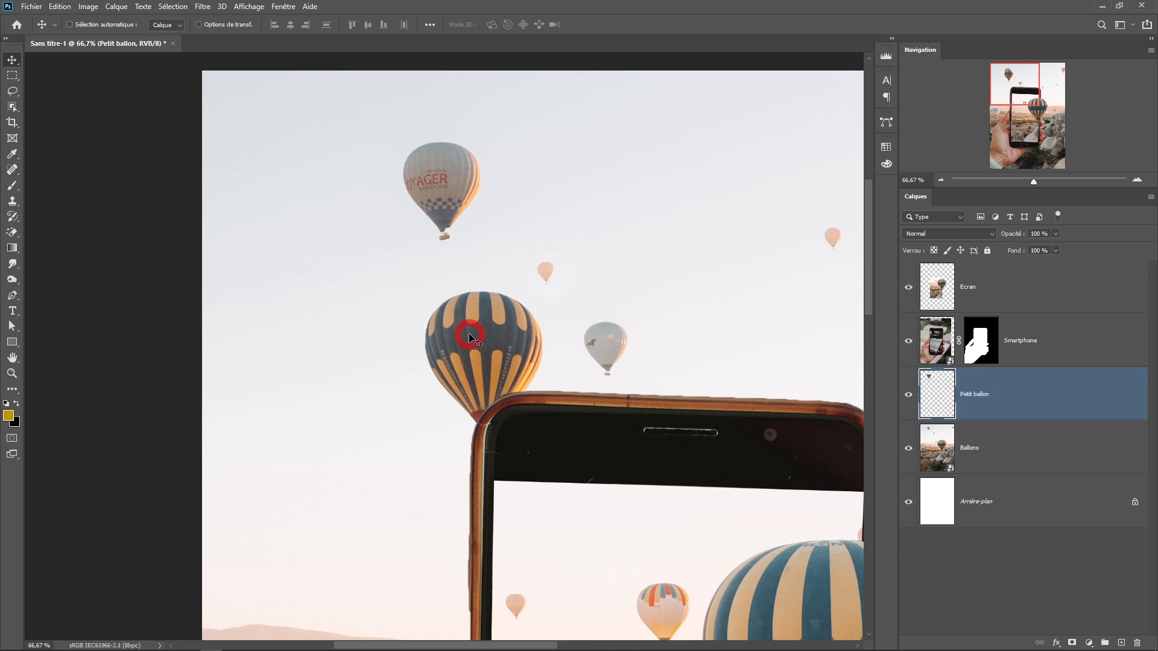
Place the Petit ballon layer above the Smartphone layer and shift the balloon slightly down over the phone's upper-left corner.
drag(586, 518, 469, 289)
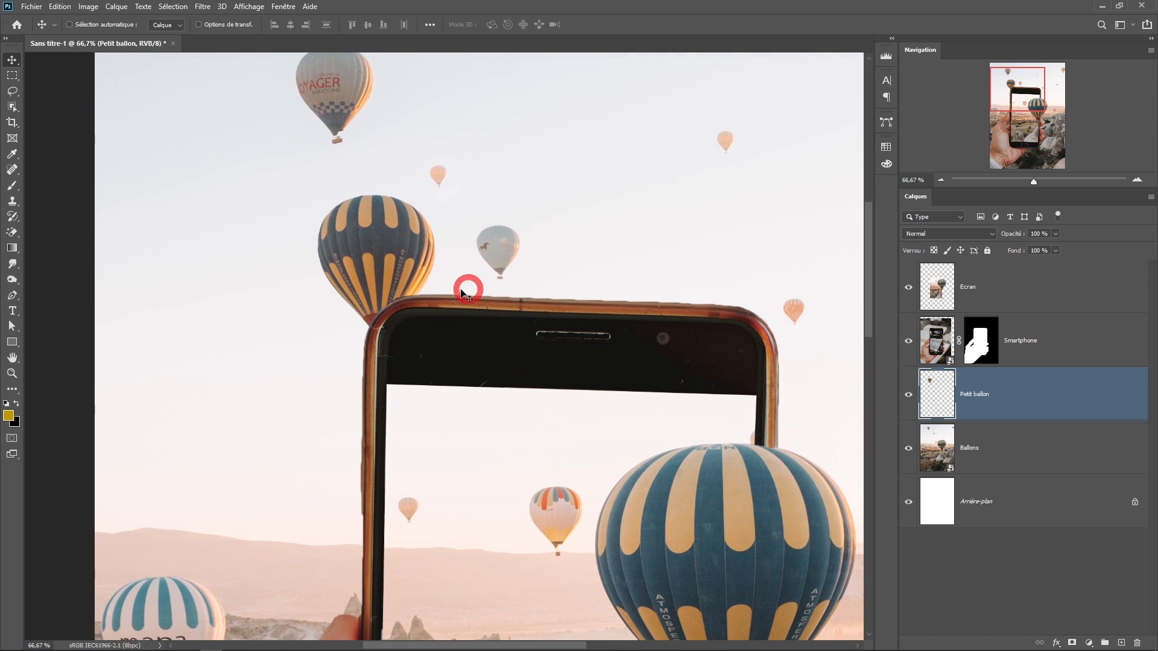
click(969, 388)
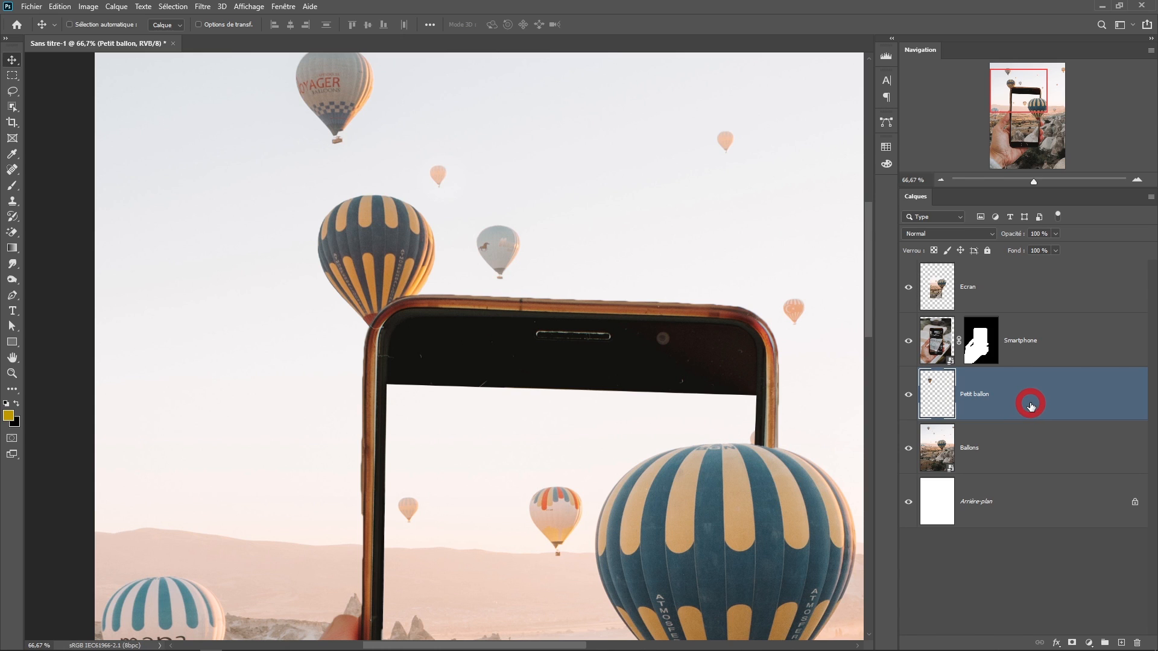
drag(1027, 406, 1027, 310)
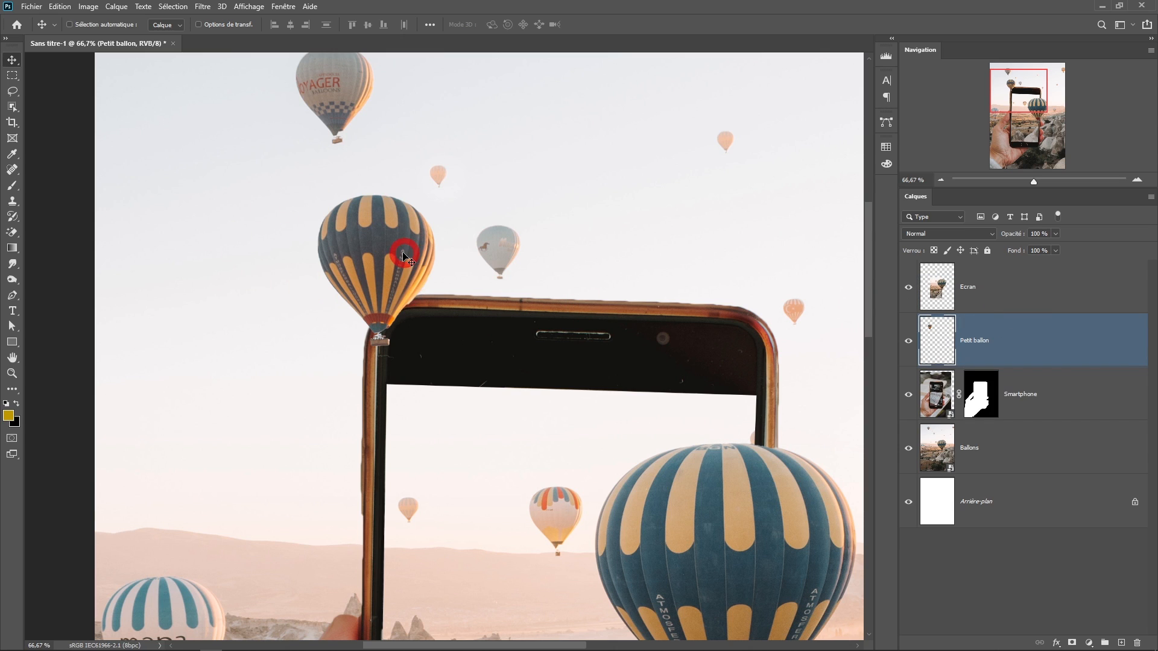
drag(389, 258, 401, 278)
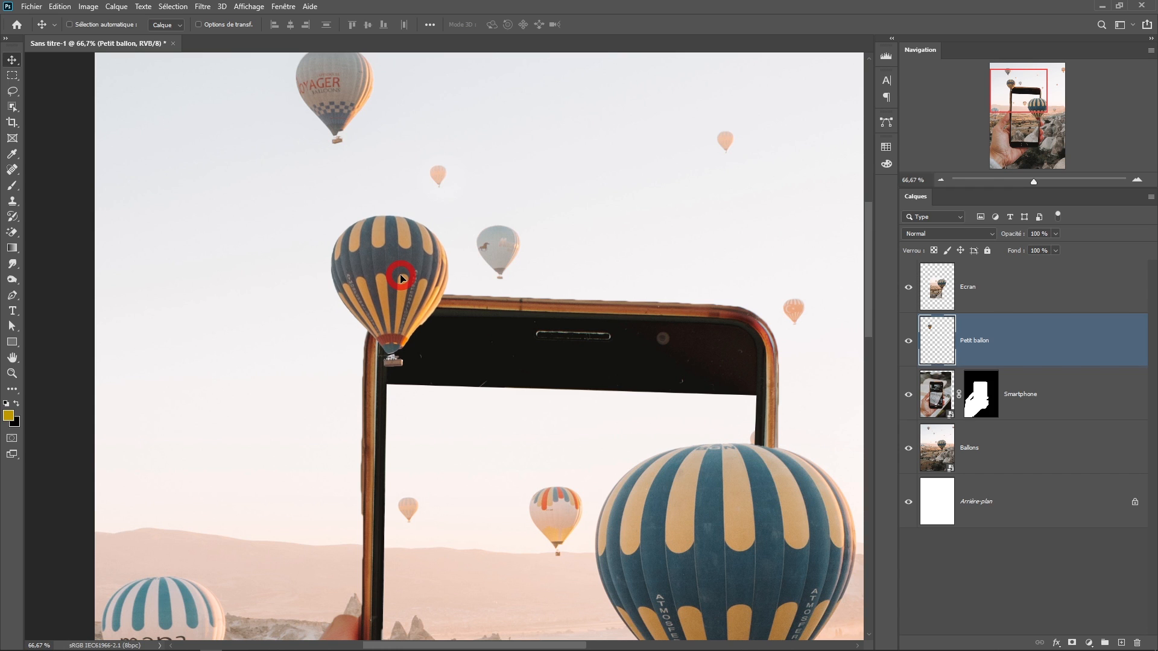
scroll(496, 343, down, 2)
drag(518, 365, 392, 196)
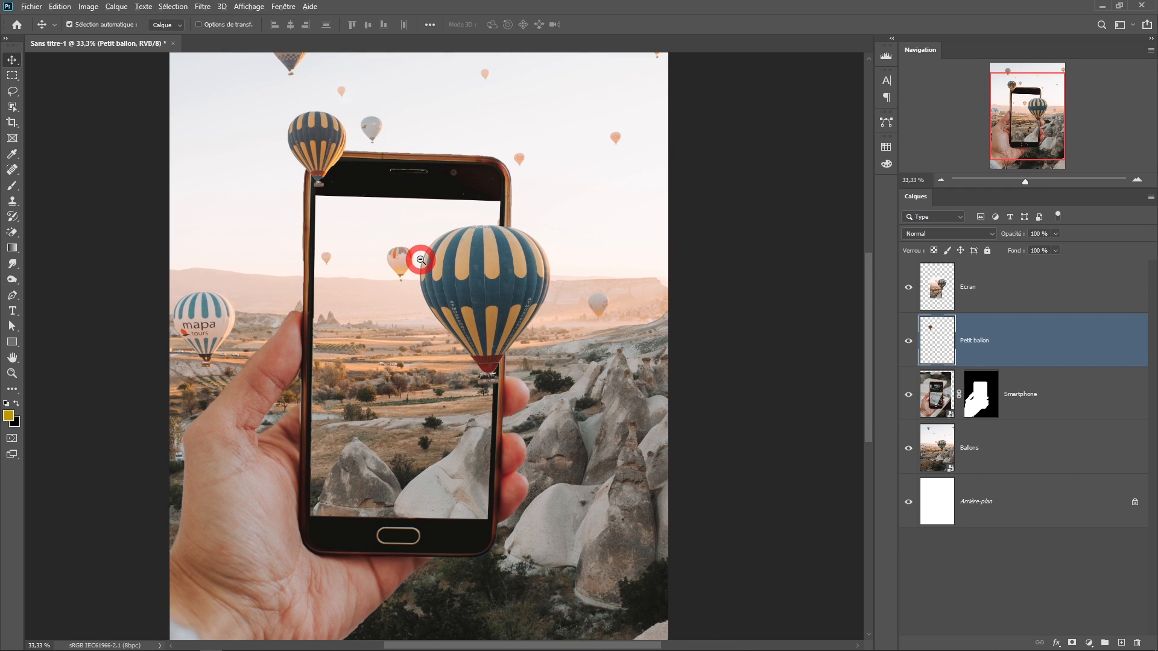
scroll(422, 261, down, 1)
drag(371, 281, 362, 310)
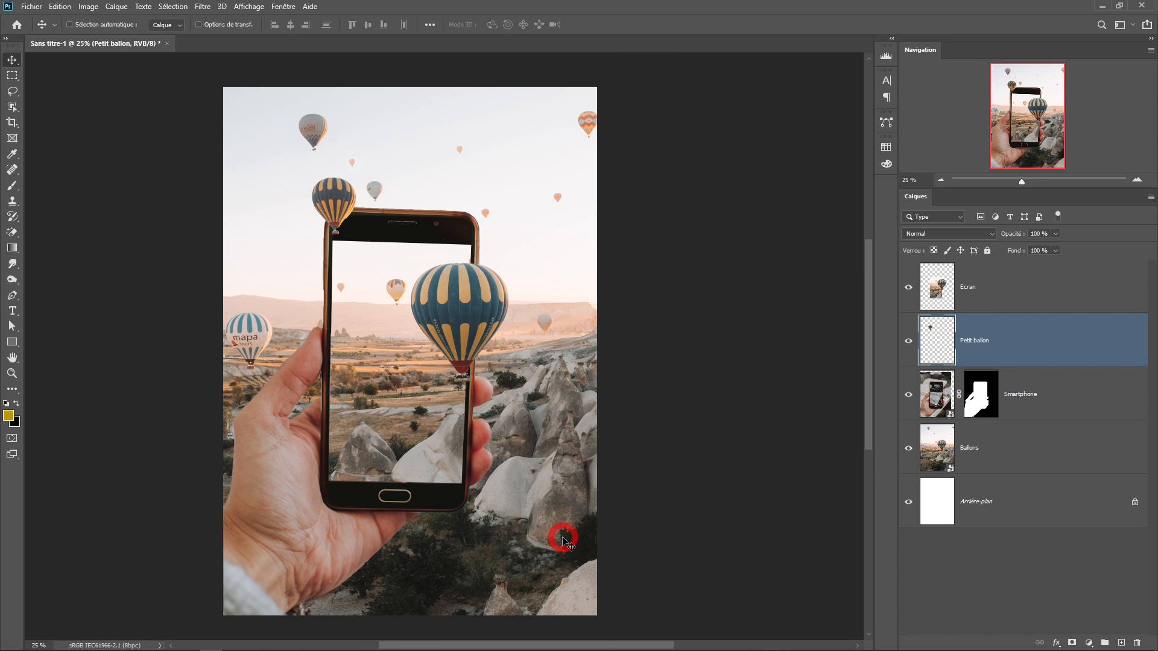
Try a Field Blur (Flou de profondeur de champ) of 160 px on the Ballons layer.
click(1013, 458)
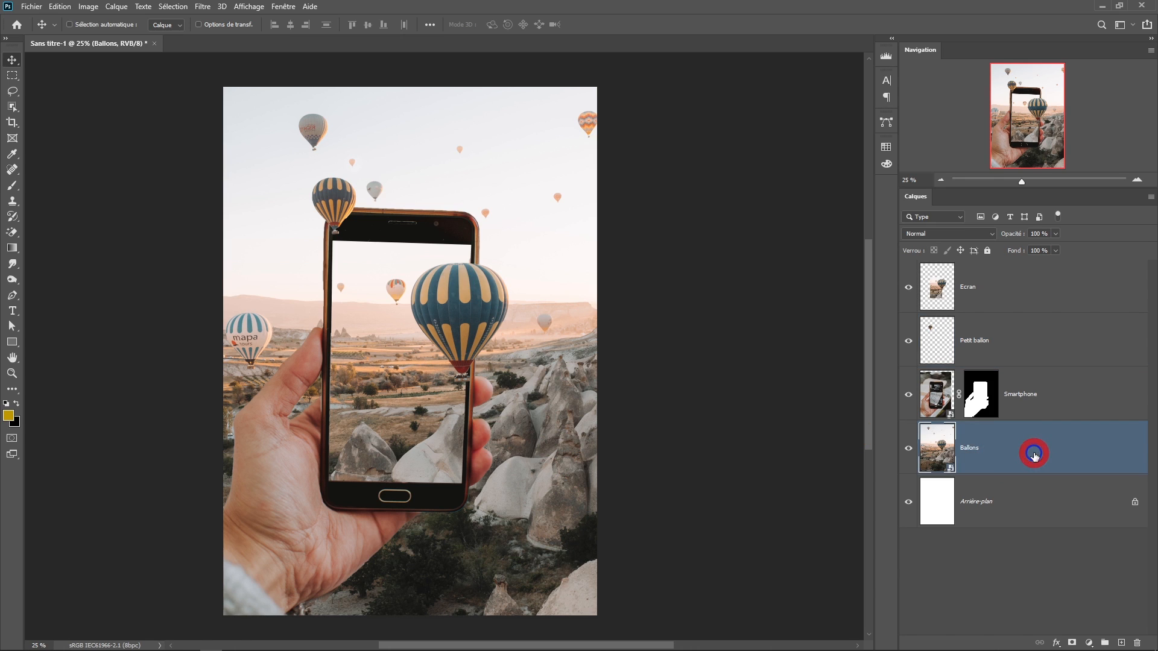
click(993, 456)
click(203, 7)
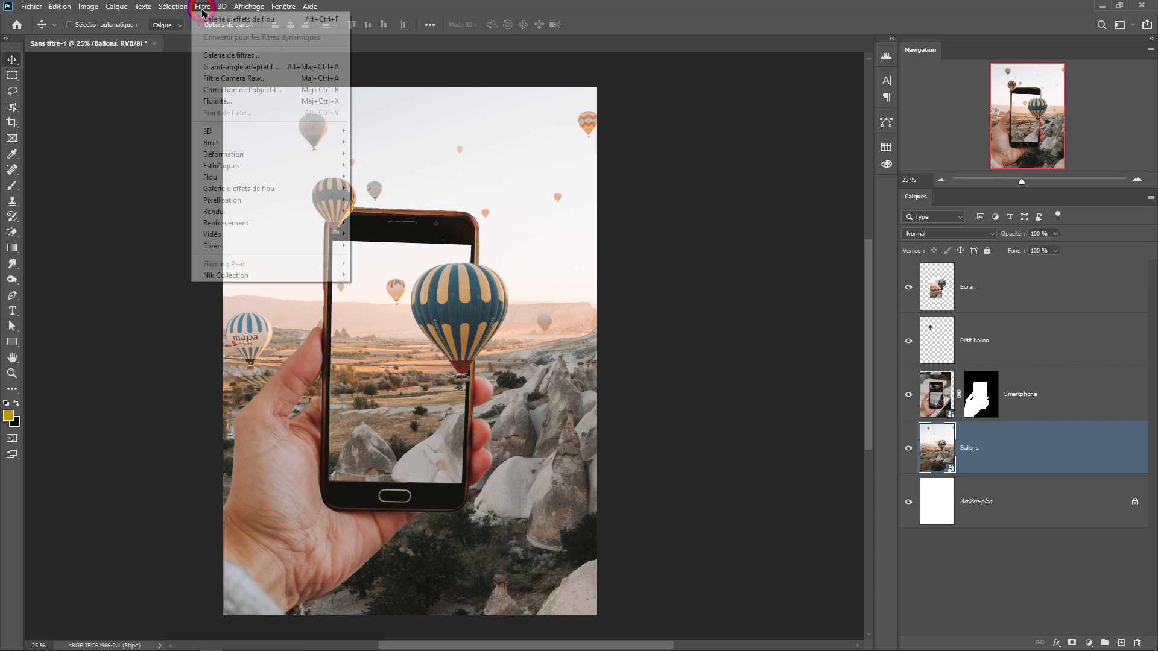
mouse_move(223, 189)
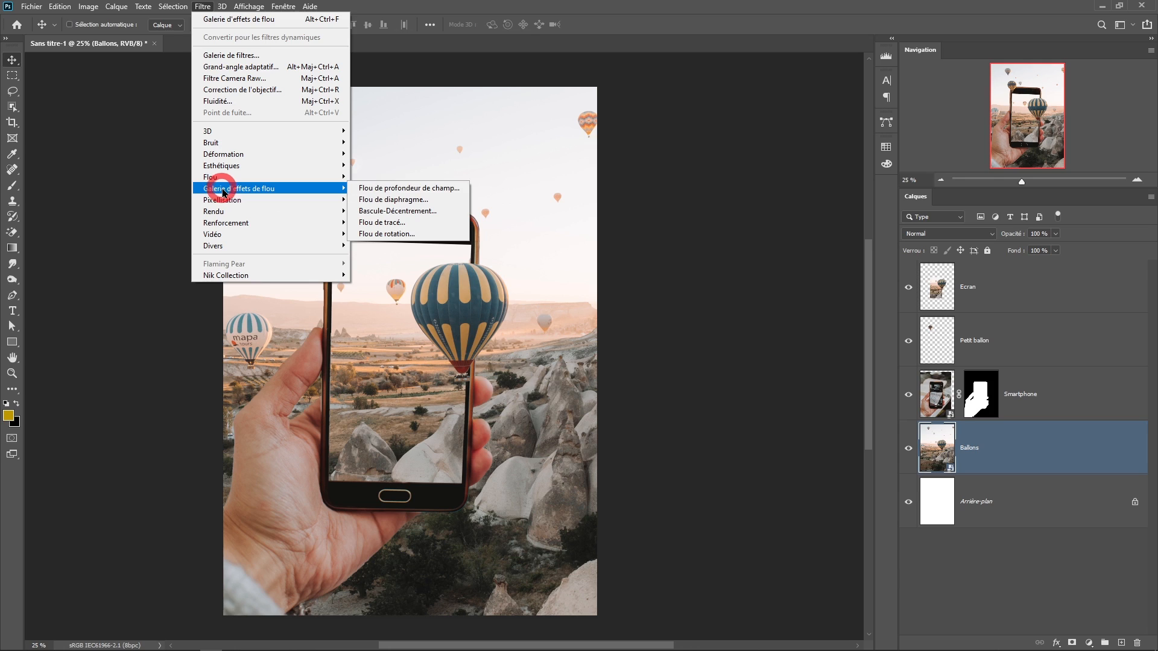
click(402, 190)
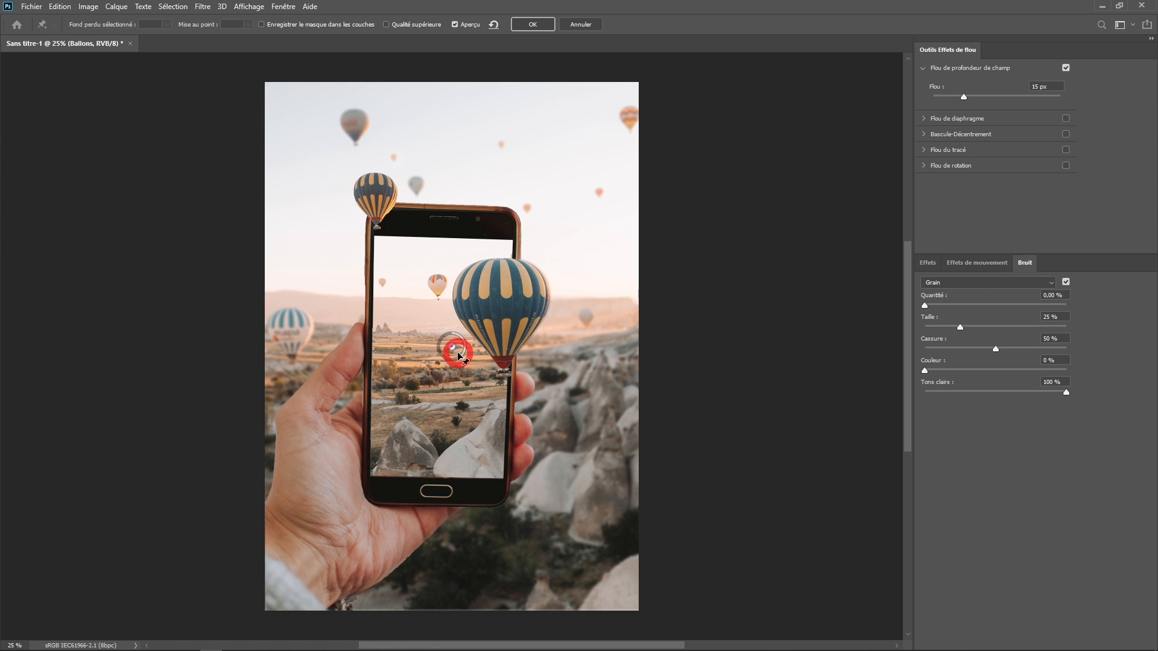
mouse_move(458, 360)
mouse_down()
mouse_move(434, 348)
mouse_move(446, 352)
mouse_up()
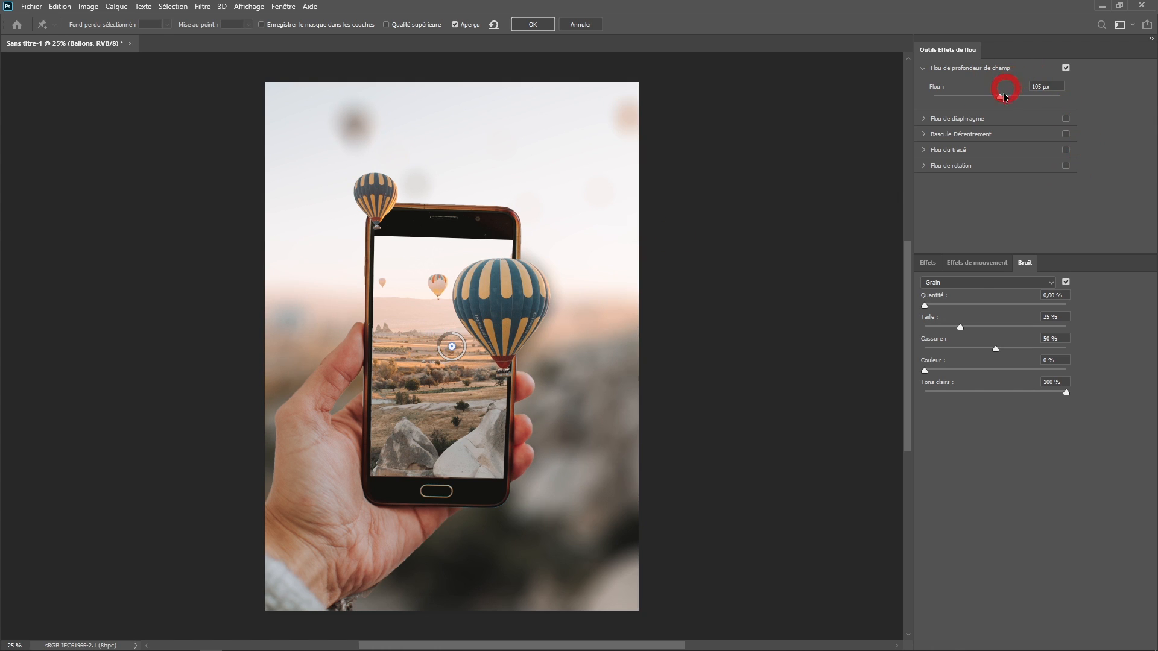
drag(1000, 98, 1013, 97)
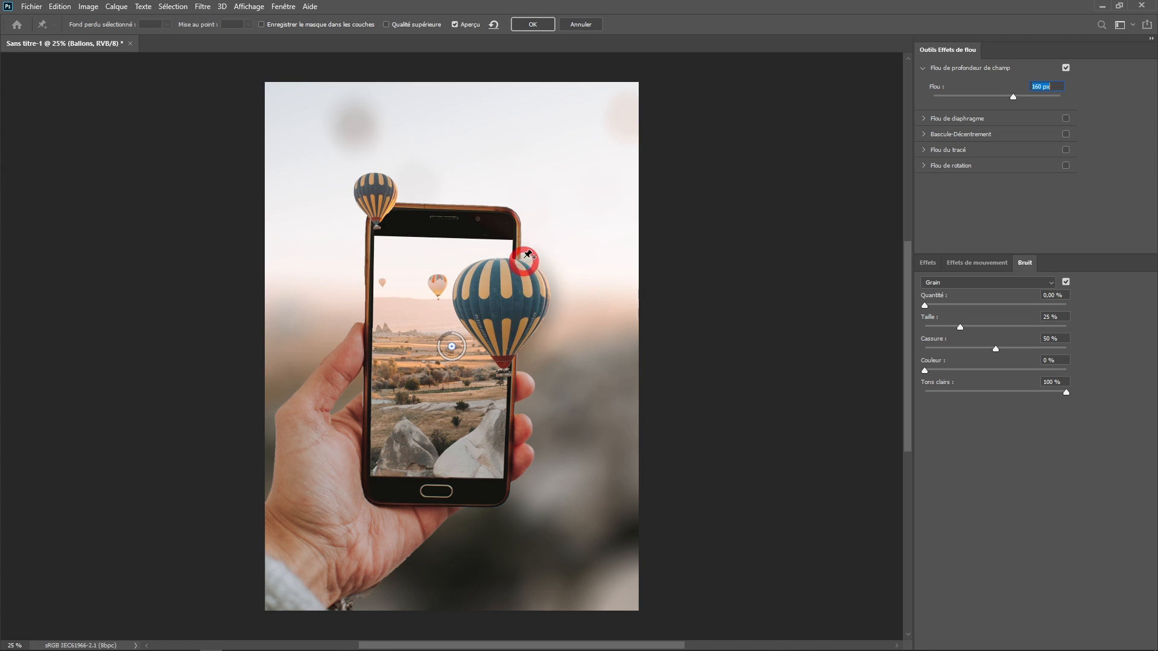
click(579, 24)
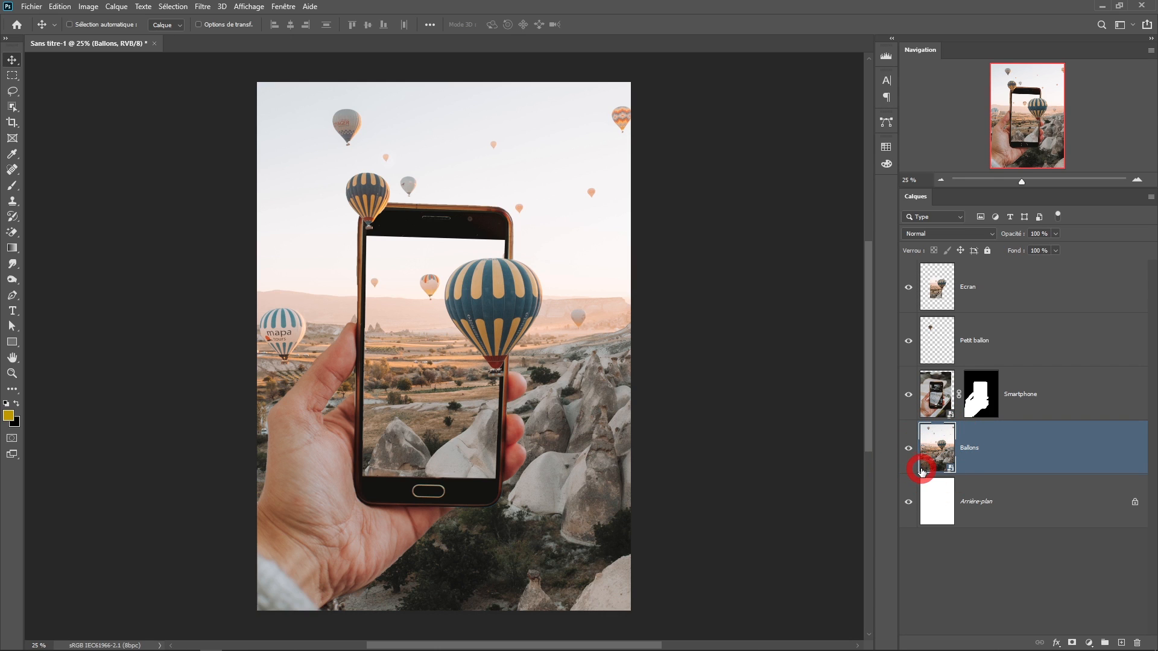
Hide the Ecran, Petit ballon and Smartphone layers and add an empty layer directly above Ballons.
drag(911, 288, 901, 418)
click(911, 394)
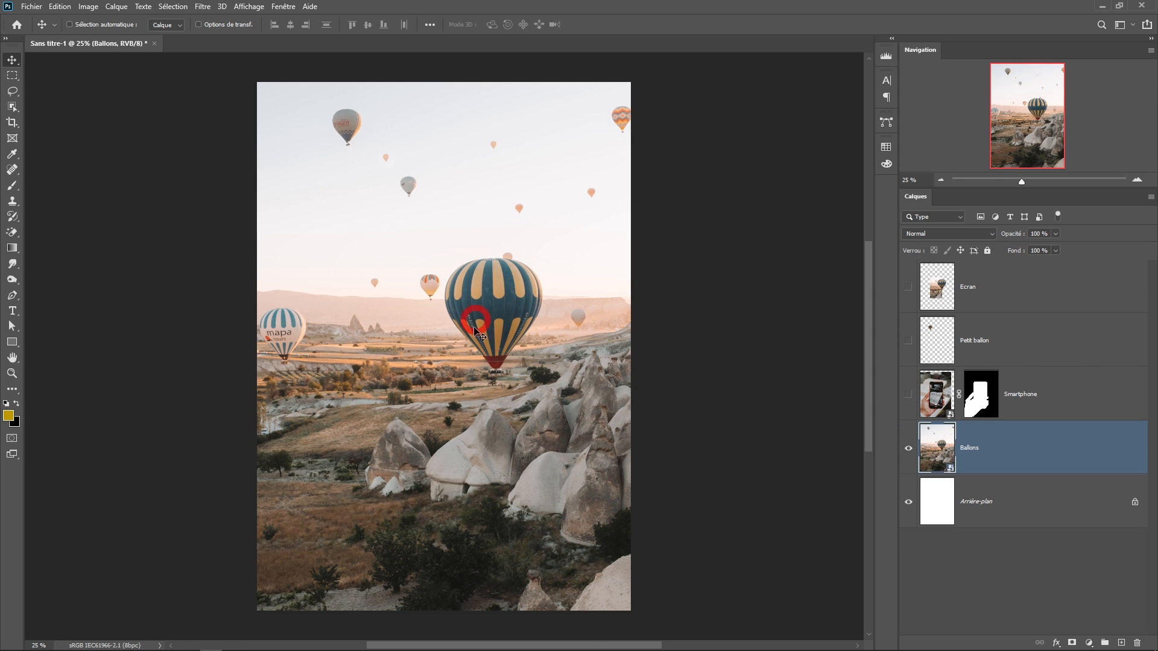
scroll(478, 320, up, 2)
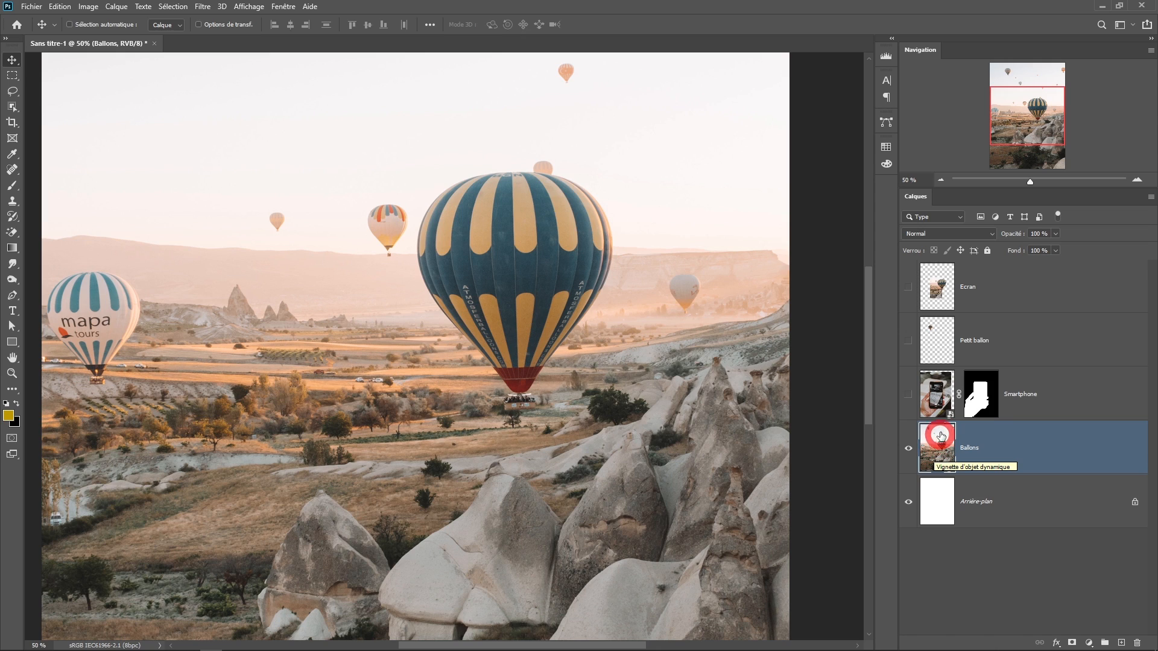
click(1122, 643)
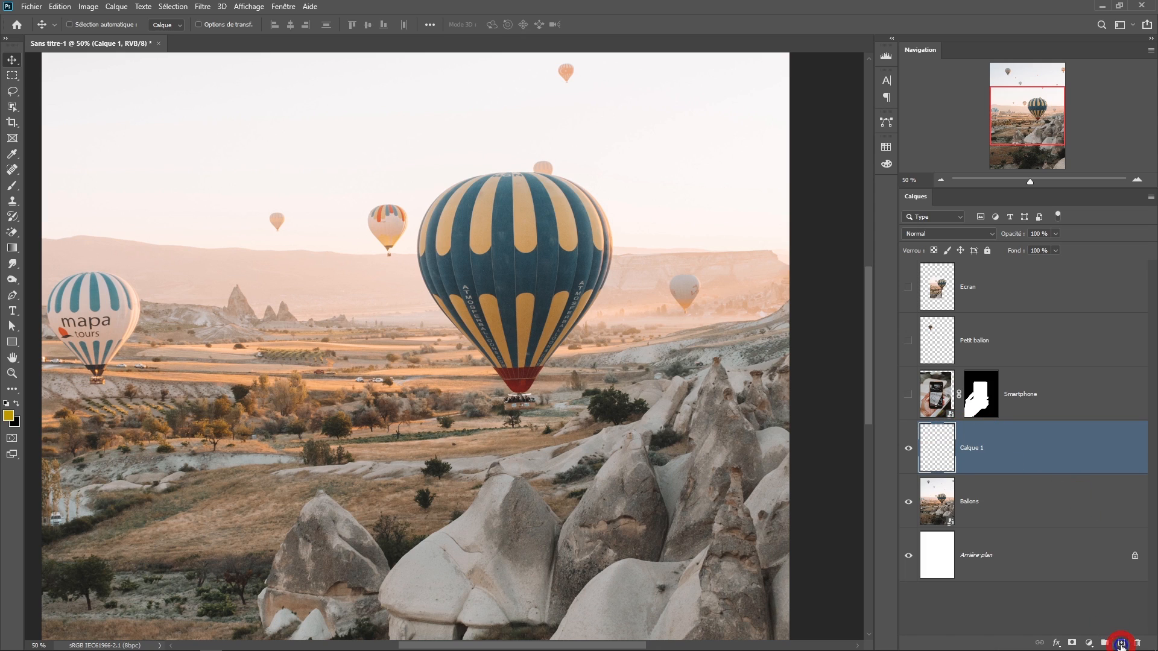
Set up the Healing Brush with Remplacer mode and a brush size of 186 px.
drag(12, 173, 66, 183)
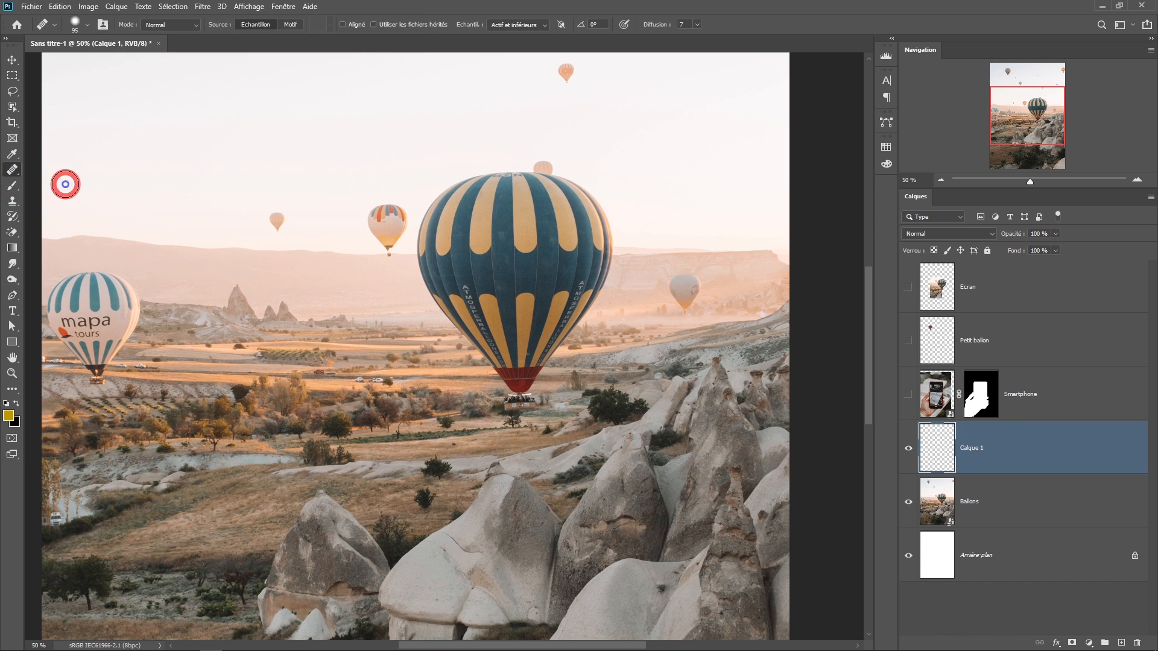
click(178, 30)
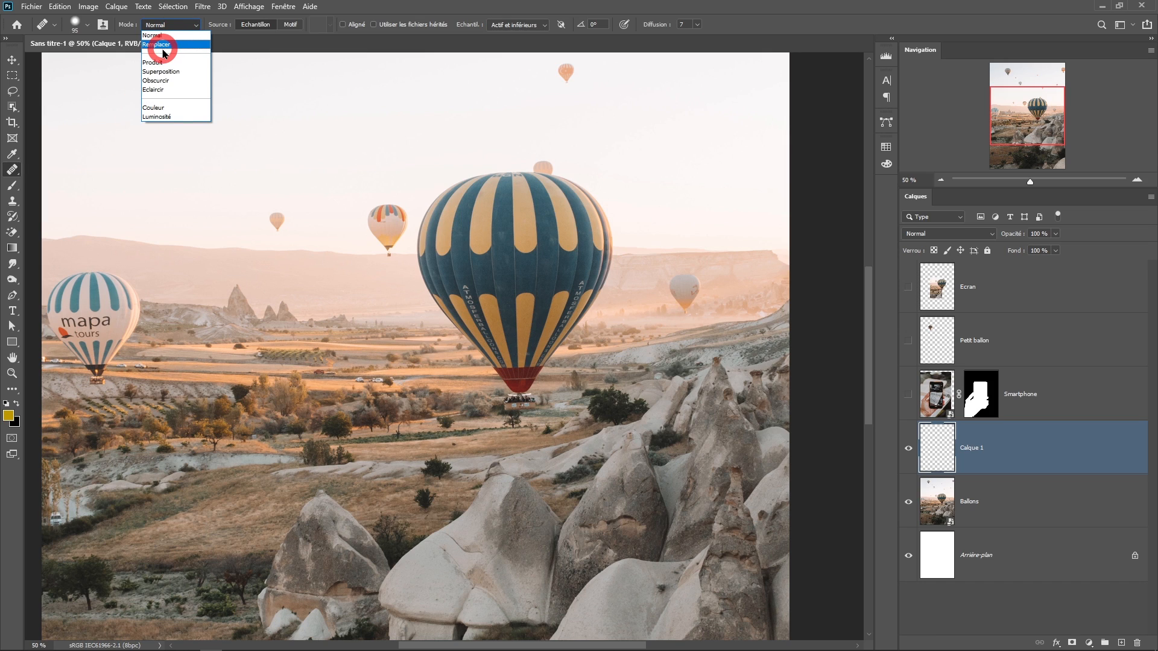
click(163, 53)
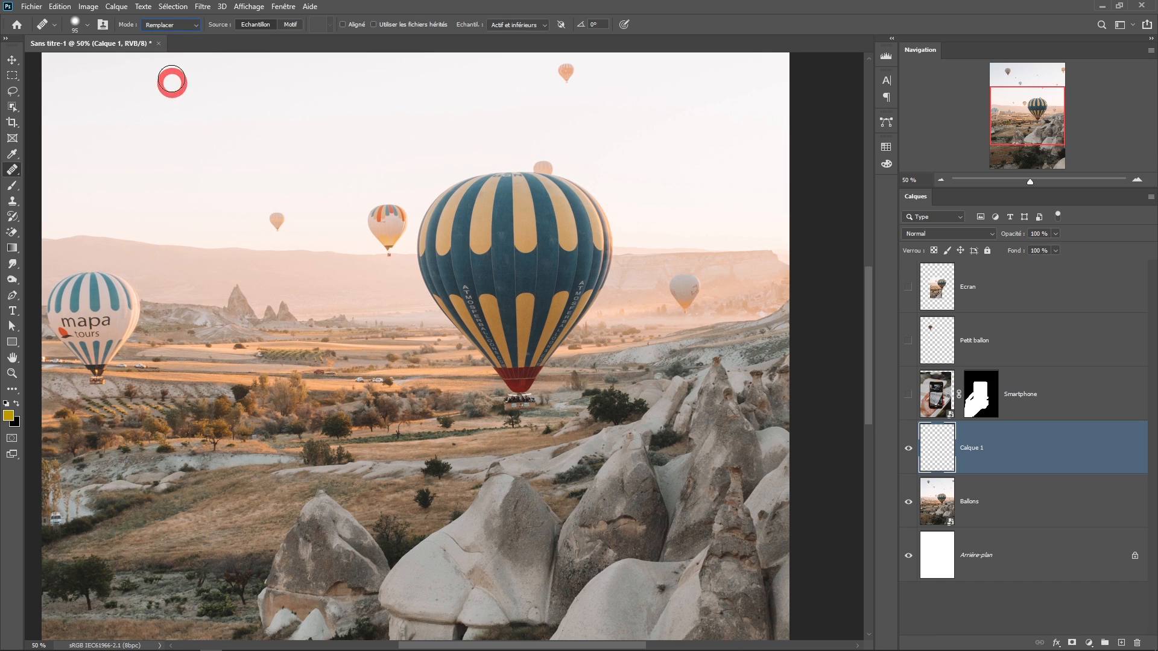
right_click(186, 132)
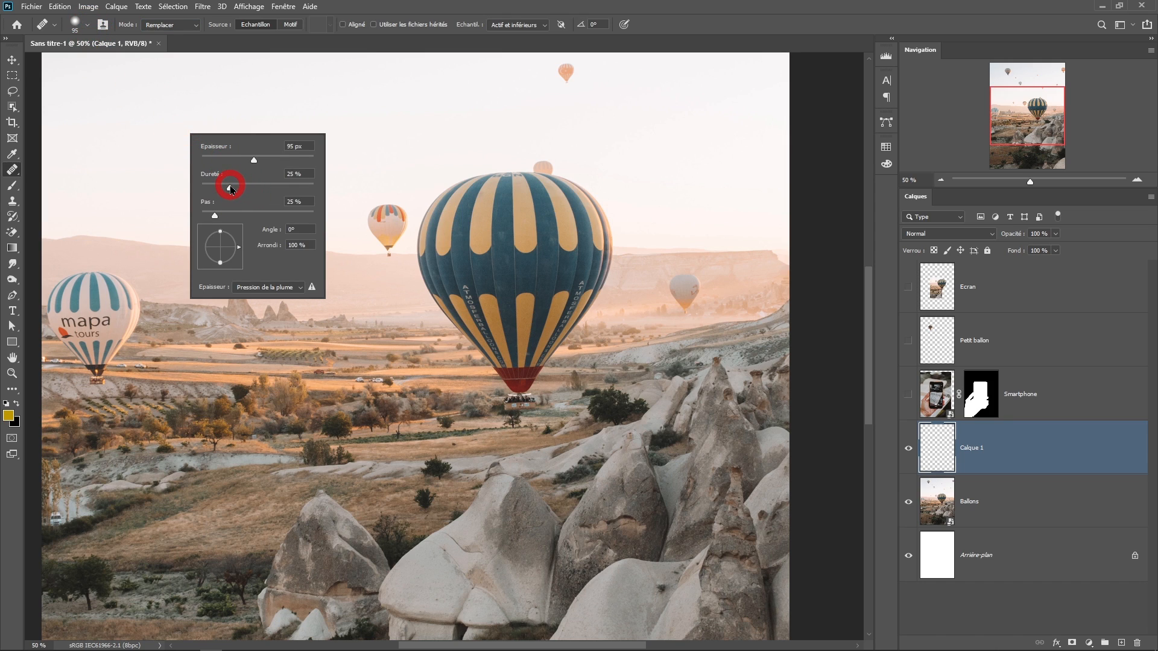
click(269, 167)
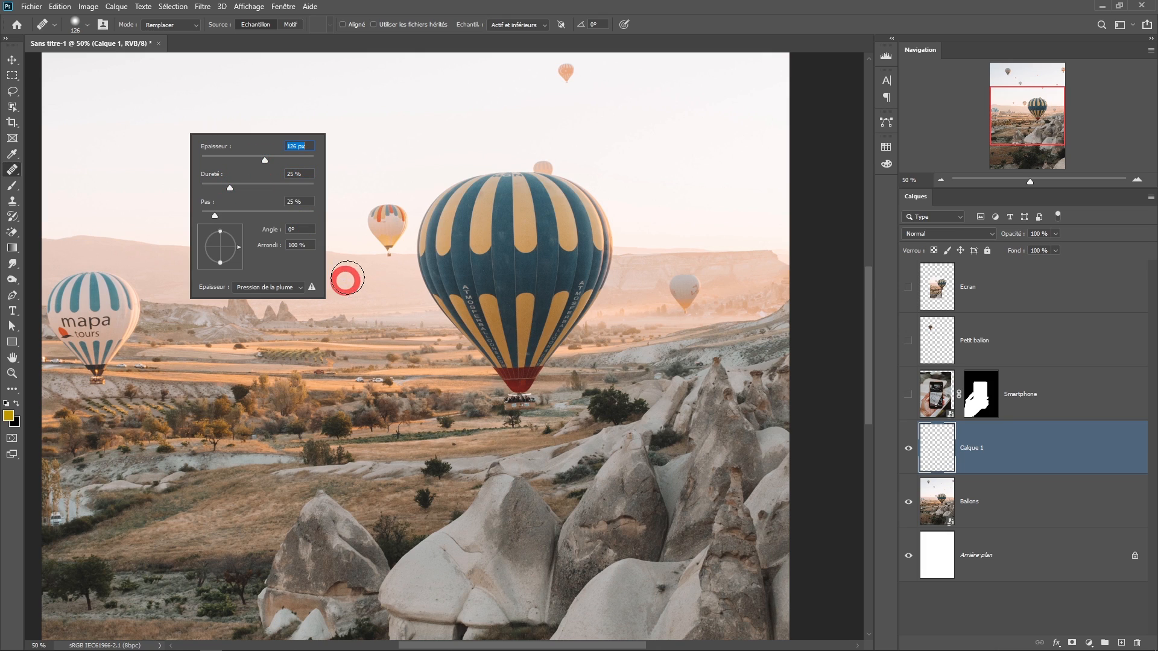
click(266, 155)
drag(283, 161, 284, 160)
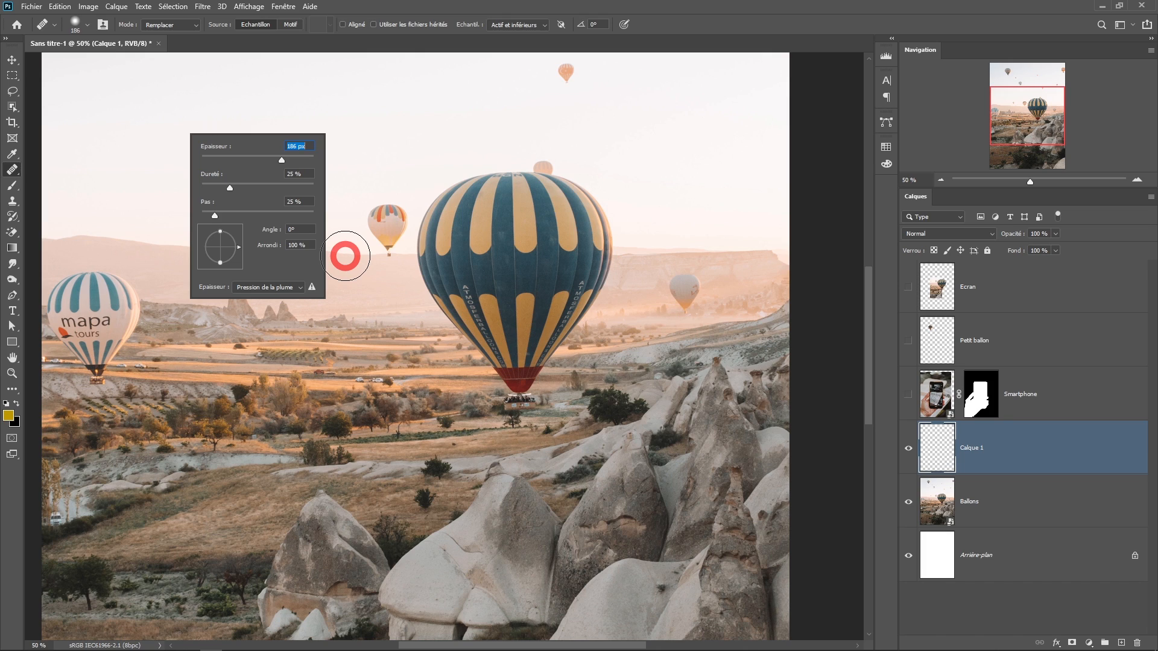
click(401, 8)
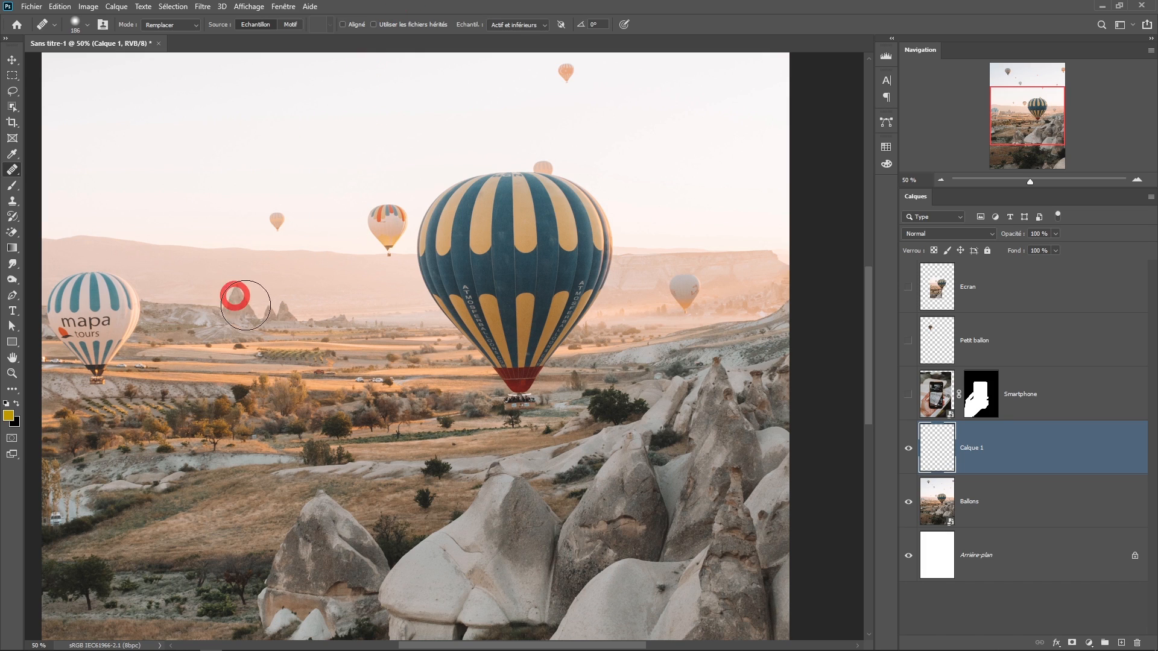
Paint out the upper-left part of the large balloon on Calque 1, using a source sampled along the ridge line to its left.
alt+click(315, 252)
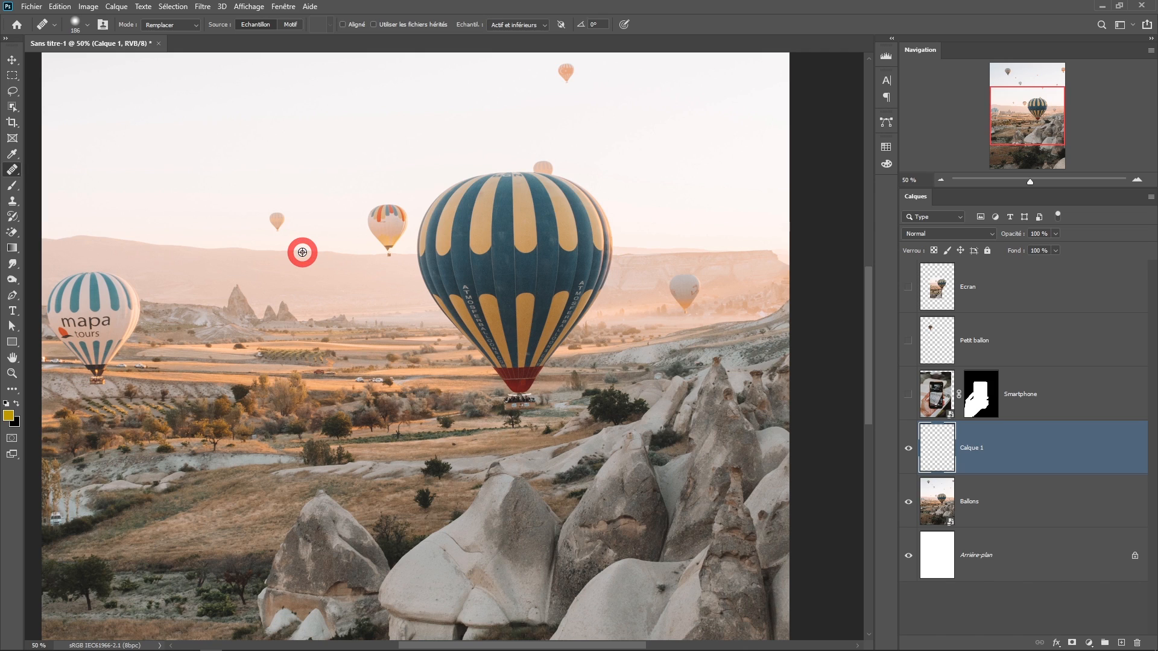
mouse_move(304, 254)
mouse_down()
mouse_move(597, 243)
mouse_move(486, 258)
mouse_up()
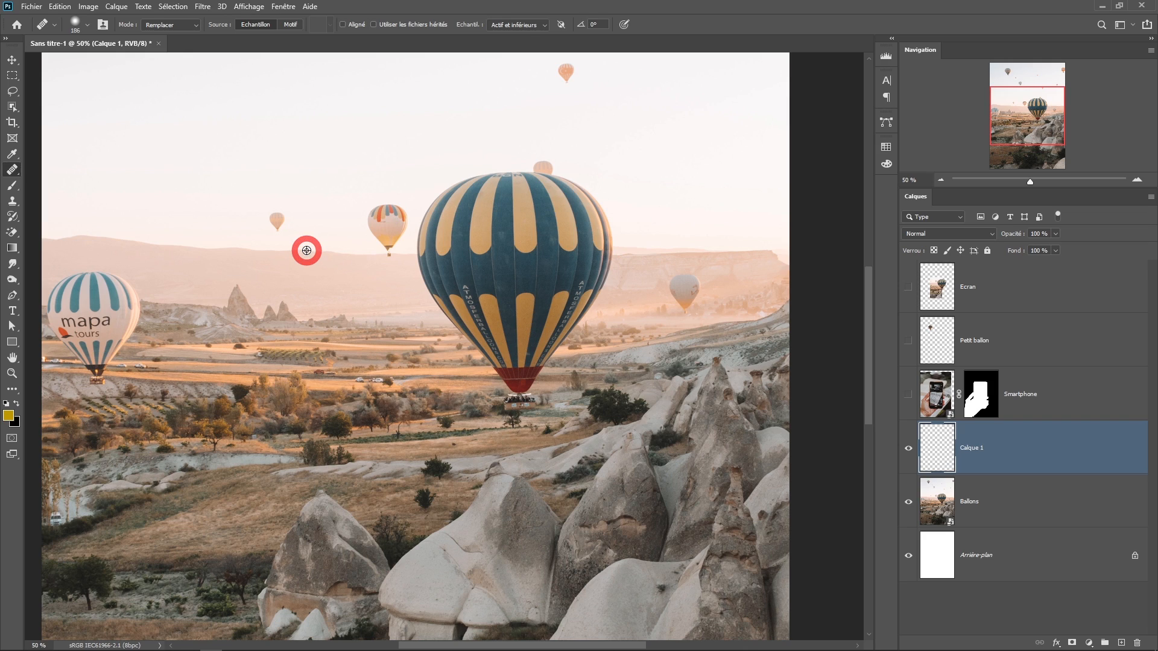
alt+click(182, 245)
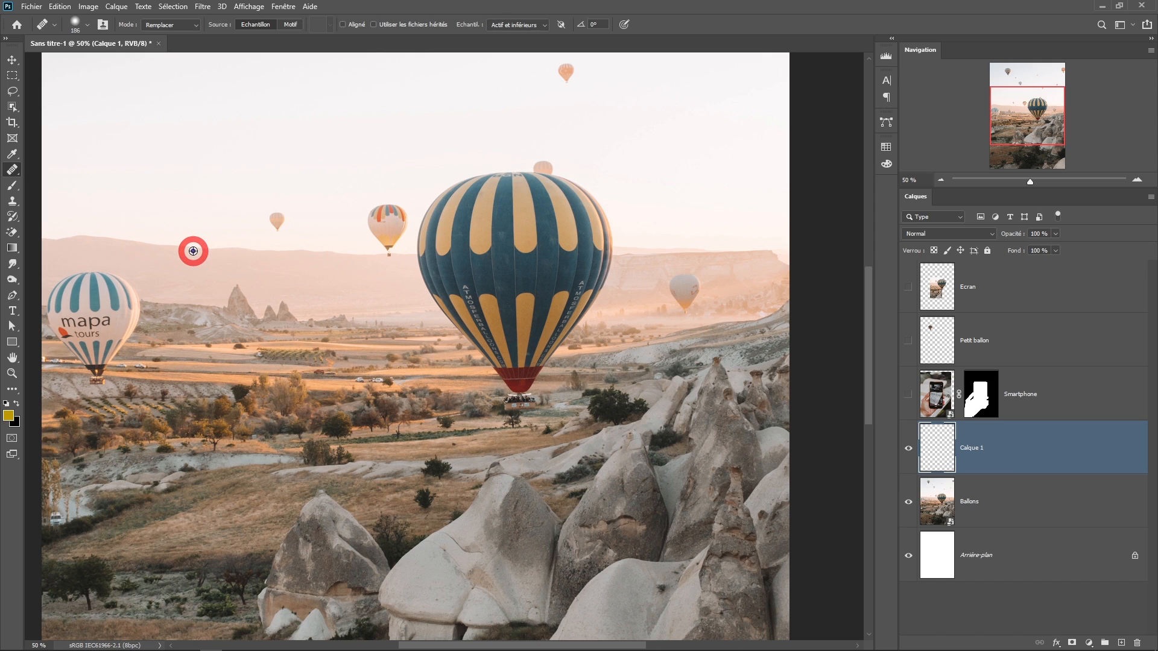
click(431, 254)
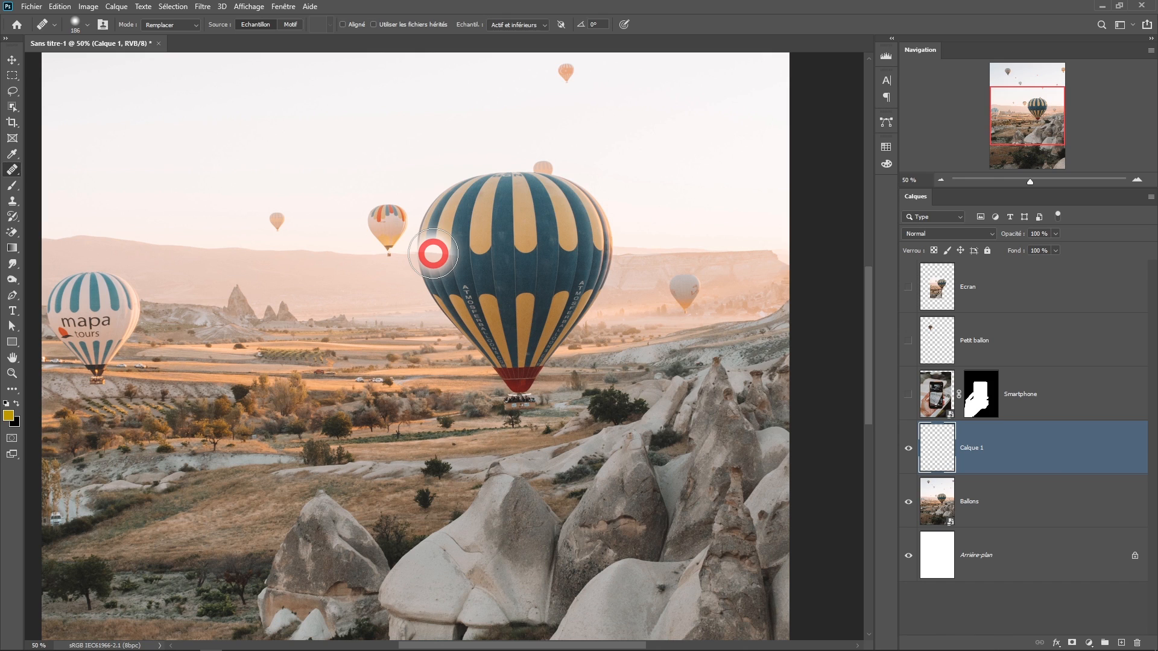
mouse_move(431, 254)
mouse_down()
mouse_move(463, 251)
mouse_move(455, 216)
mouse_move(430, 243)
mouse_move(458, 168)
mouse_move(451, 263)
mouse_move(428, 272)
mouse_move(458, 283)
mouse_move(439, 278)
mouse_move(502, 258)
mouse_move(493, 184)
mouse_move(496, 265)
mouse_up()
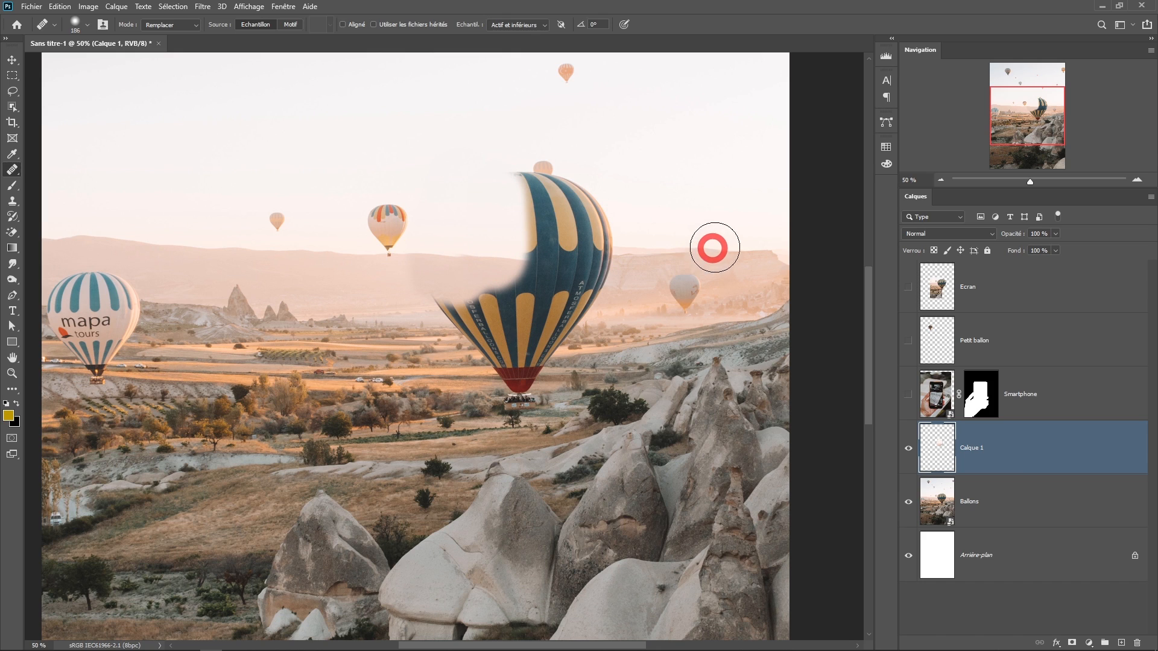
Paint out the rest of the large balloon's upper half with sources sampled from the ridge and sky to its right.
alt+click(719, 250)
mouse_move(612, 261)
mouse_down()
mouse_move(529, 254)
mouse_move(590, 231)
mouse_move(544, 212)
mouse_move(582, 192)
mouse_move(538, 170)
mouse_move(529, 180)
mouse_move(540, 212)
mouse_move(530, 238)
mouse_up()
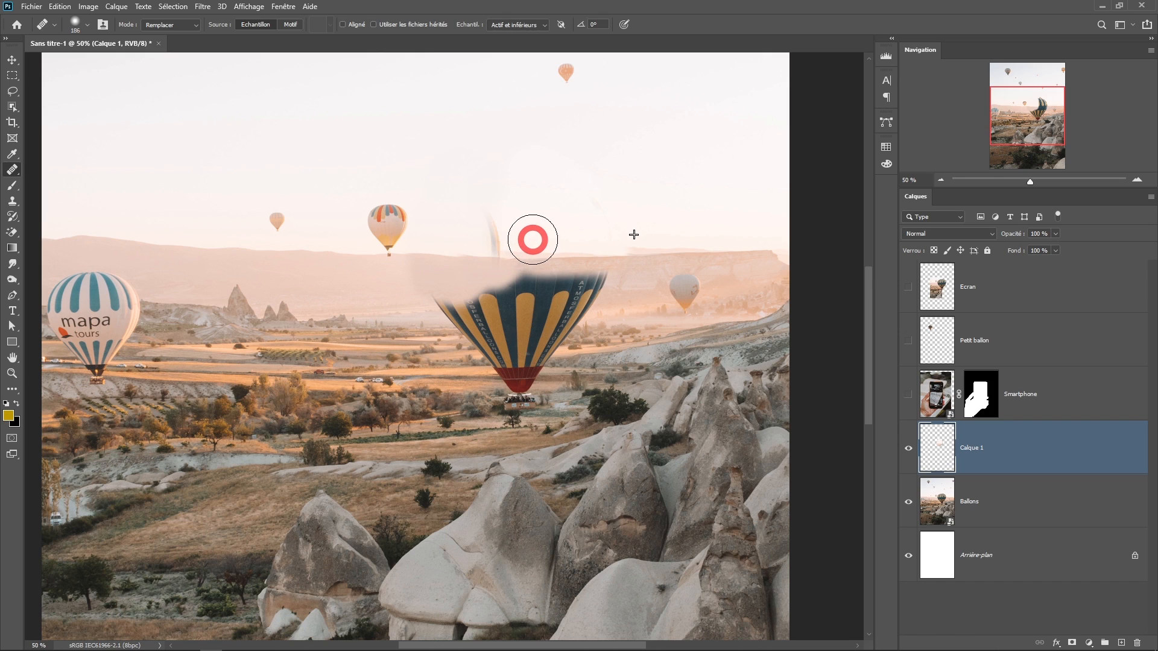
alt+click(607, 203)
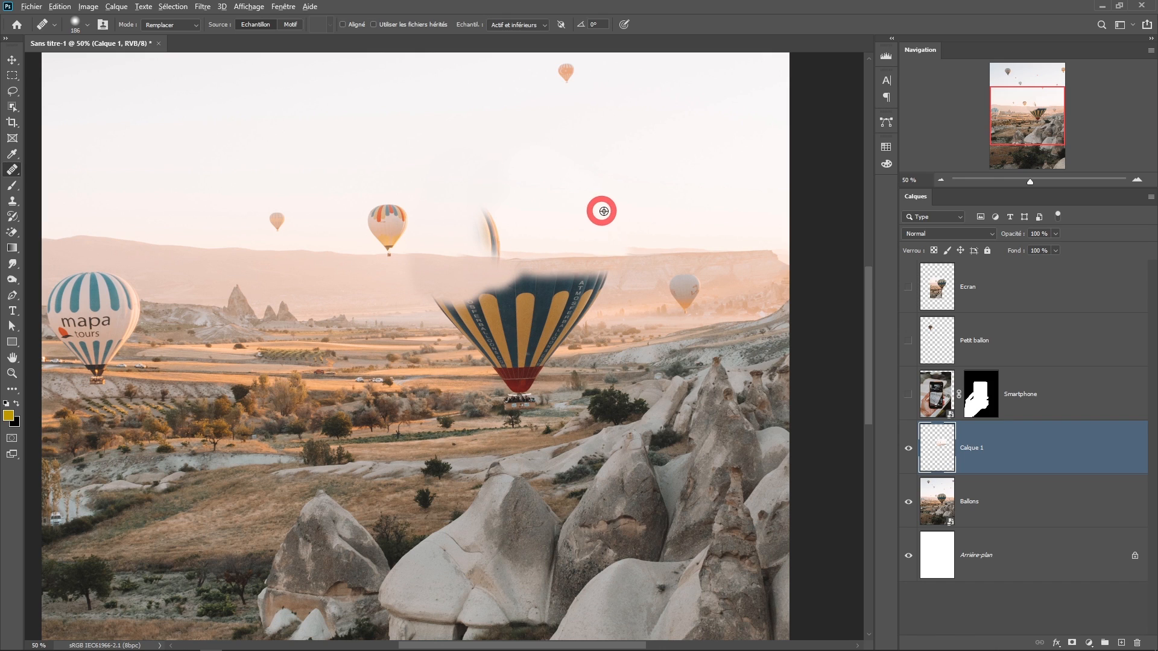
mouse_move(504, 233)
mouse_down()
mouse_move(481, 252)
mouse_move(499, 253)
mouse_move(487, 196)
mouse_move(485, 223)
mouse_up()
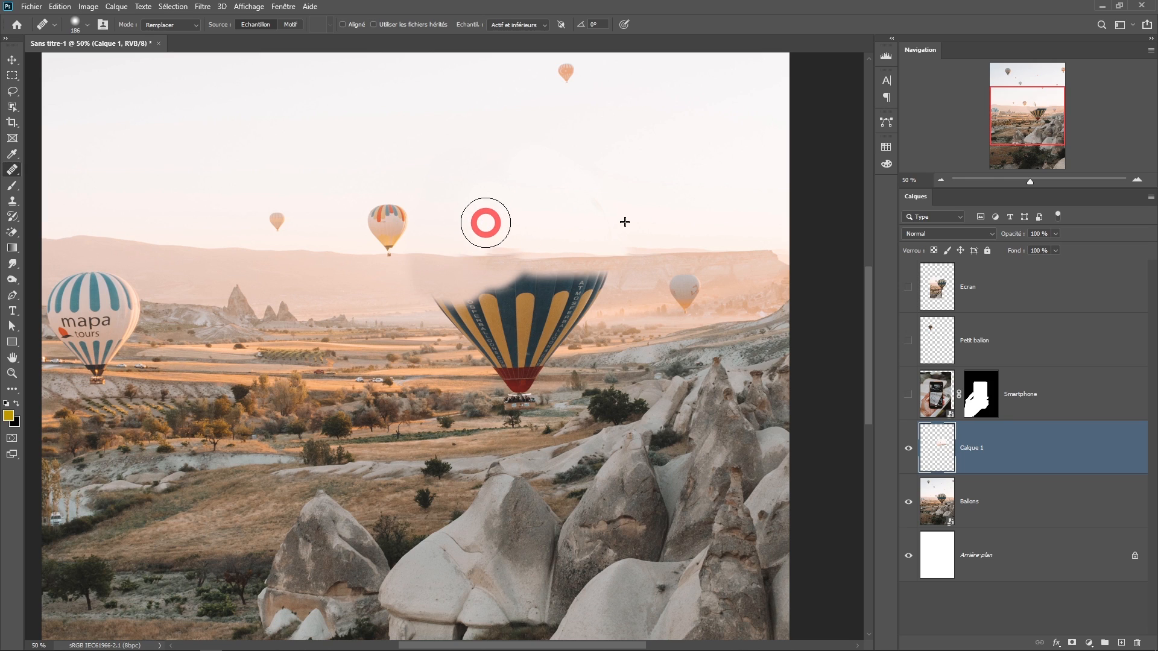
Paint sampled plain over the large balloon's lower half and basket, and hide Calque 1 to compare with the original.
alt+click(362, 317)
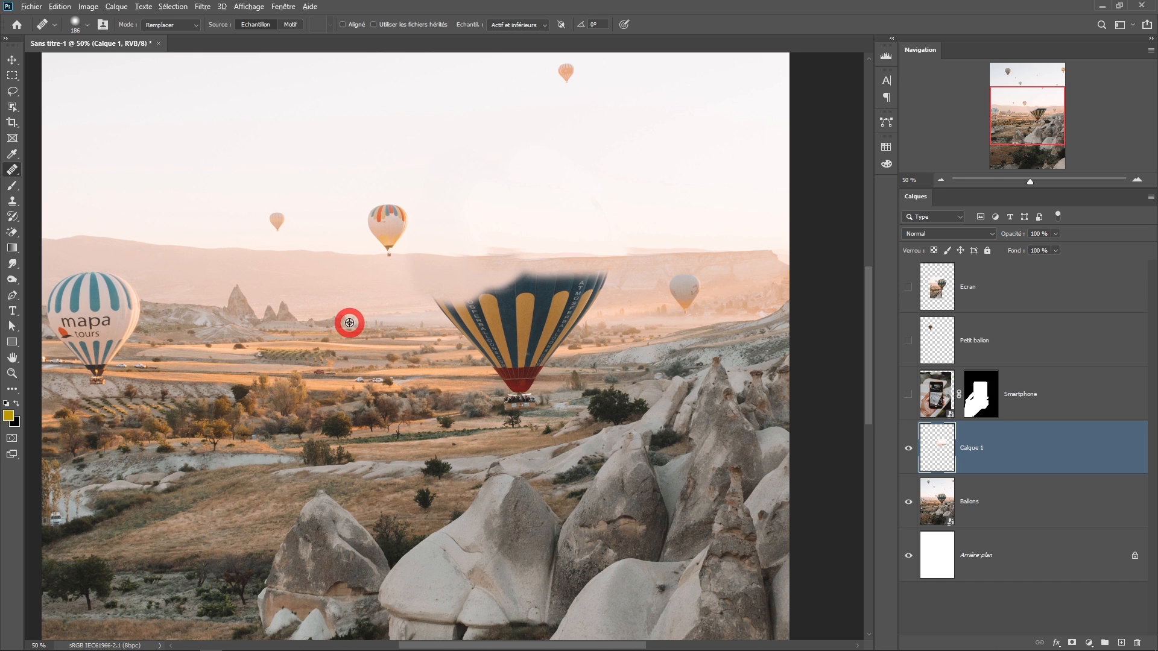
mouse_move(451, 311)
mouse_down()
mouse_move(568, 305)
mouse_move(567, 291)
mouse_move(522, 331)
mouse_move(532, 338)
mouse_move(514, 370)
mouse_move(472, 370)
mouse_up()
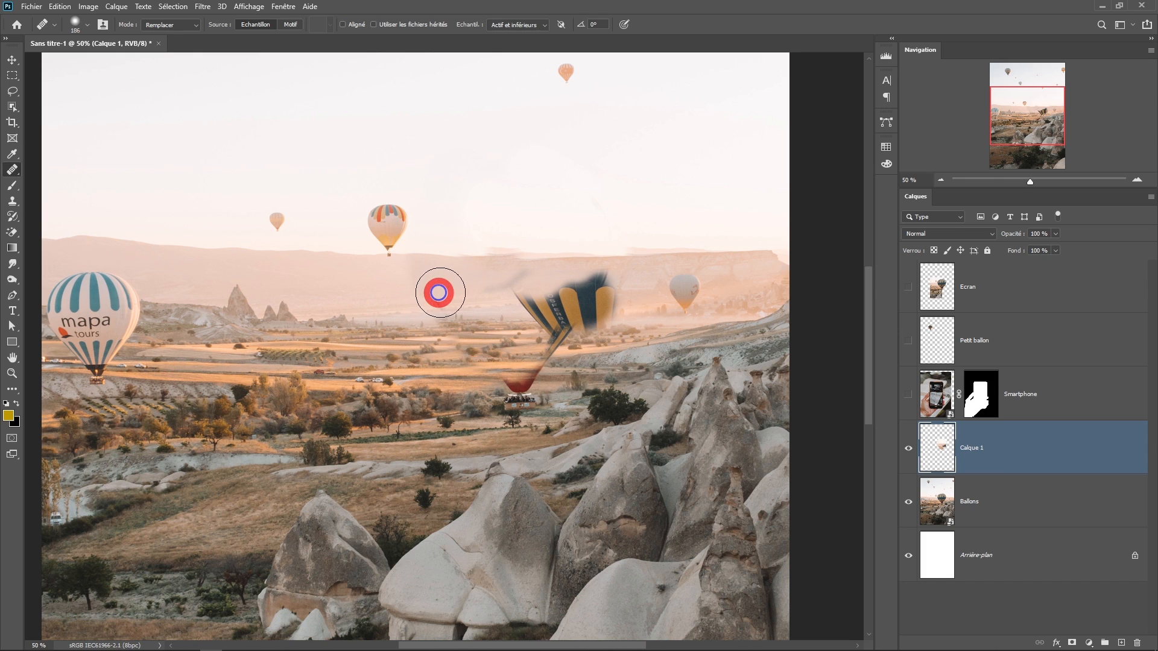
mouse_move(609, 304)
mouse_down()
mouse_move(540, 310)
mouse_move(604, 290)
mouse_move(407, 300)
mouse_move(516, 291)
mouse_move(452, 290)
mouse_move(397, 363)
mouse_move(514, 360)
mouse_move(567, 342)
mouse_move(561, 331)
mouse_move(421, 388)
mouse_move(503, 405)
mouse_move(532, 388)
mouse_move(508, 385)
mouse_move(564, 343)
mouse_move(531, 348)
mouse_move(556, 352)
mouse_move(540, 308)
mouse_move(593, 245)
mouse_move(578, 227)
mouse_move(365, 239)
mouse_move(447, 347)
mouse_move(566, 436)
mouse_move(504, 260)
mouse_move(479, 287)
mouse_move(647, 254)
mouse_move(610, 171)
mouse_move(516, 331)
mouse_move(479, 347)
mouse_move(1012, 463)
mouse_move(960, 478)
mouse_move(963, 458)
mouse_move(844, 462)
mouse_move(877, 476)
mouse_move(904, 457)
mouse_up()
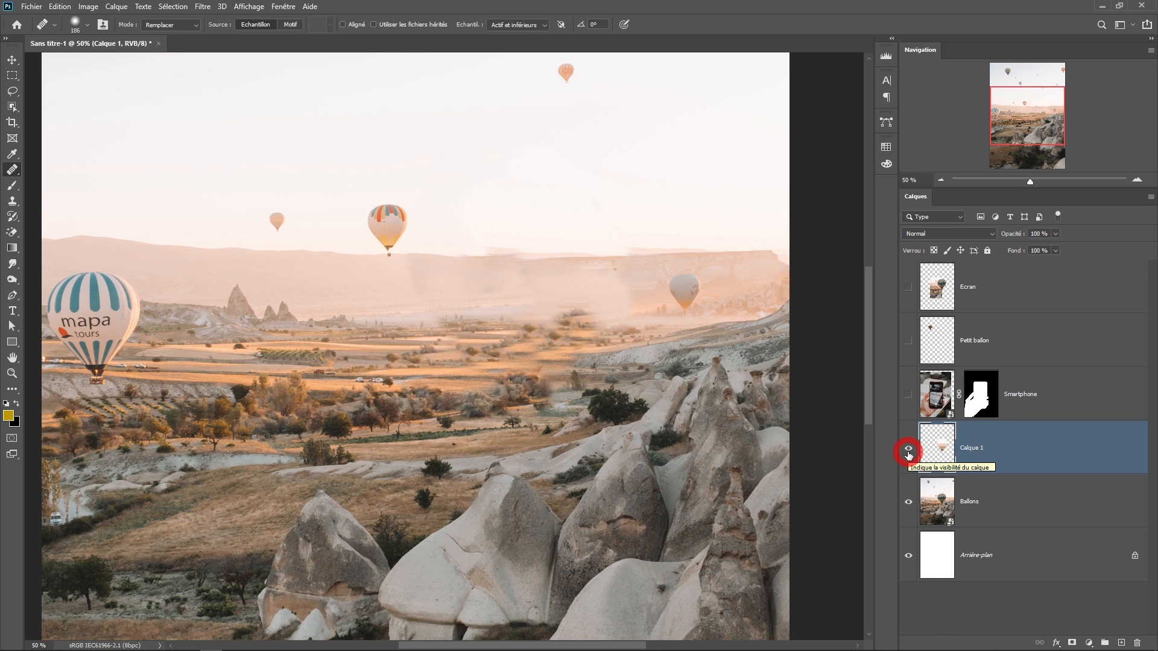
click(909, 452)
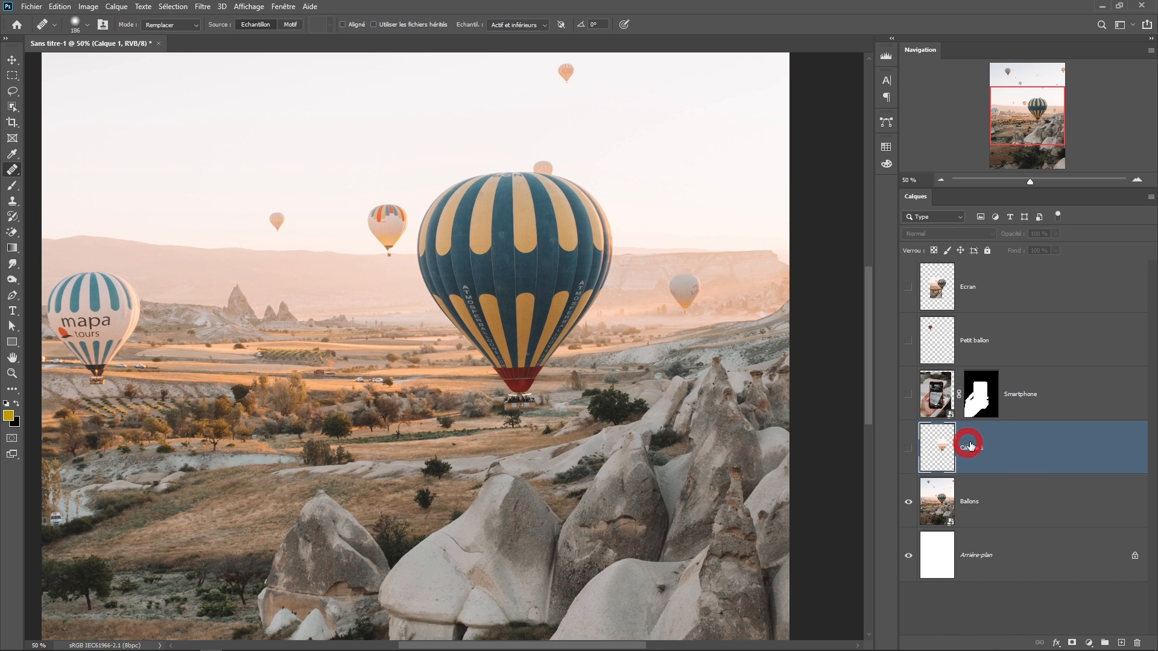
Rasterize the Ballons layer.
click(1014, 497)
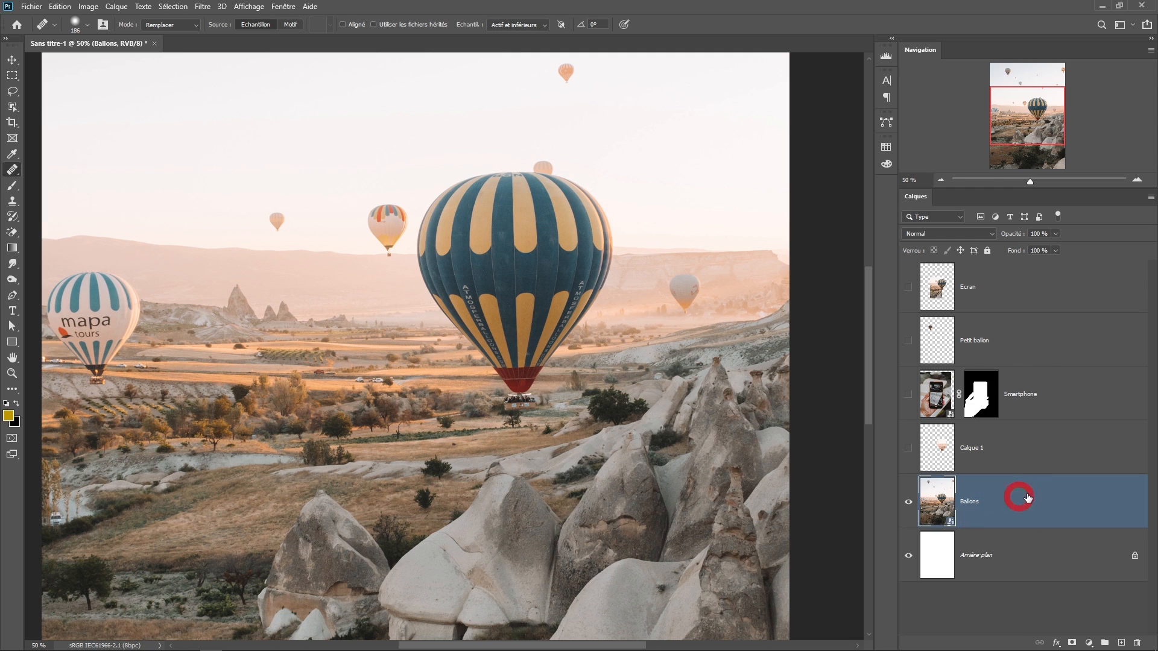
right_click(1018, 497)
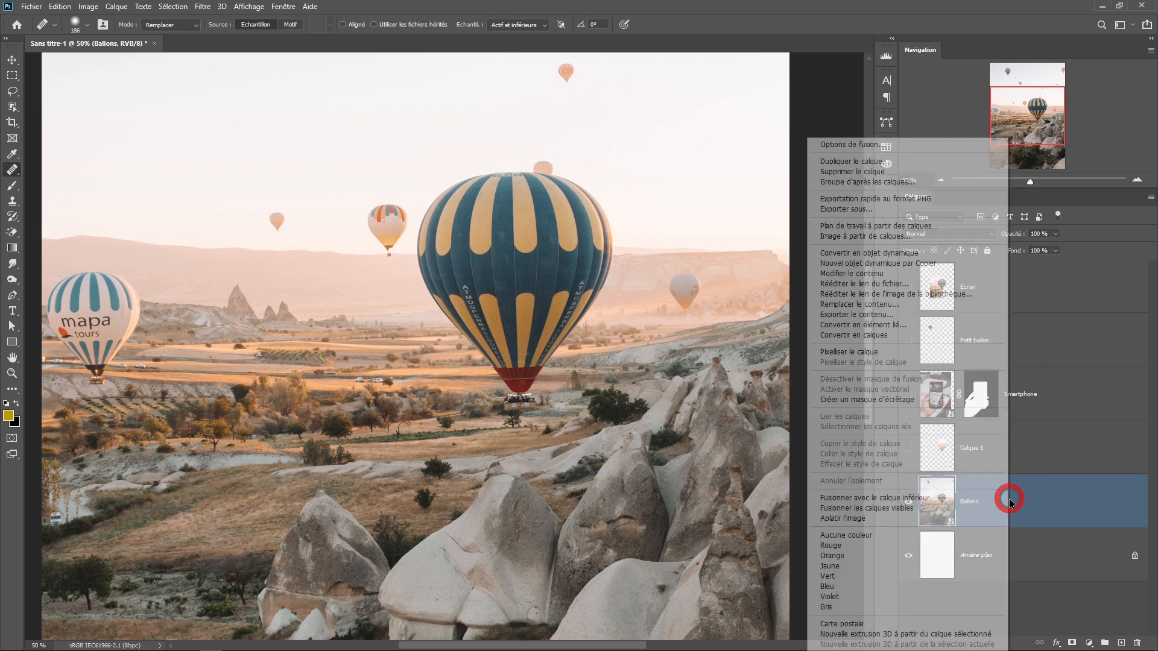
click(861, 354)
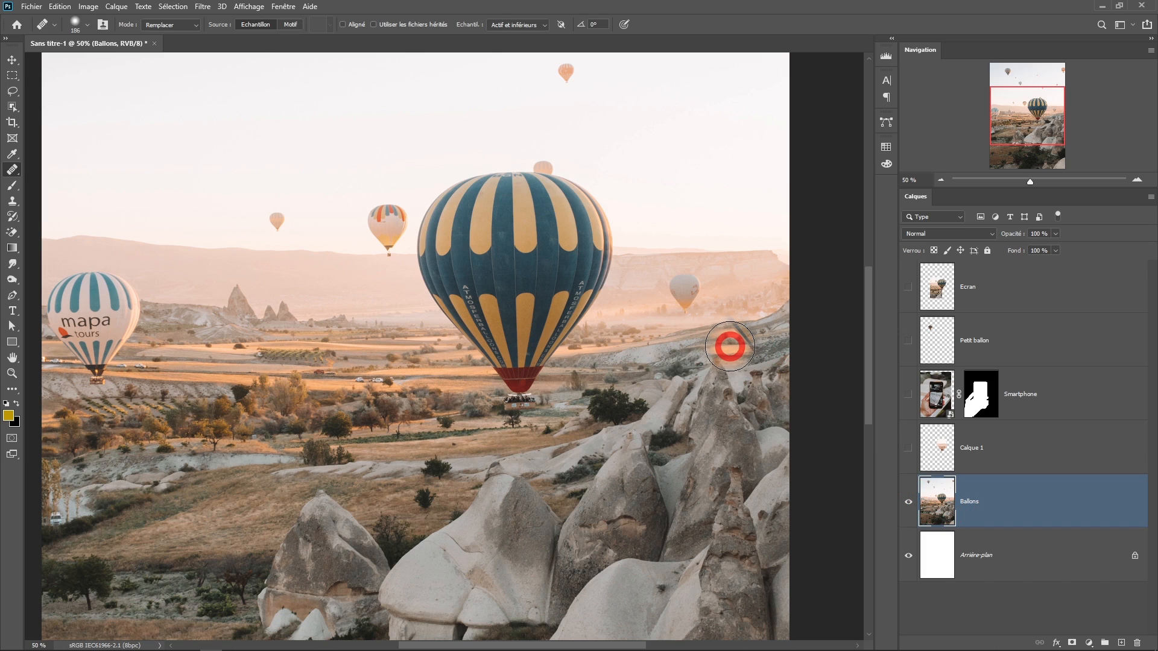
Draw a loose freehand Lasso selection around the large striped balloon and its basket on the Ballons layer.
alt+click(500, 319)
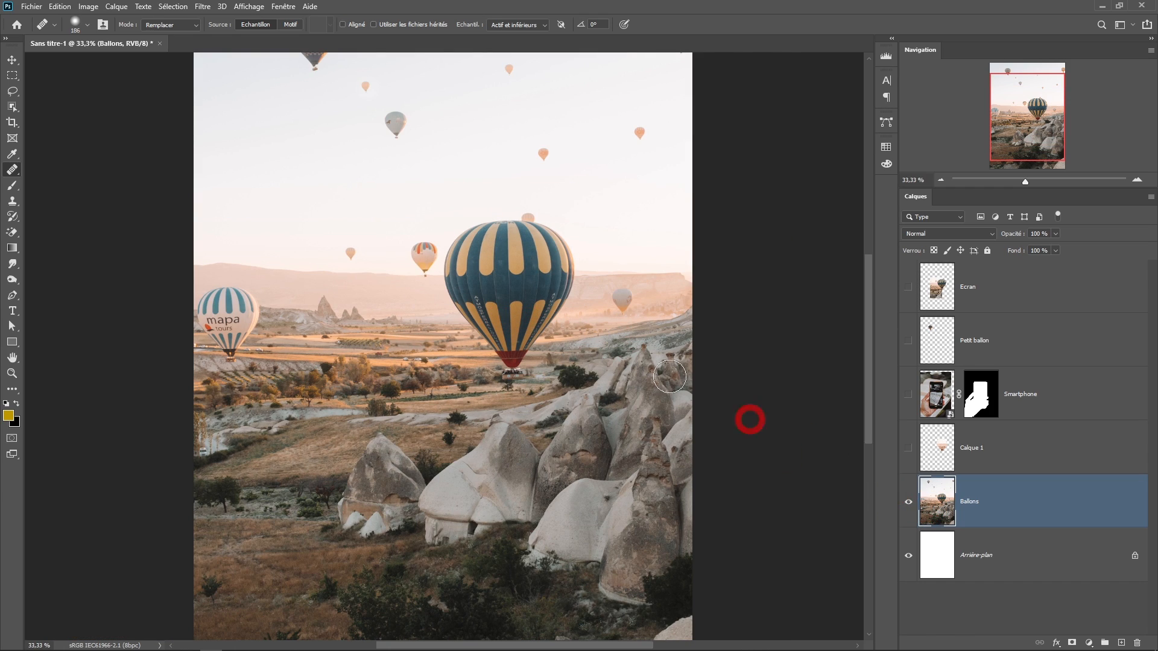
click(13, 92)
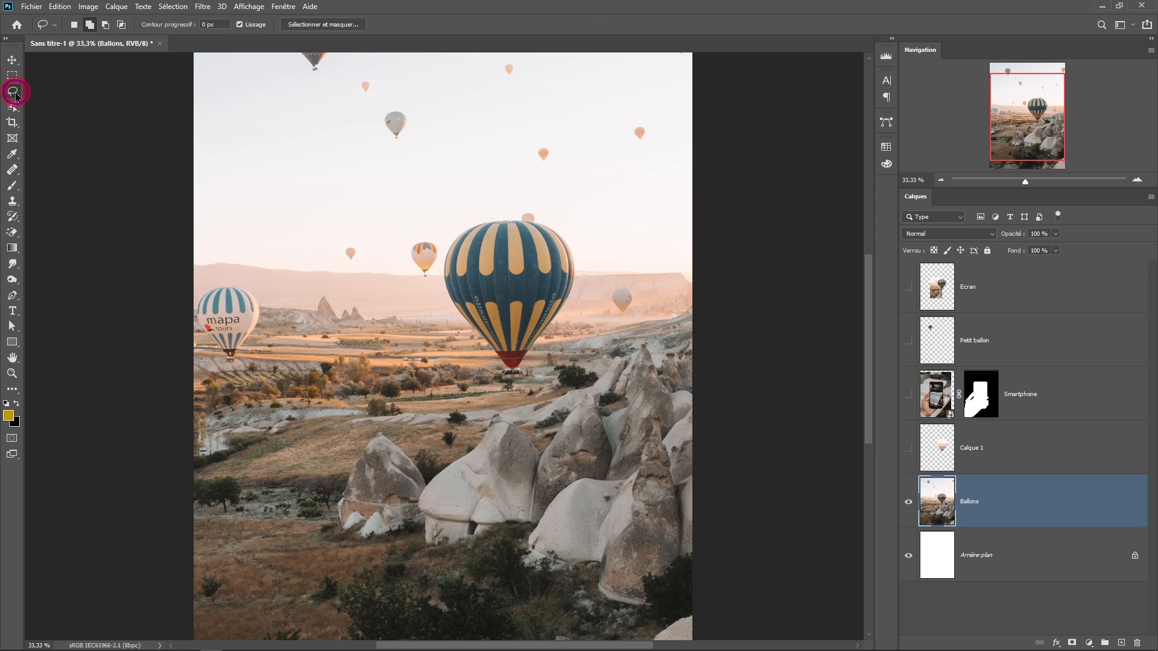
right_click(13, 93)
click(36, 93)
mouse_move(539, 203)
mouse_down()
mouse_move(454, 227)
mouse_move(437, 285)
mouse_move(451, 352)
mouse_move(496, 390)
mouse_move(554, 368)
mouse_move(590, 305)
mouse_move(595, 266)
mouse_move(582, 226)
mouse_move(539, 203)
mouse_up()
ctrl+click(633, 342)
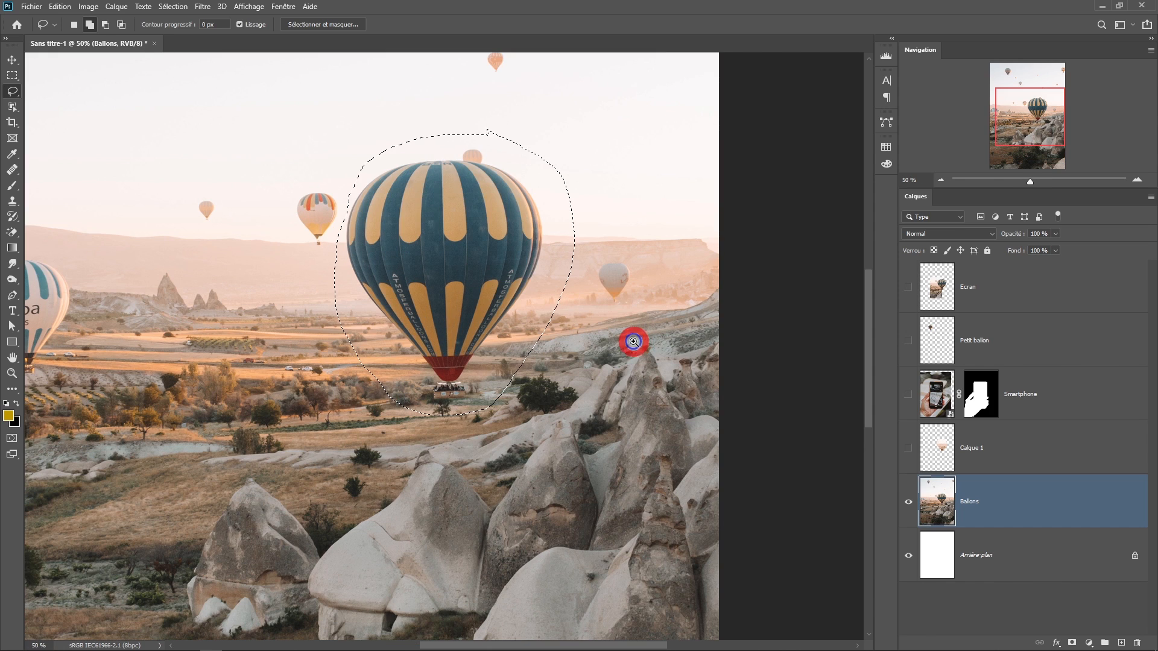
Remove the selected balloon with Content-Aware Fill, check the filled area in the preview, and output it to a new layer.
click(59, 6)
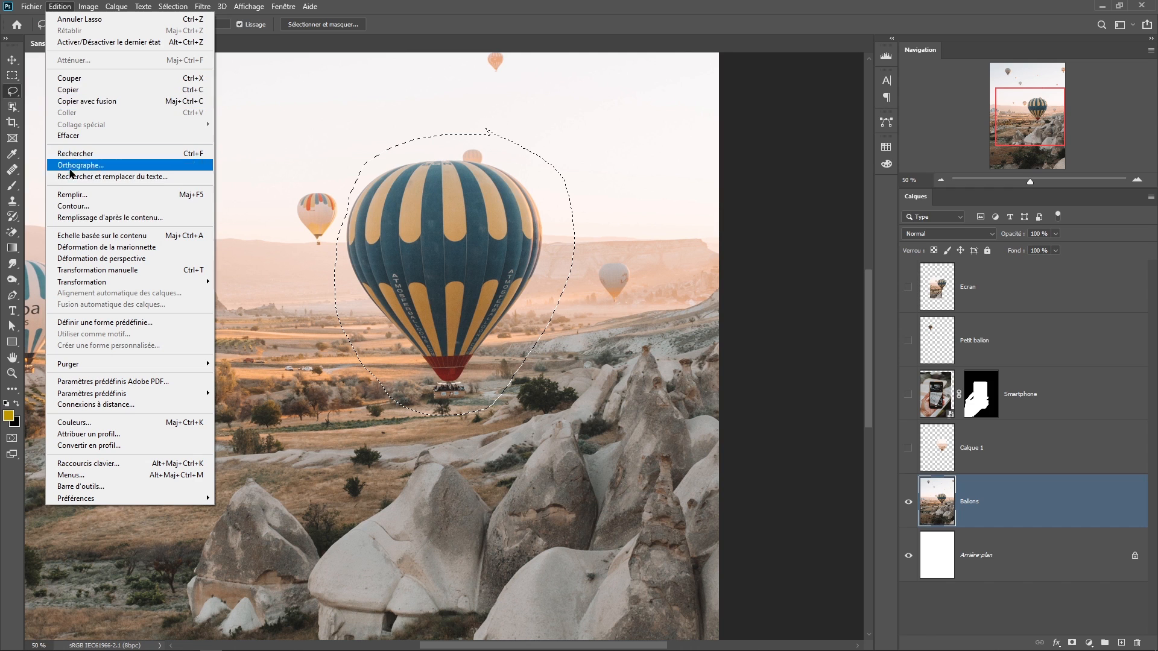
click(73, 218)
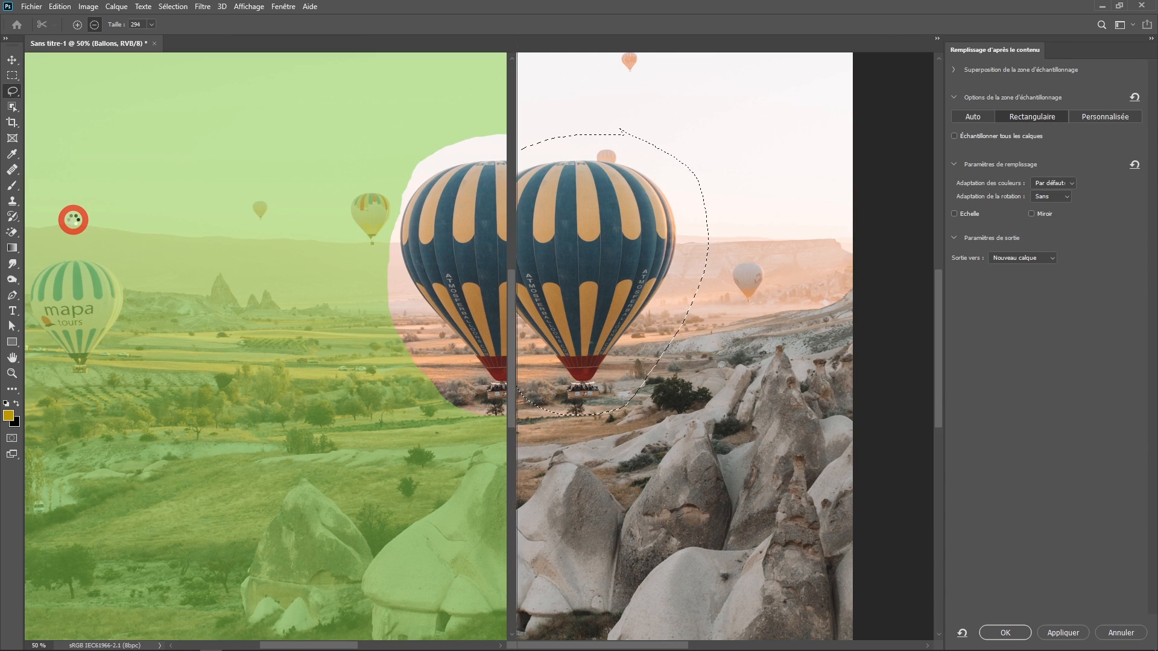
drag(405, 270, 211, 272)
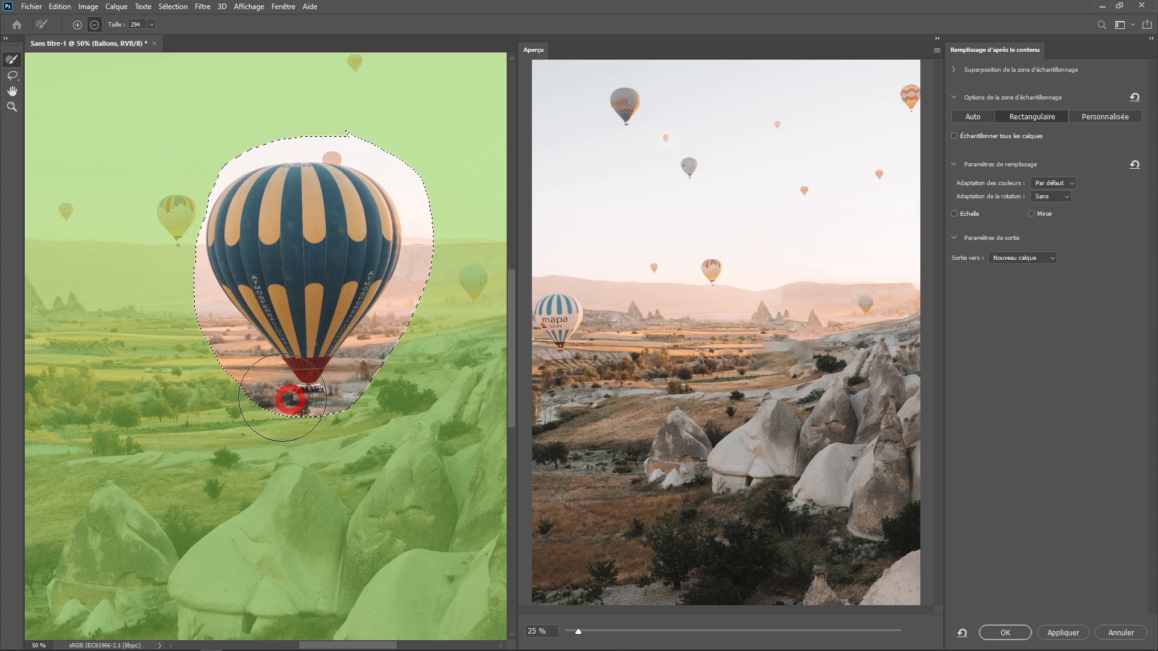
scroll(312, 318, down, 2)
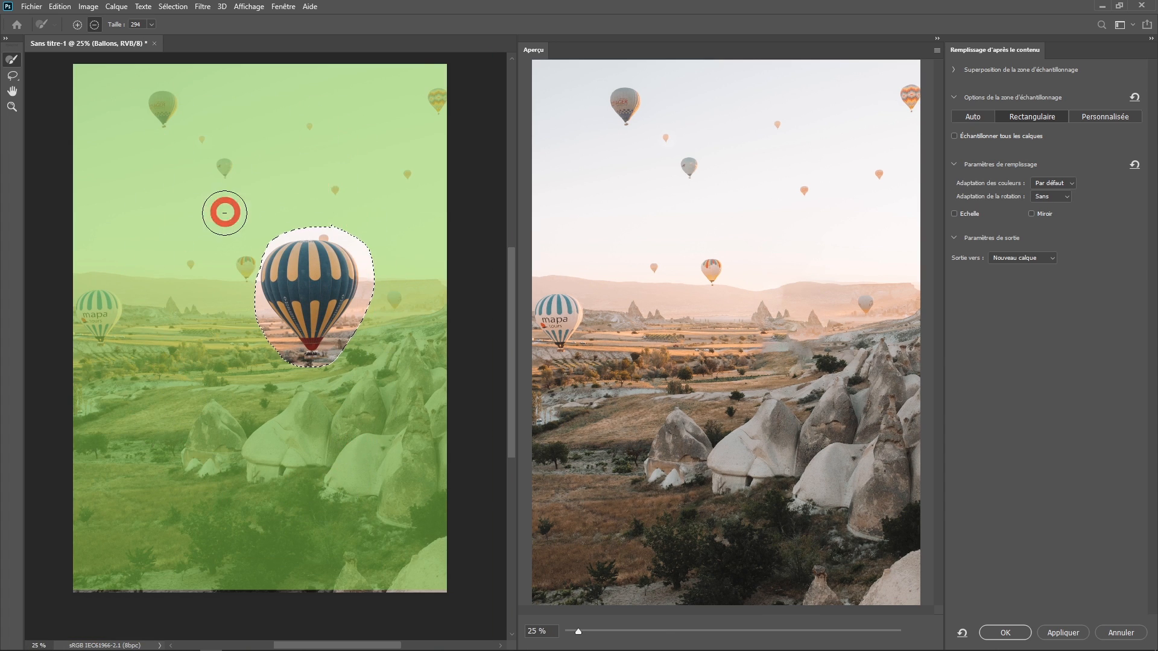
click(359, 410)
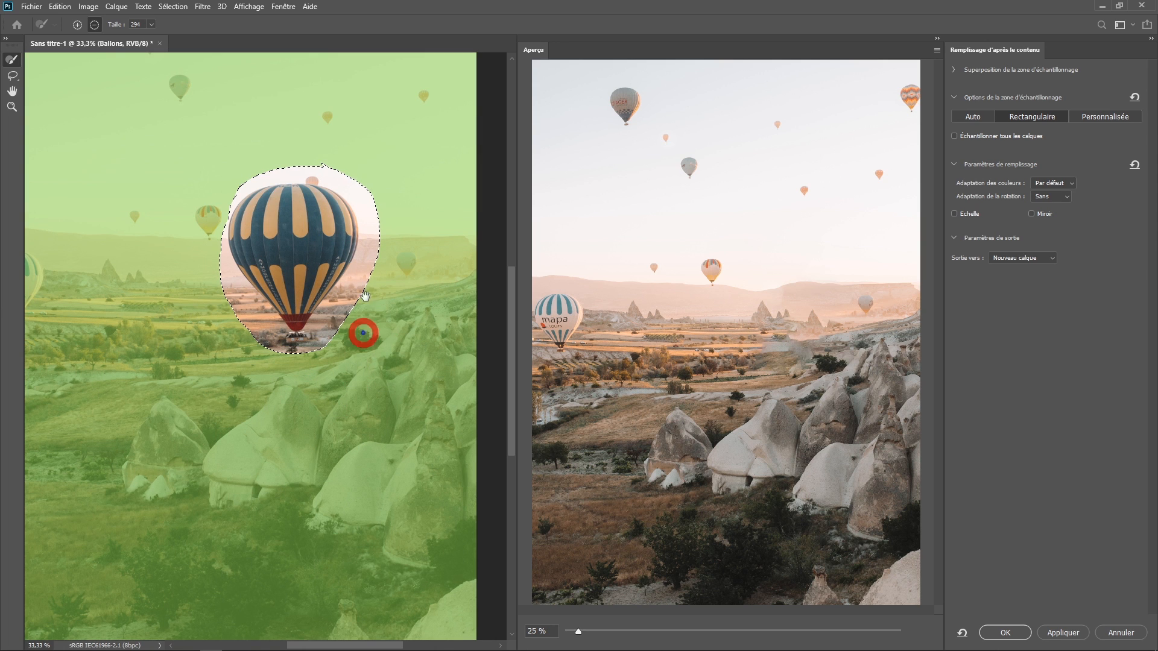
click(782, 324)
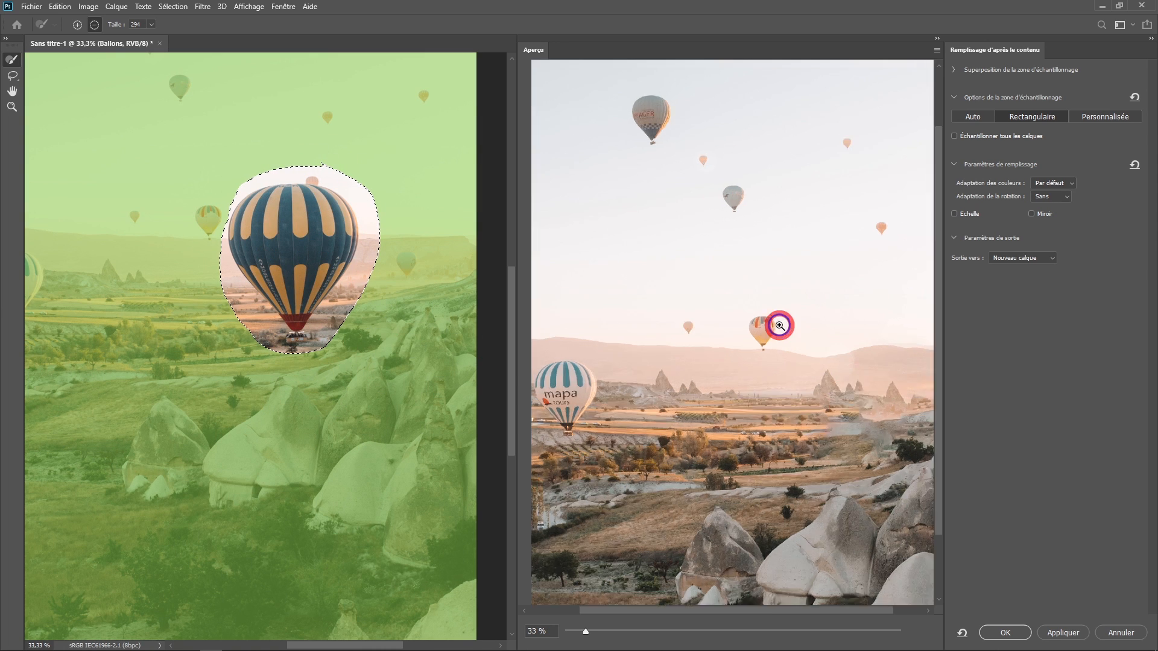
click(783, 324)
drag(808, 345, 760, 358)
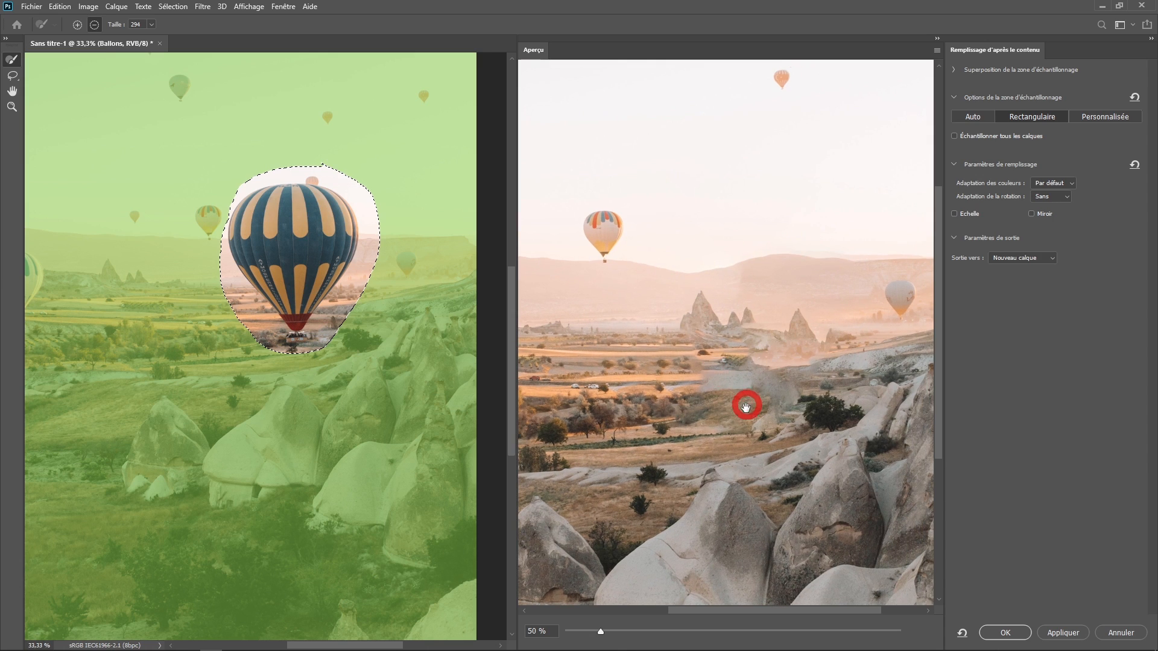
drag(805, 340, 755, 315)
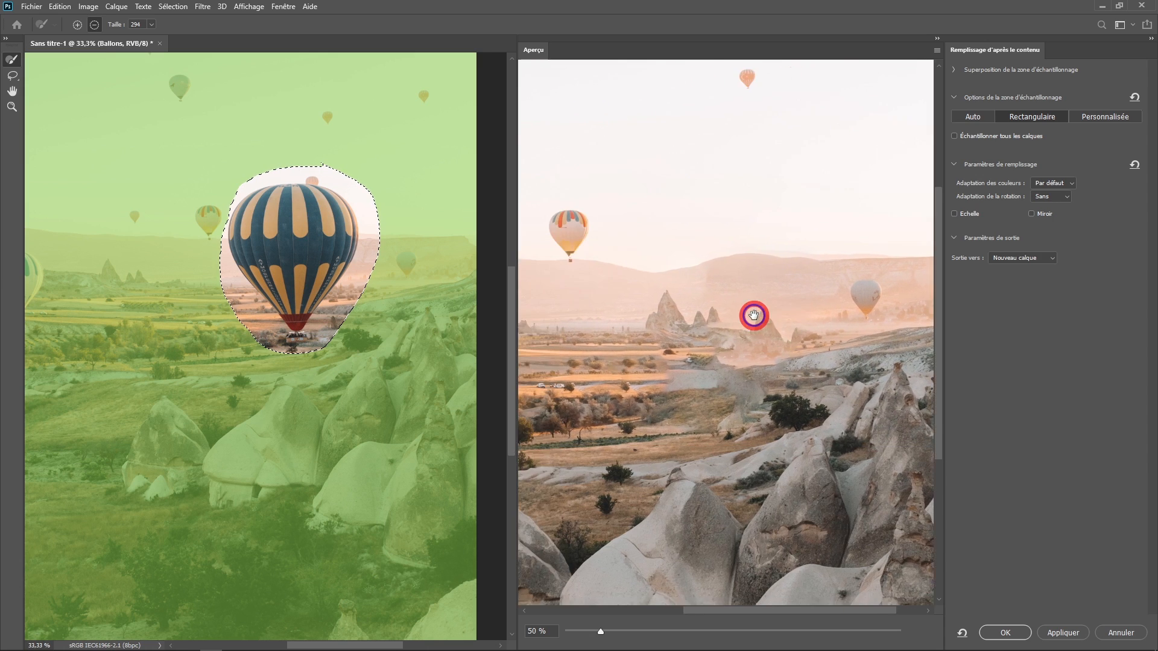
alt+click(346, 290)
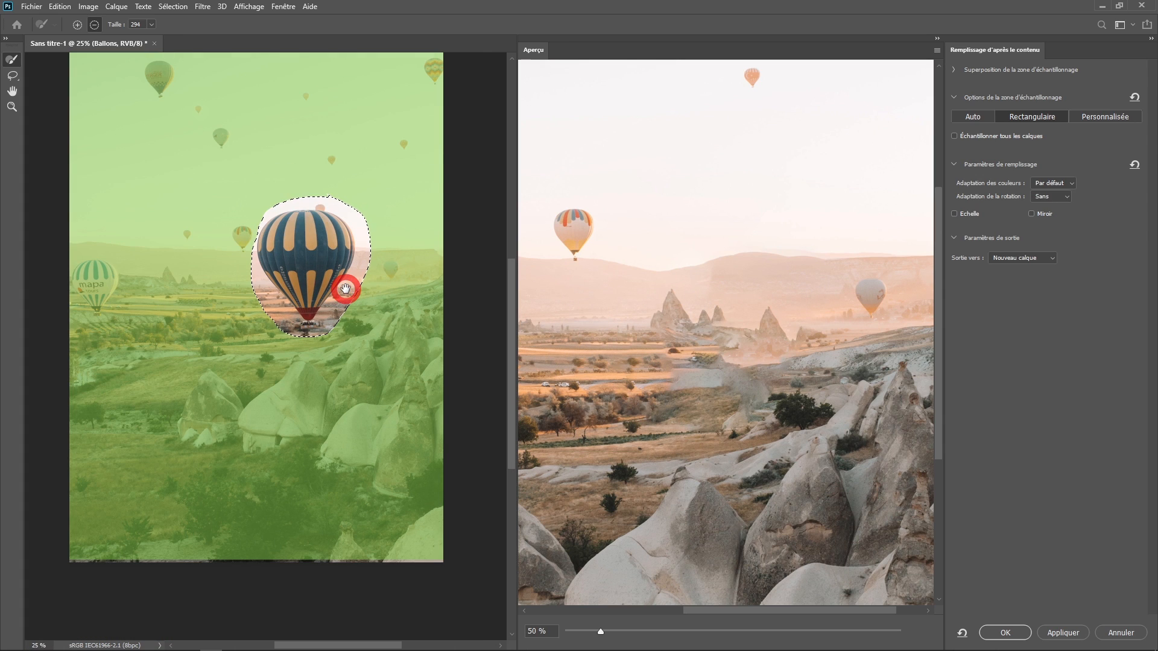
alt+click(345, 290)
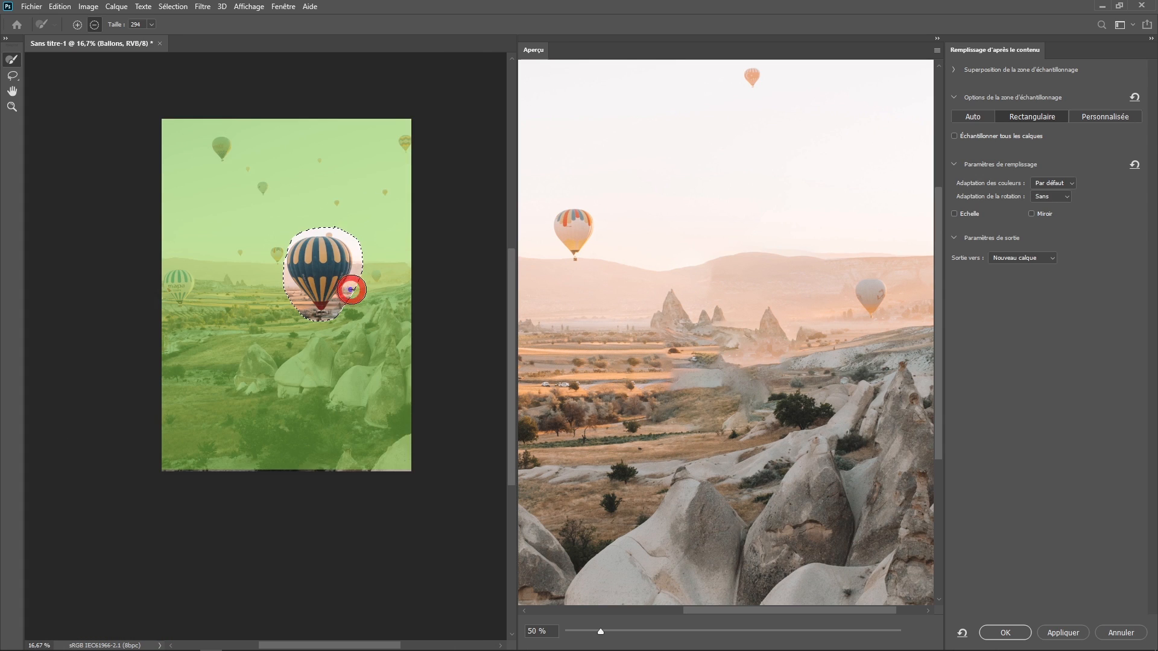
click(1001, 637)
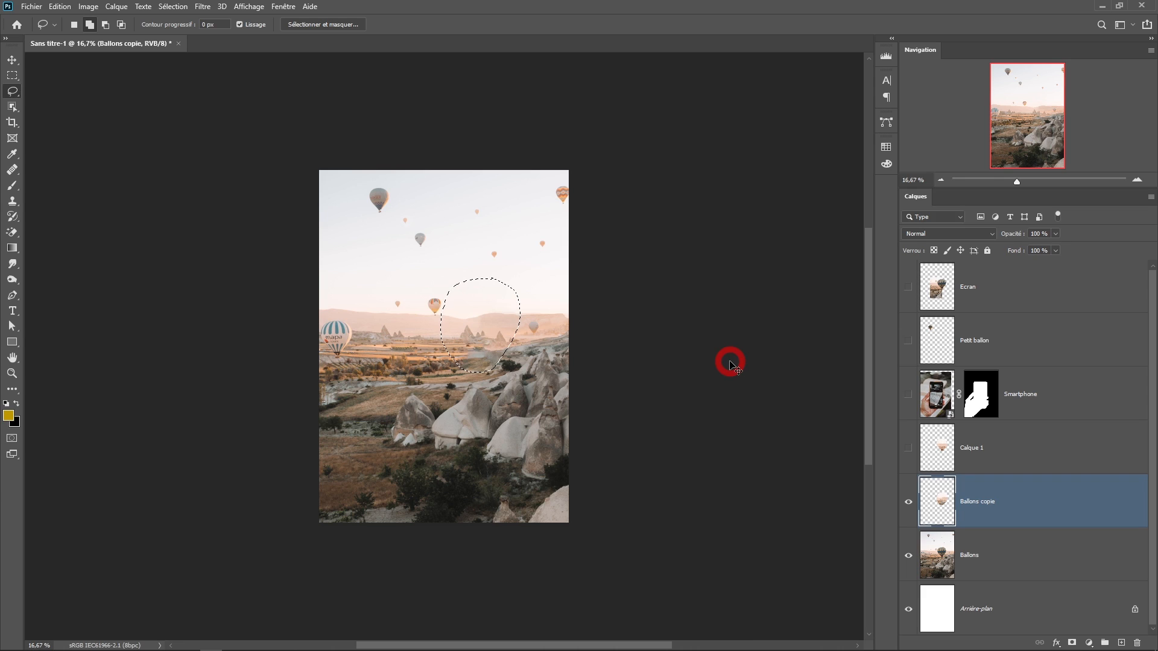
Clear the selection and convert the Ballons copie and Ballons layers together into one smart object.
drag(950, 449, 1017, 473)
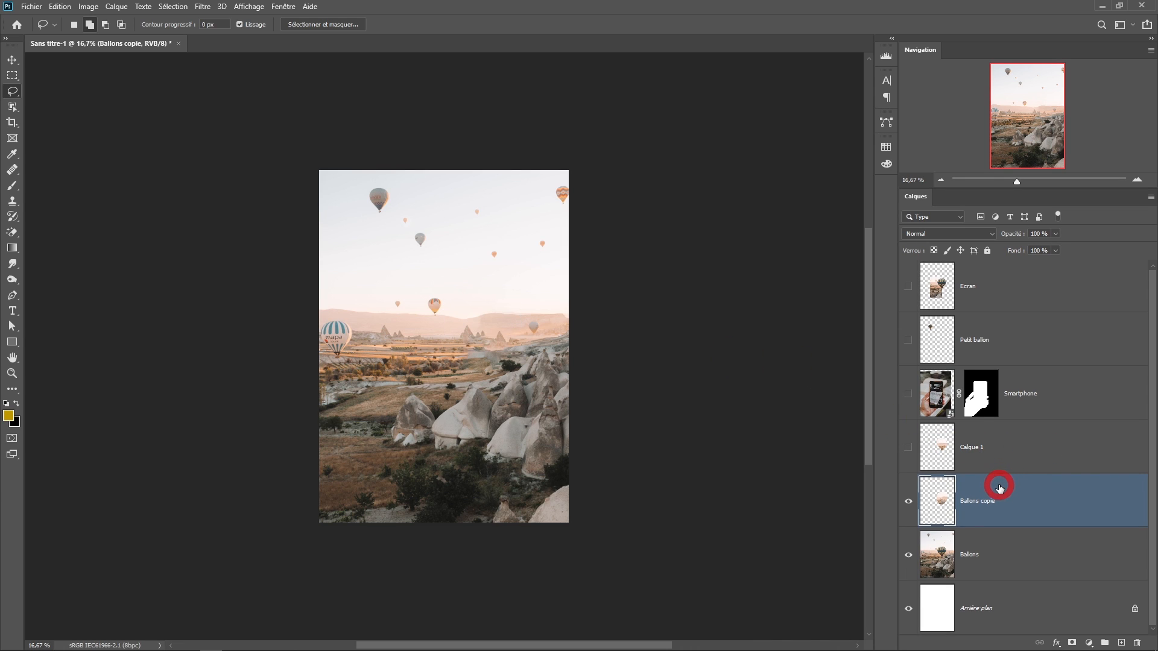
click(1003, 453)
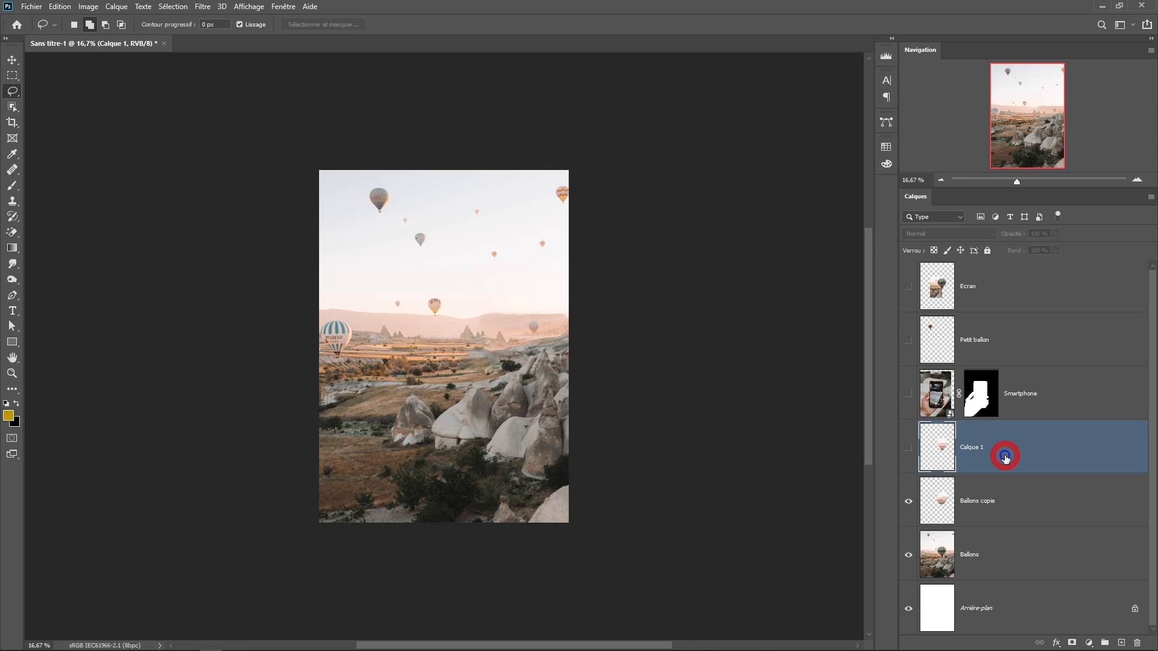
click(1001, 502)
shift+click(1001, 552)
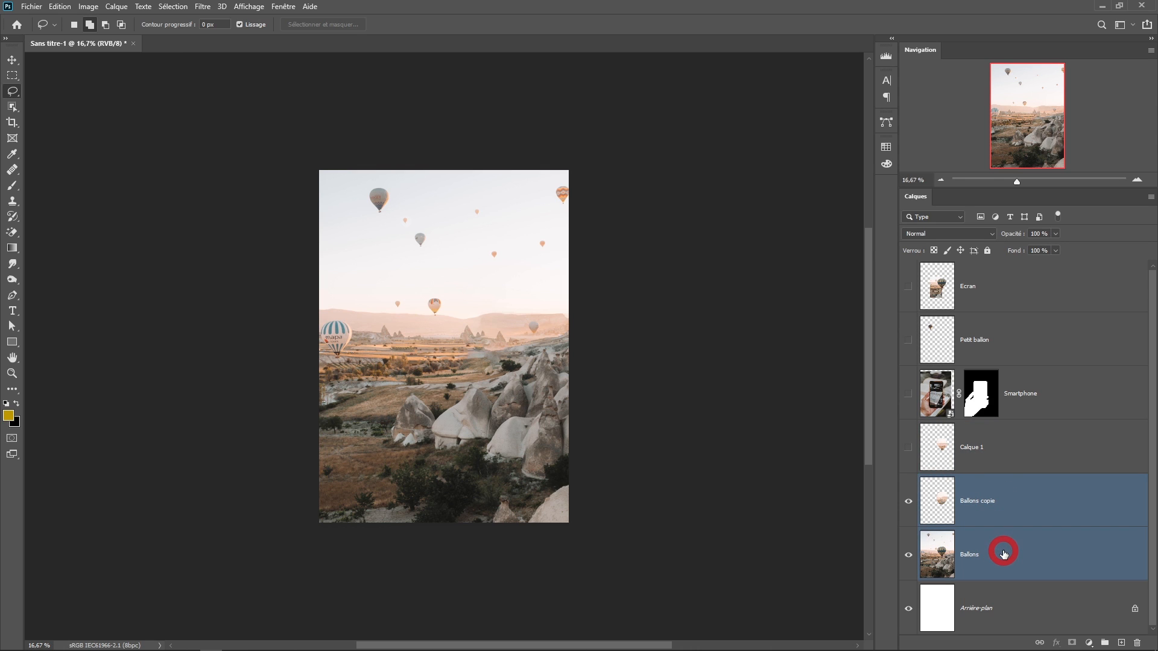
right_click(1003, 553)
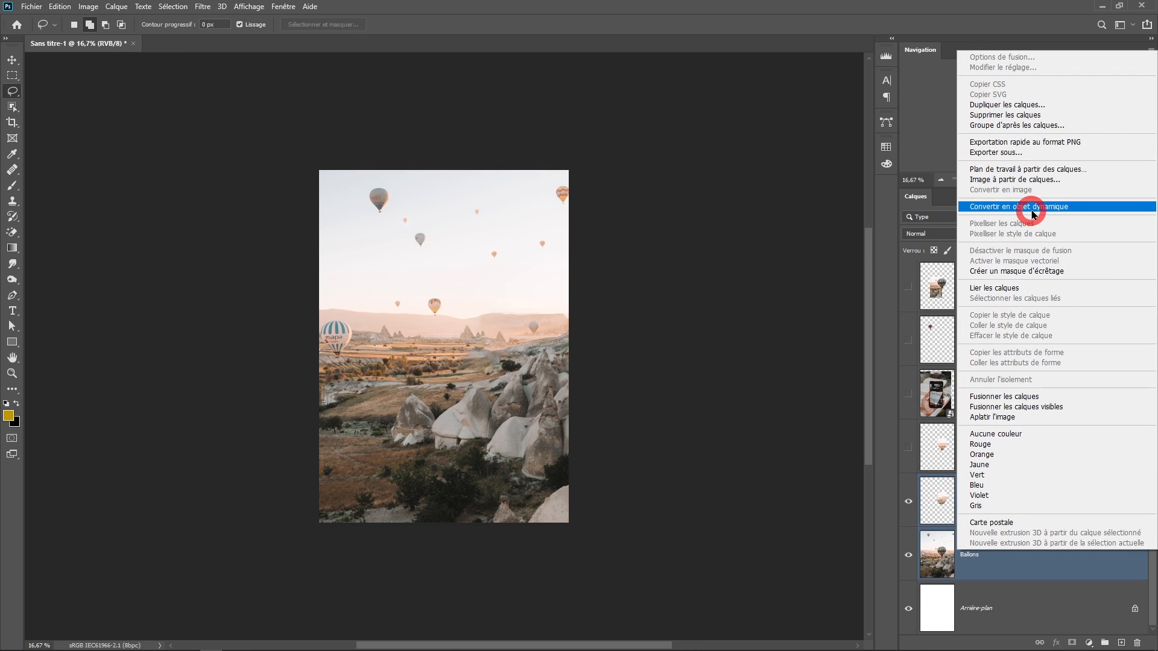
click(1033, 207)
Compare the Calque 1 retouch with the content-aware result by toggling its visibility, and delete Calque 1.
click(909, 447)
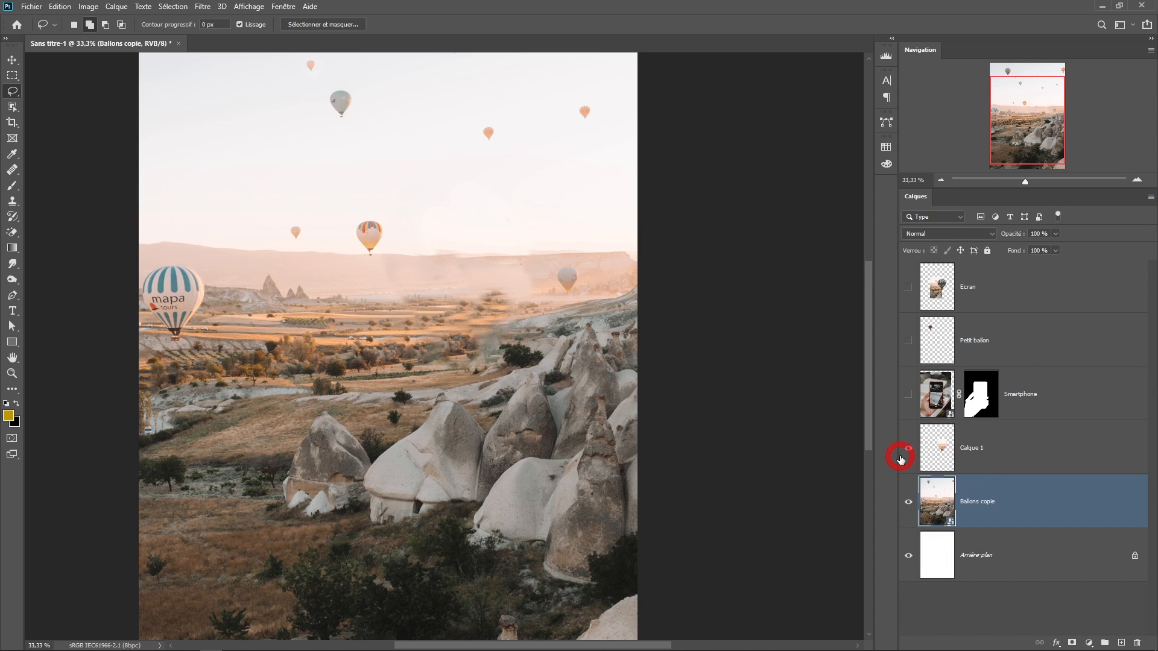
click(910, 449)
drag(938, 448, 1136, 640)
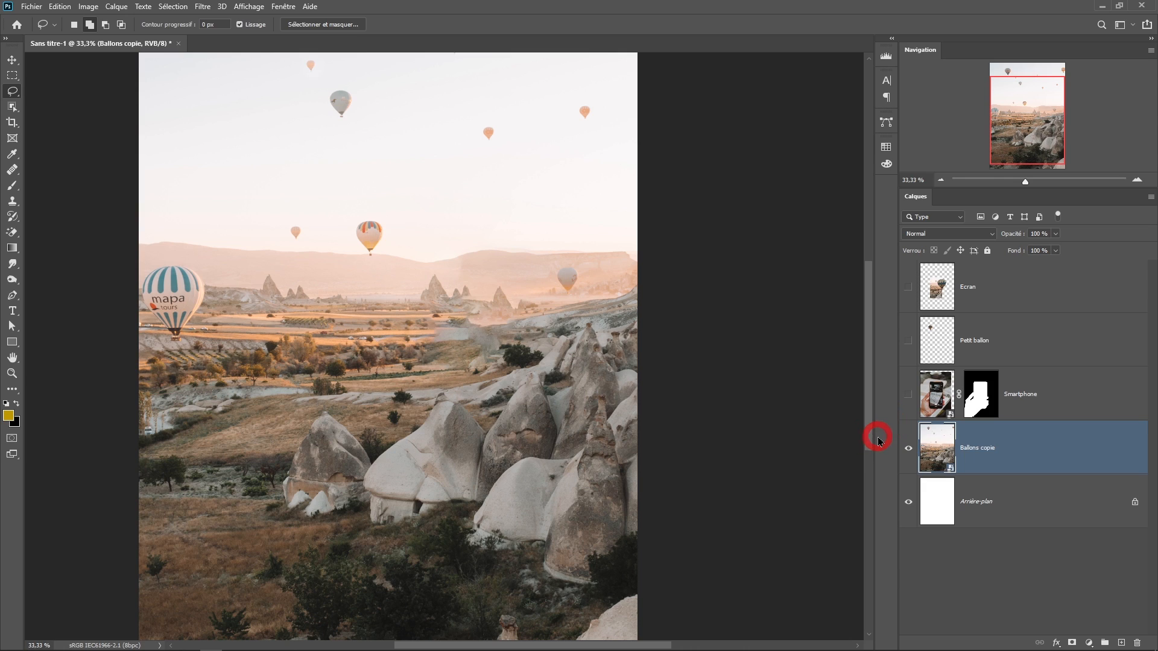
Apply a Field Blur of 48 px to the Ballons copie smart object.
key(space)
alt+click(482, 333)
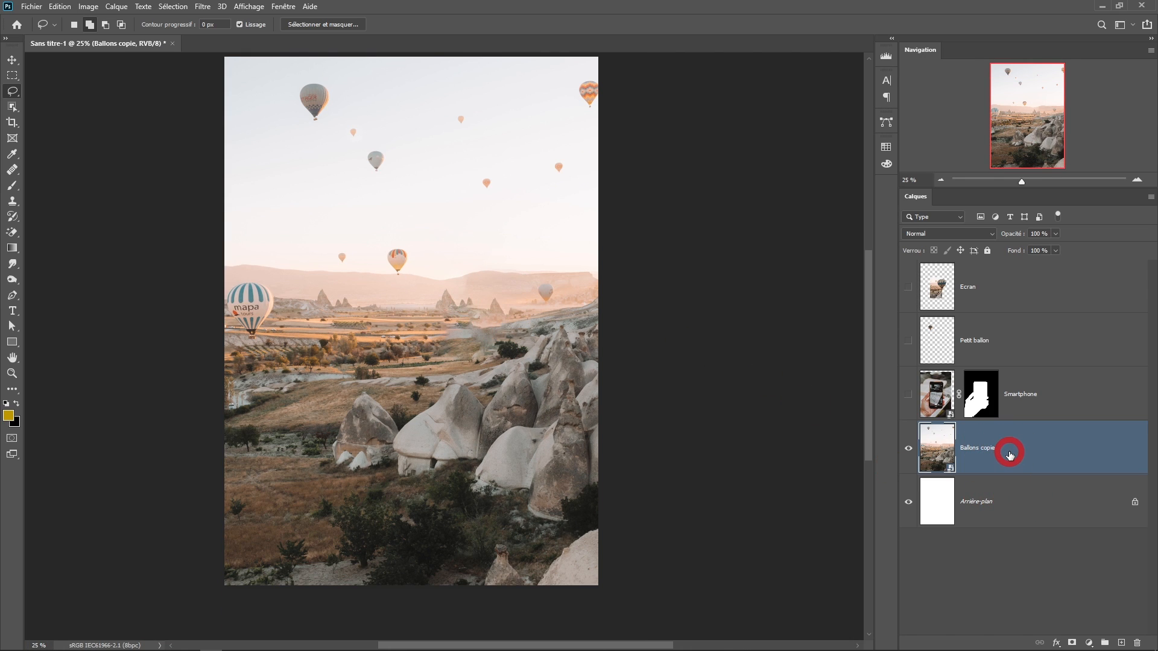
click(204, 7)
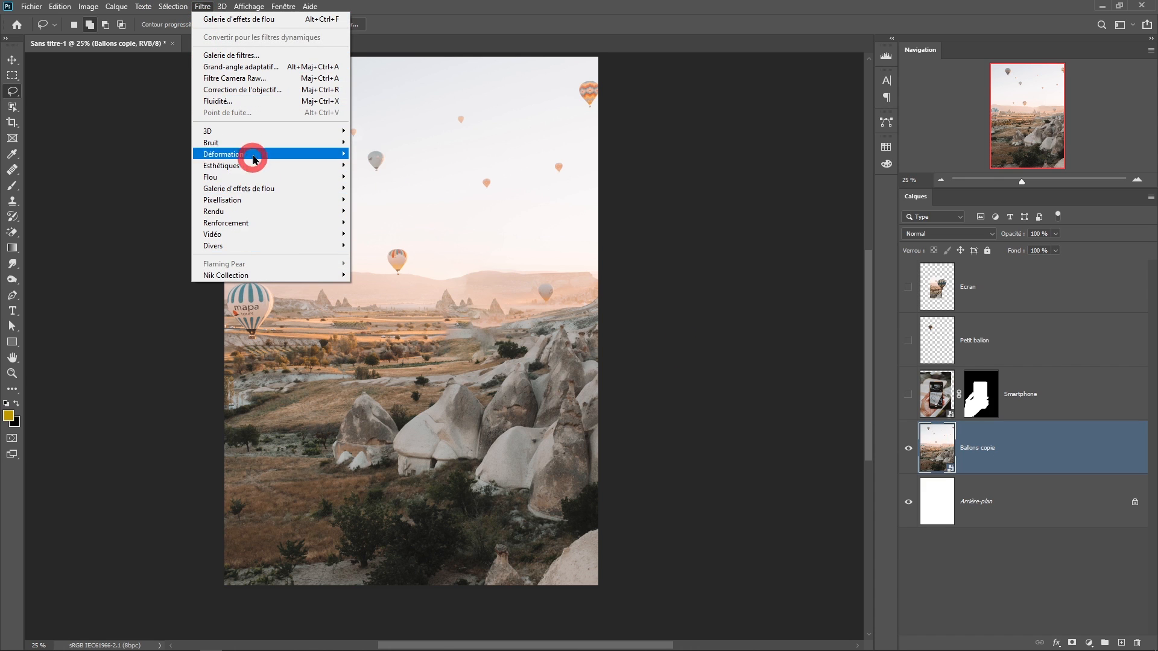
mouse_move(331, 188)
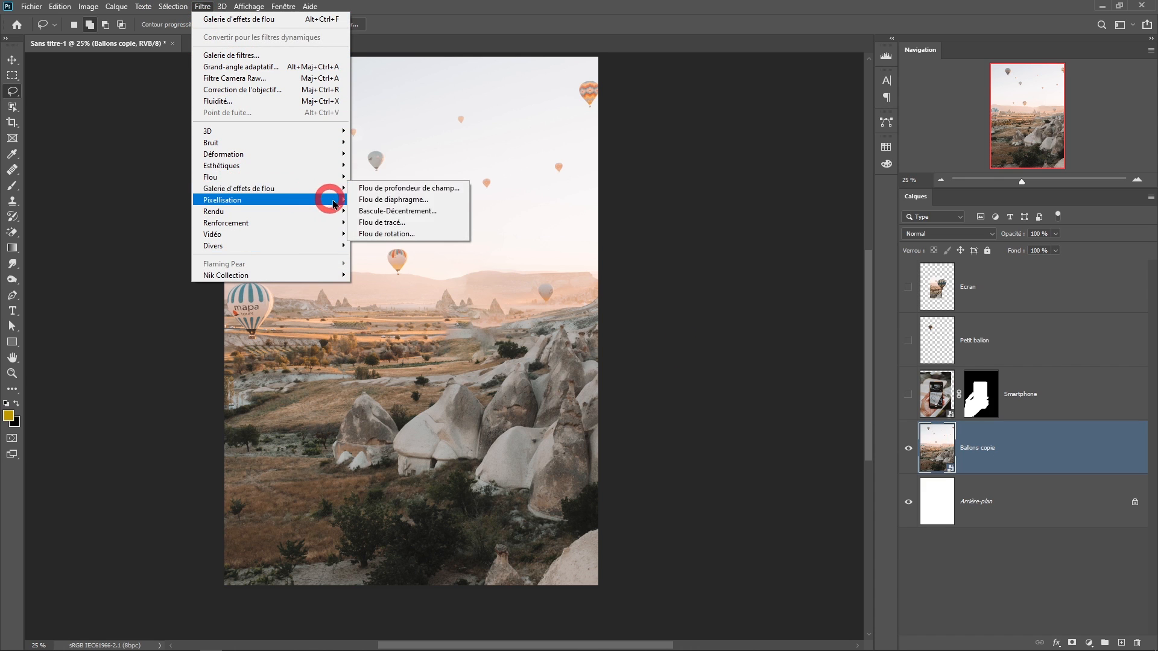
click(379, 190)
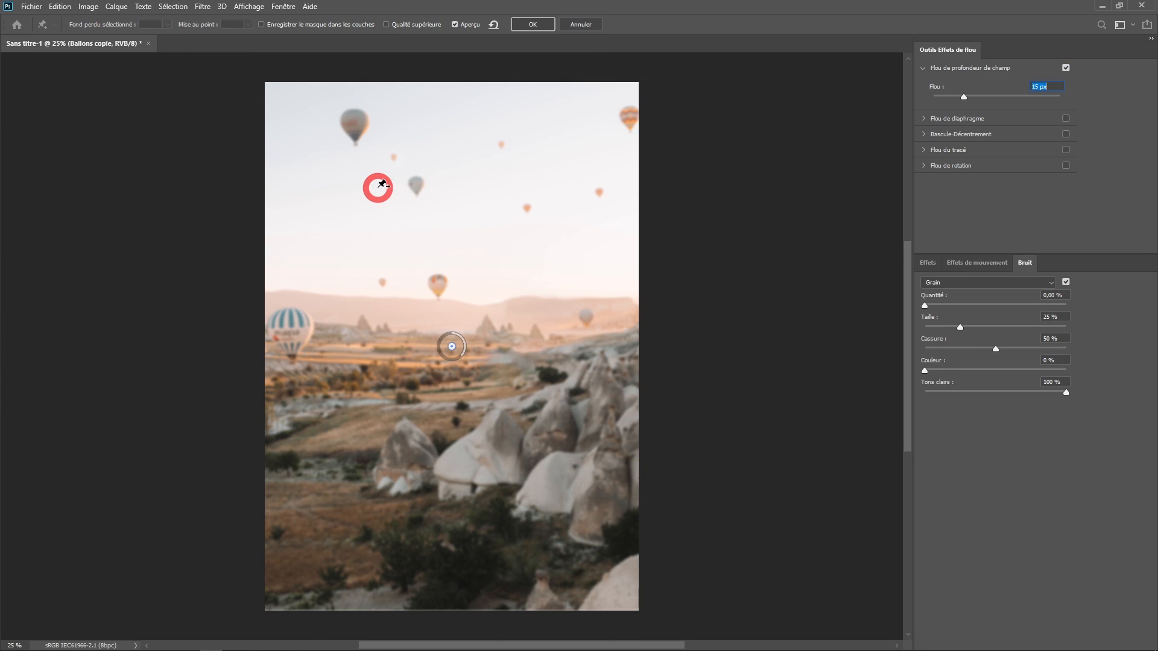
drag(452, 355, 447, 345)
click(525, 25)
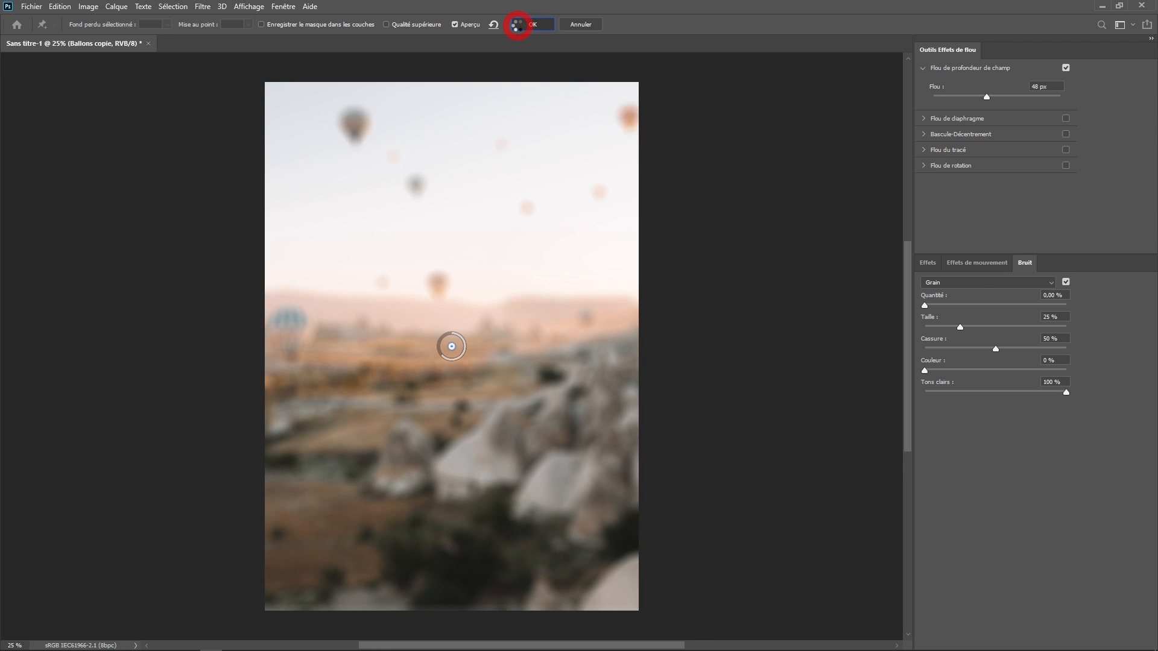
Make the Smartphone, Petit ballon and Ecran layers visible again over the blurred background.
click(904, 397)
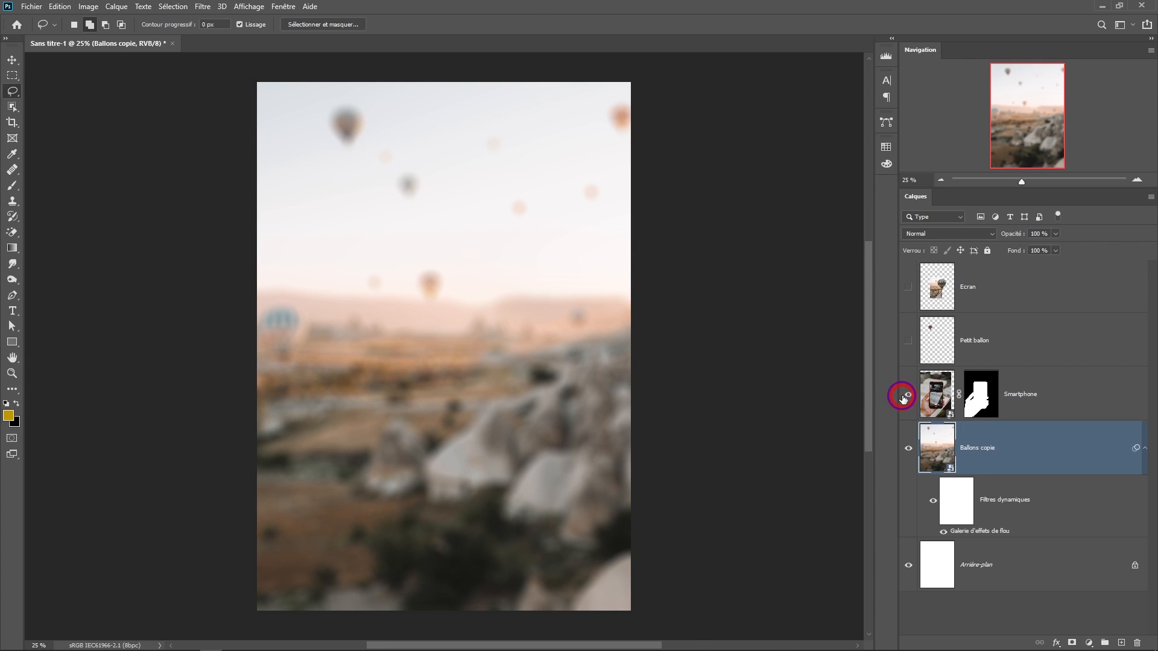
click(907, 340)
click(908, 291)
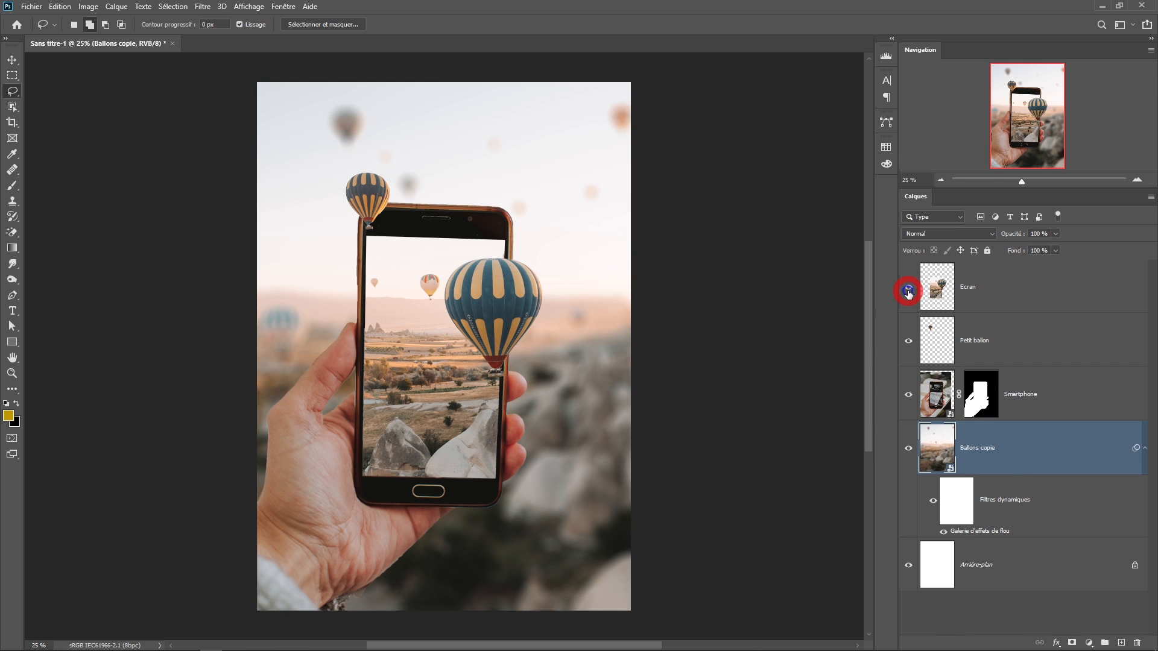
Examine the whole composite and the cut-out edge of the hand below the phone at 200% zoom.
scroll(558, 347, up, 2)
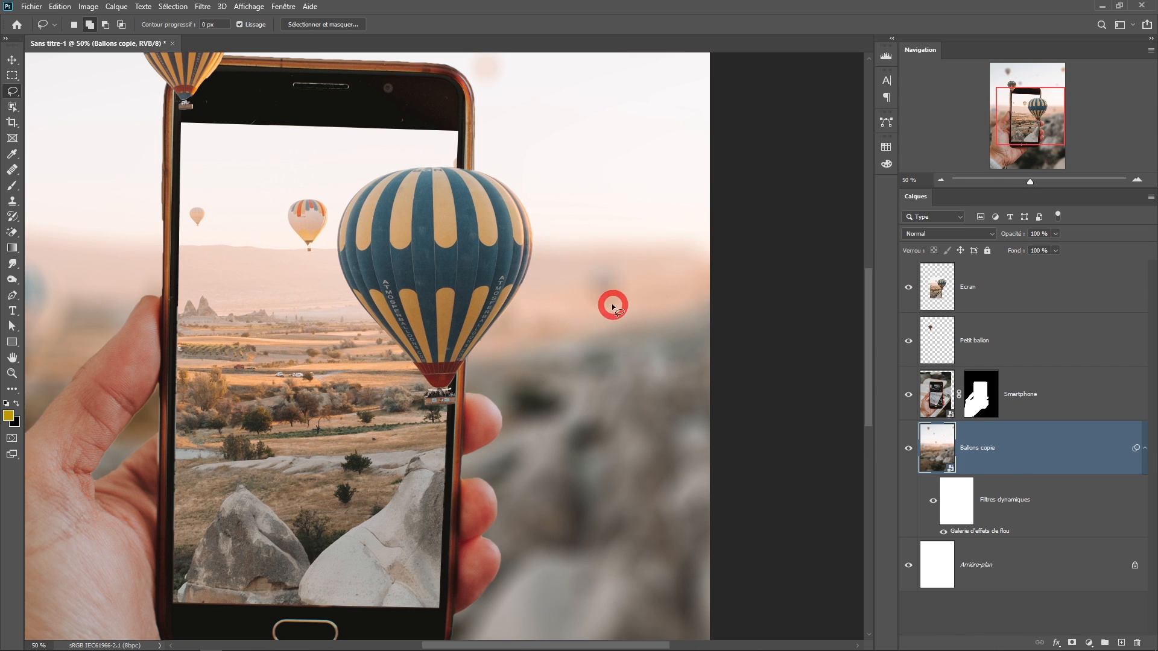
scroll(515, 360, down, 2)
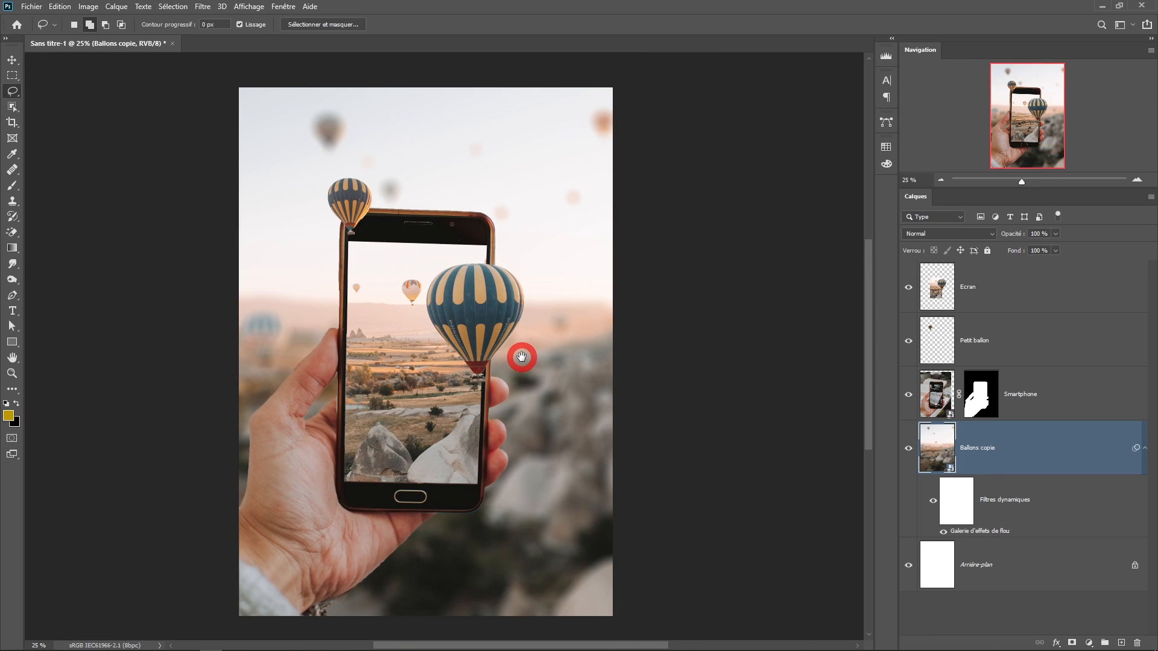
drag(521, 357, 551, 370)
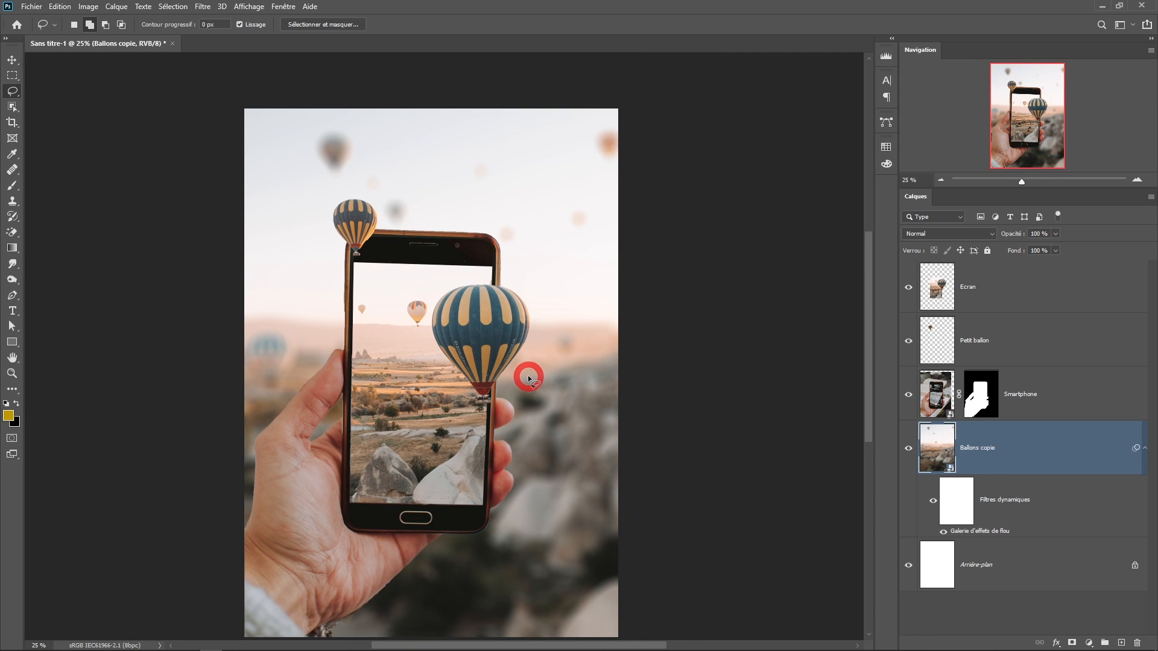
scroll(346, 465, up, 2)
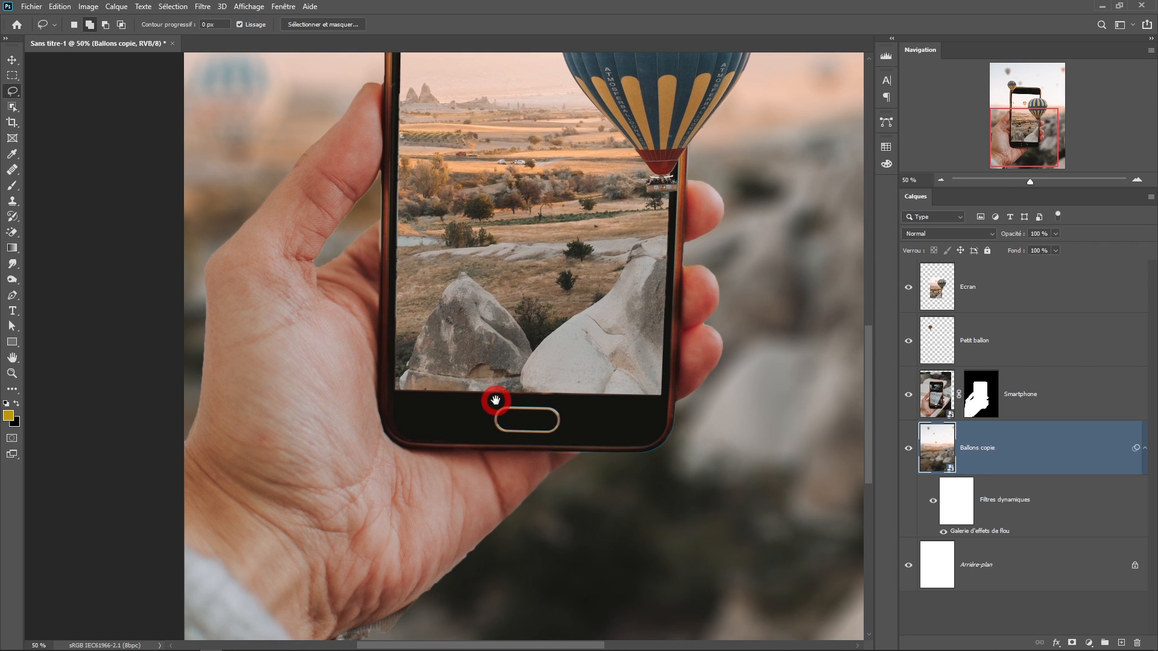
drag(502, 402, 475, 326)
scroll(440, 447, up, 4)
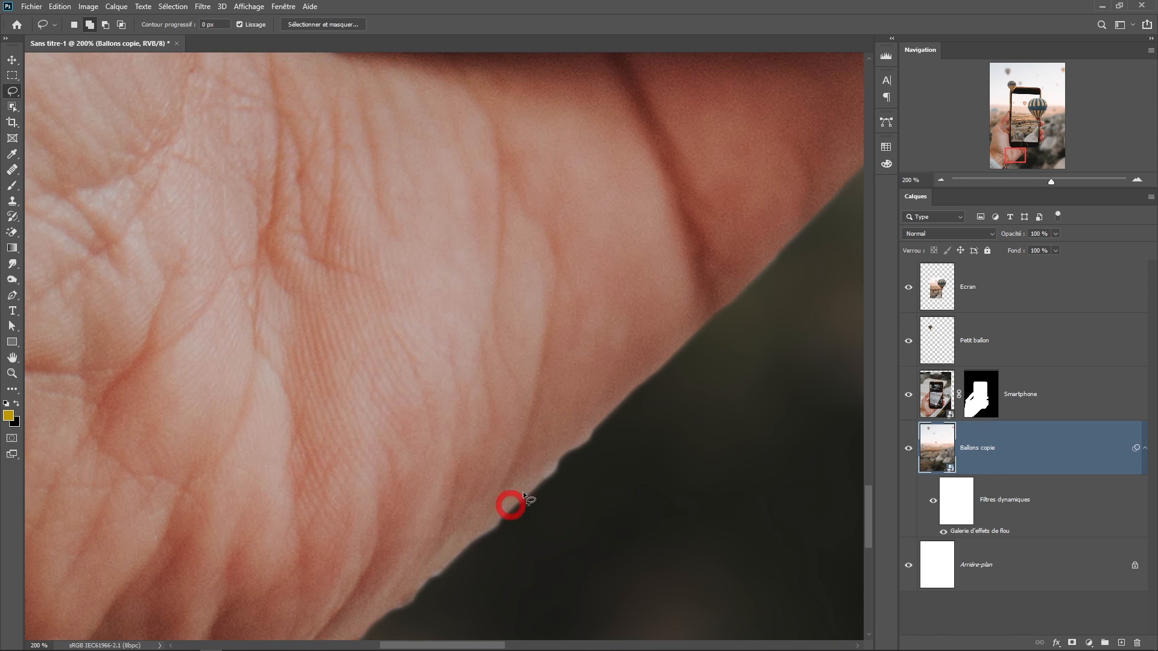
Add a Color Balance (Balance des couleurs) adjustment layer above the Smartphone layer and clip it to that layer.
scroll(615, 422, down, 1)
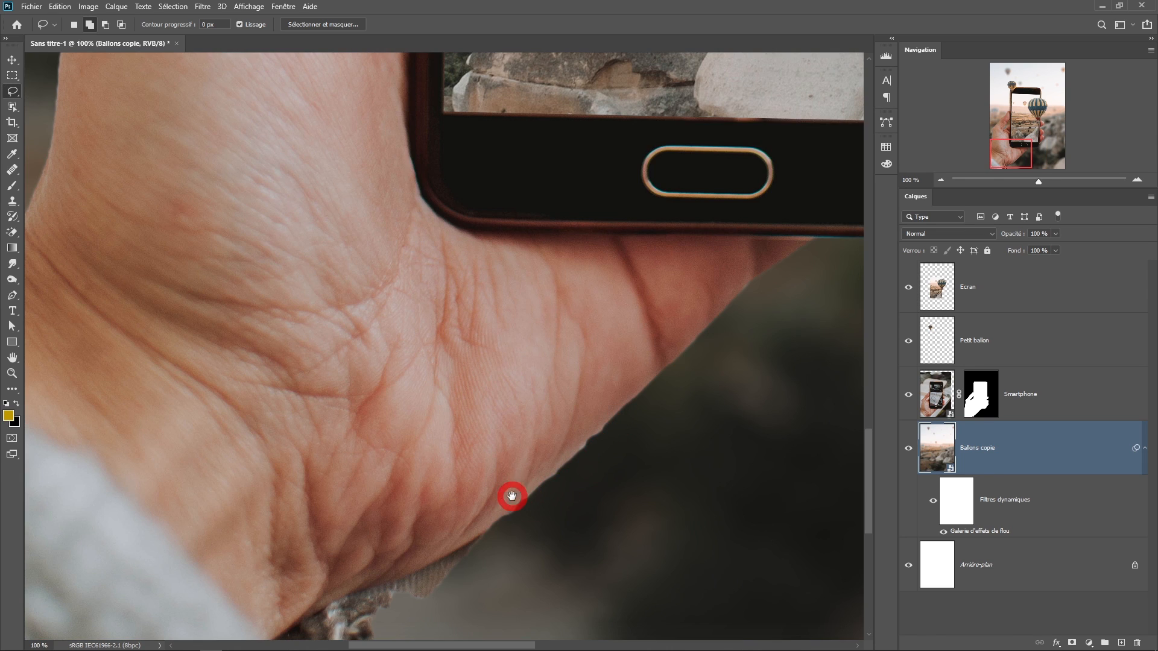
drag(512, 493, 513, 326)
scroll(639, 193, down, 2)
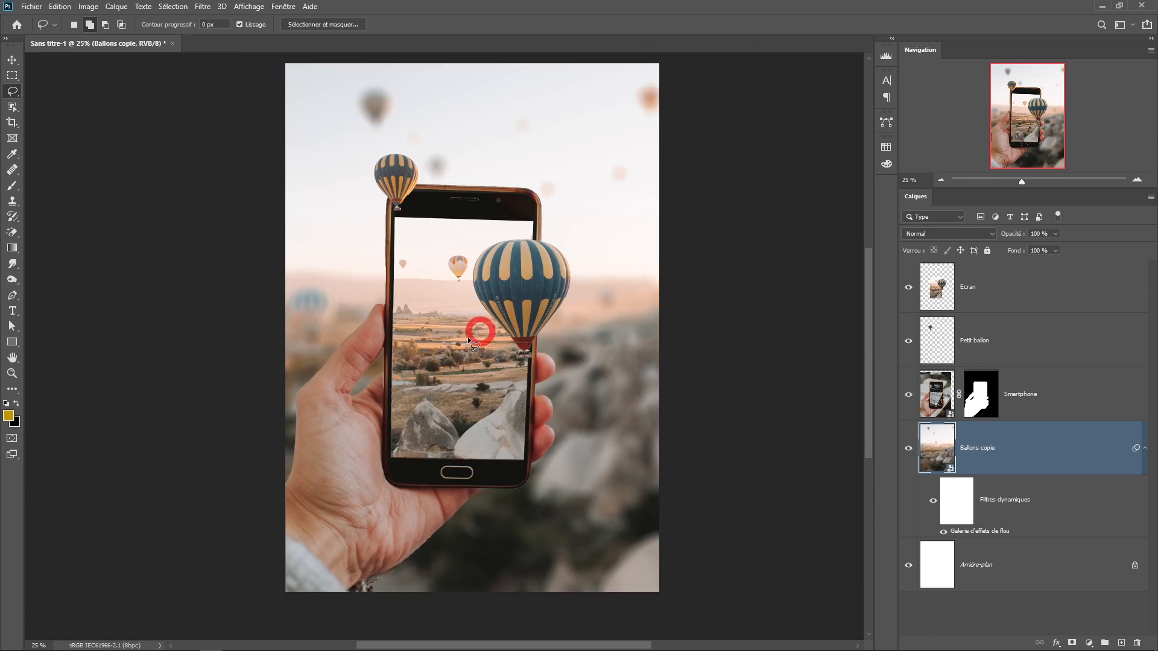
click(1045, 395)
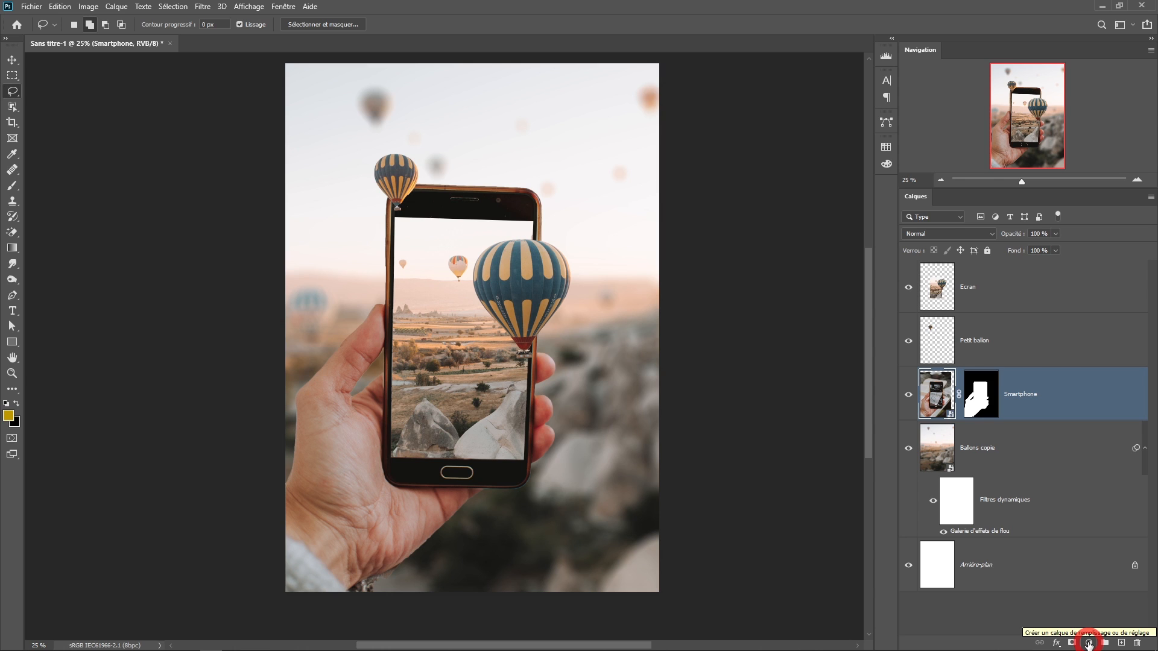
click(283, 6)
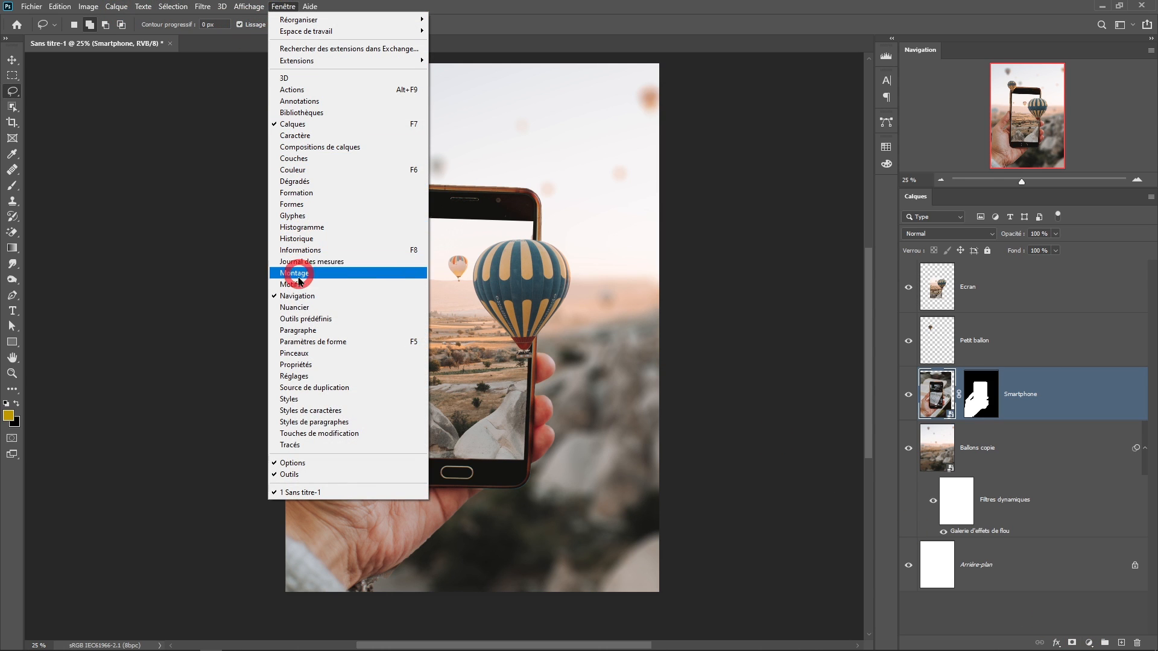
click(297, 375)
drag(996, 491, 760, 74)
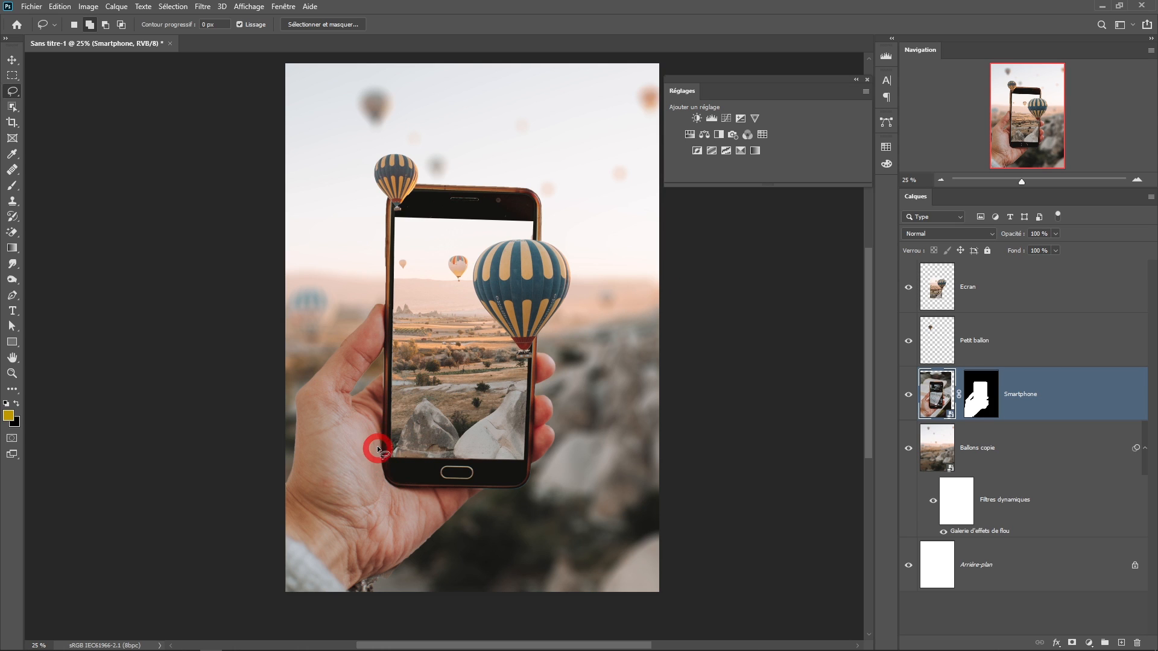
click(705, 136)
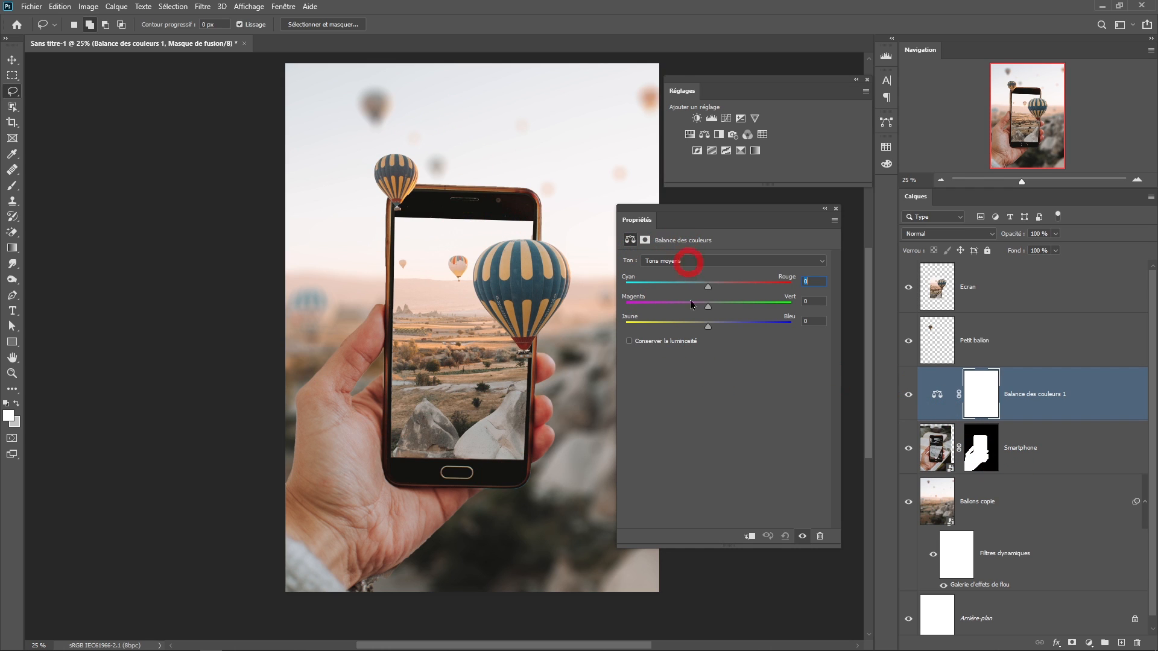
click(750, 537)
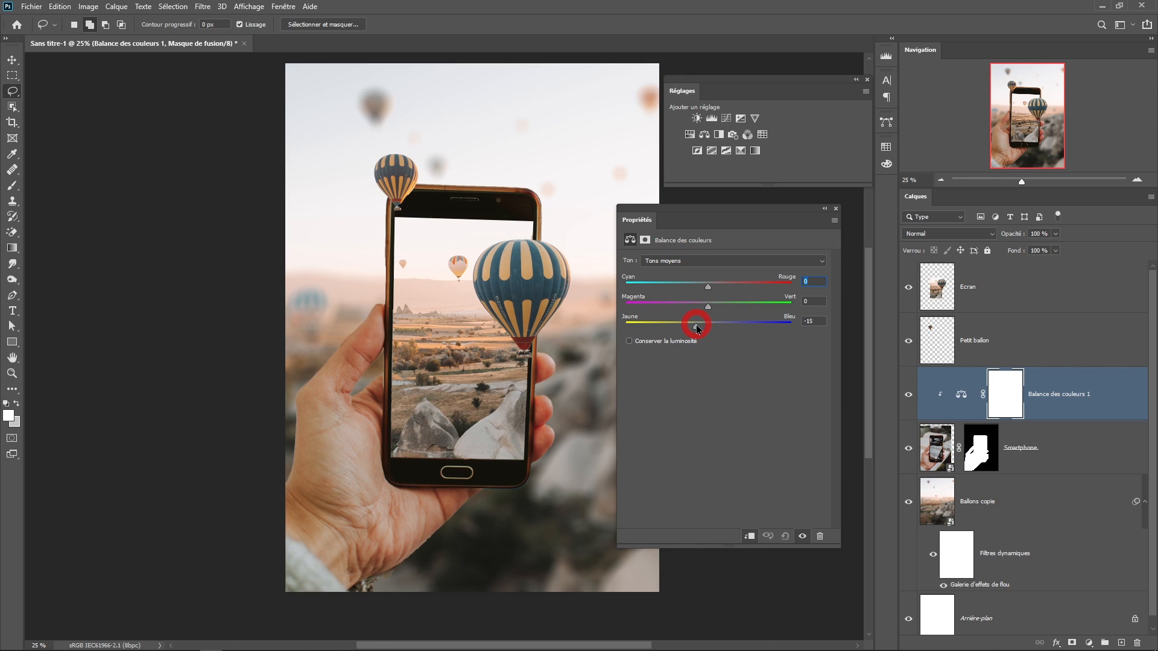
Set the Color Balance midtones (Tons moyens) to +11 on Cyan–Rouge and -12 on Jaune–Bleu.
drag(701, 327, 698, 324)
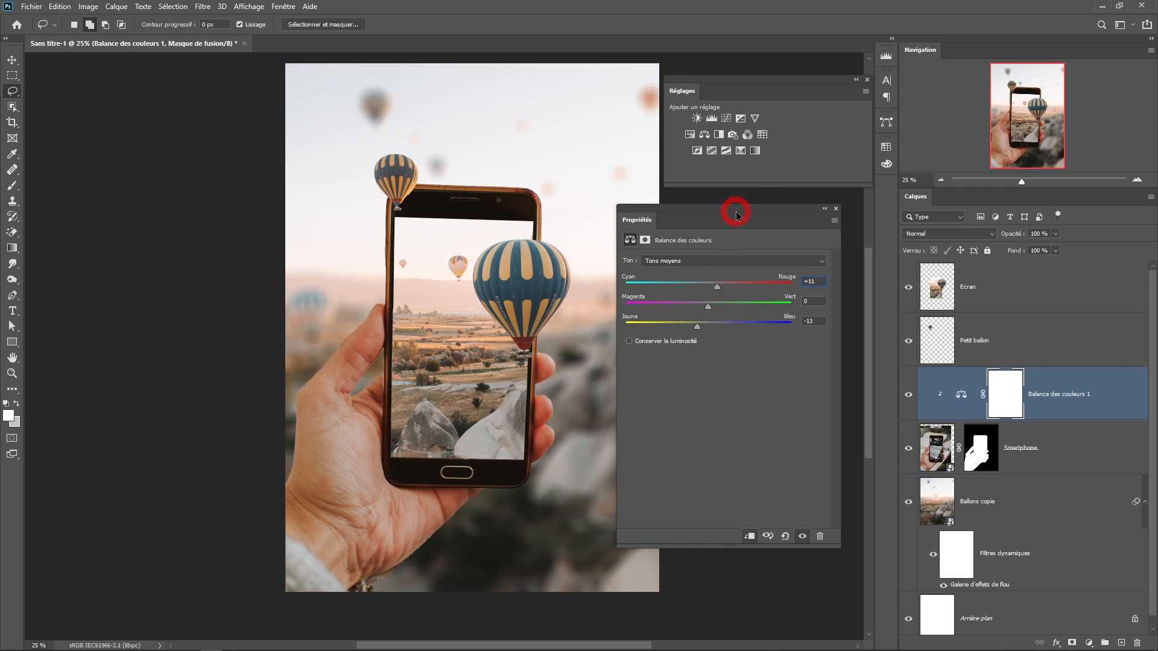
drag(736, 216, 759, 211)
drag(723, 324, 721, 323)
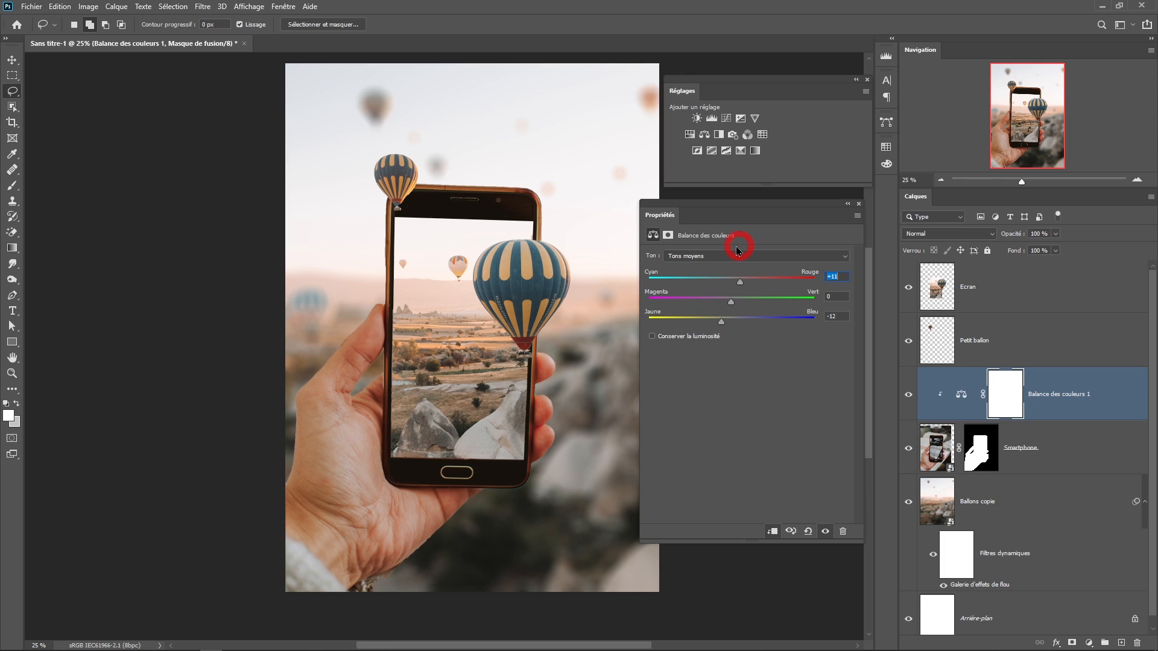
Set the Color Balance shadows (Tons foncés) to +14 on Cyan–Rouge and +11 on Jaune–Bleu.
click(727, 256)
click(716, 277)
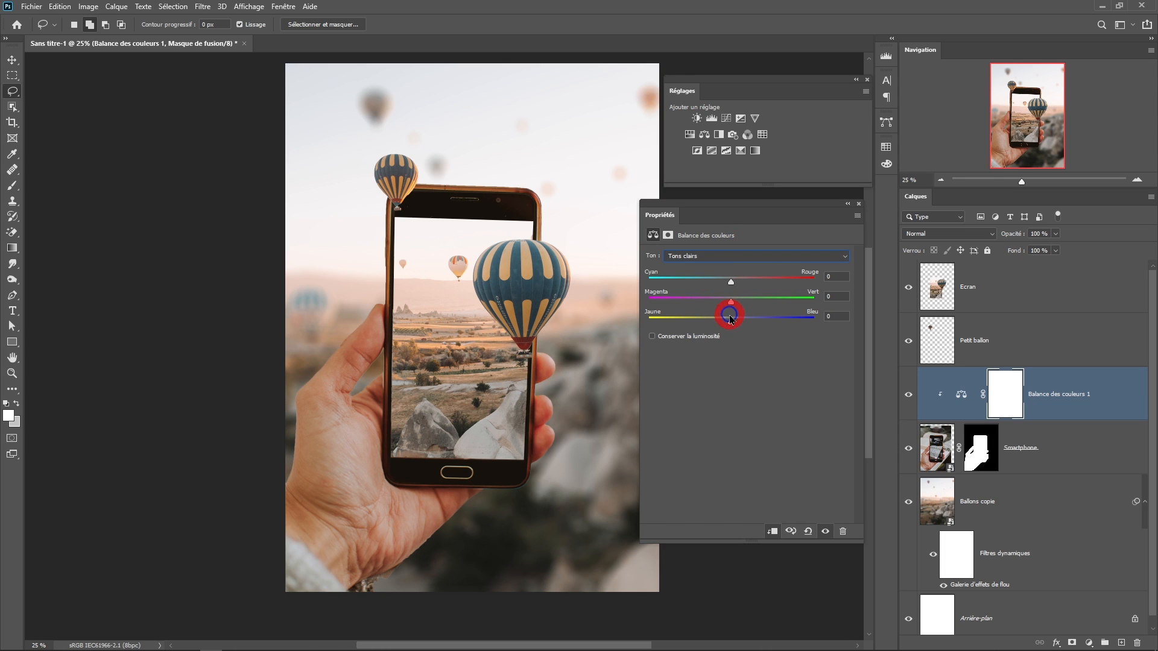
click(729, 255)
click(701, 266)
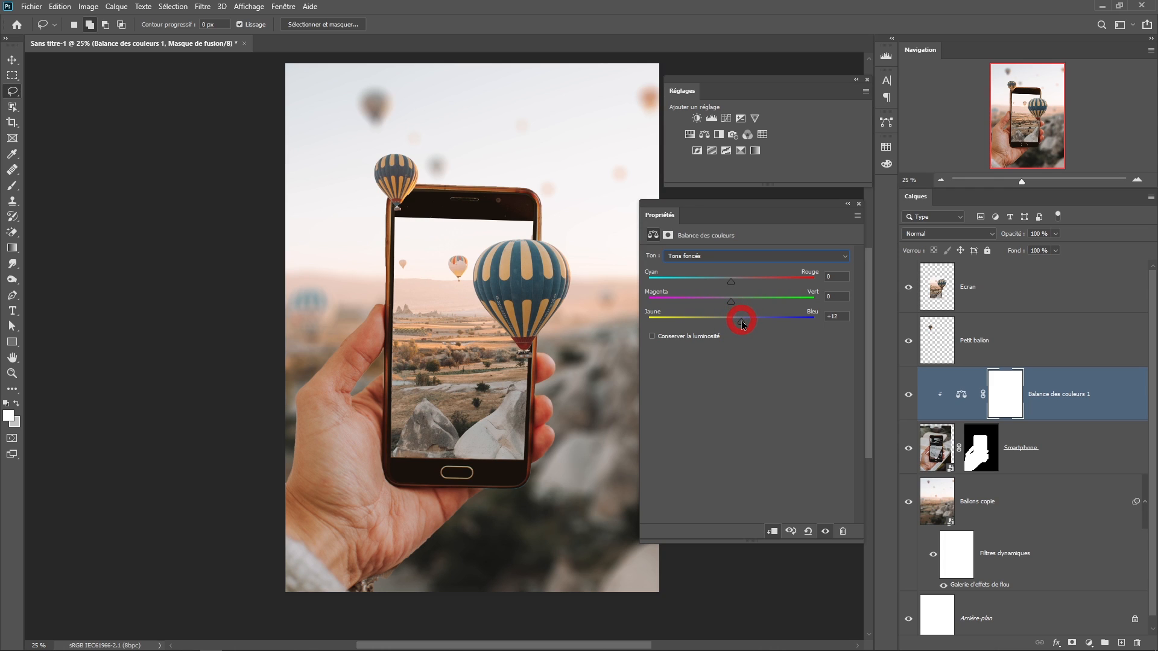
click(741, 279)
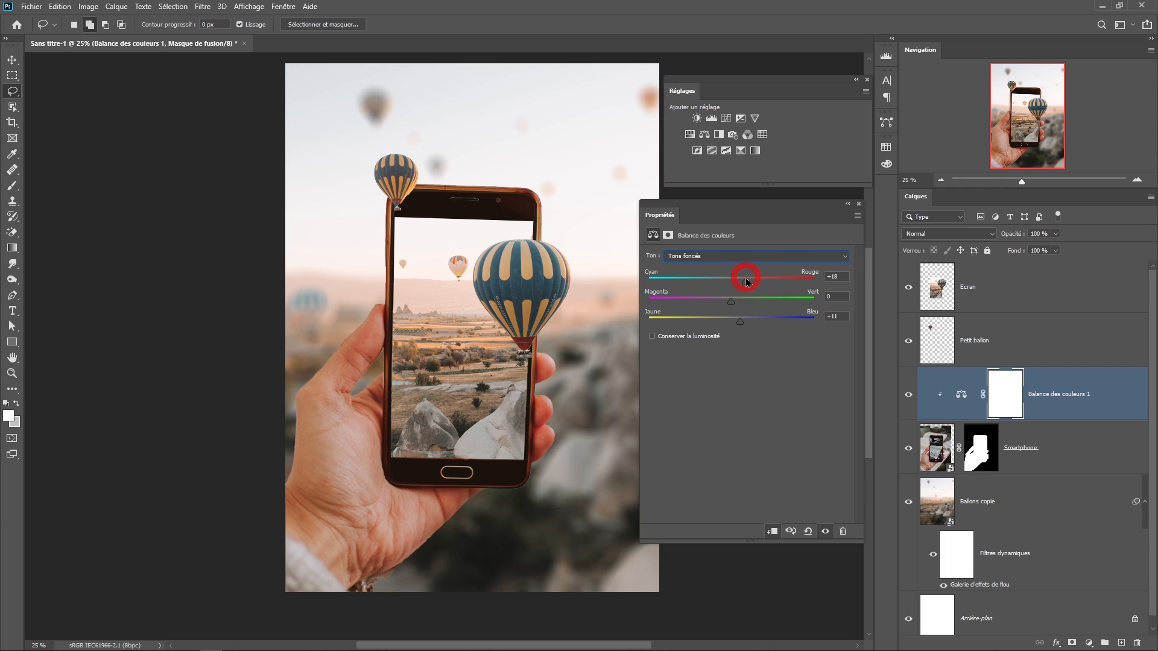
drag(747, 282, 742, 281)
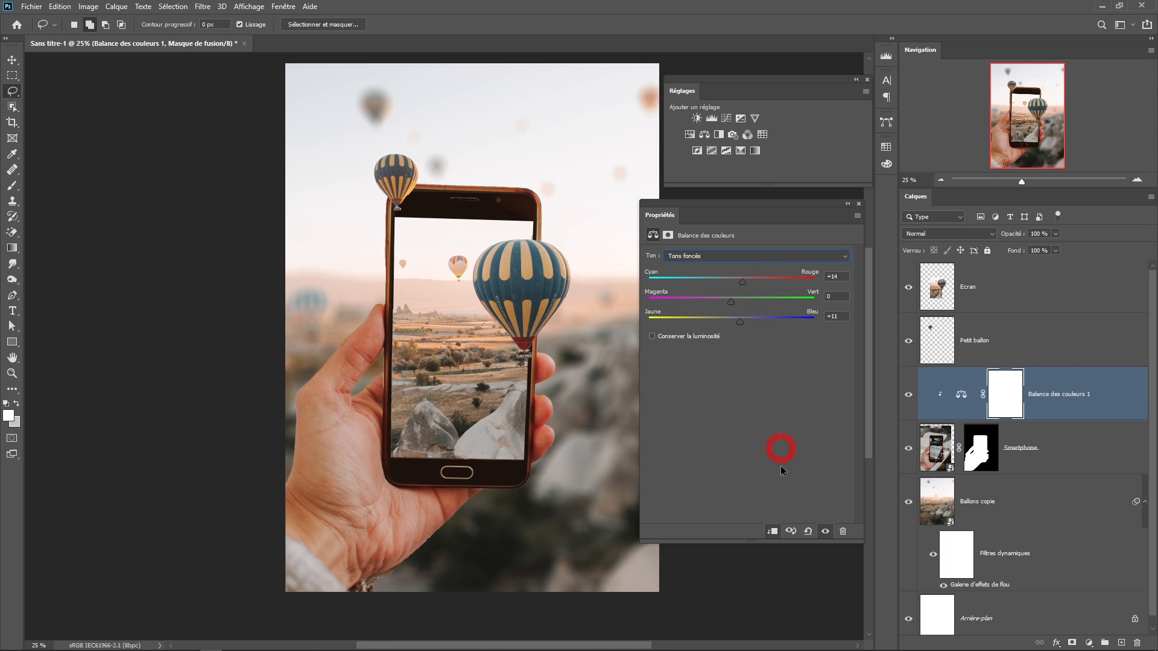
Compare the hand and phone with and without the Color Balance adjustment, then close its properties.
click(825, 533)
click(825, 533)
click(825, 533)
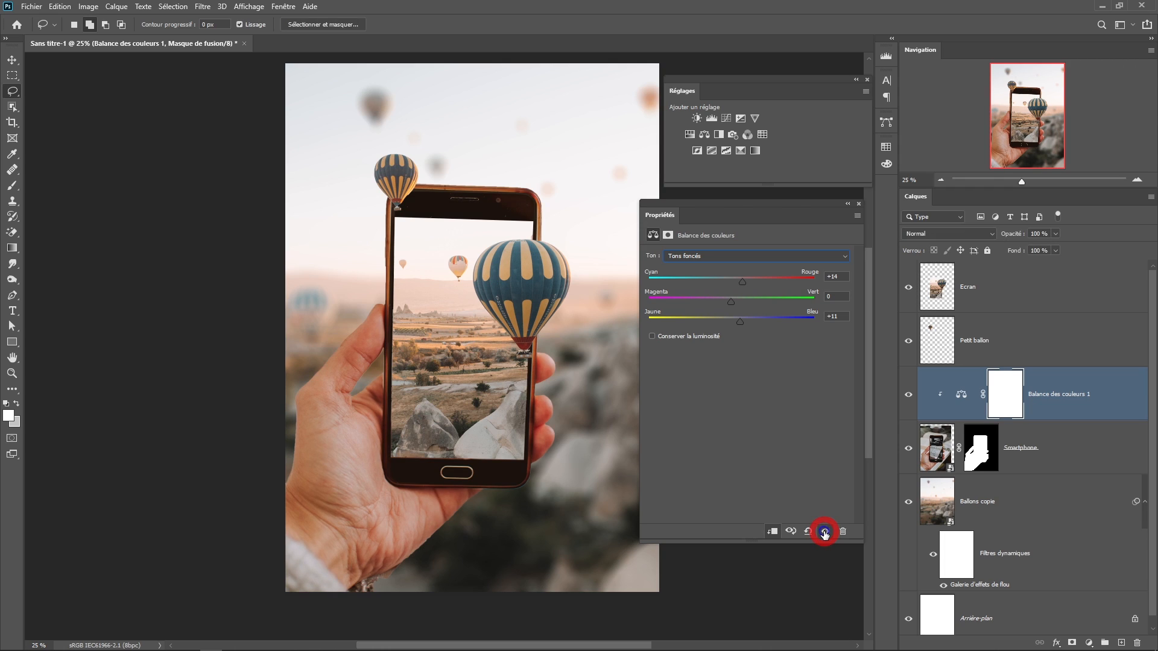
click(859, 205)
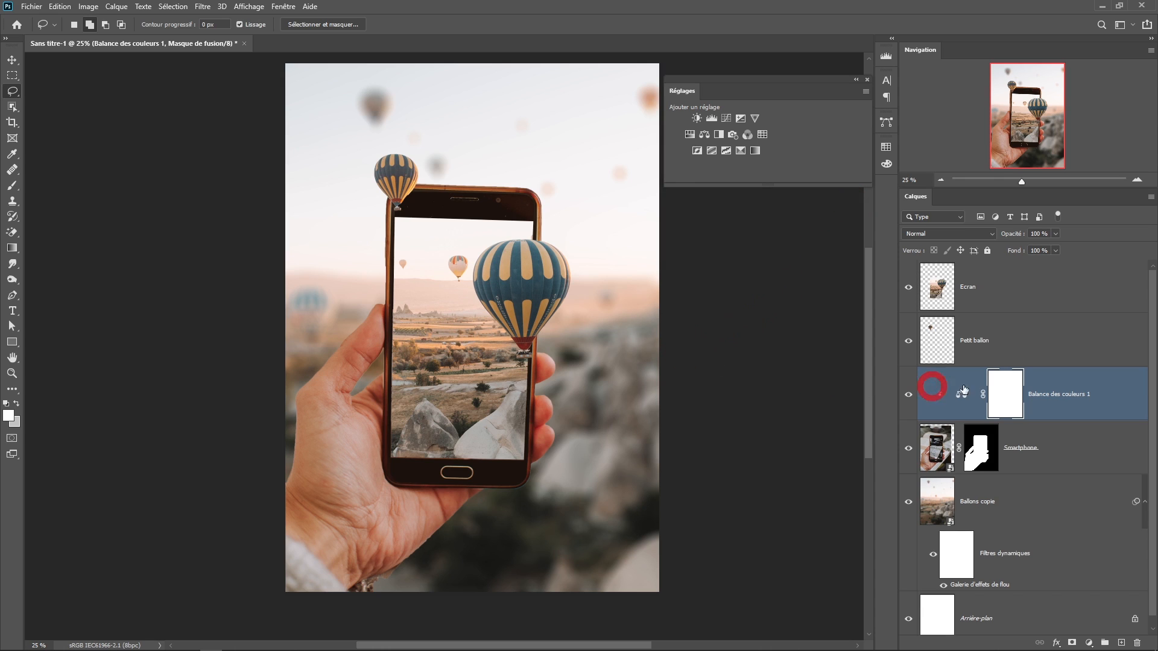
Add a Curves (Courbes) adjustment clipped to the Smartphone layer, with the white point output at 240 and the black point output at 12.
click(727, 118)
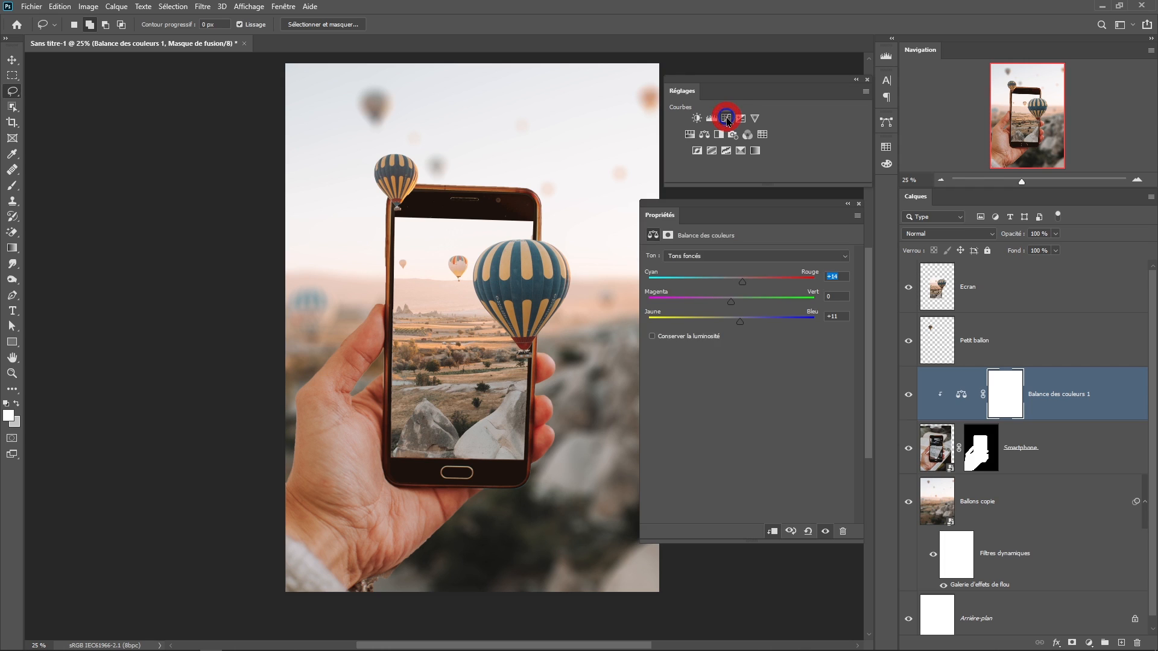
click(775, 533)
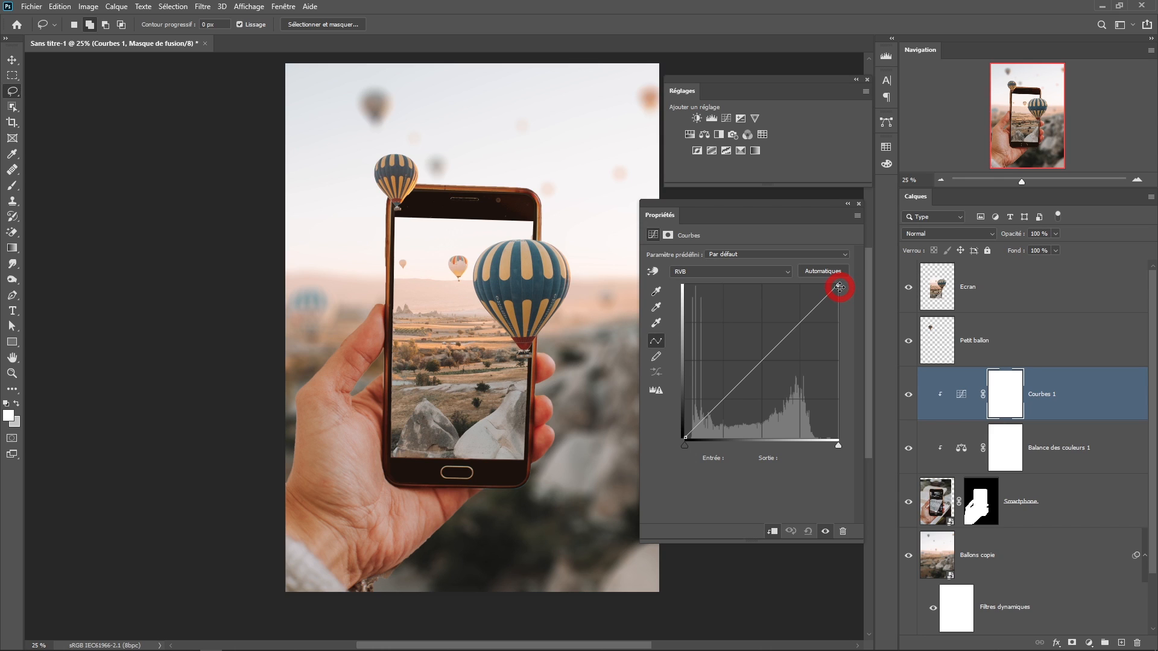
drag(839, 288, 841, 297)
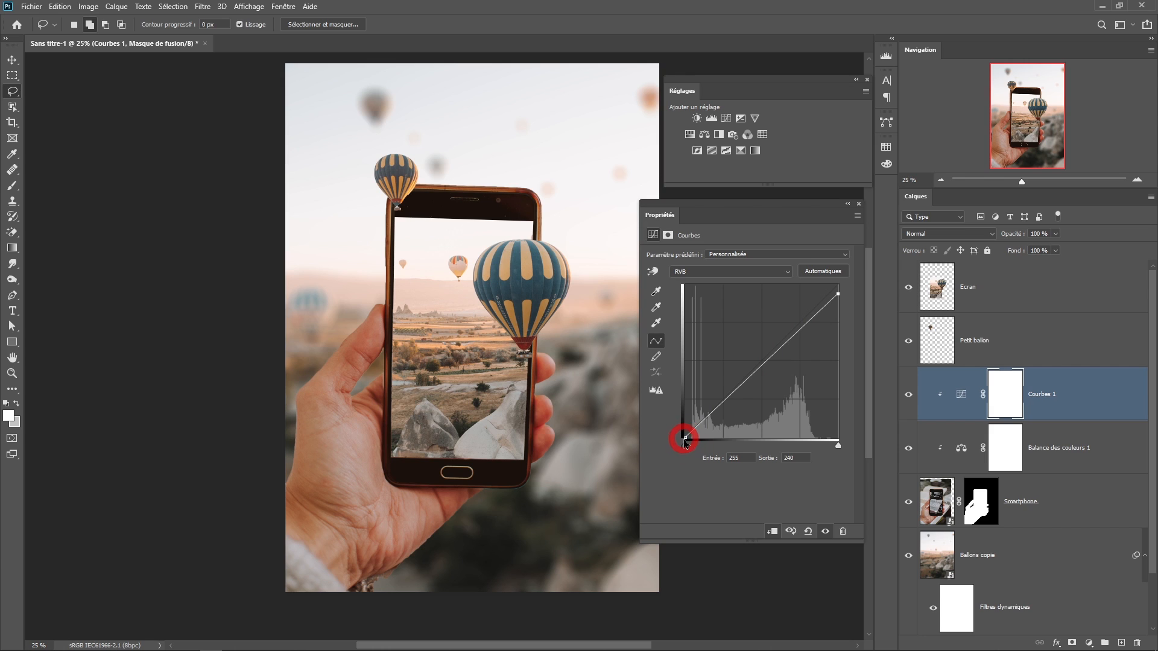
mouse_move(686, 438)
mouse_down()
mouse_move(685, 420)
mouse_move(685, 430)
mouse_up()
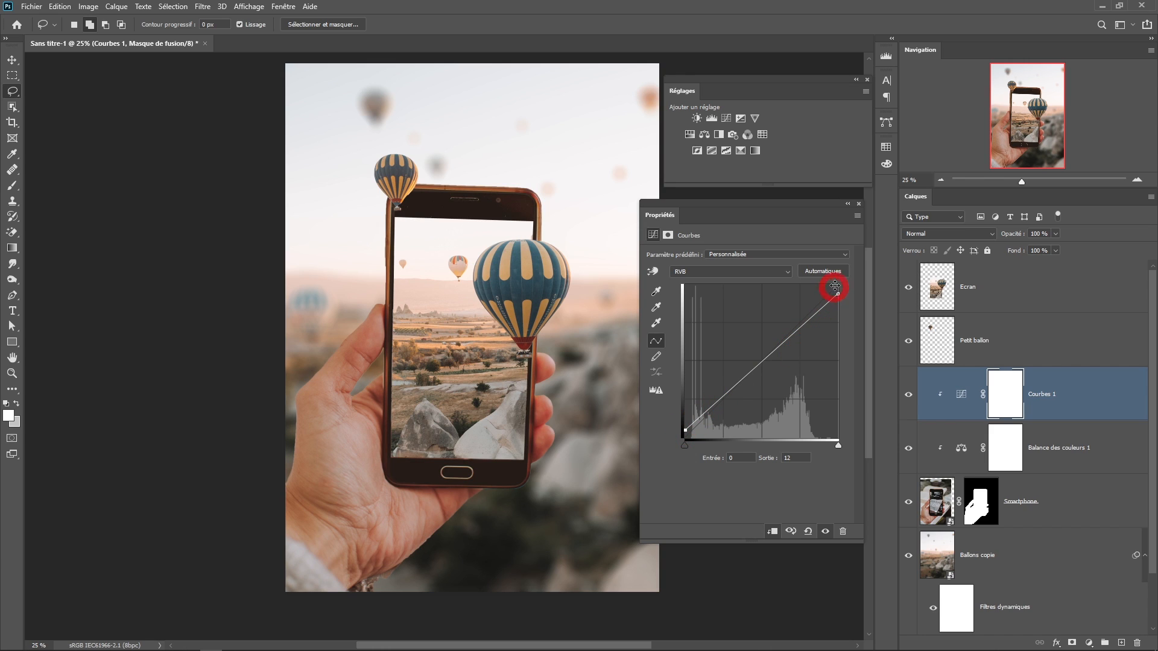
click(858, 206)
mouse_move(911, 400)
mouse_down()
mouse_move(908, 441)
mouse_move(908, 398)
mouse_up()
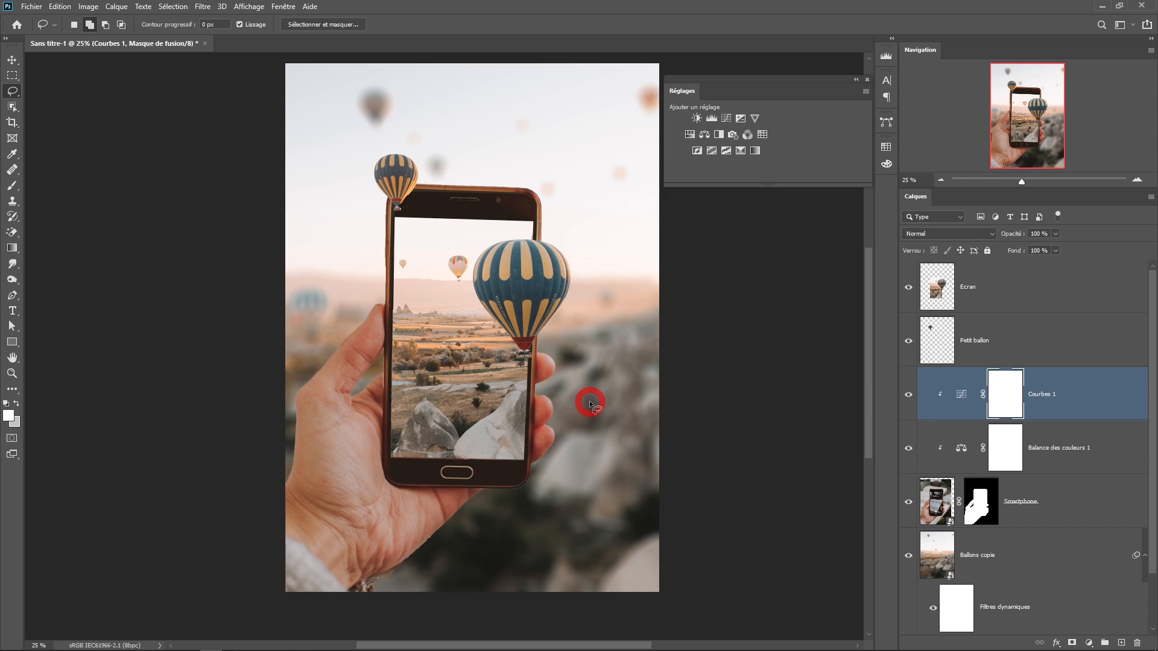
Open Export As for the composite, keep the JPG format, and review the image size, metadata and colour space options.
drag(499, 378, 439, 398)
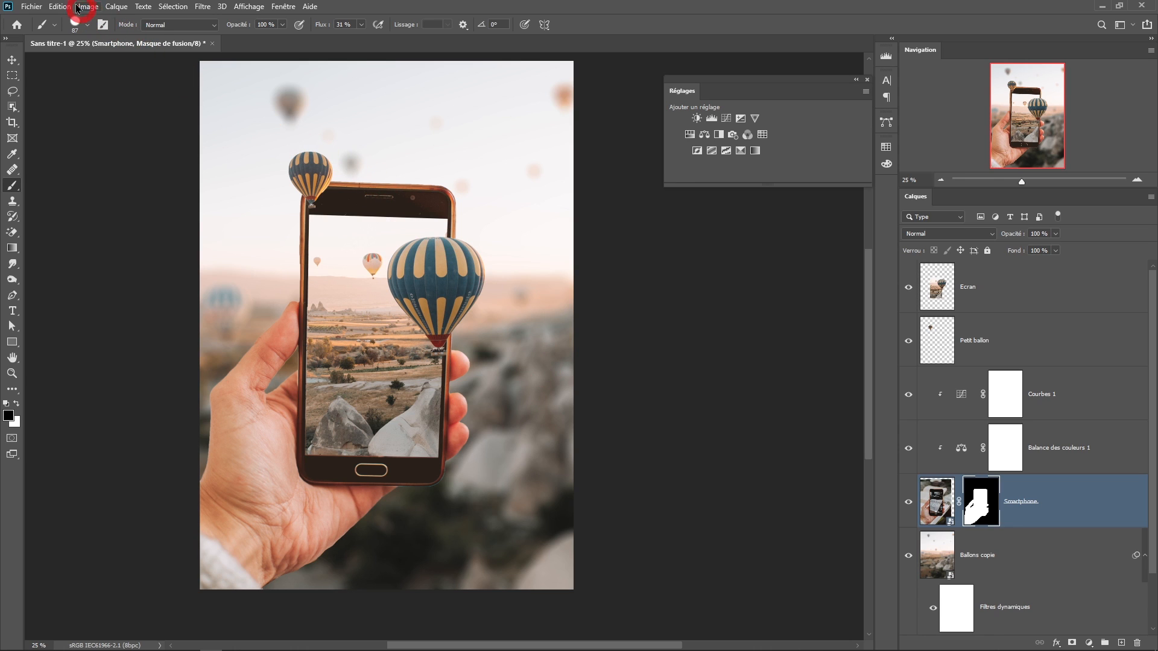
click(29, 7)
mouse_move(44, 182)
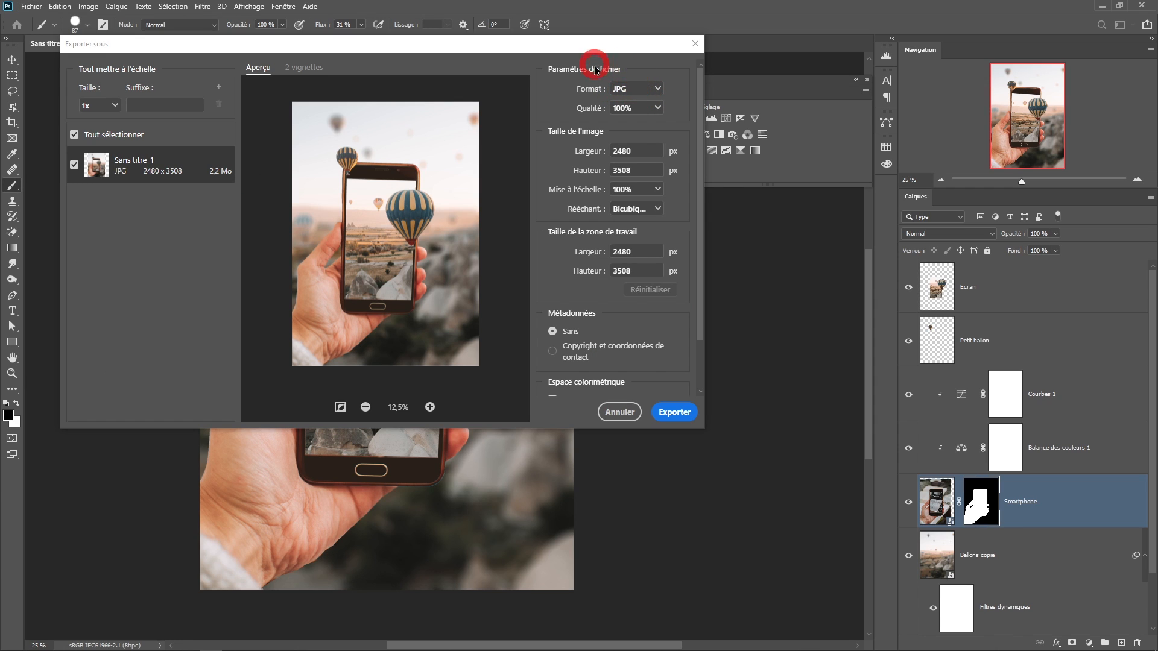
click(659, 89)
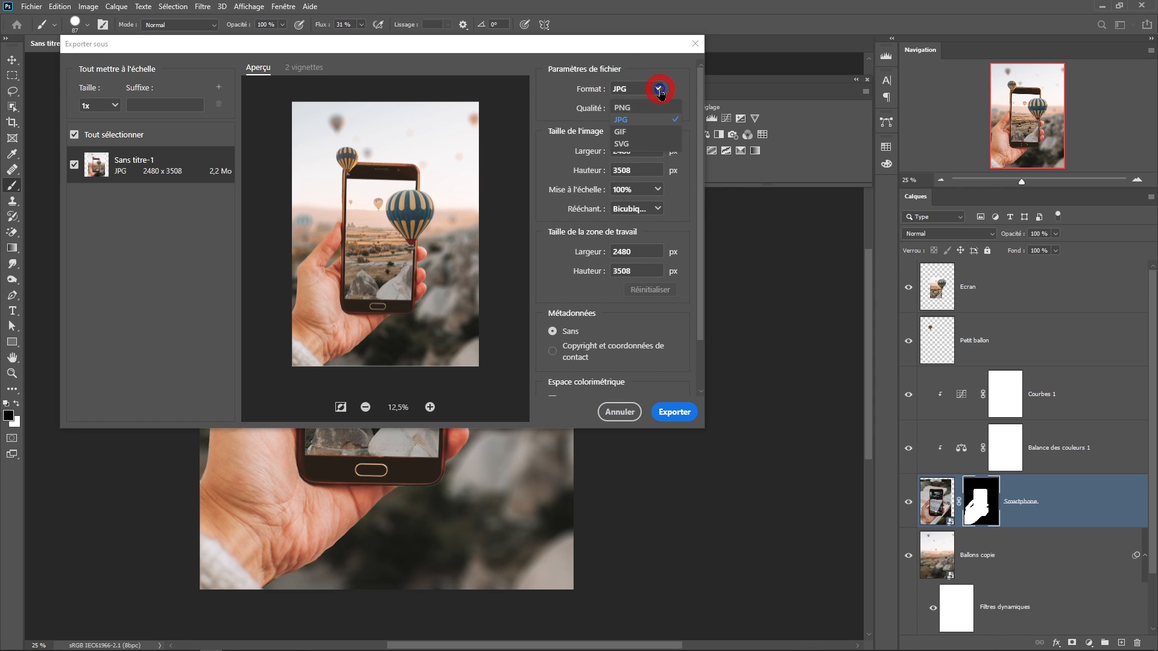
click(554, 76)
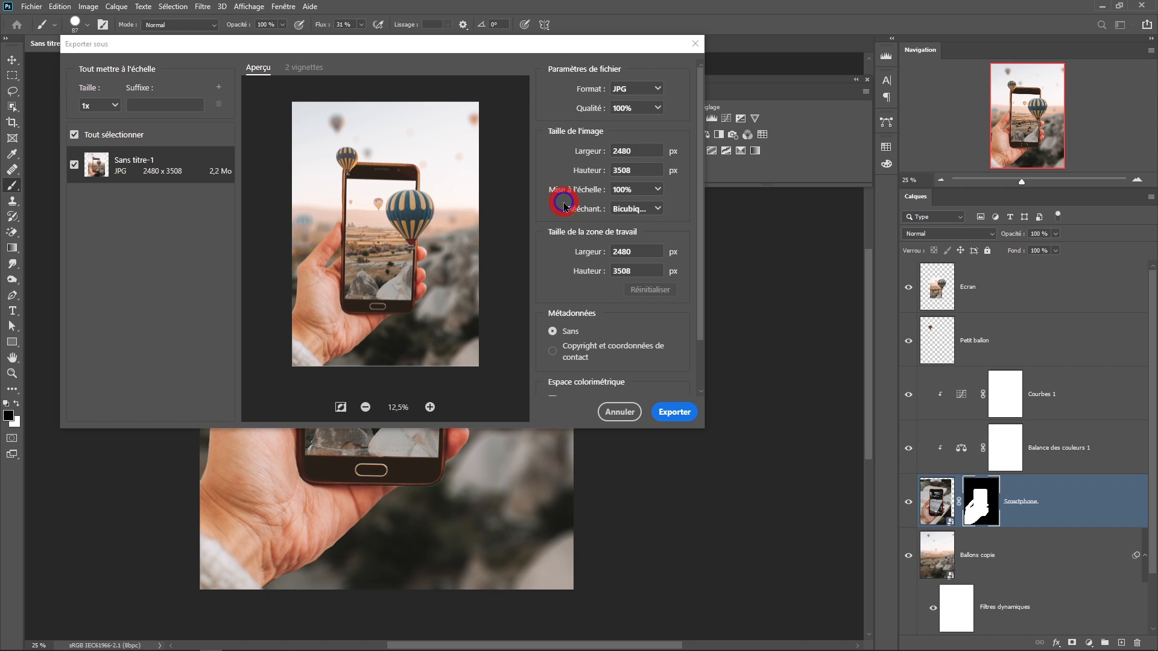
scroll(574, 278, down, 1)
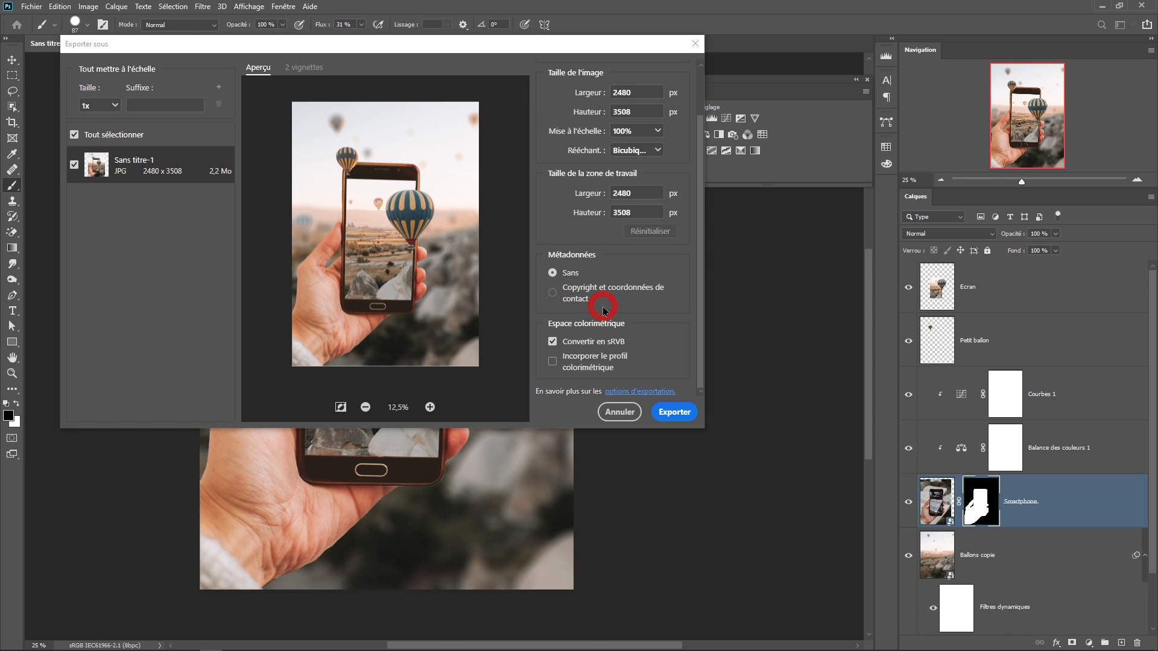